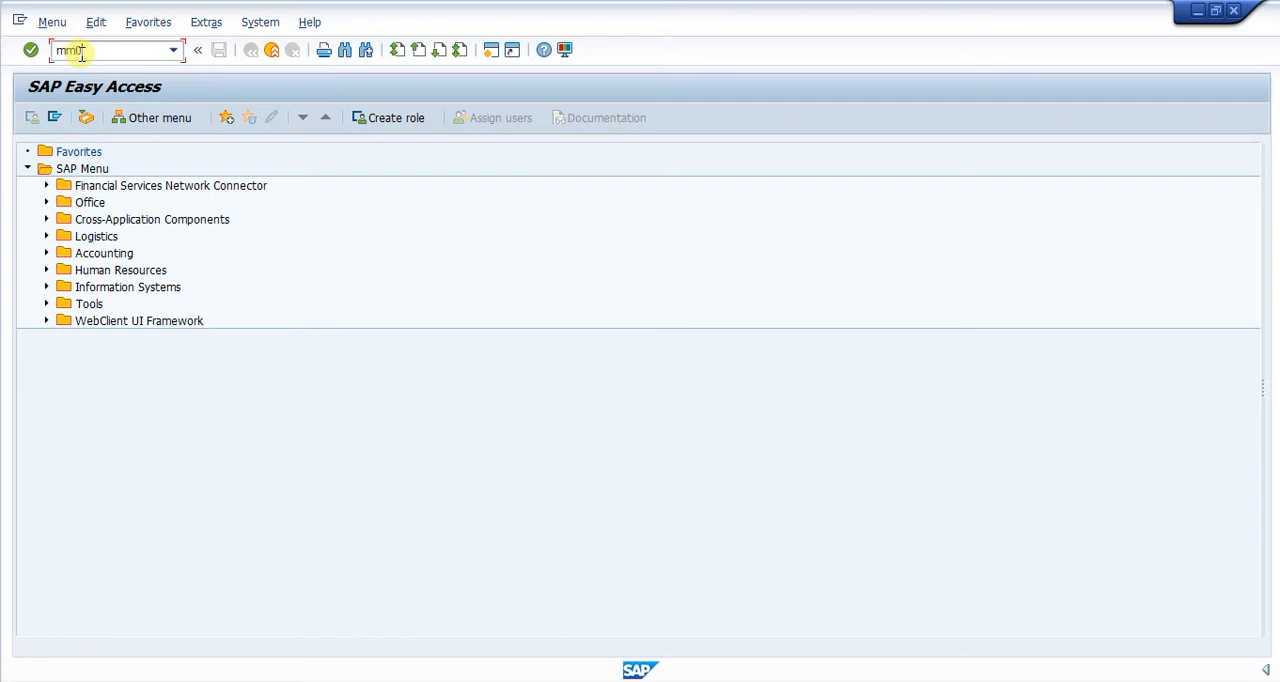
Open the Display Material transaction and call up the view selection for material RM03.
key(Return)
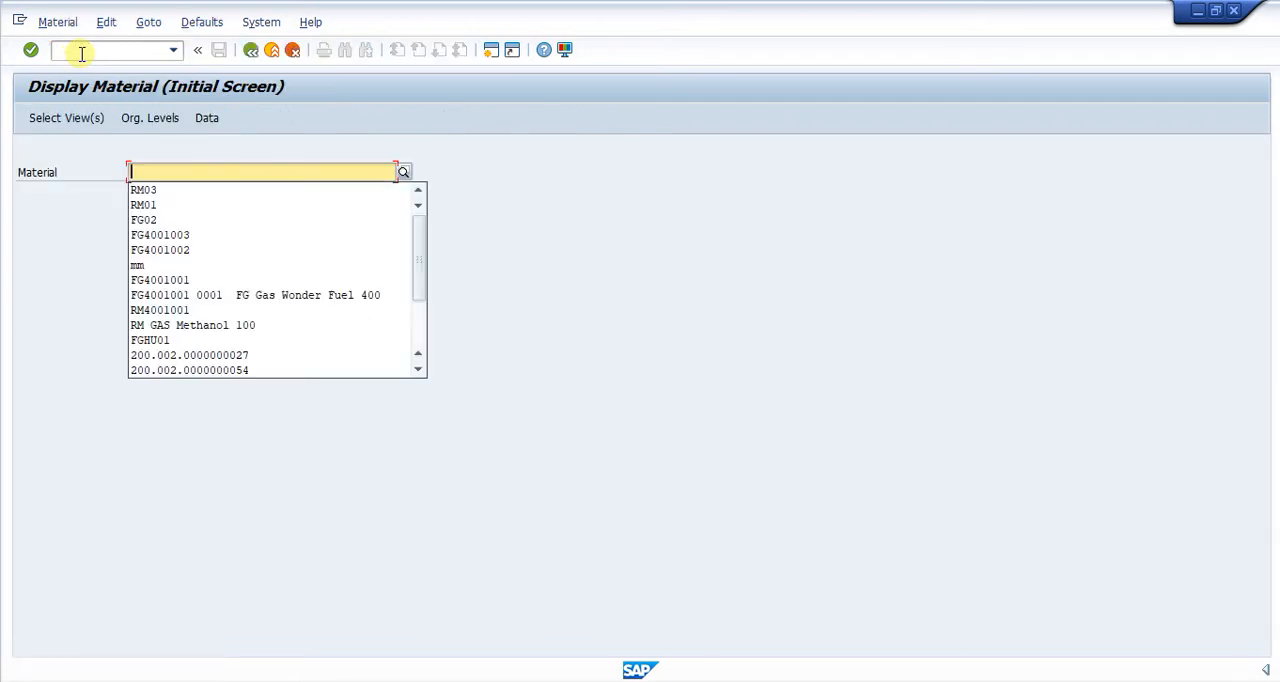
key(Down)
key(Return)
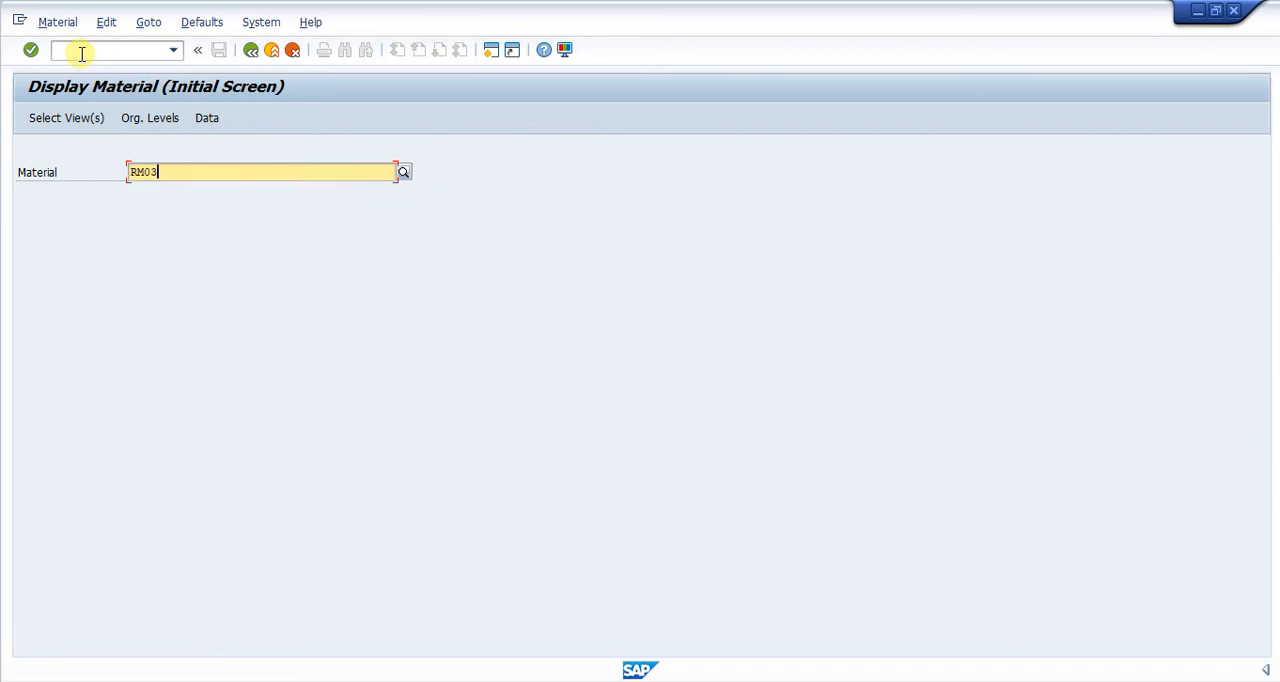
key(Return)
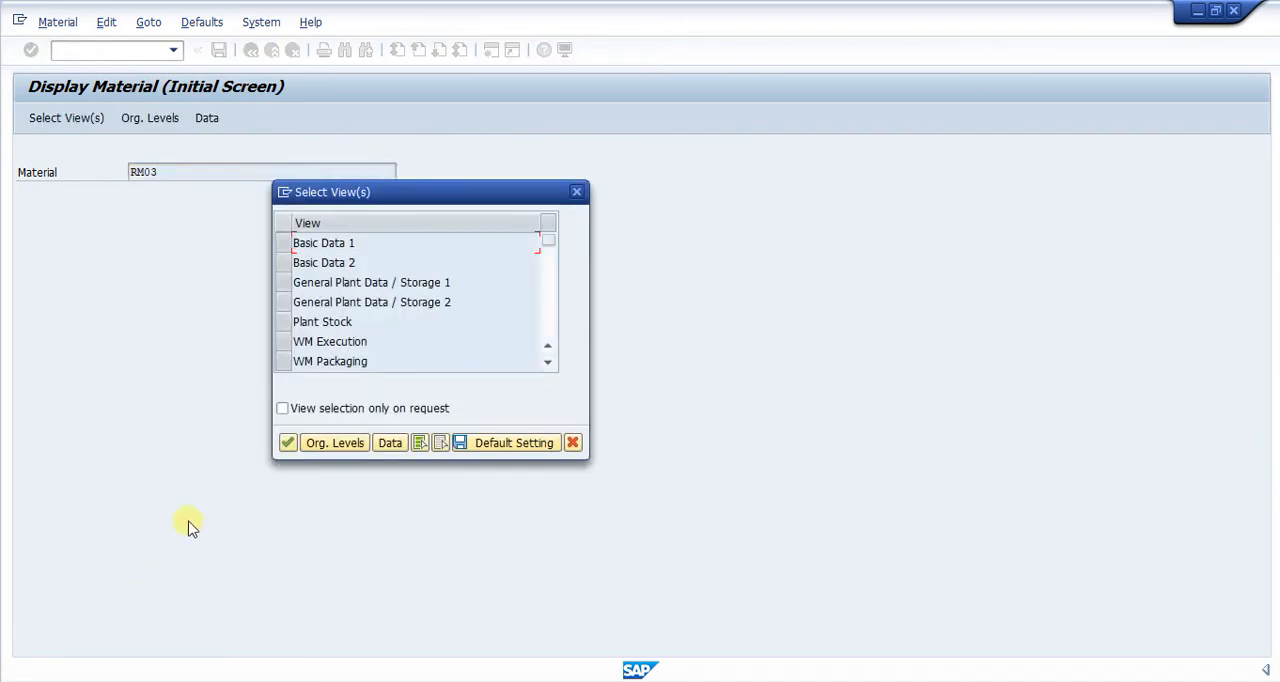
Select all views of material RM03 and display its master record for plant 500.
click(287, 443)
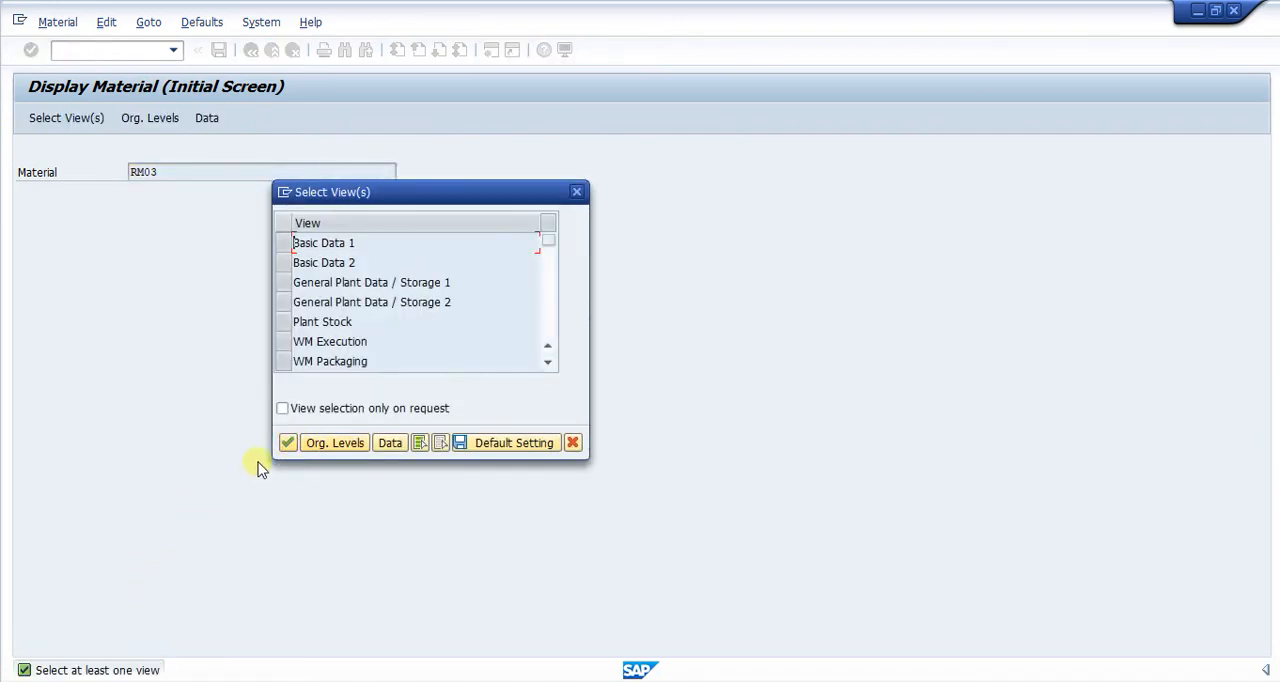
click(418, 443)
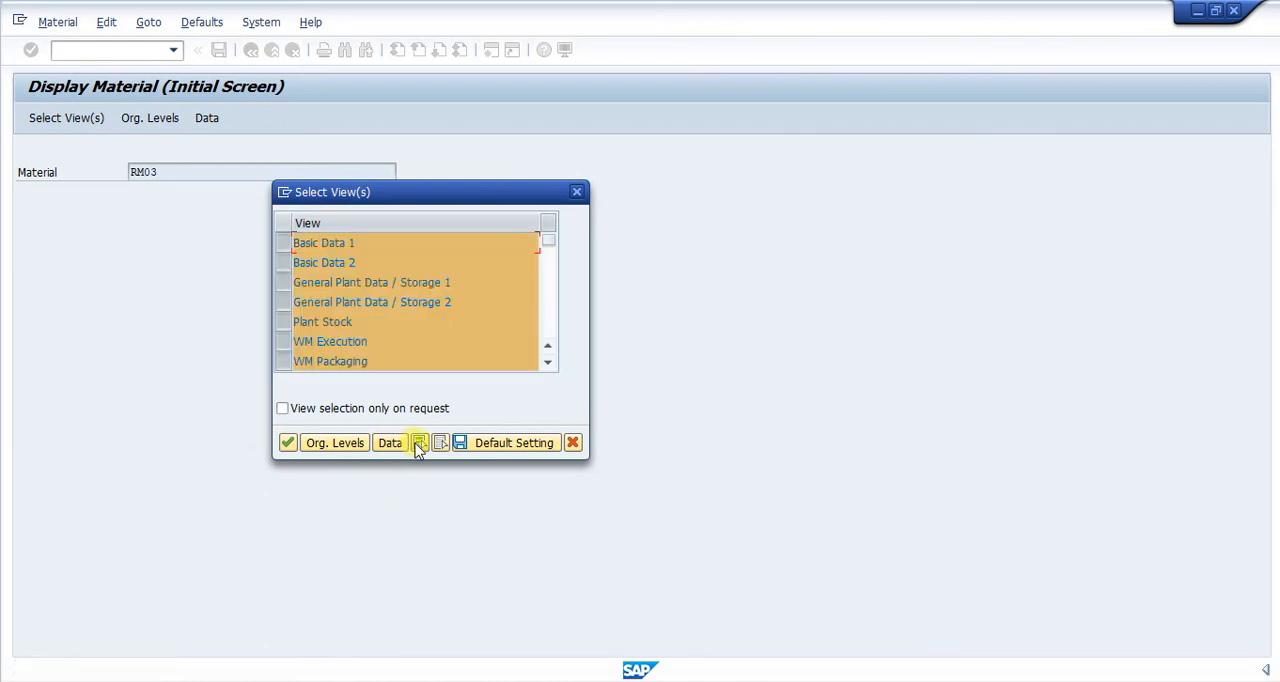
click(286, 446)
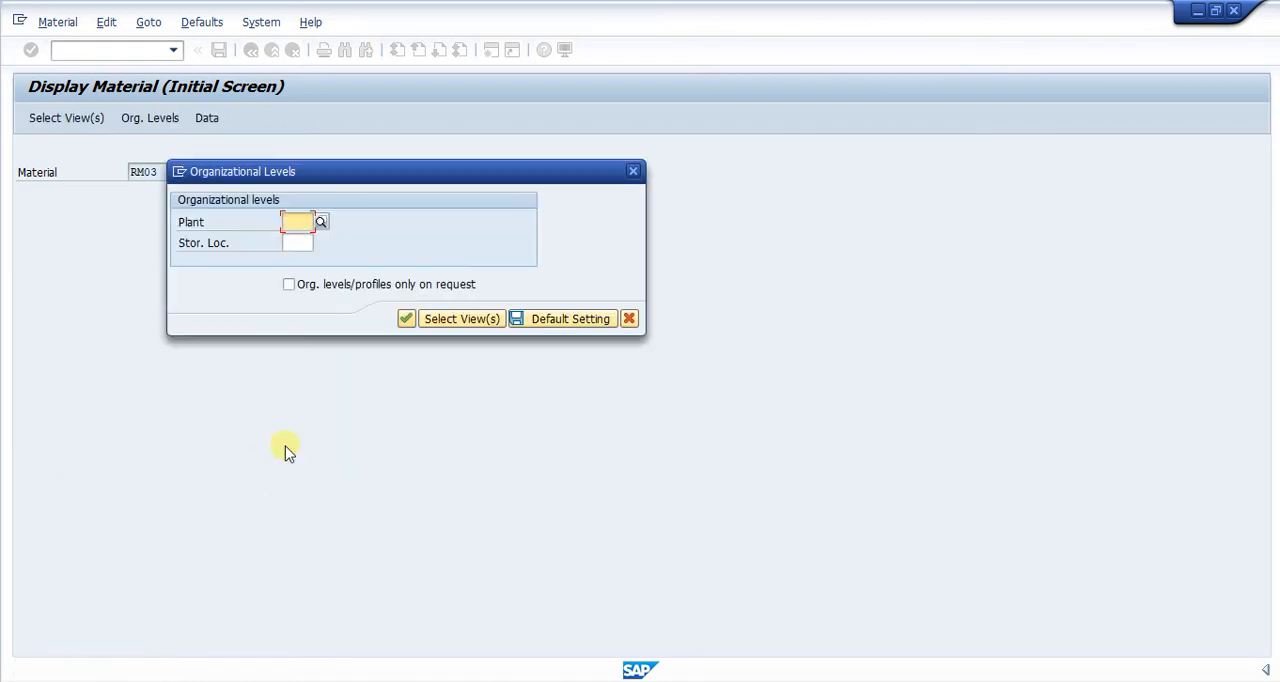
text(500)
key(Return)
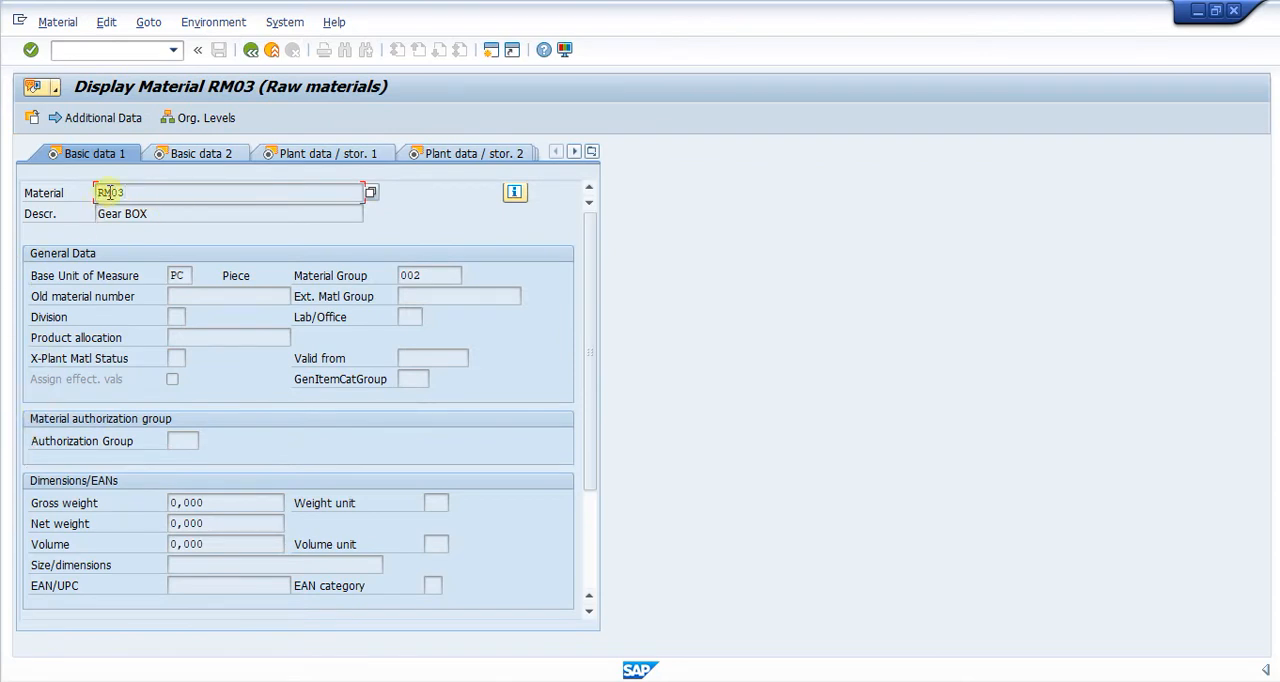
Open the Create Material transaction and enter RM03 as the material to copy from.
click(92, 50)
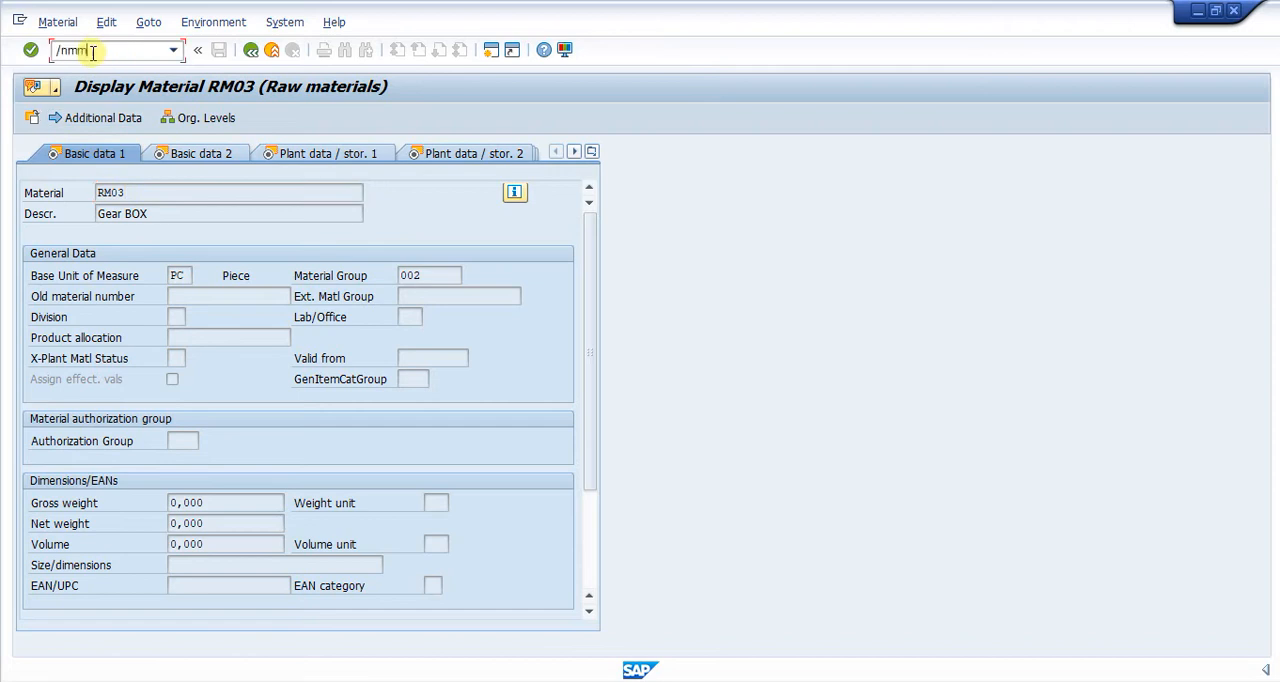
key(Return)
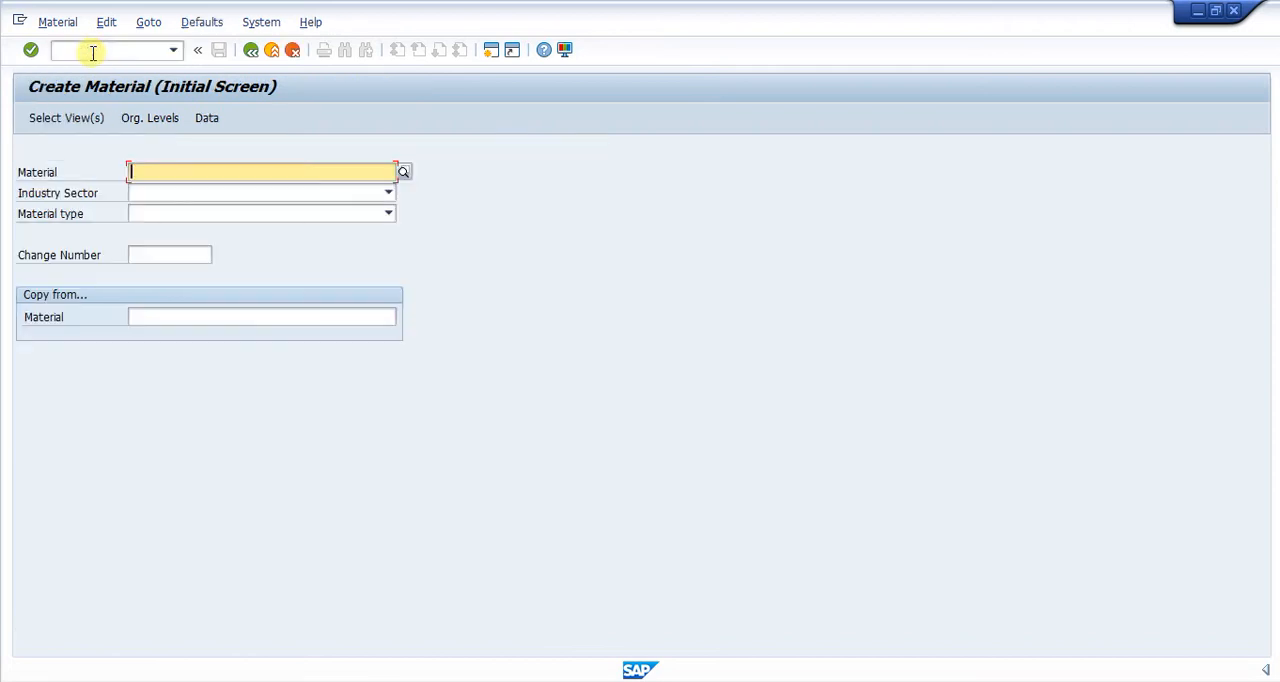
click(149, 256)
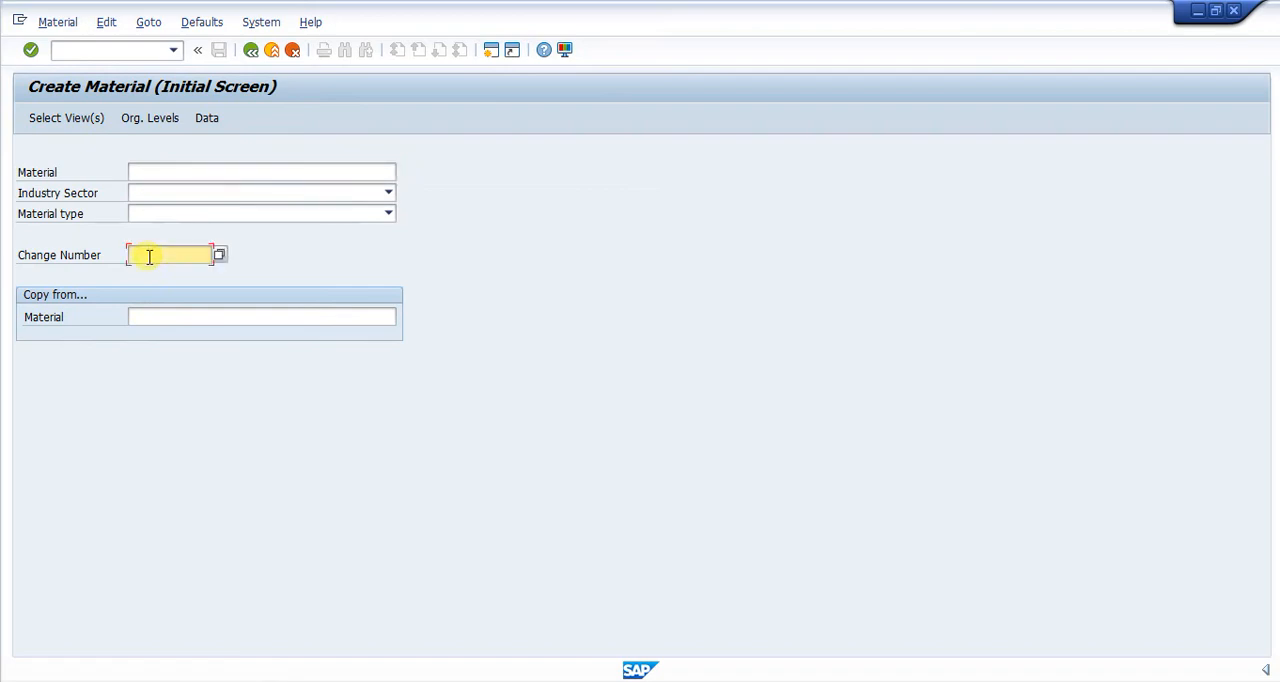
click(140, 318)
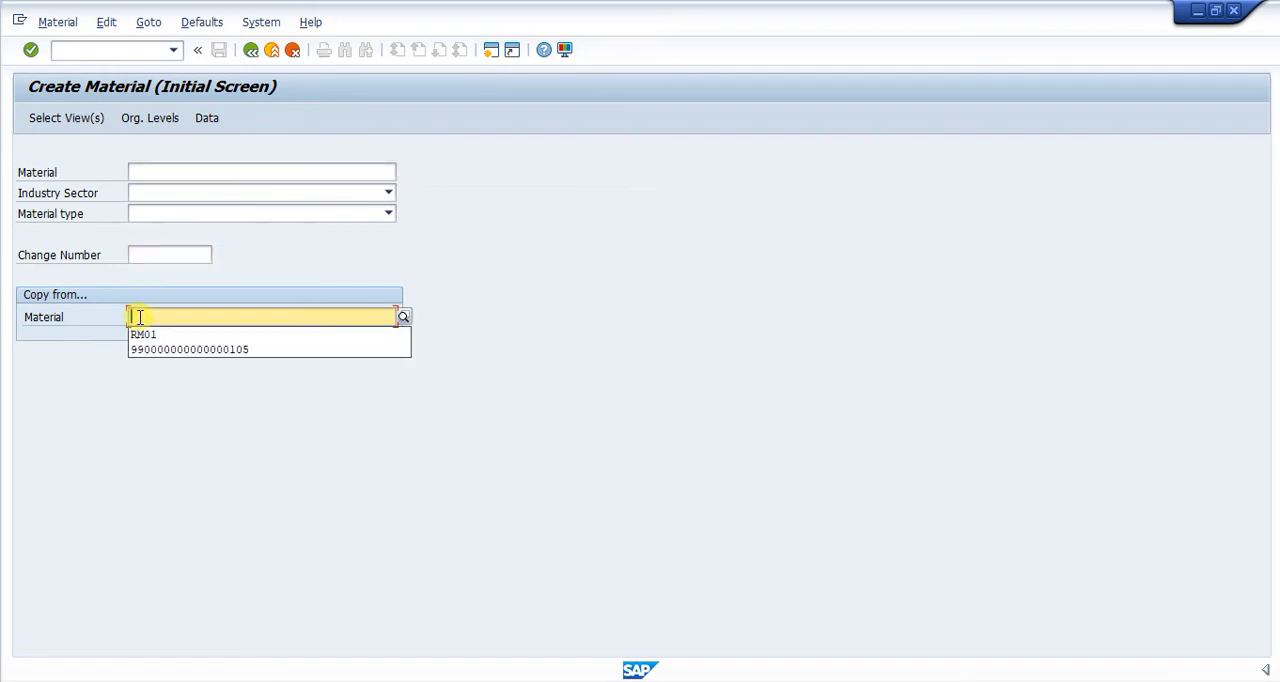
click(147, 335)
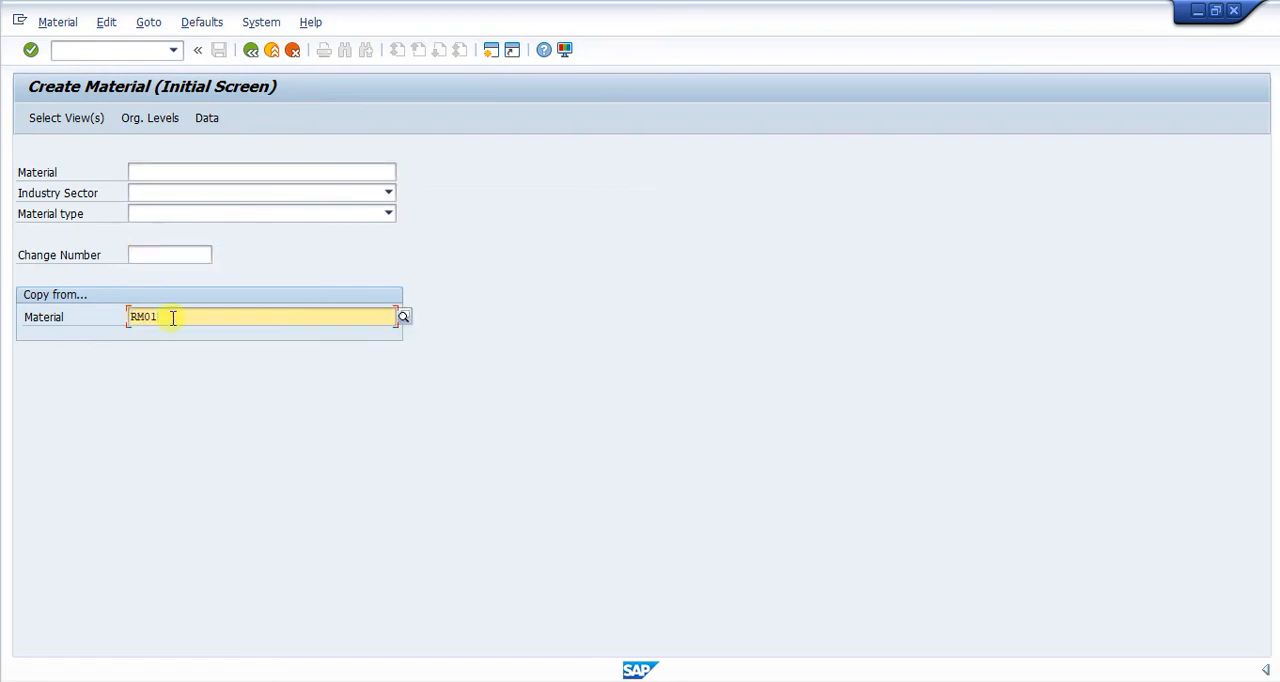
key(BackSpace)
text(3)
Enter RM04 as the new material number and set its industry sector to Chemical industry.
click(152, 172)
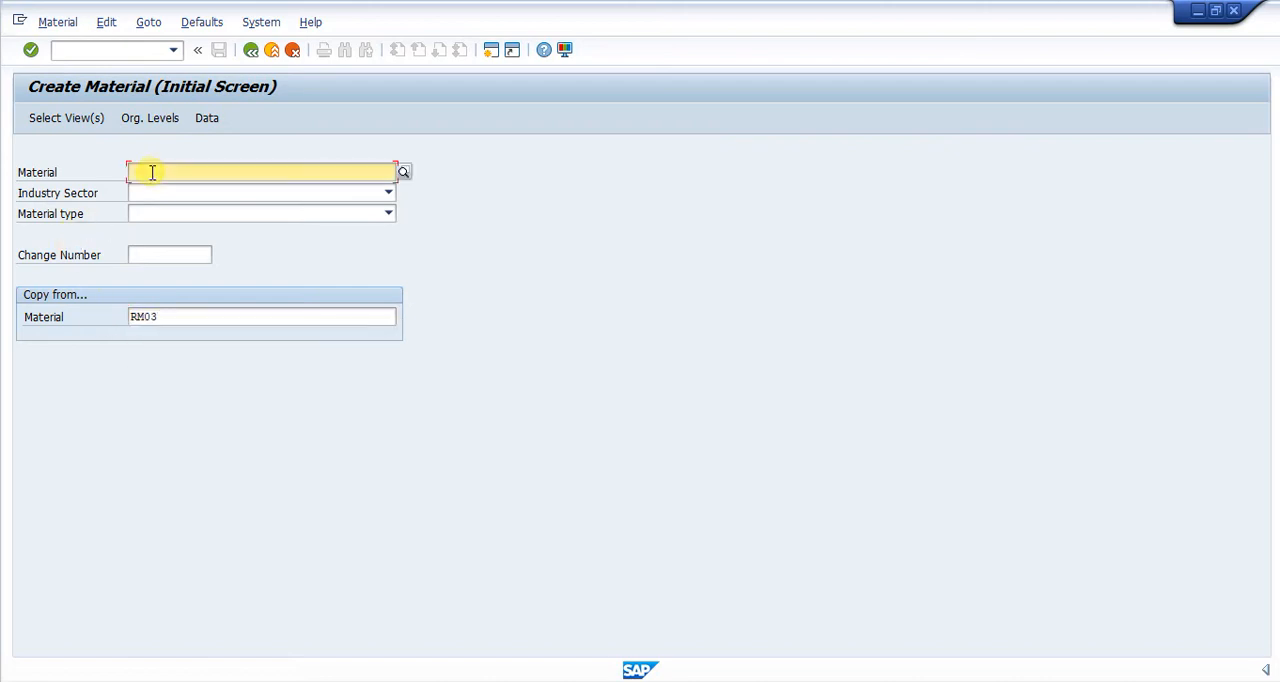
text(RM)
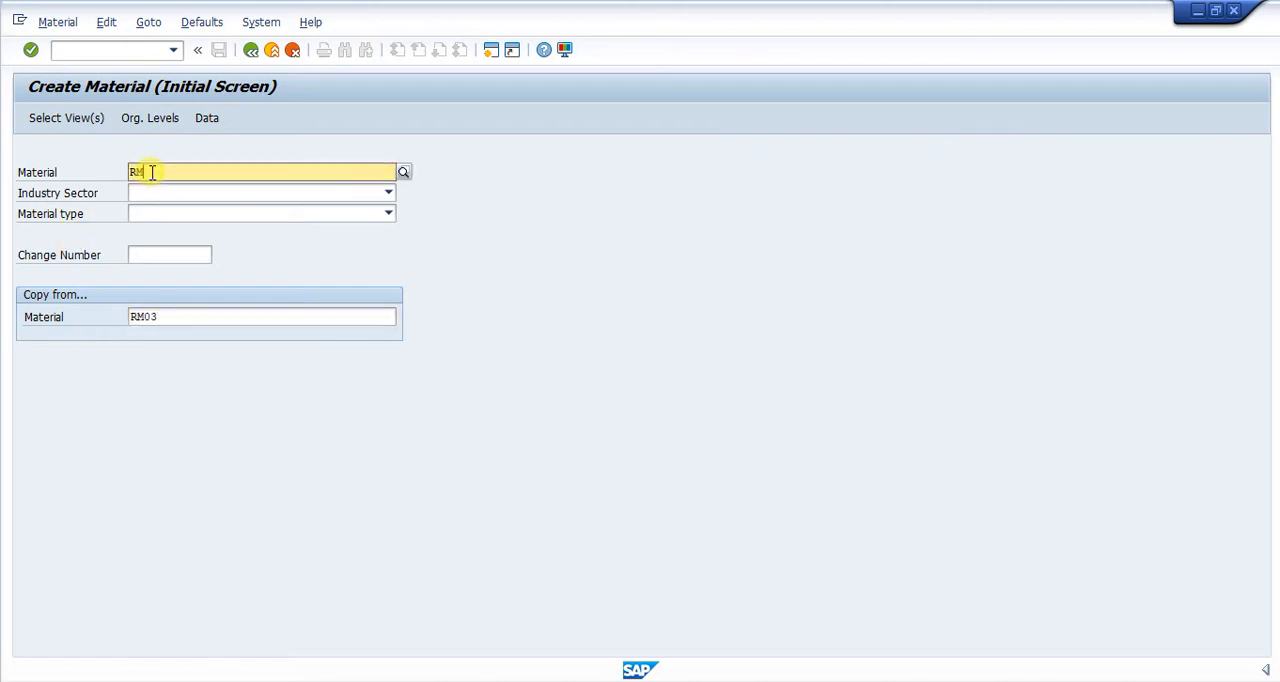
text(04)
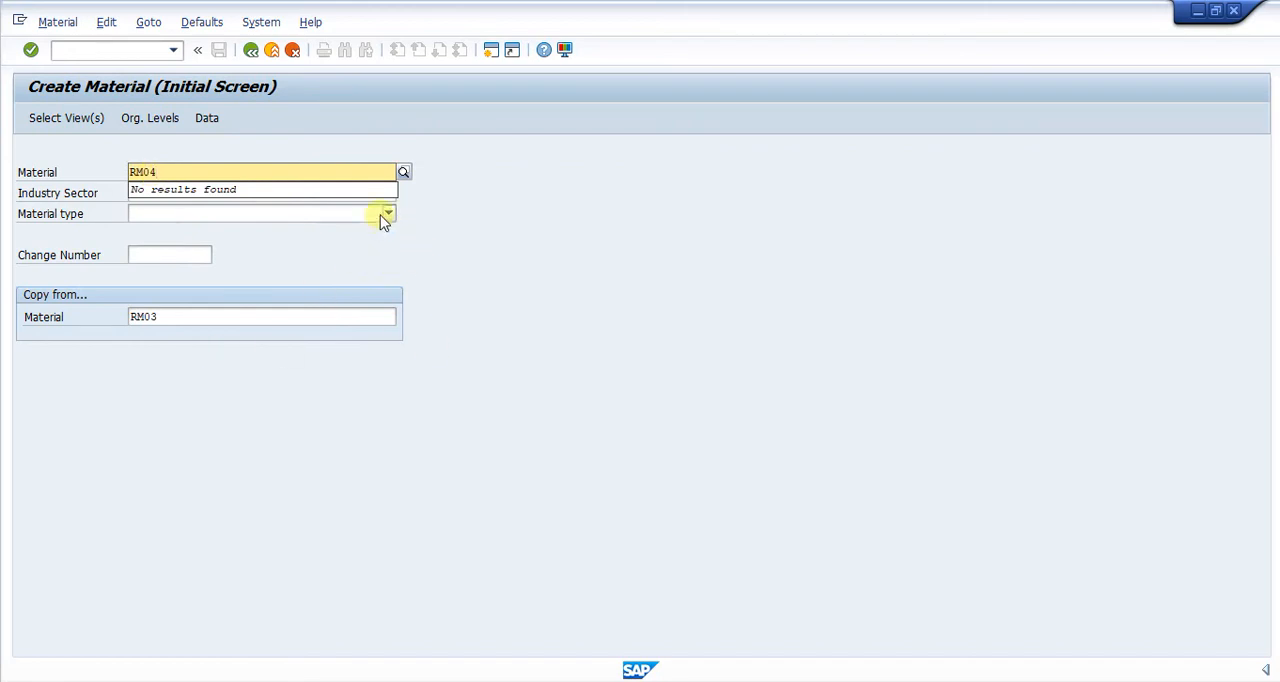
click(389, 195)
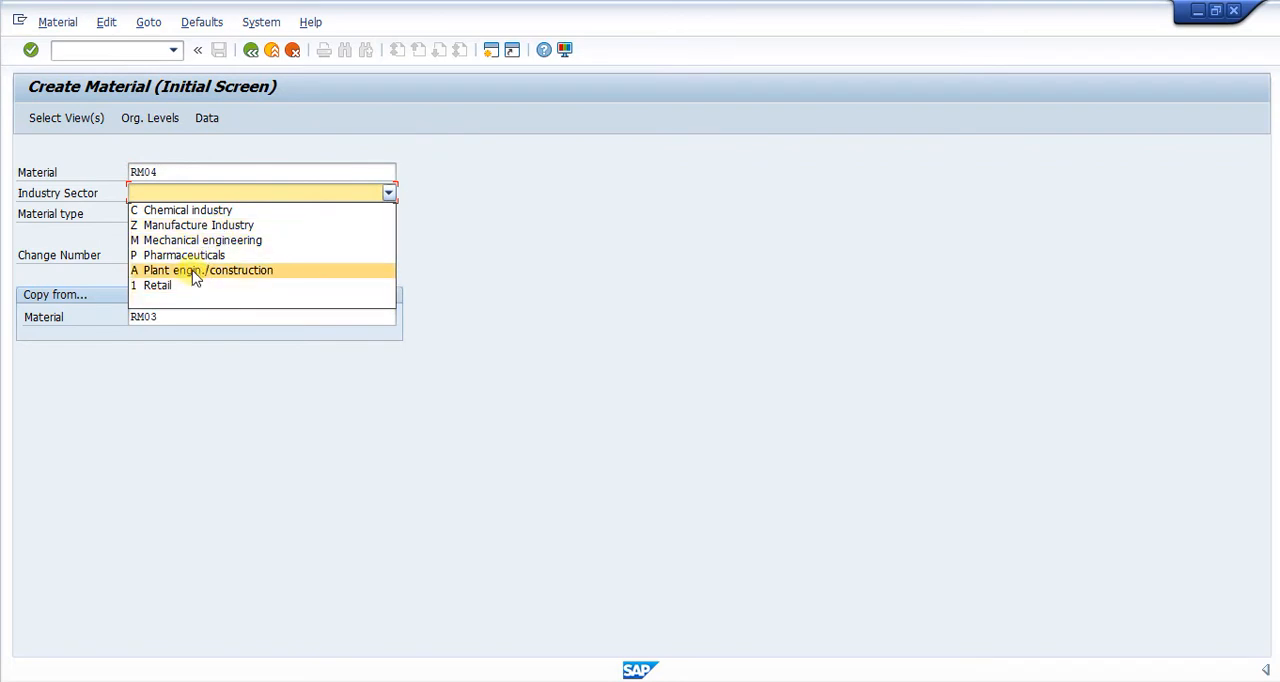
click(209, 210)
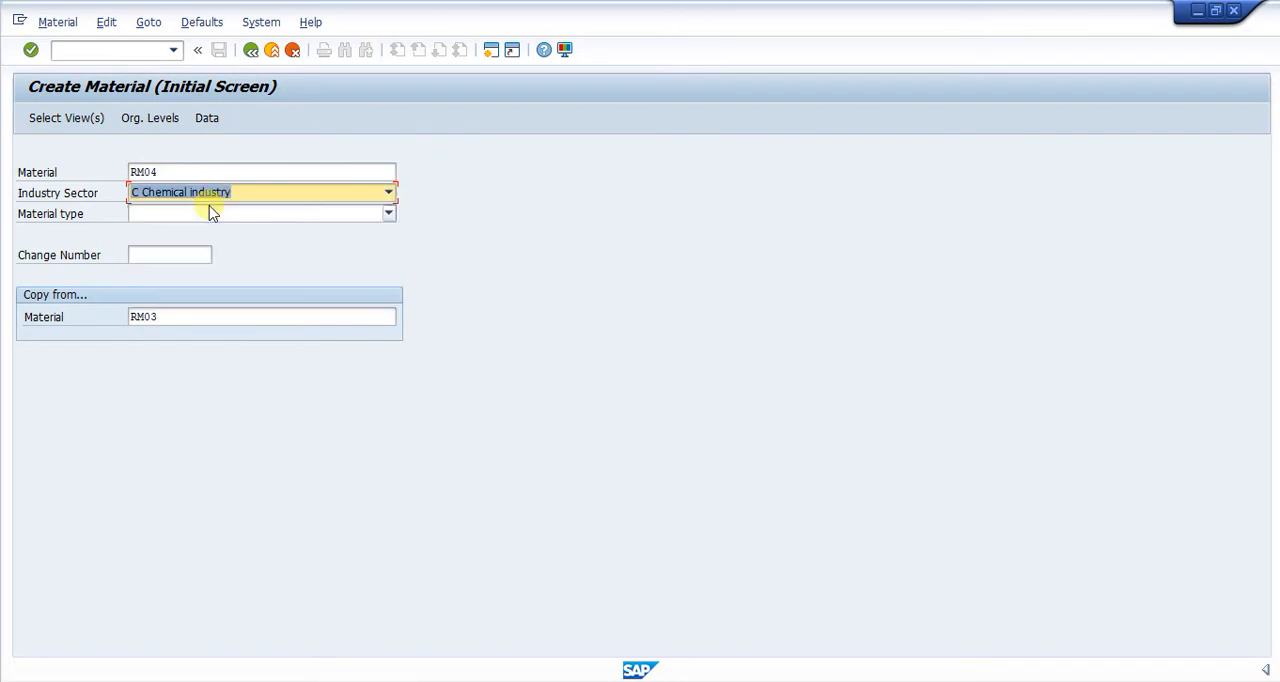
Examine the material types available for the new material without choosing one.
click(388, 214)
scroll(236, 402, down, 3)
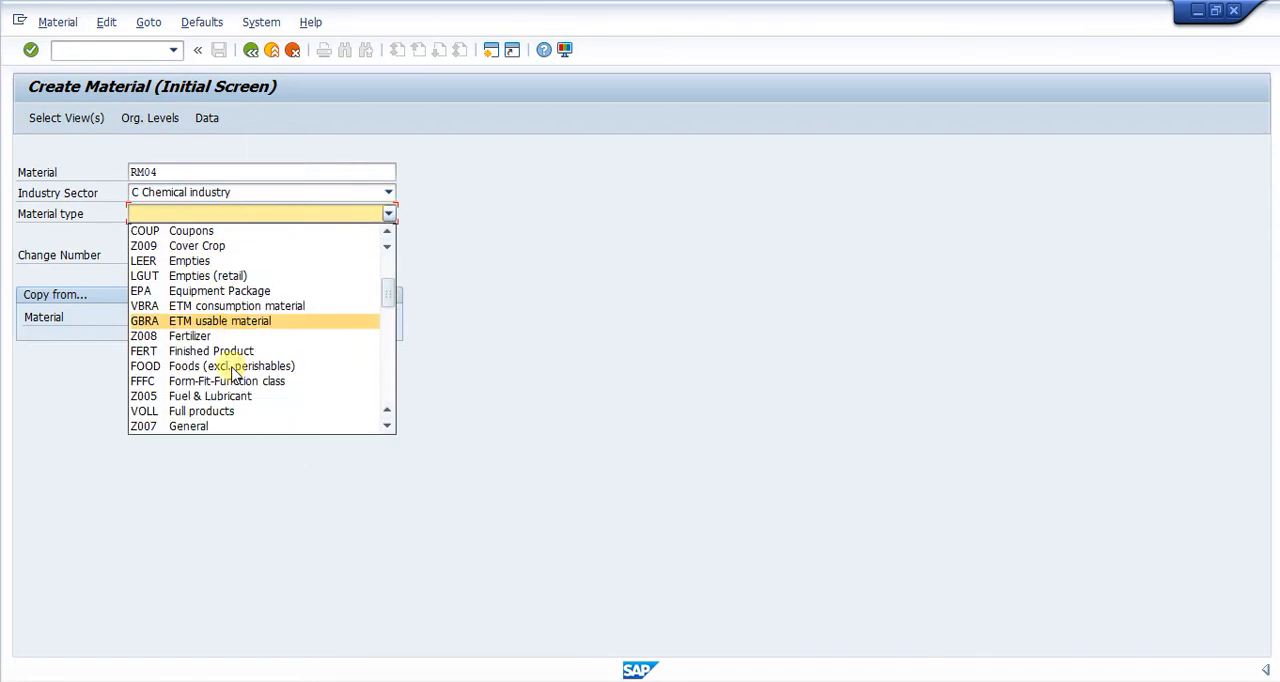
scroll(232, 370, down, 2)
scroll(183, 376, down, 2)
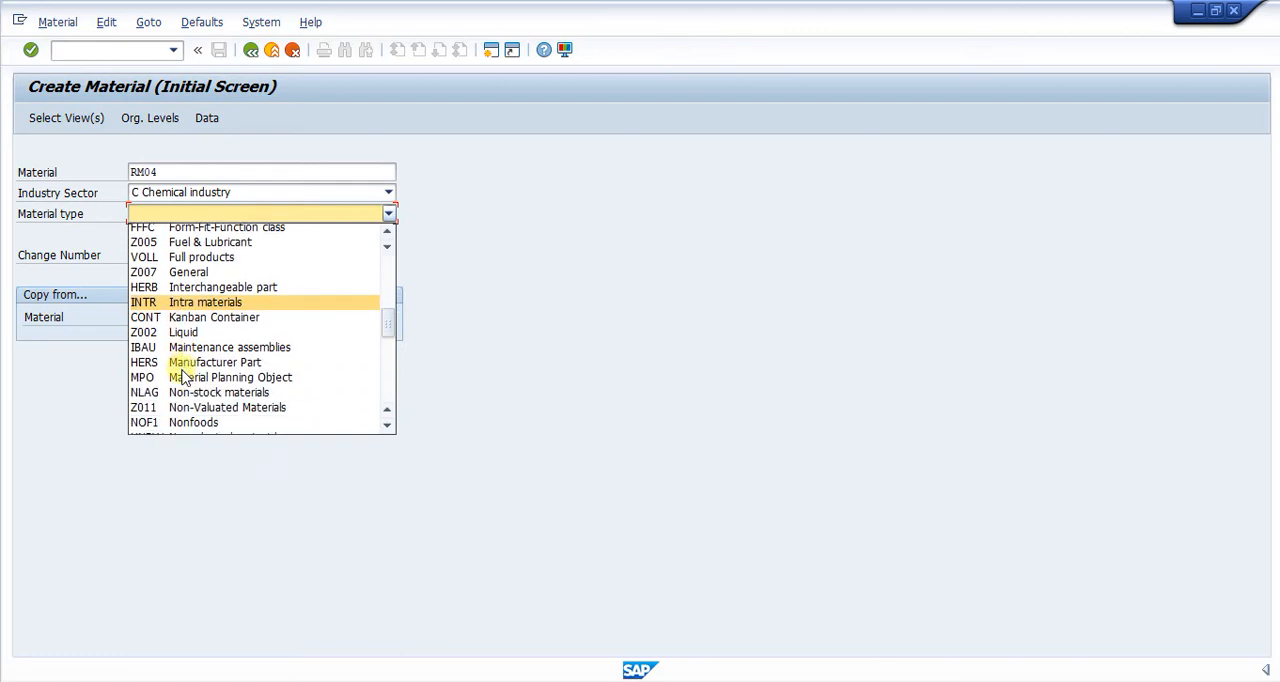
scroll(183, 376, down, 1)
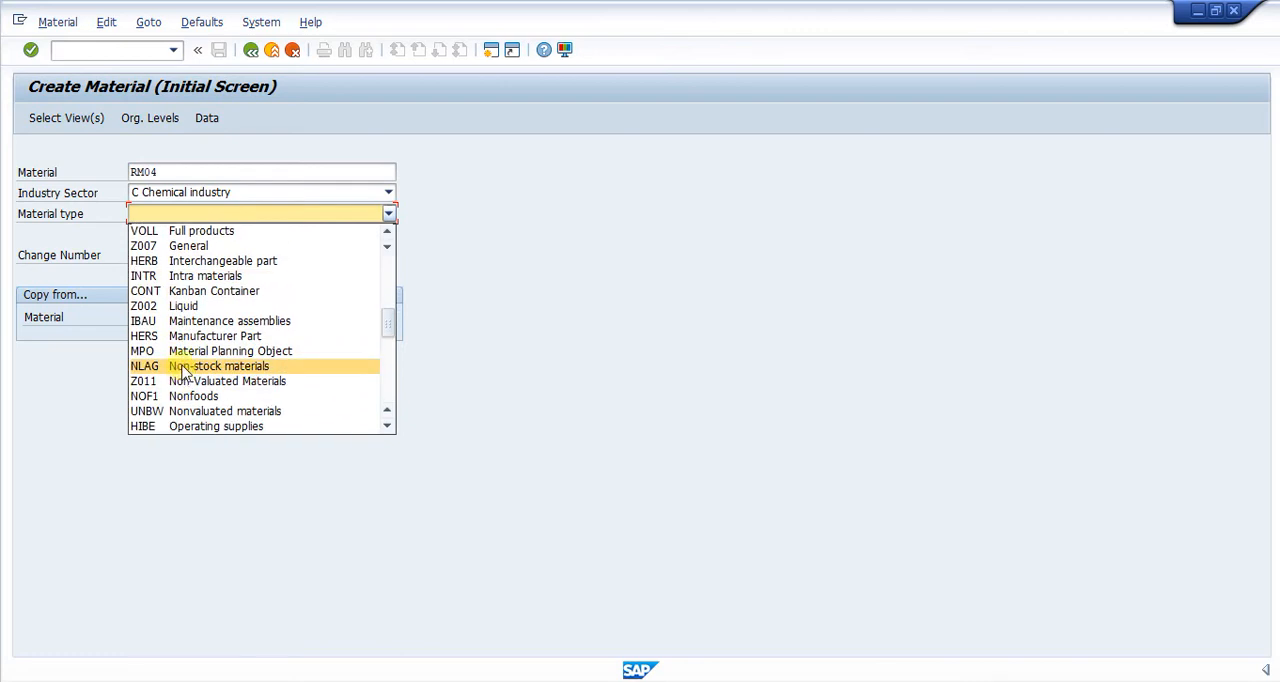
scroll(183, 372, down, 2)
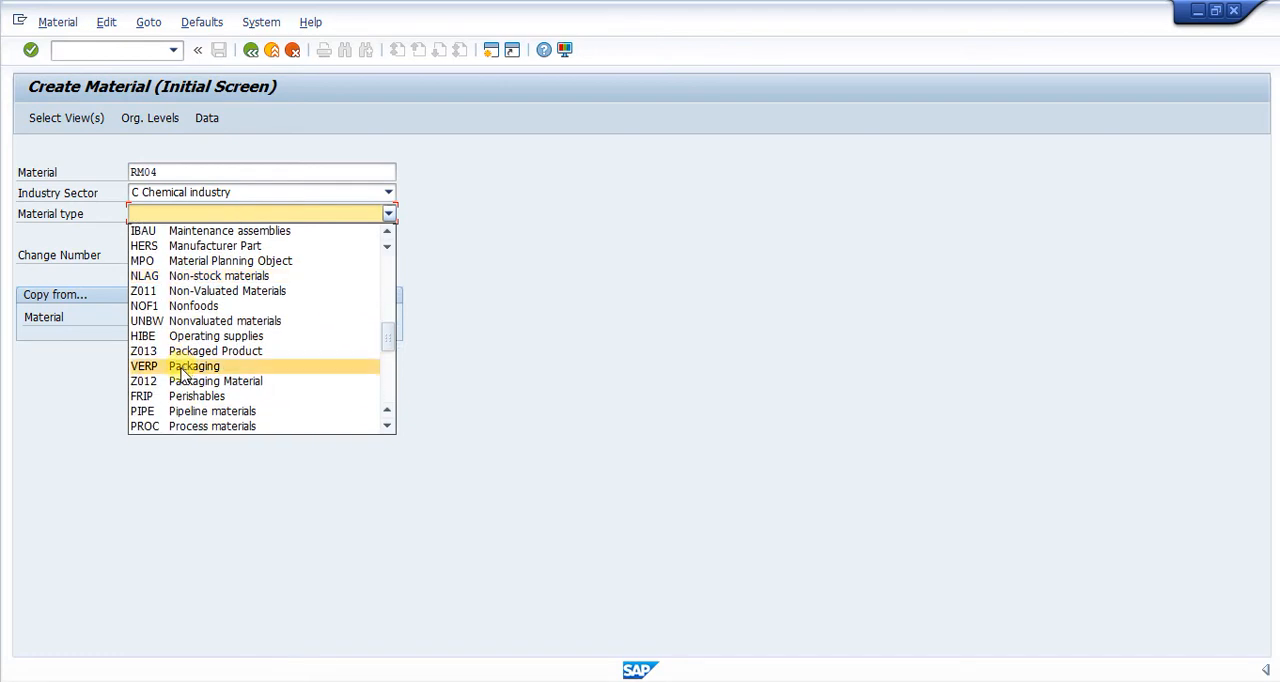
scroll(183, 374, up, 1)
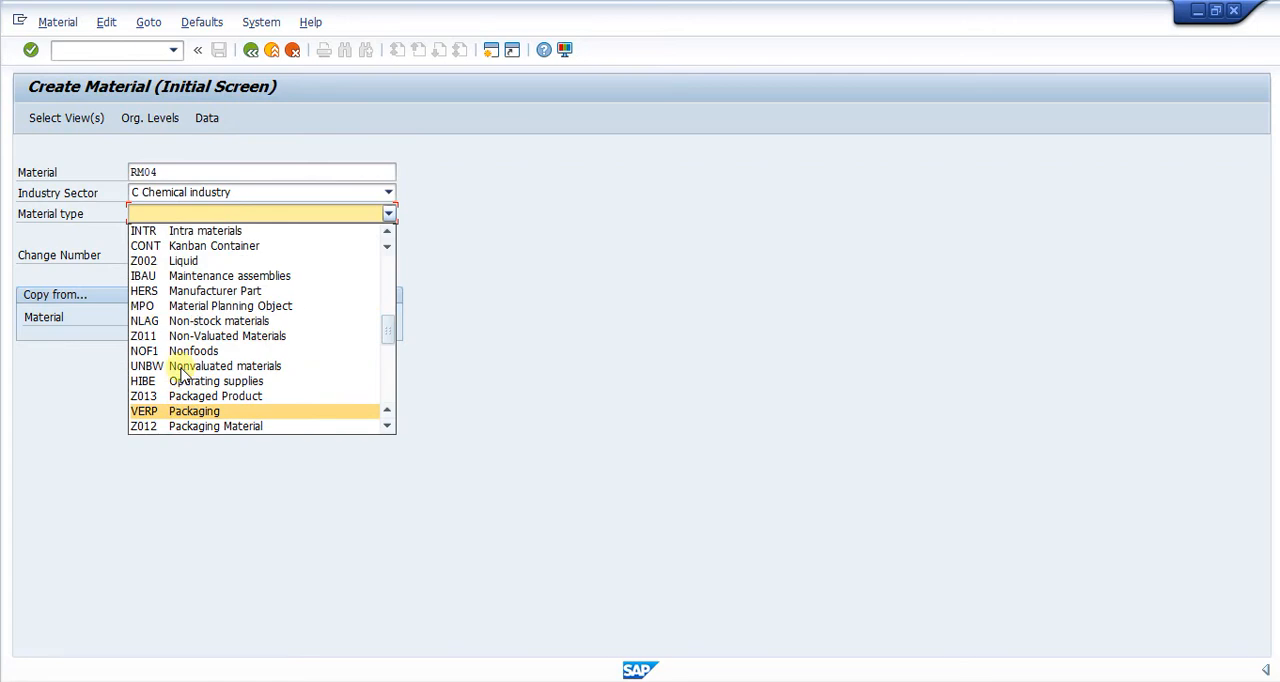
scroll(183, 374, up, 1)
scroll(183, 374, up, 3)
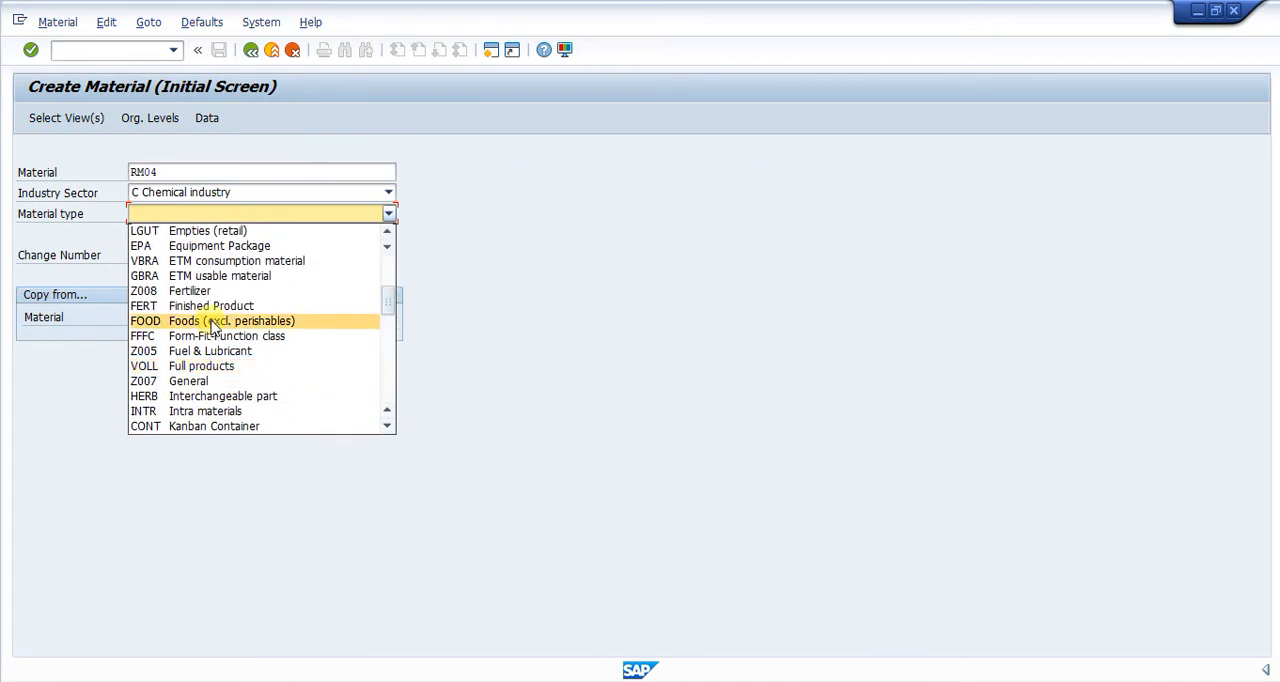
scroll(212, 328, up, 3)
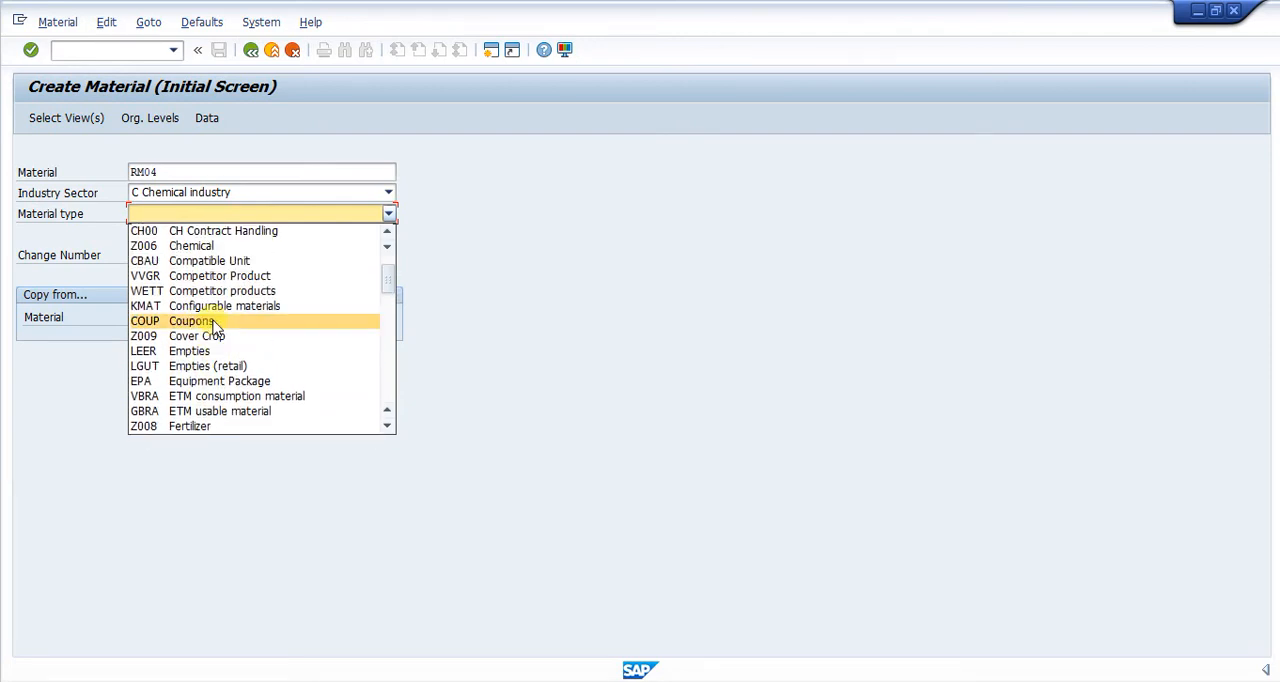
scroll(213, 338, up, 1)
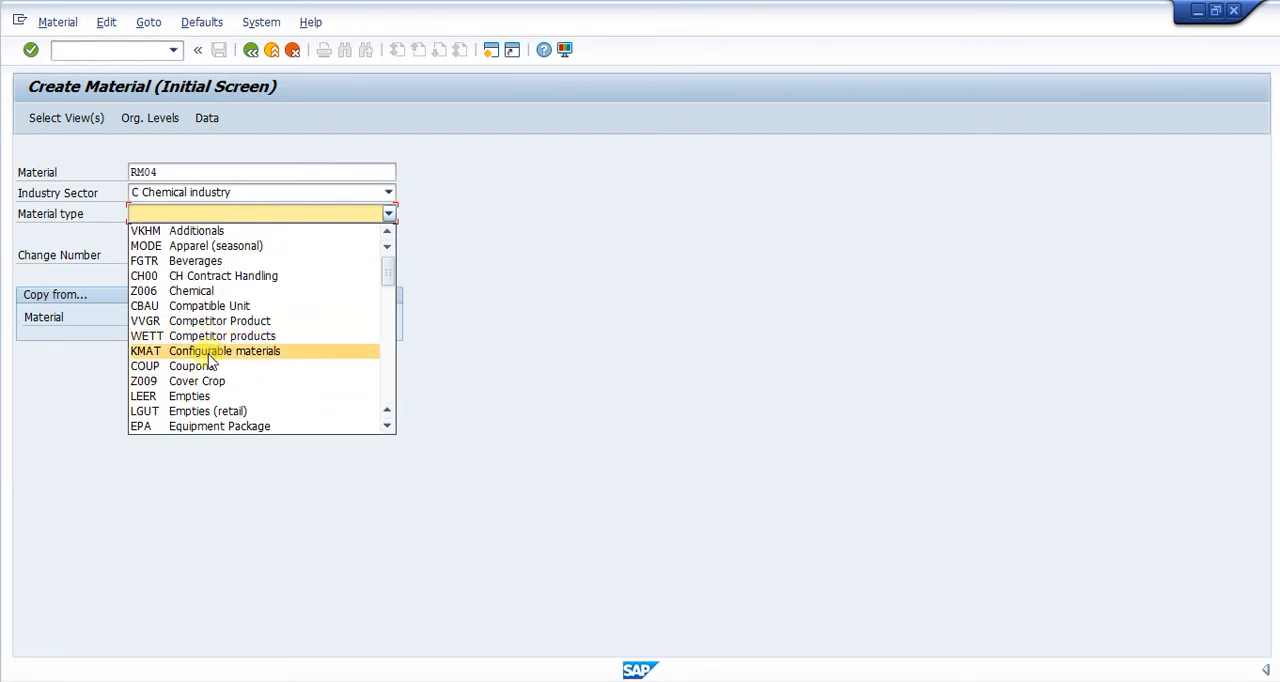
scroll(215, 342, down, 5)
scroll(224, 355, up, 1)
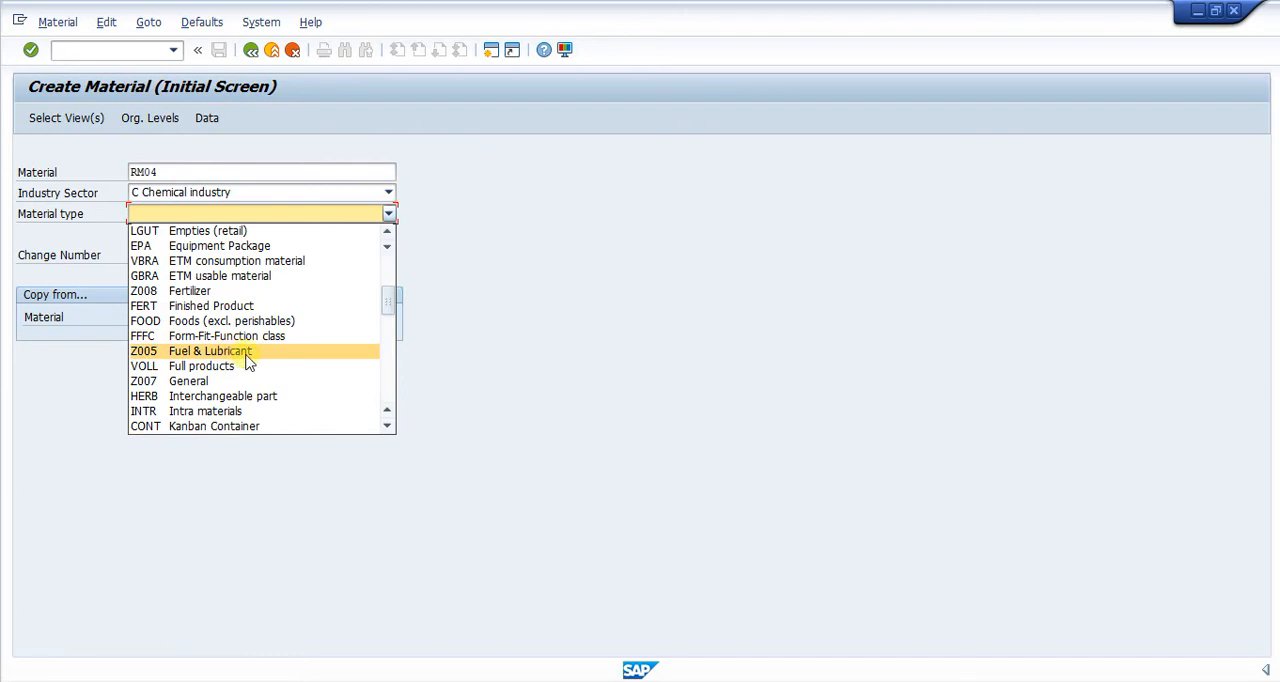
scroll(231, 368, down, 1)
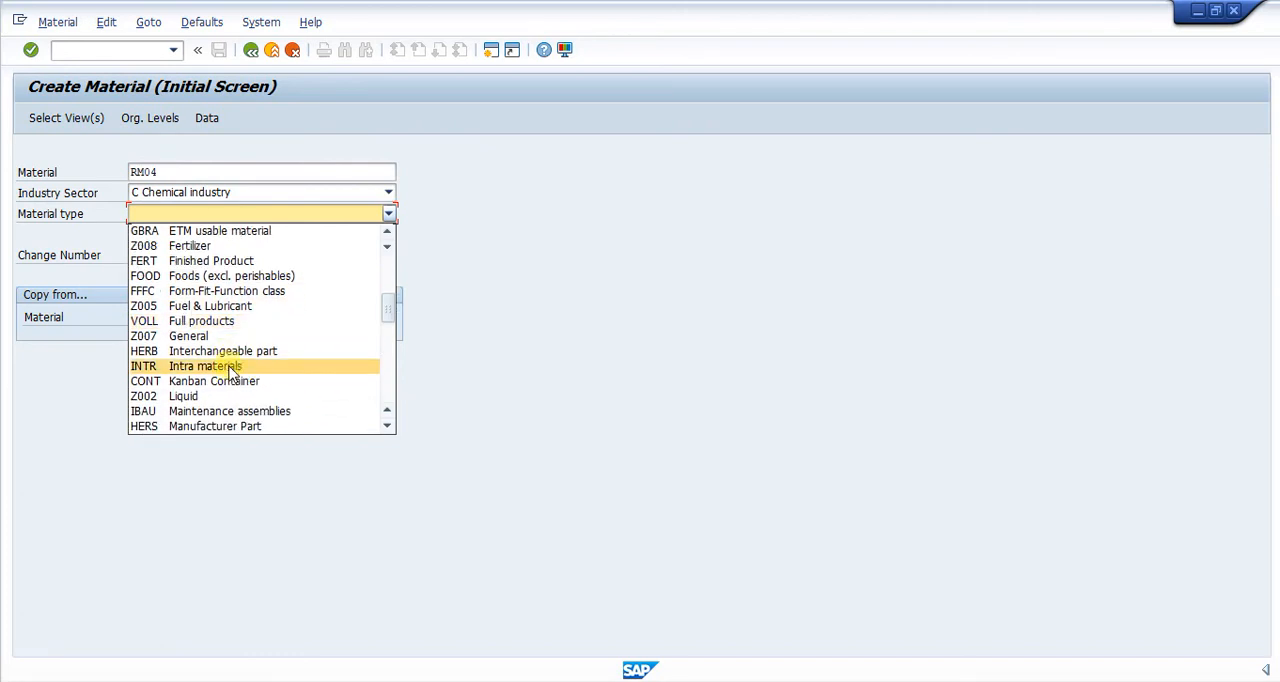
scroll(220, 420, down, 2)
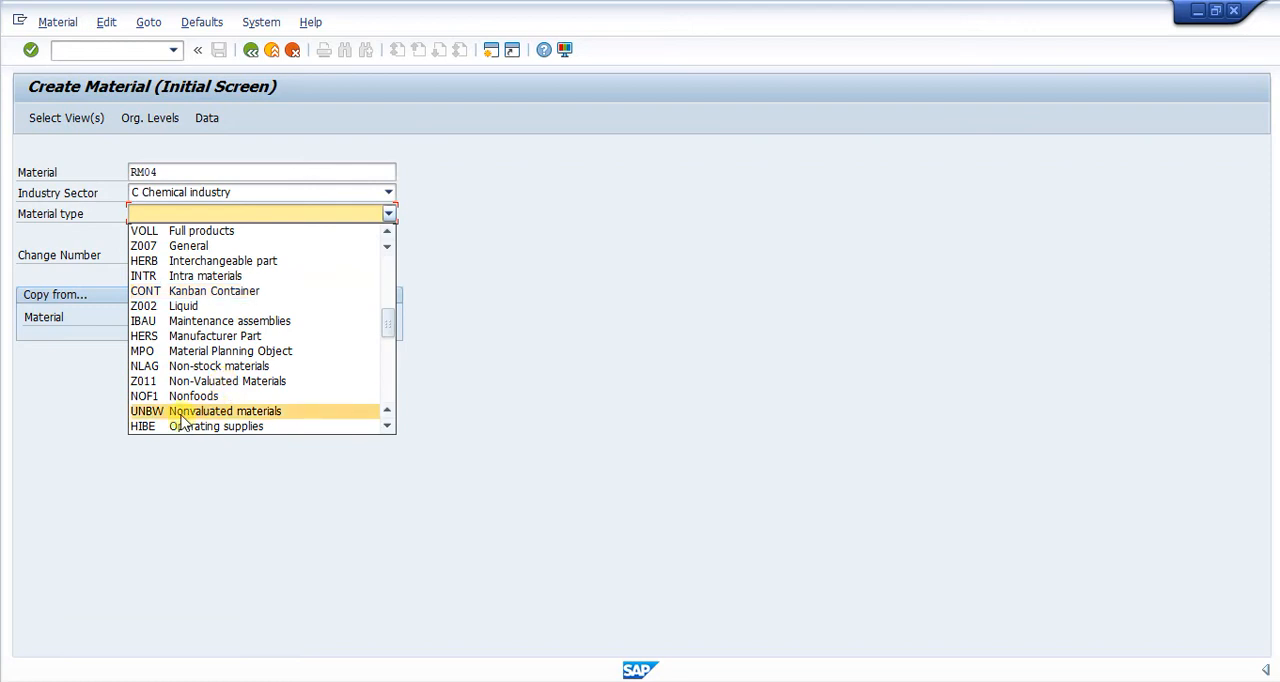
click(454, 220)
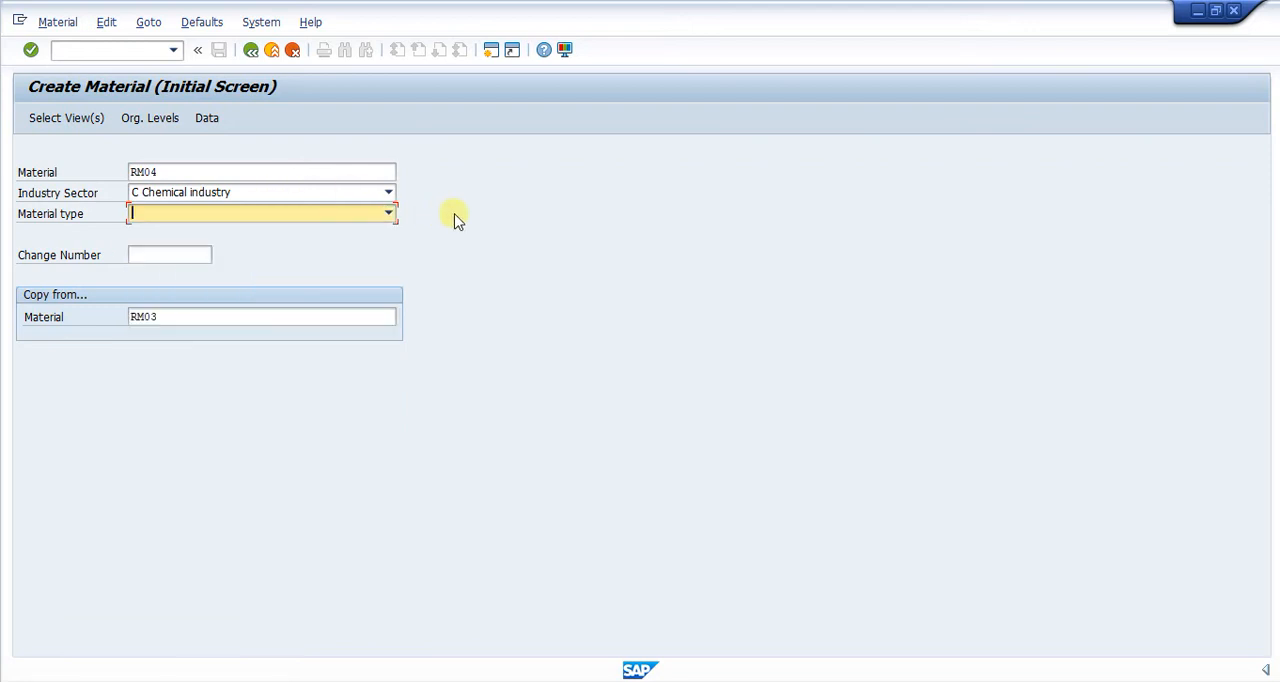
Set the new material's type to ROH Raw materials.
click(384, 219)
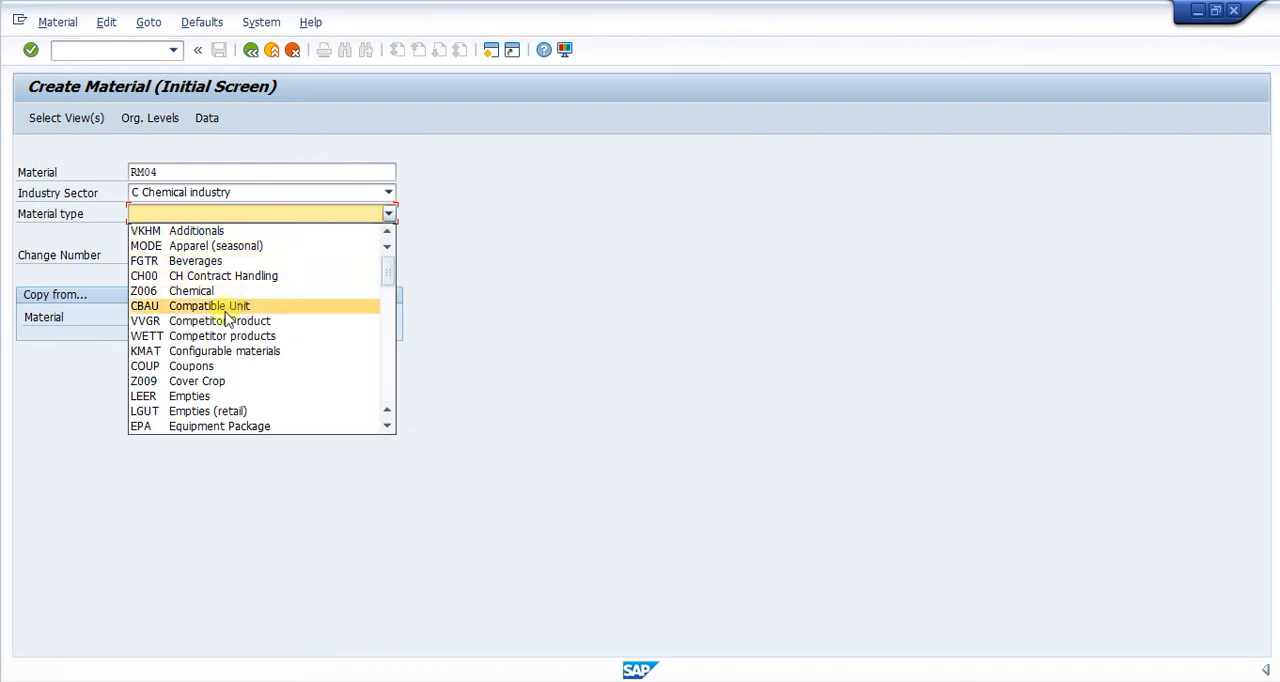
key(Down)
key(Down)
key(Down)
key(Down)
key(Down)
key(Down)
key(Down)
key(Down)
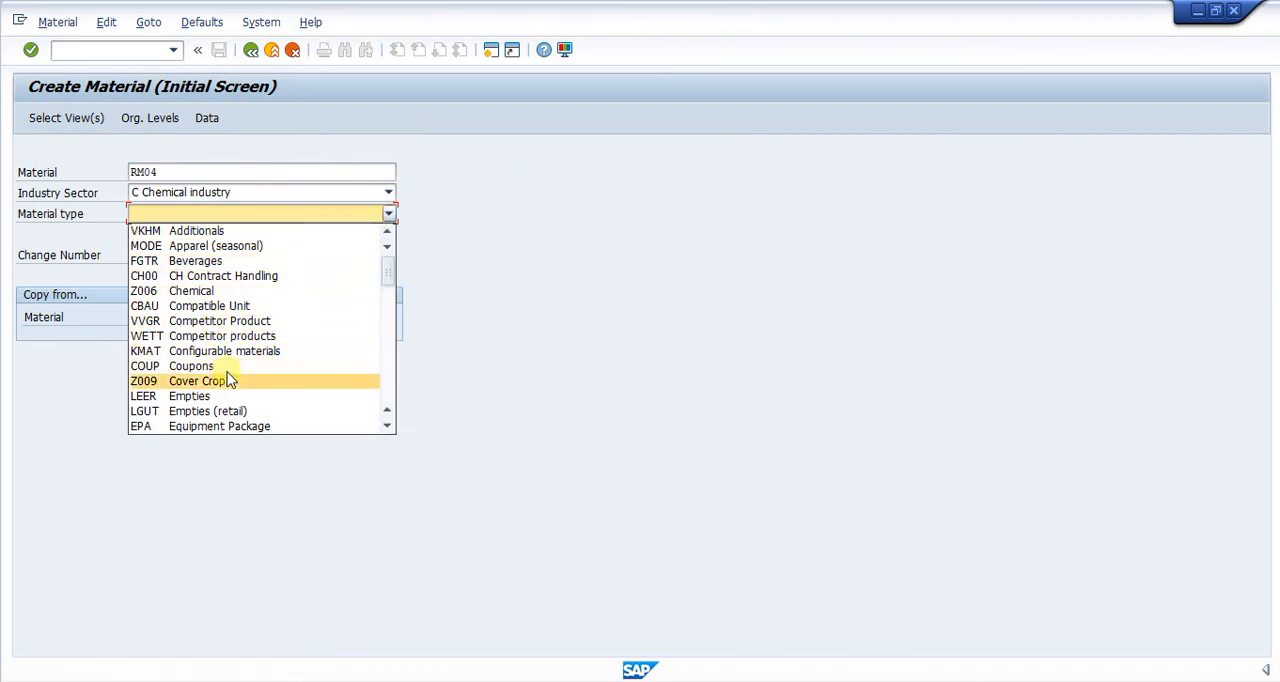
key(Down)
key(Down)
key(Down)
key(Down)
key(Down)
key(Down)
key(Down)
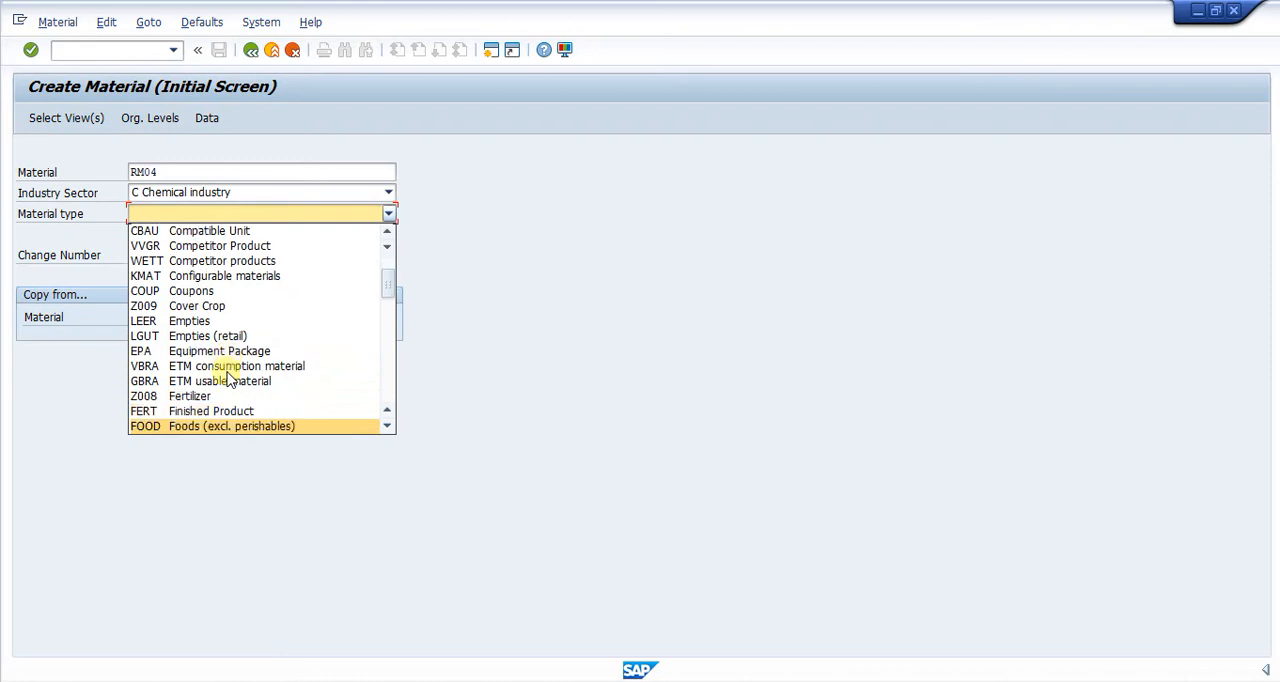
key(Down)
key(Down)
key(Down)
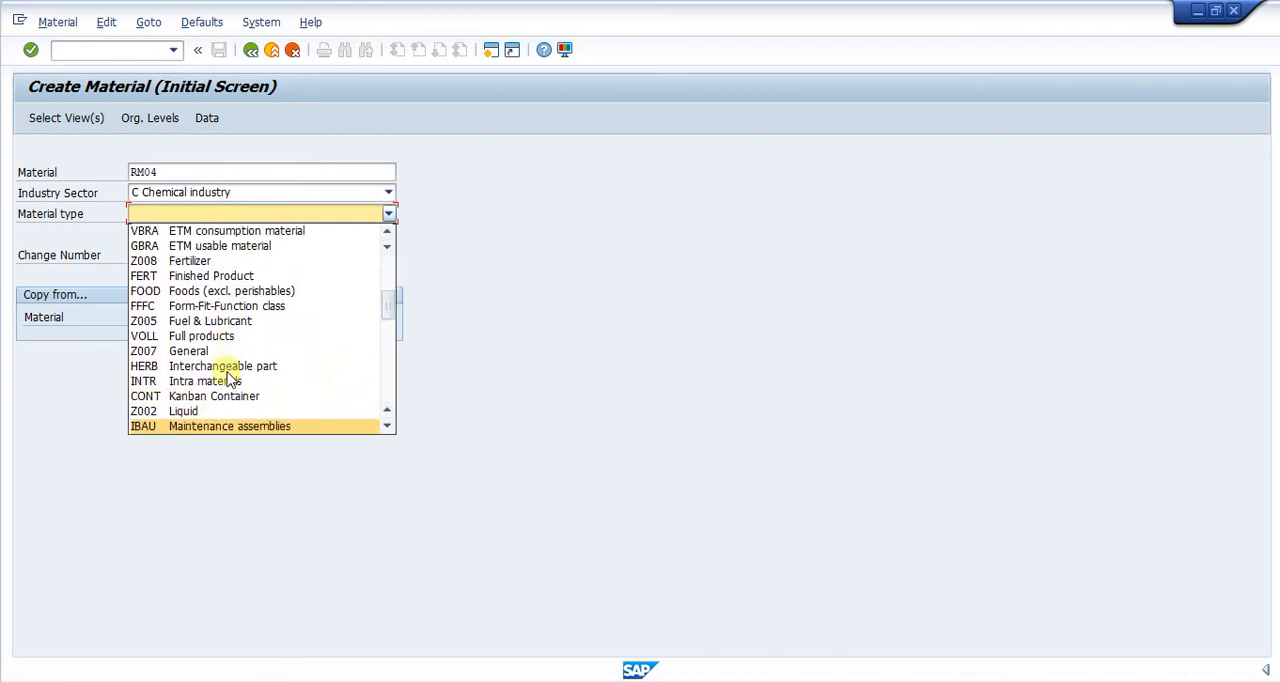
key(Down)
key(Down)
key(Down)
key(Down)
key(Down)
key(Down)
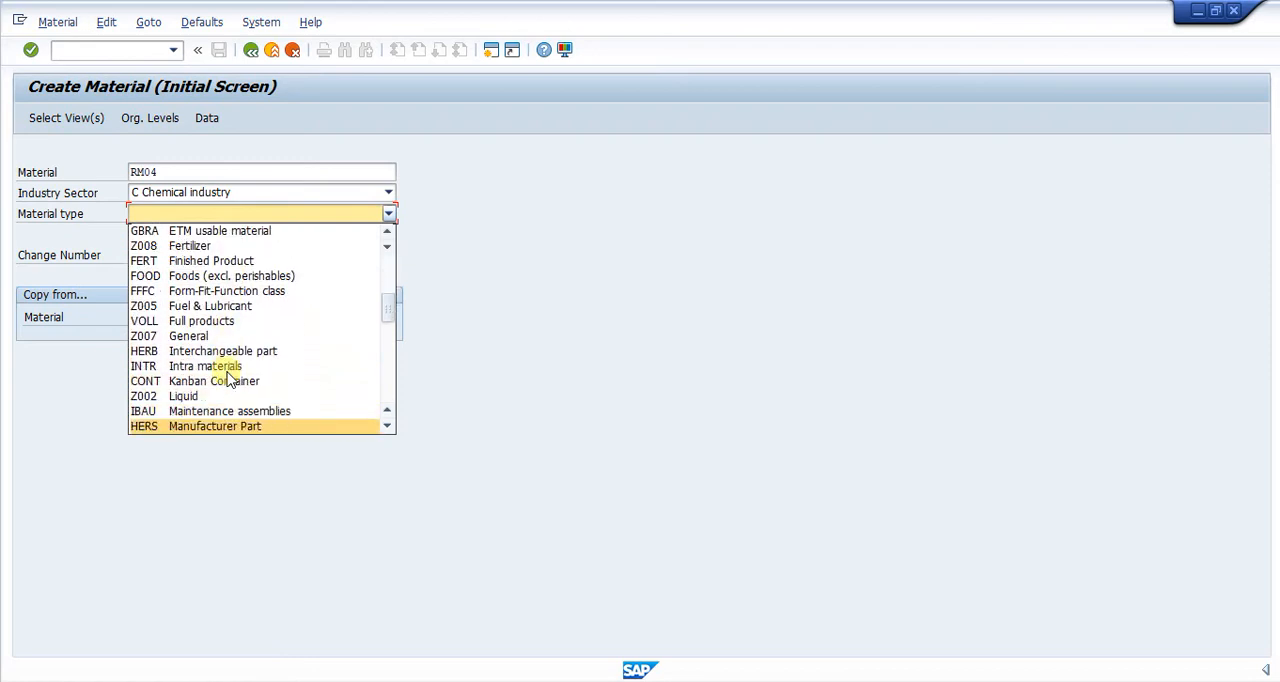
key(Down)
key(Down)
key(Down)
key(Down)
key(Down)
key(Down)
key(Down)
key(Down)
key(Down)
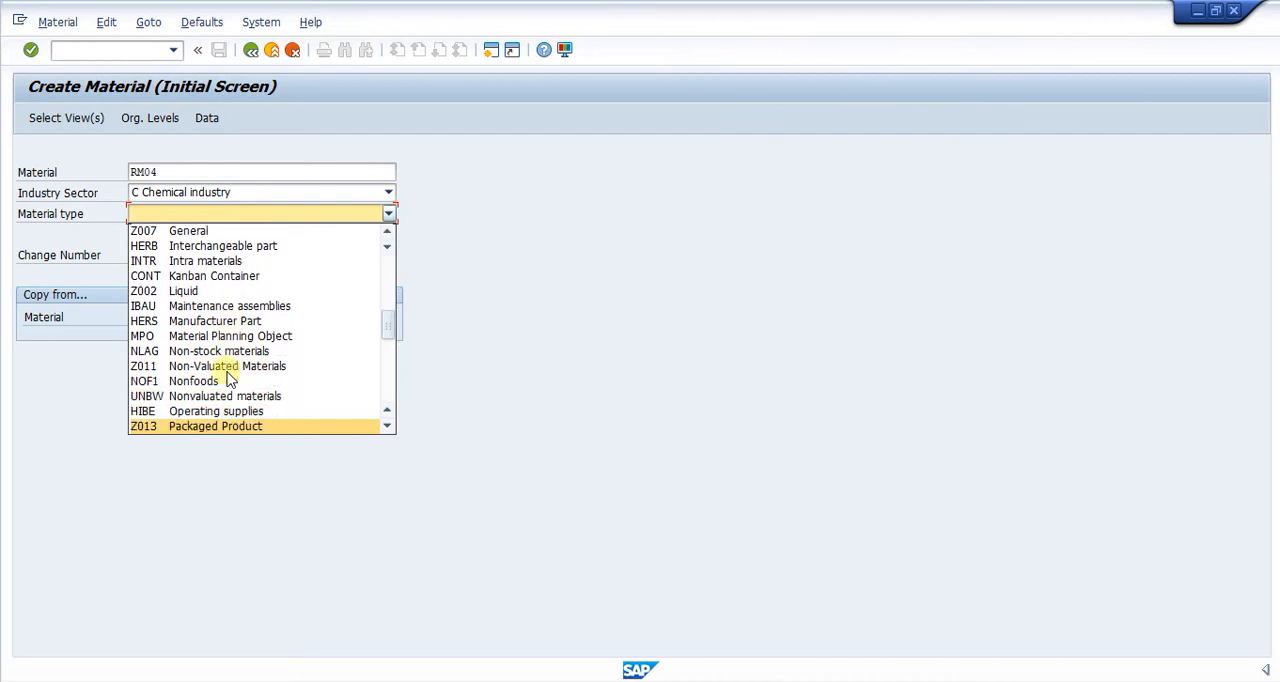
key(Down)
key(Down)
key(Down)
key(Down)
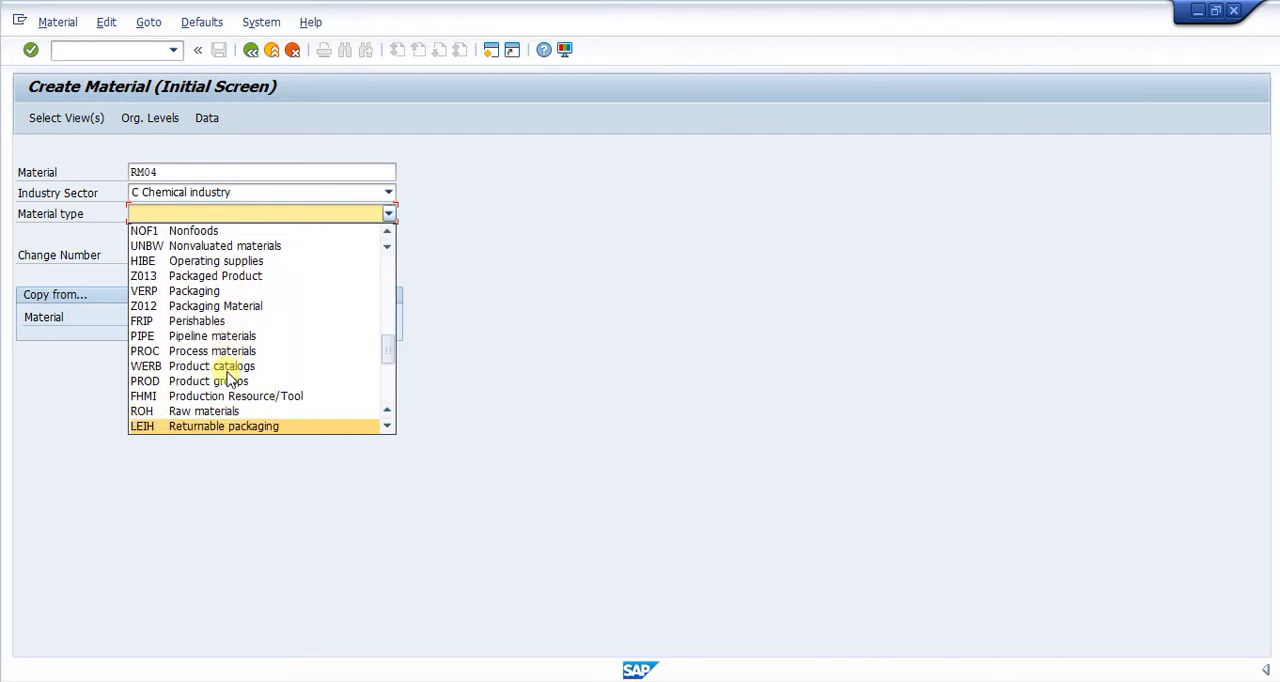
key(Up)
key(Up)
key(Up)
key(Down)
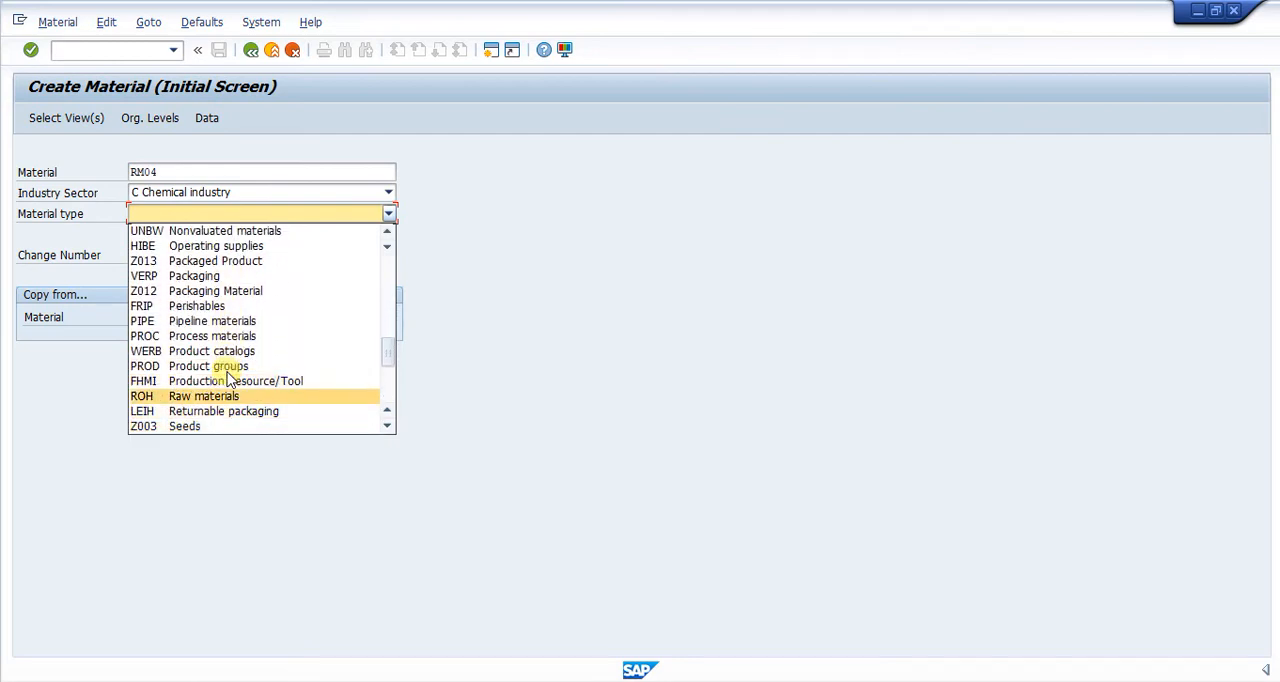
key(Return)
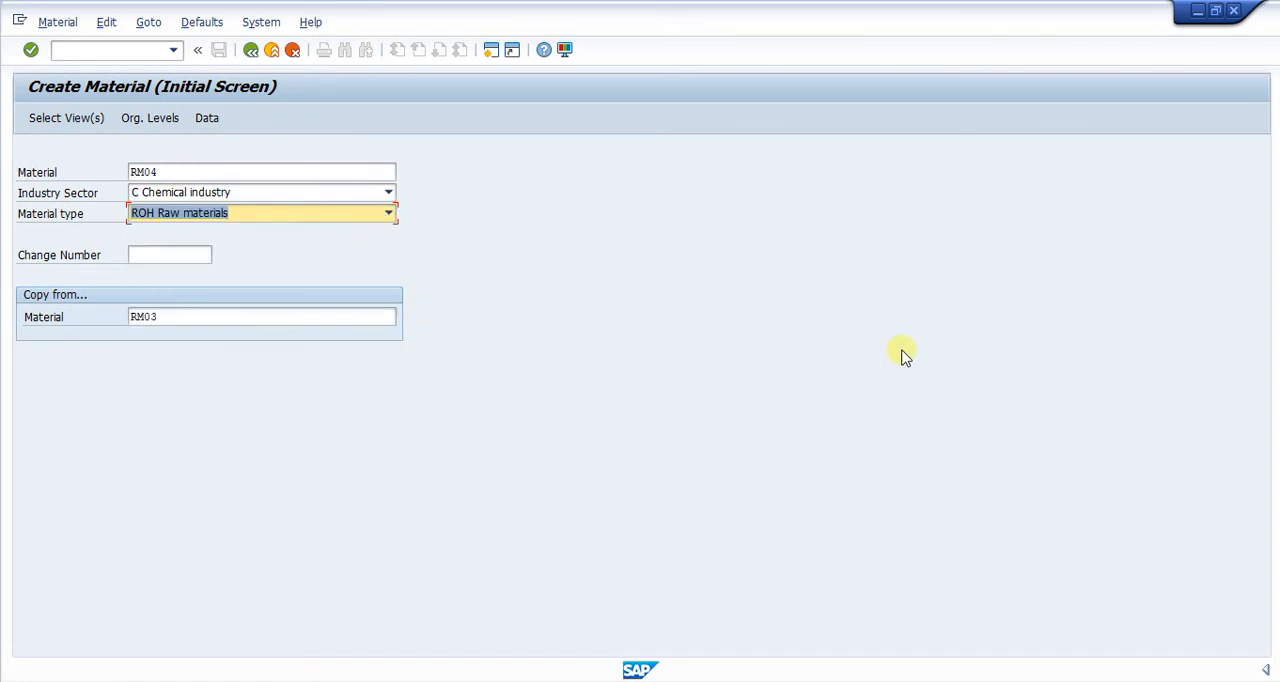
Select the Basic Data 1 and 2 and General Plant Data / Storage 1 and 2 views, and open them for plant 0001.
key(Return)
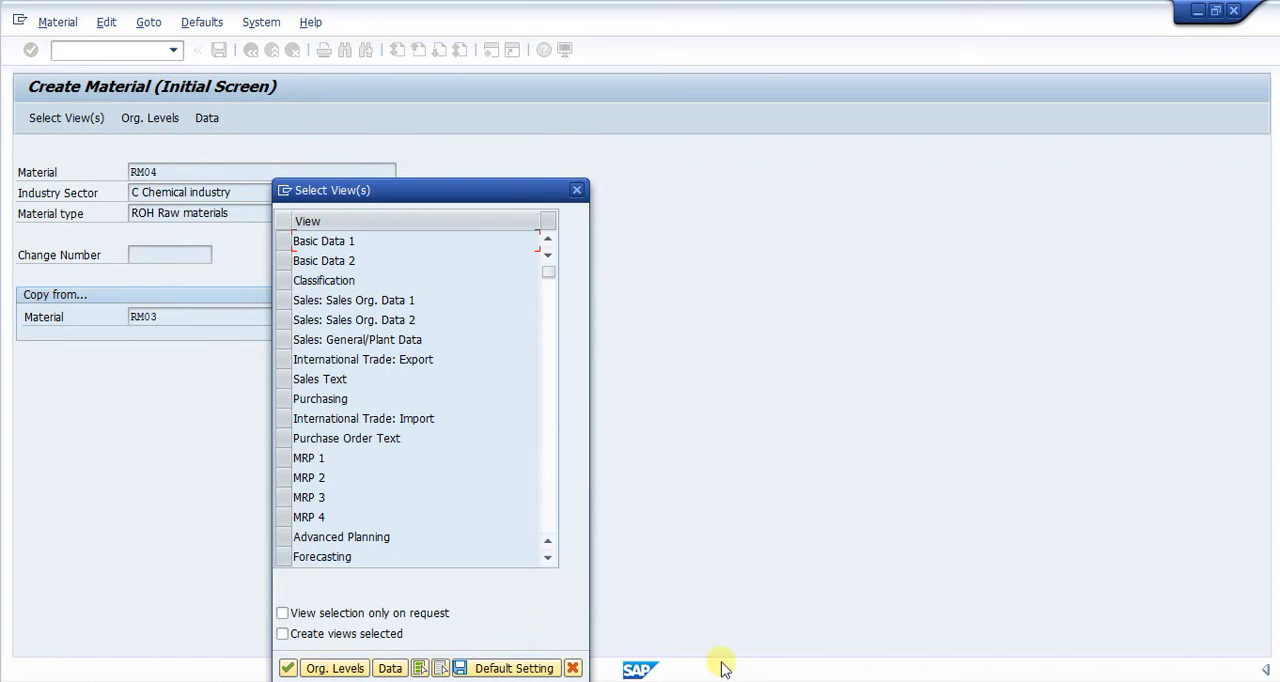
click(284, 246)
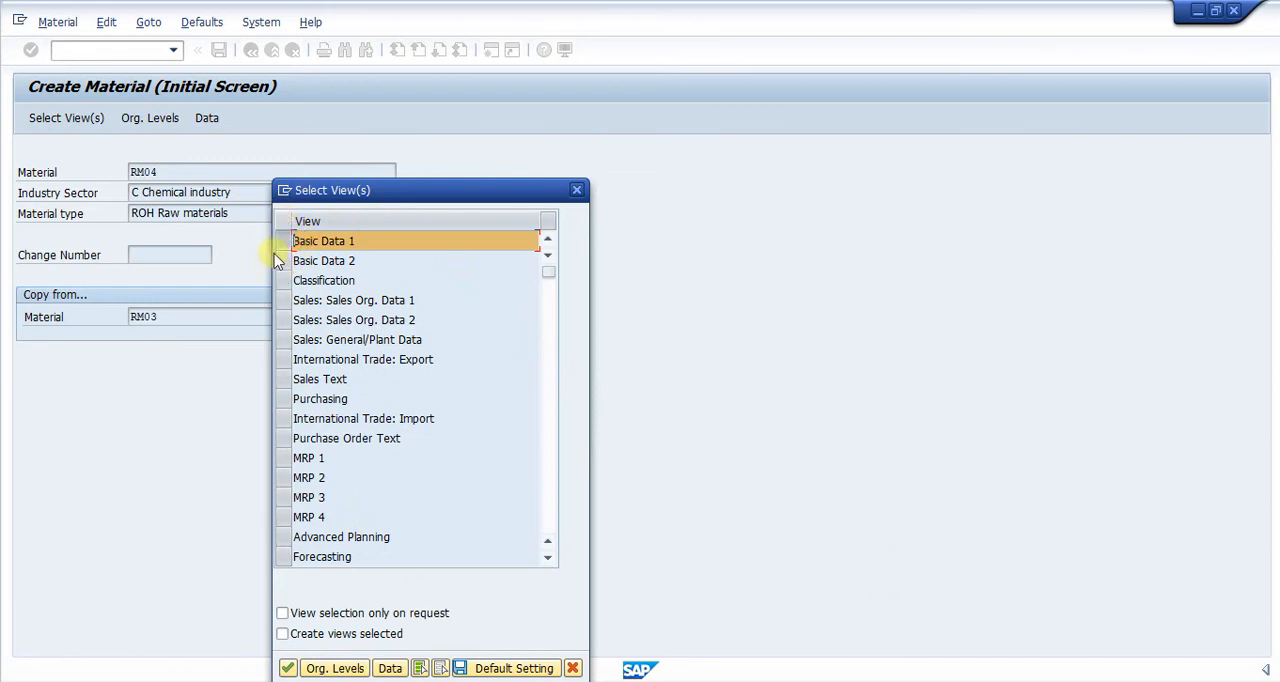
click(284, 260)
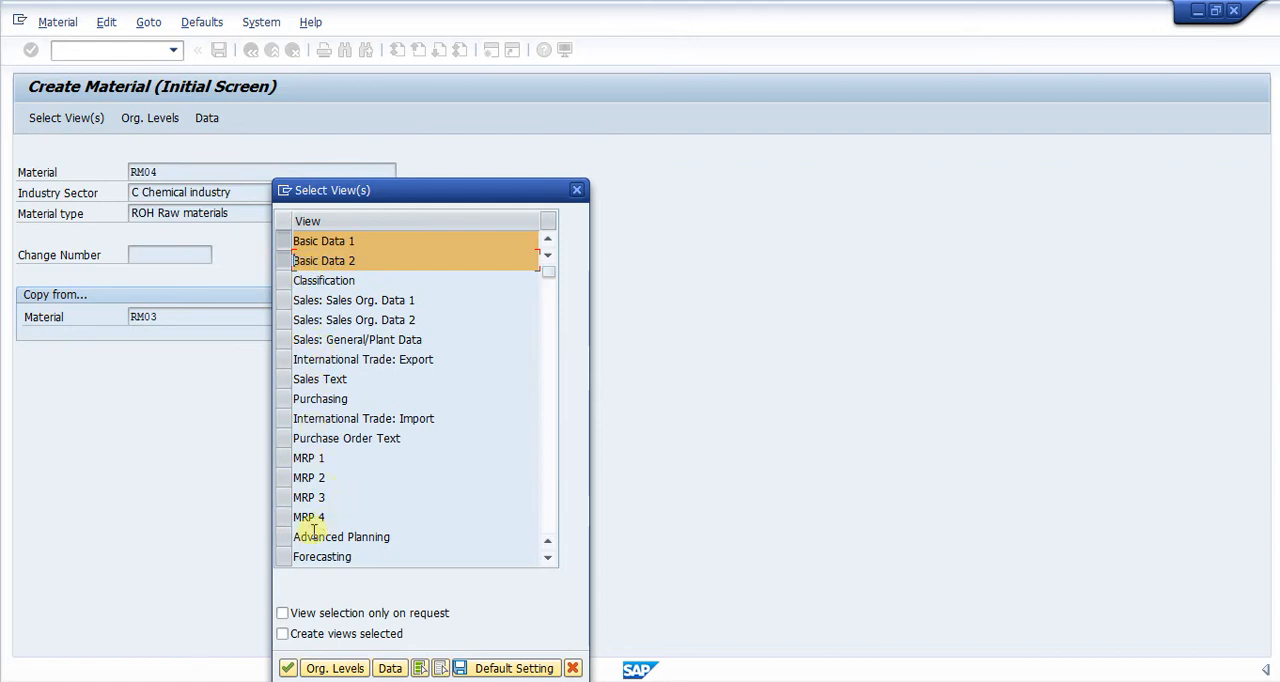
scroll(309, 530, down, 2)
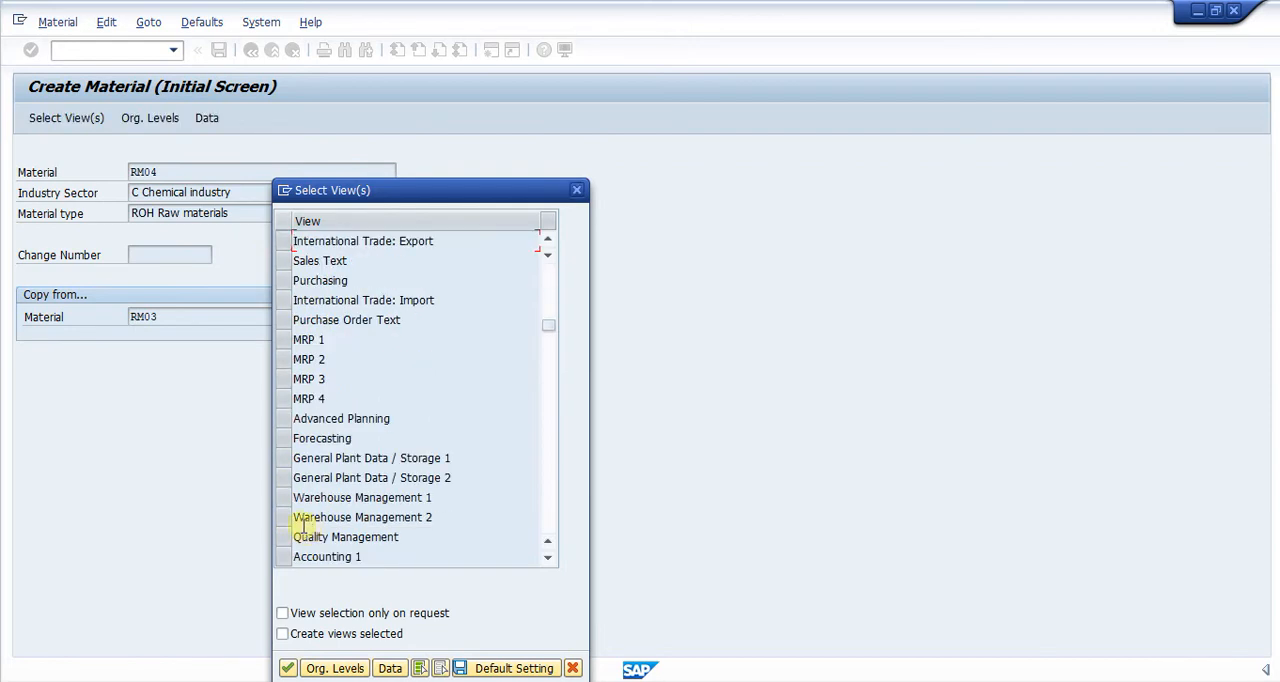
click(287, 458)
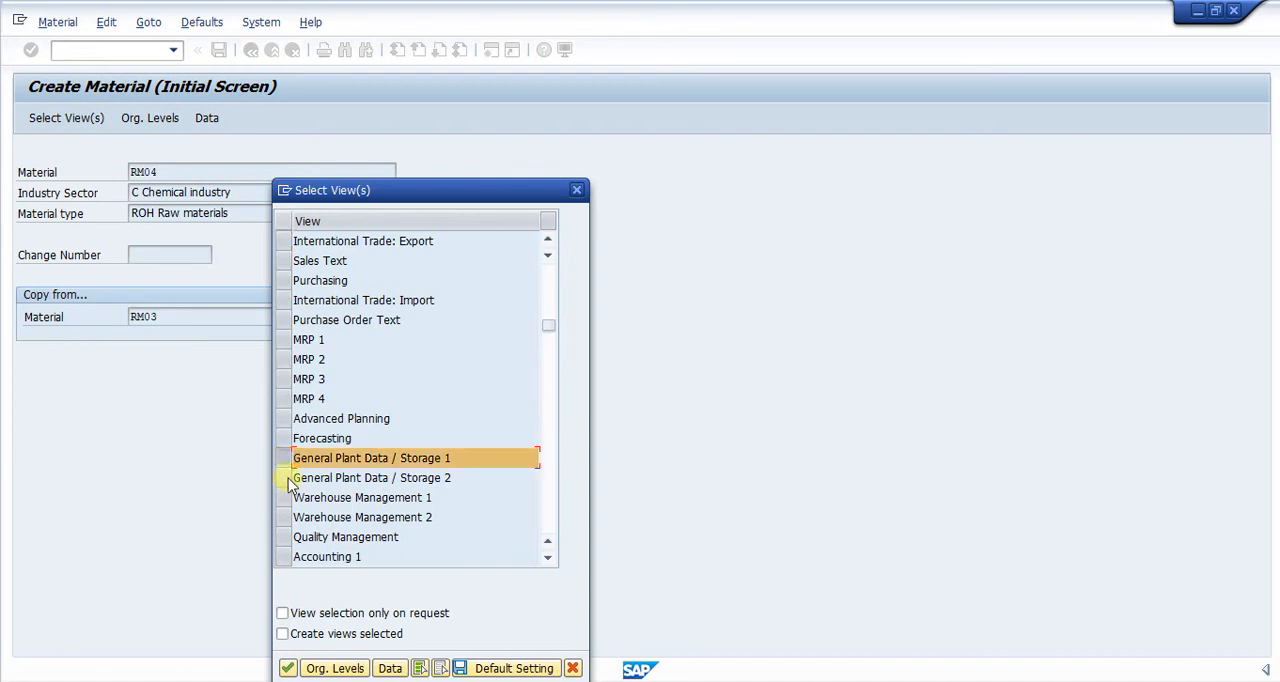
click(285, 478)
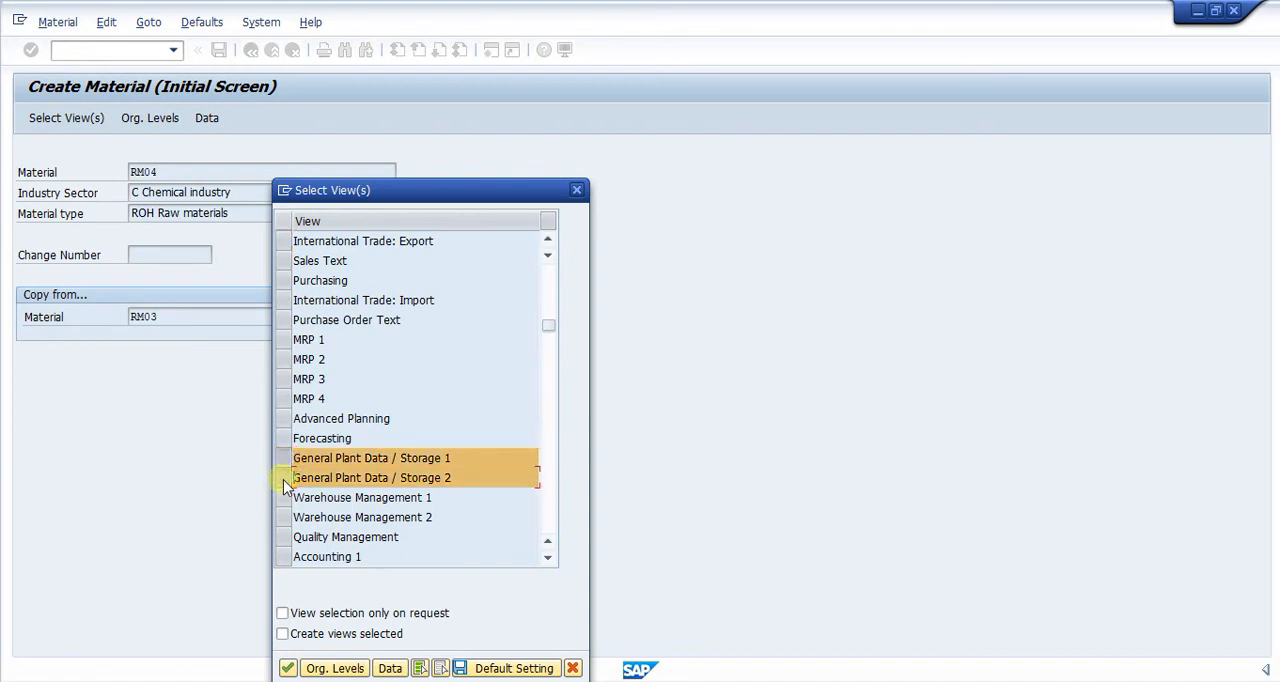
click(287, 668)
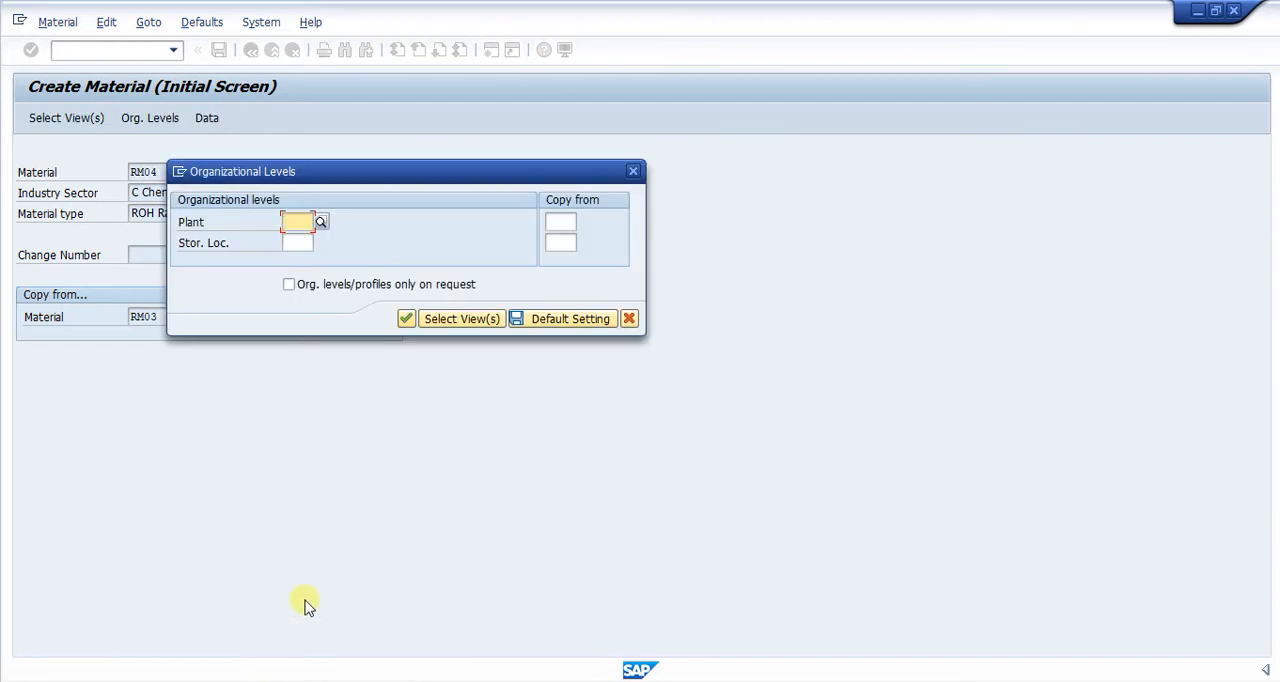
text(0001)
key(Return)
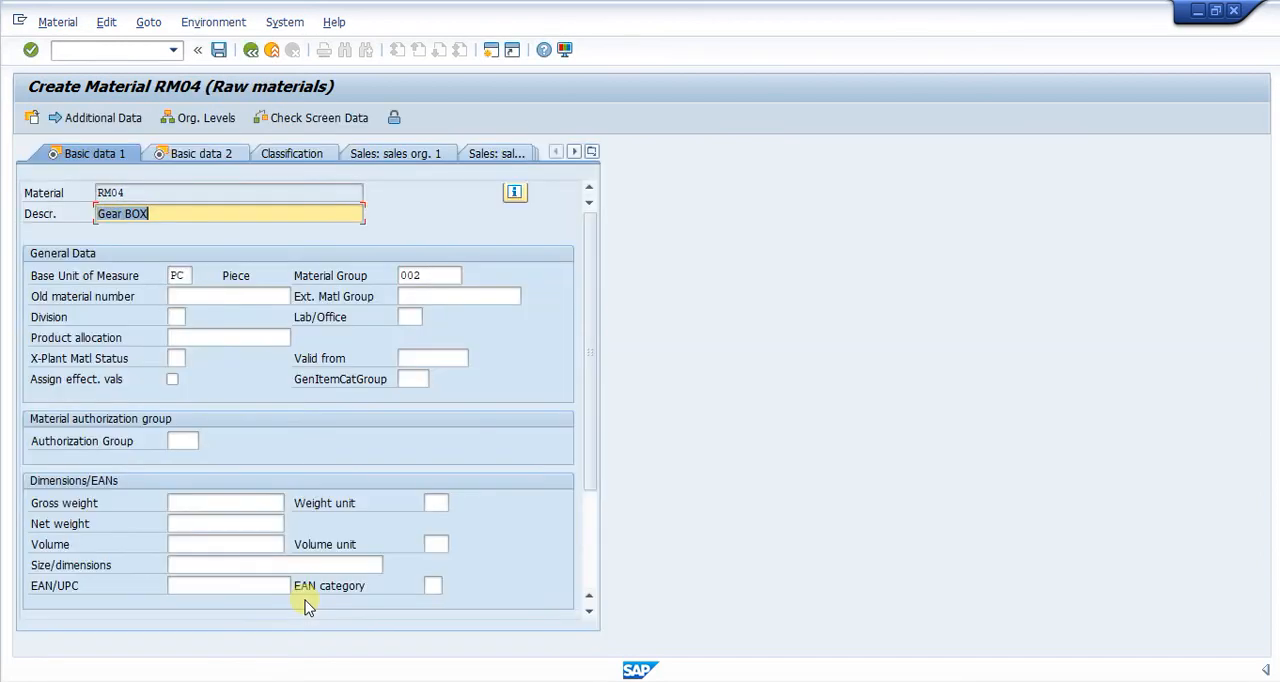
Change the description of material RM04 to MEGA Gear BOX.
click(172, 273)
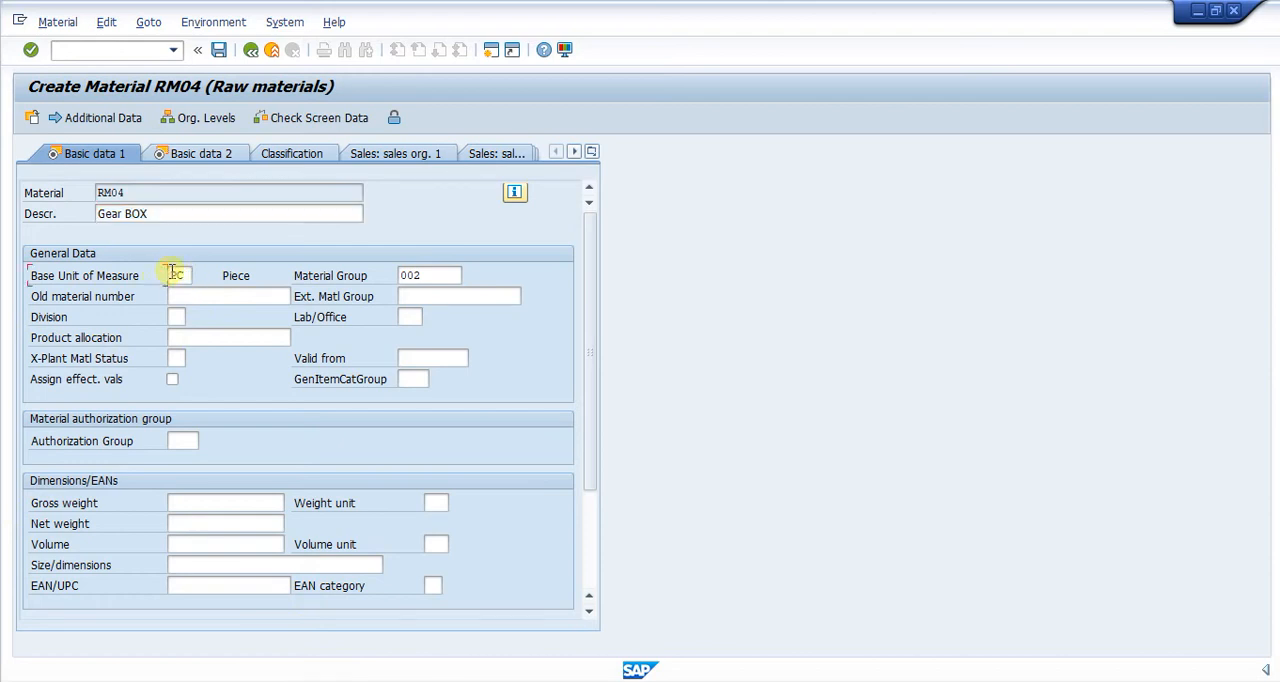
drag(187, 275, 150, 277)
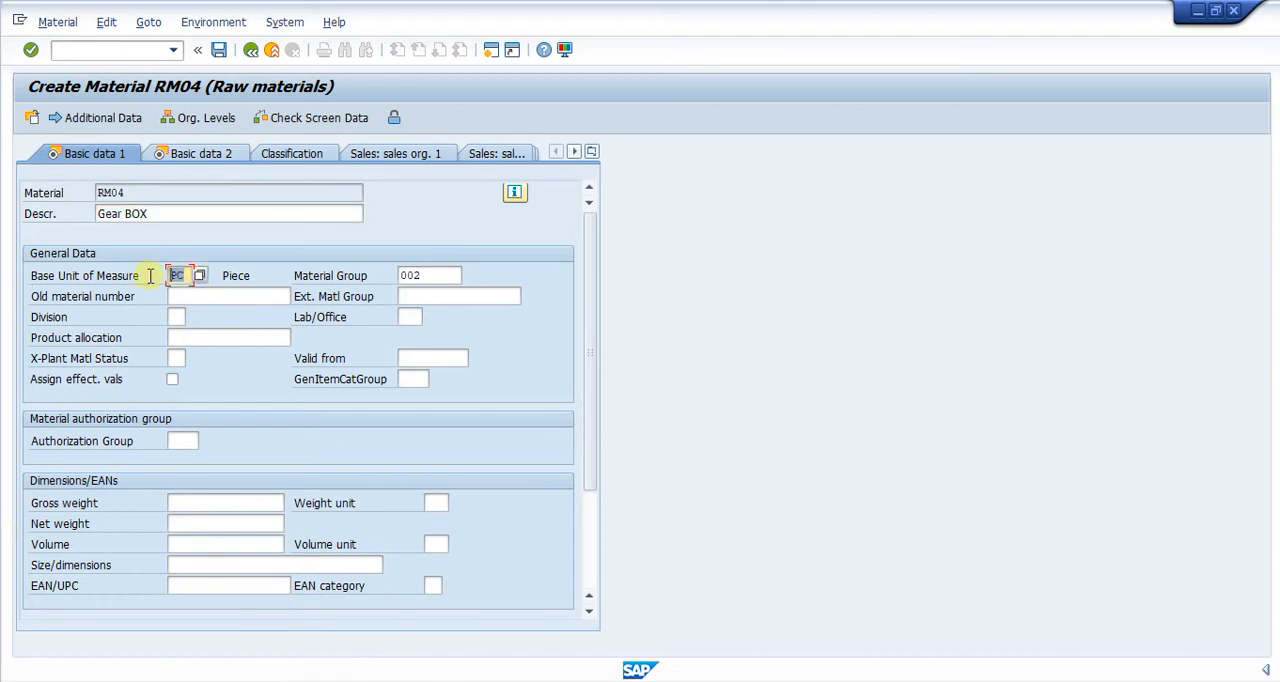
click(240, 299)
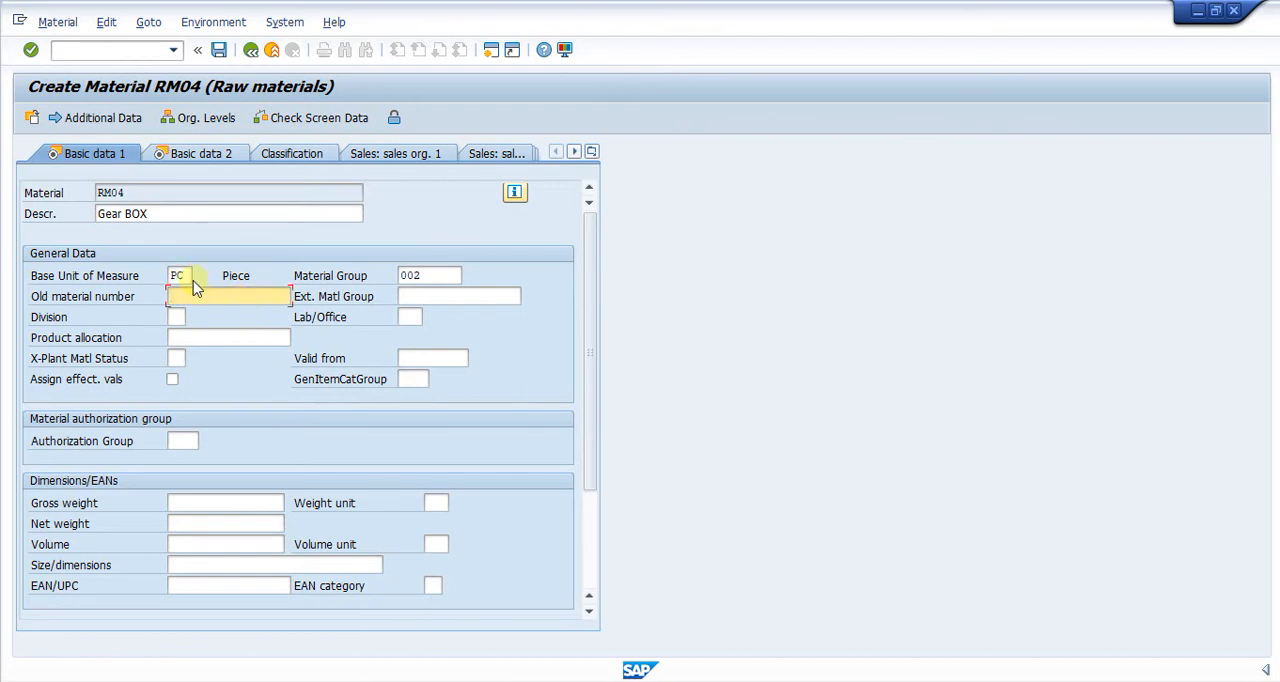
click(174, 213)
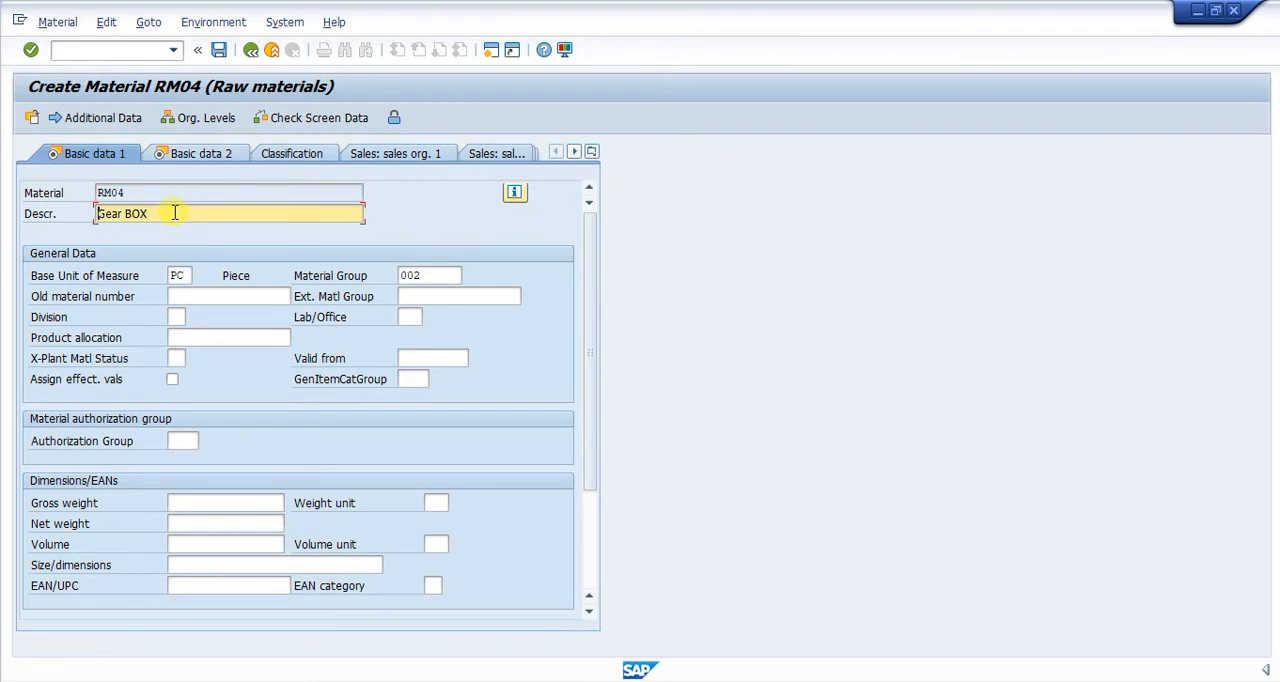
text(MEGA)
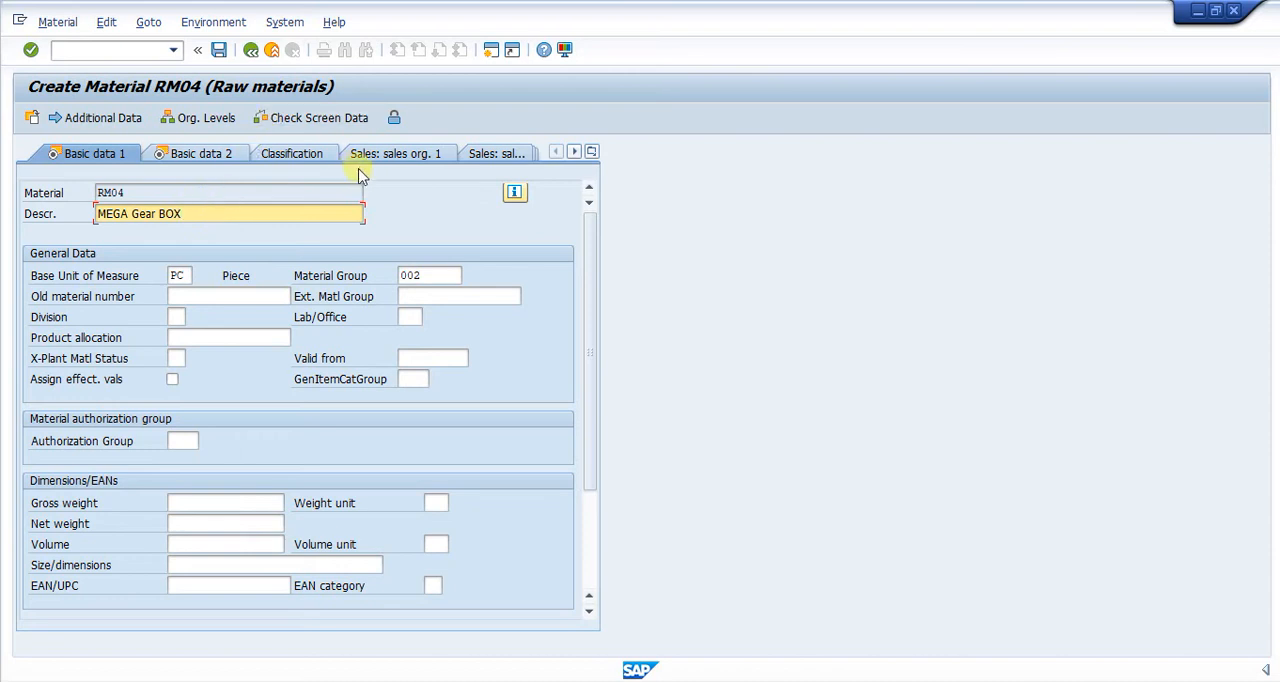
Go to the Plant data / stor. 2 view of RM04 and save the new material.
click(592, 151)
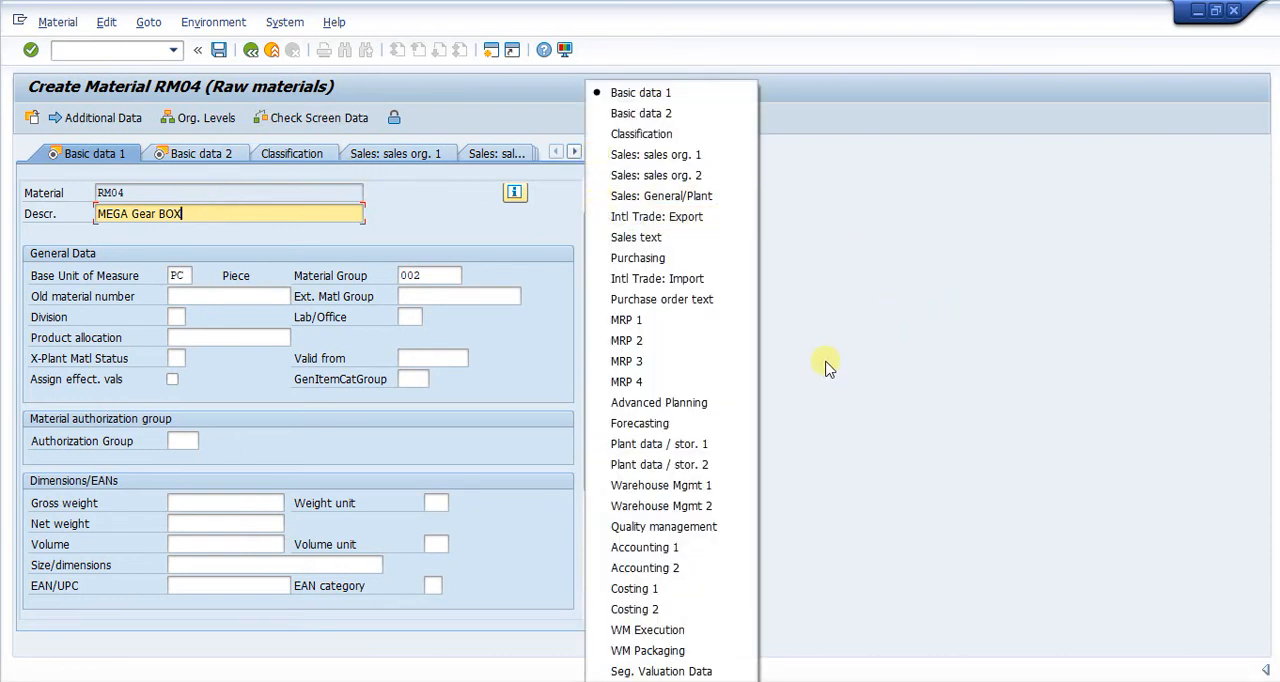
click(643, 466)
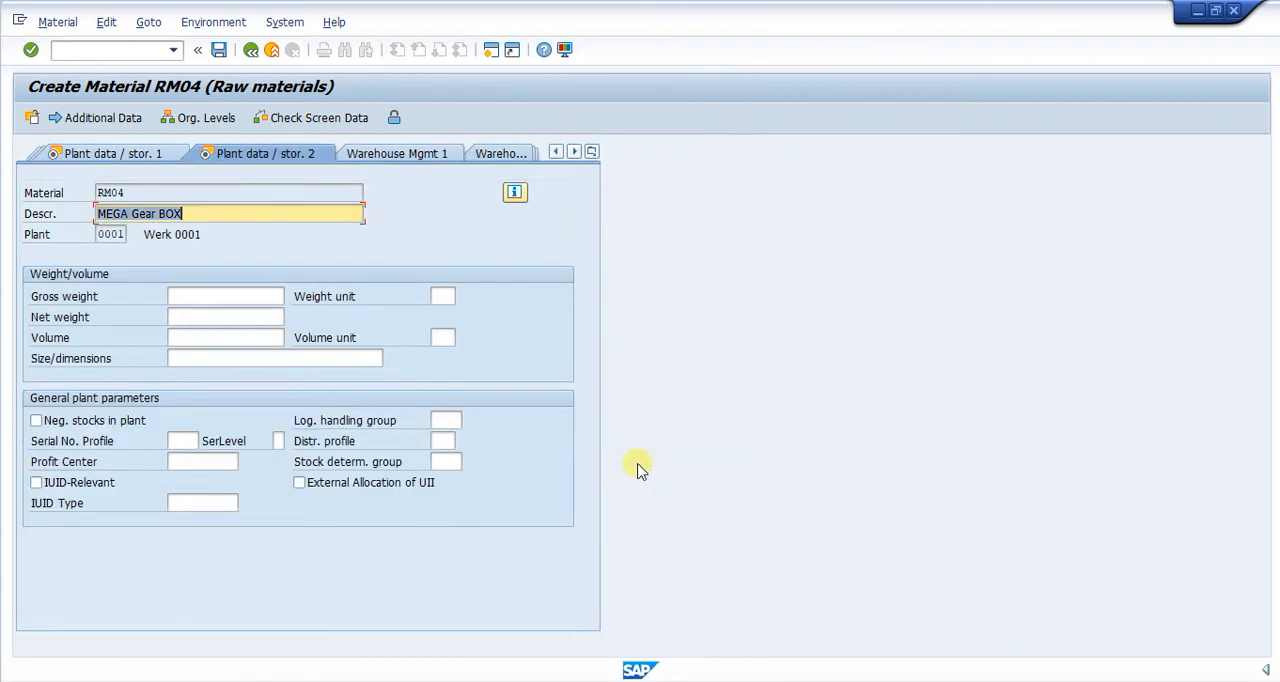
key(Return)
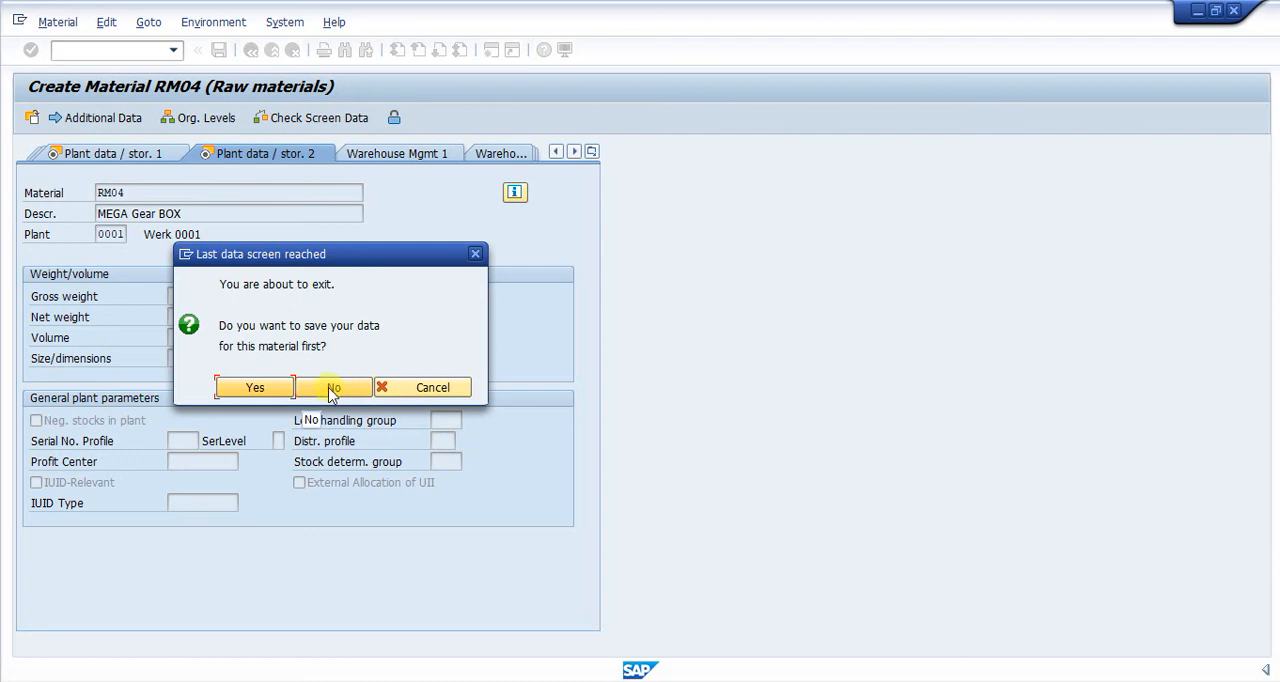
click(256, 388)
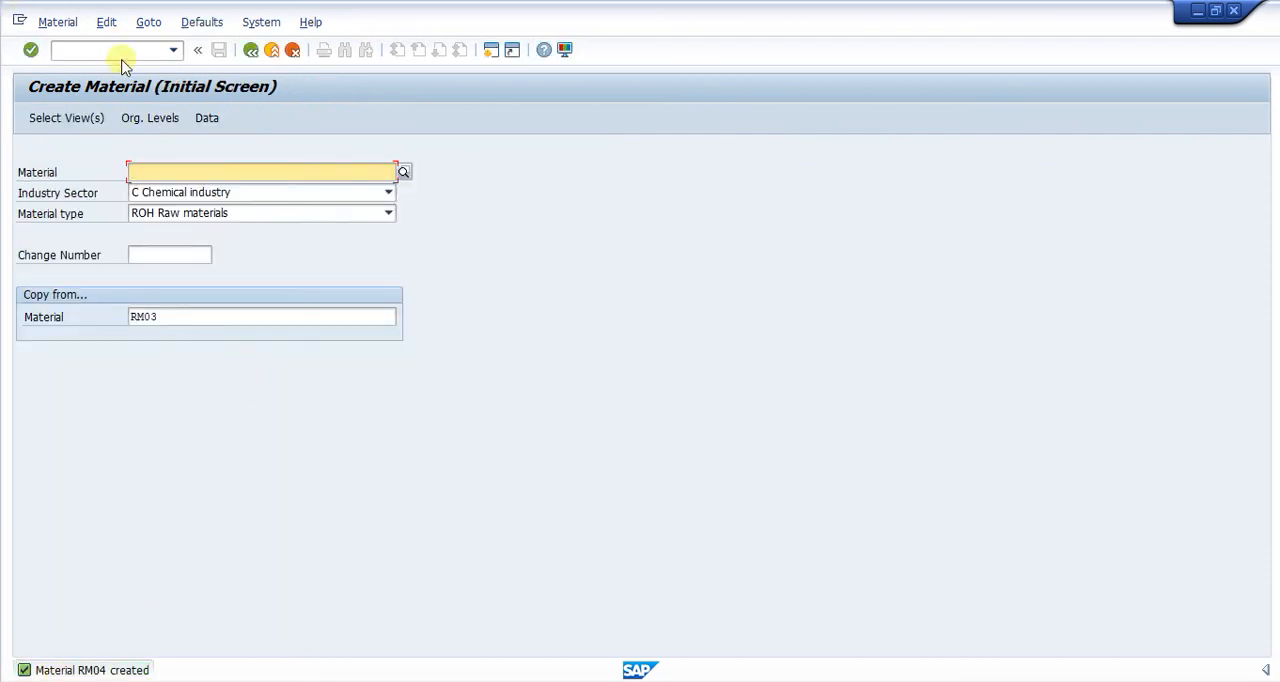
Open material RM04 in the Change Material transaction with the General Plant Data / Storage 2 view for plant 0001.
click(90, 50)
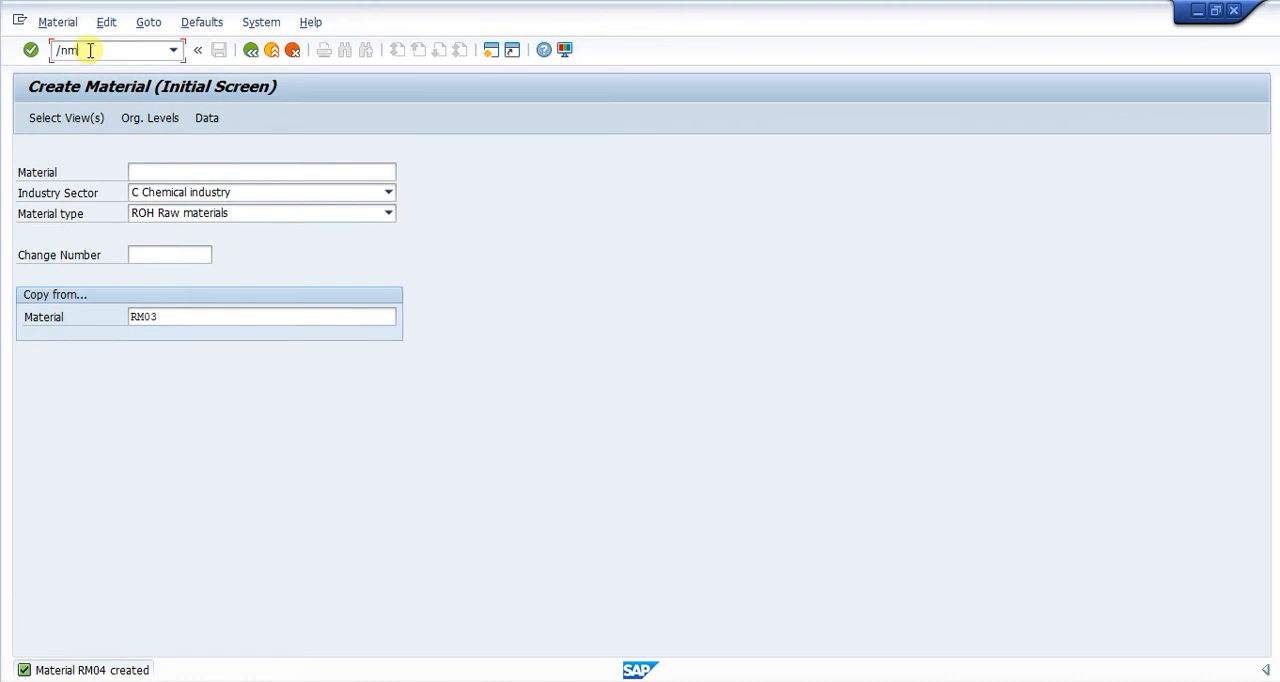
key(Return)
key(Return)
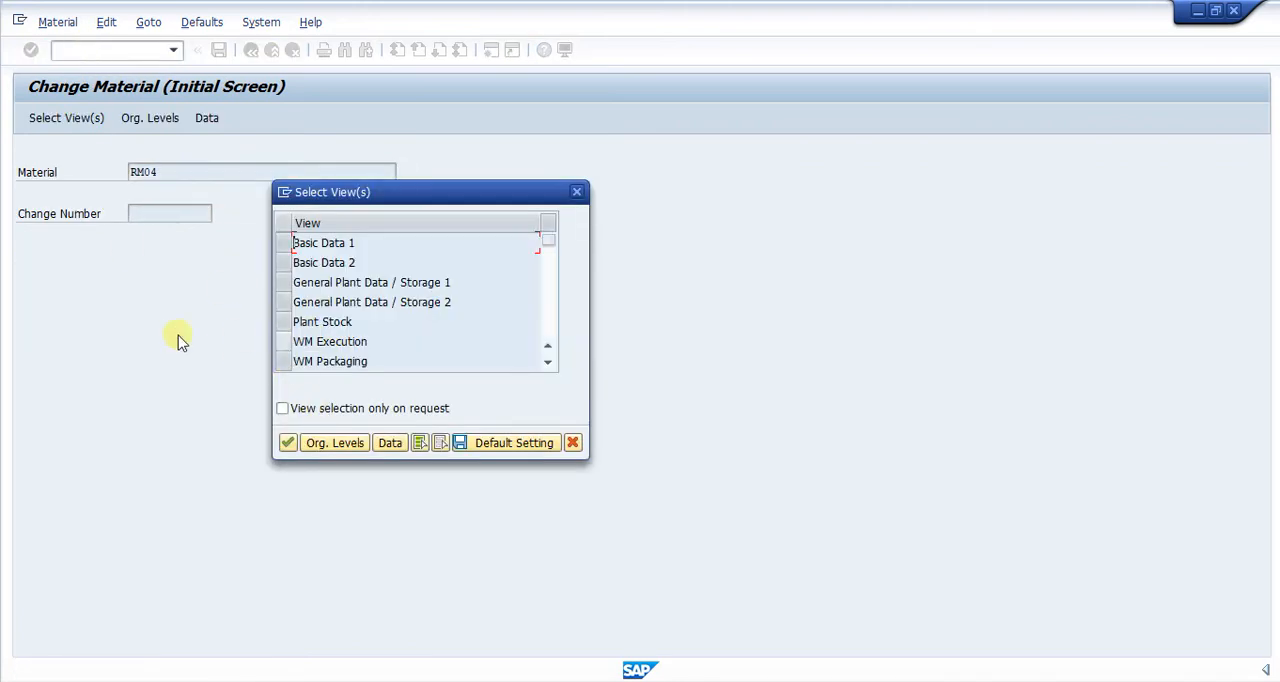
click(284, 302)
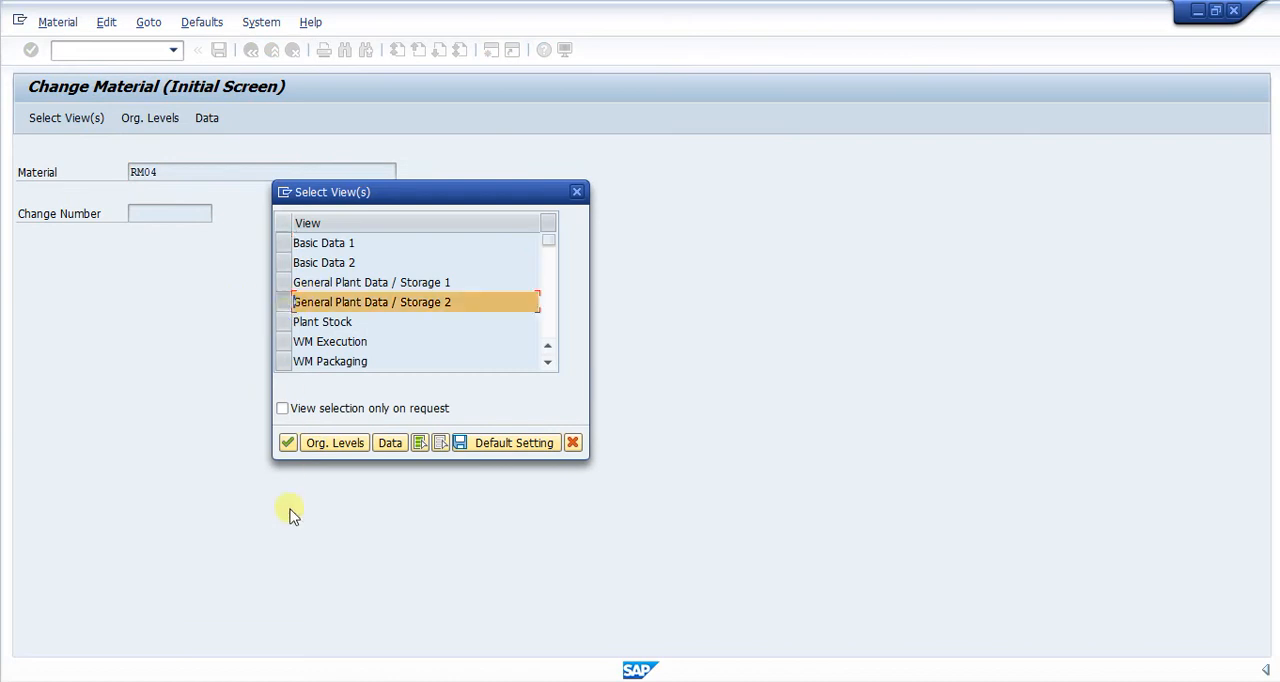
click(287, 442)
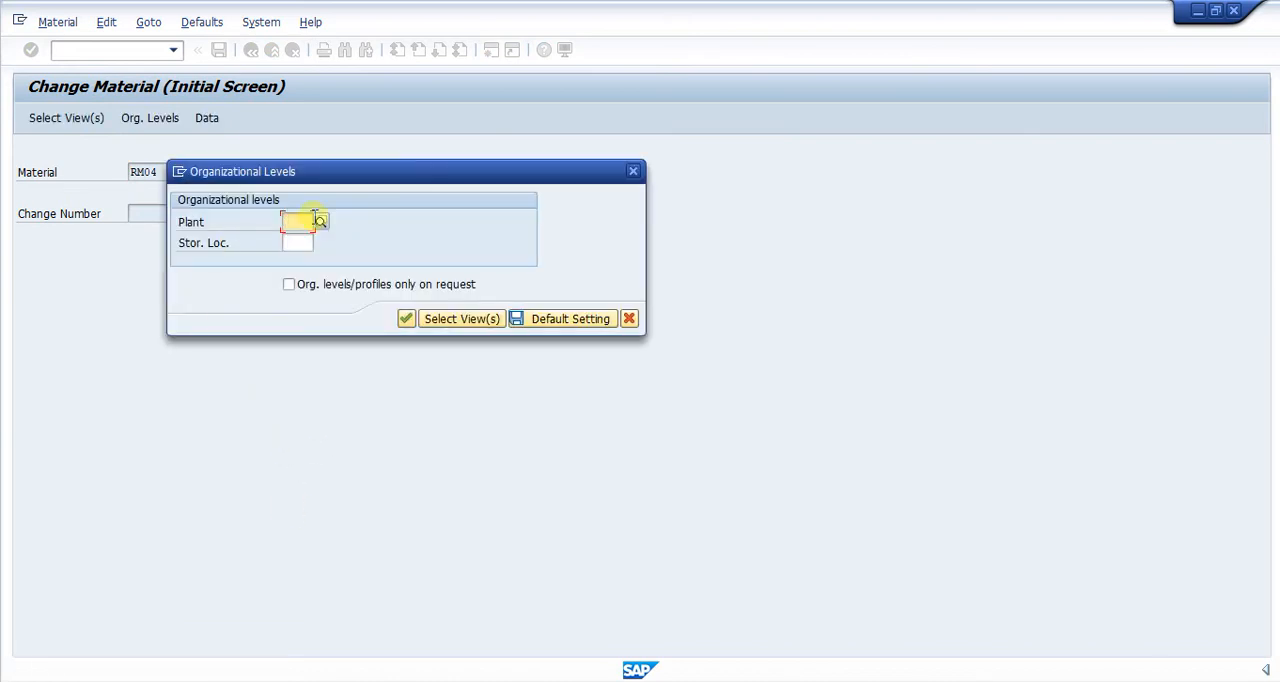
text(0001)
key(Return)
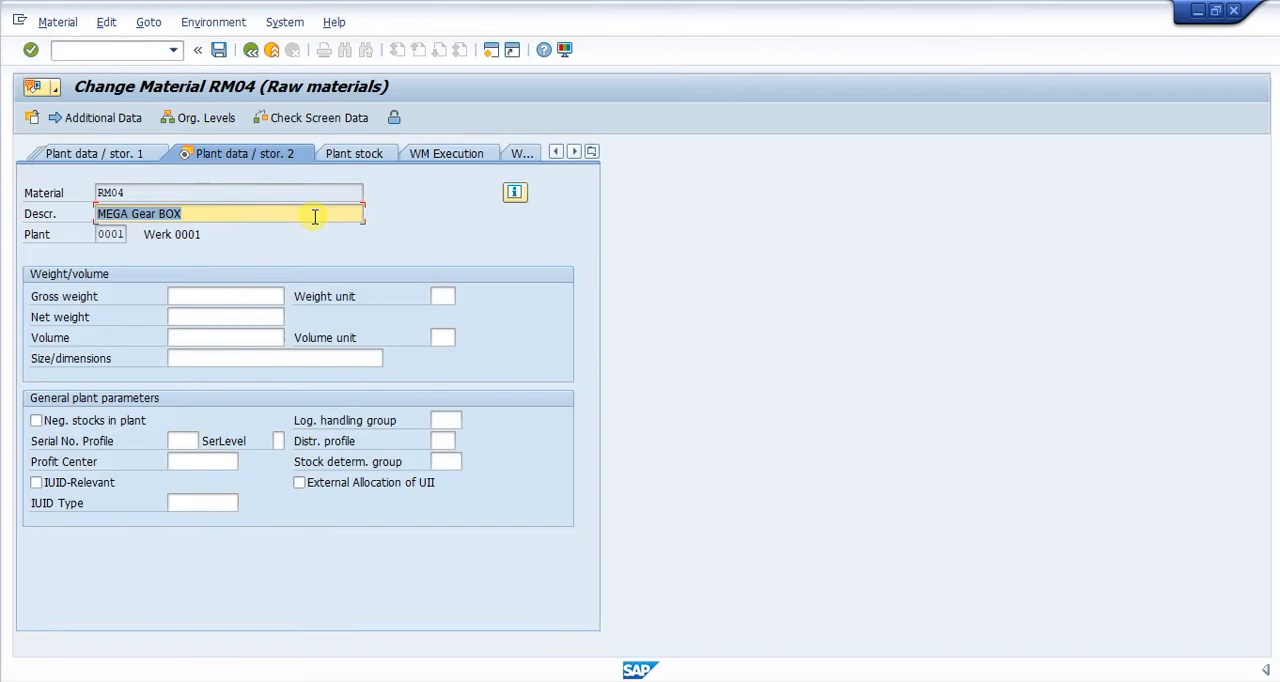
Assign serial number profile 0001 (Integrated serial no) to material RM04 and save the material.
click(179, 441)
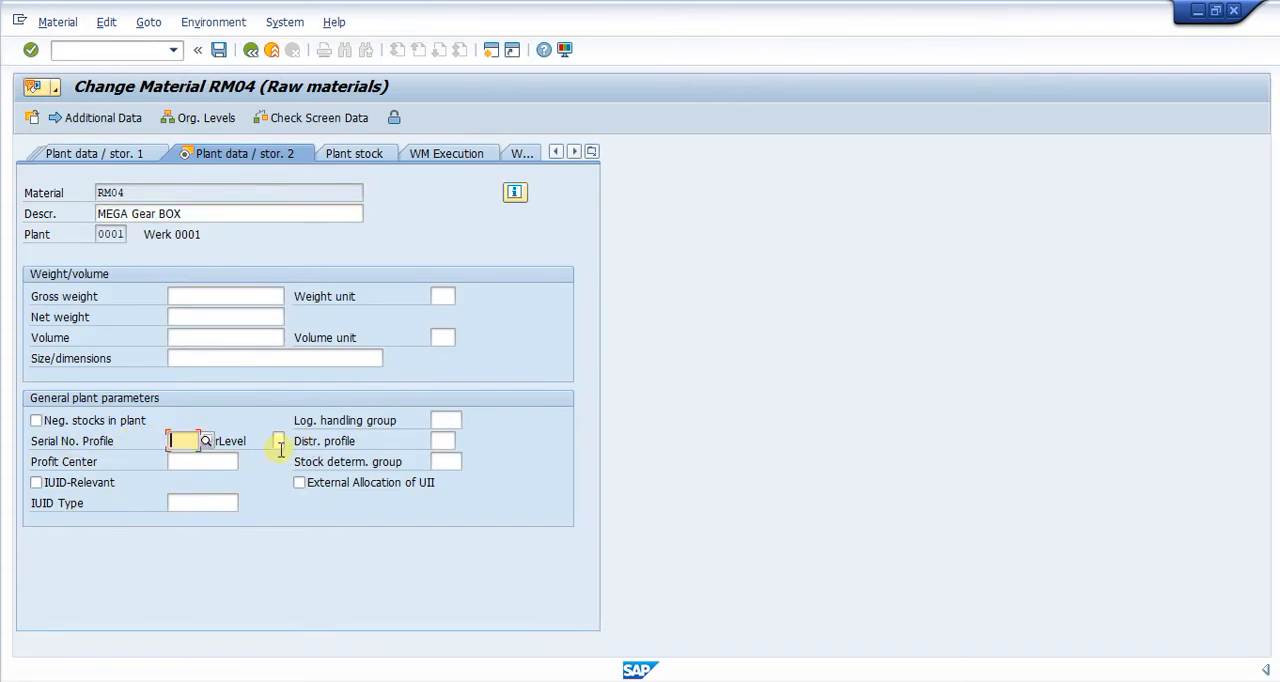
click(212, 464)
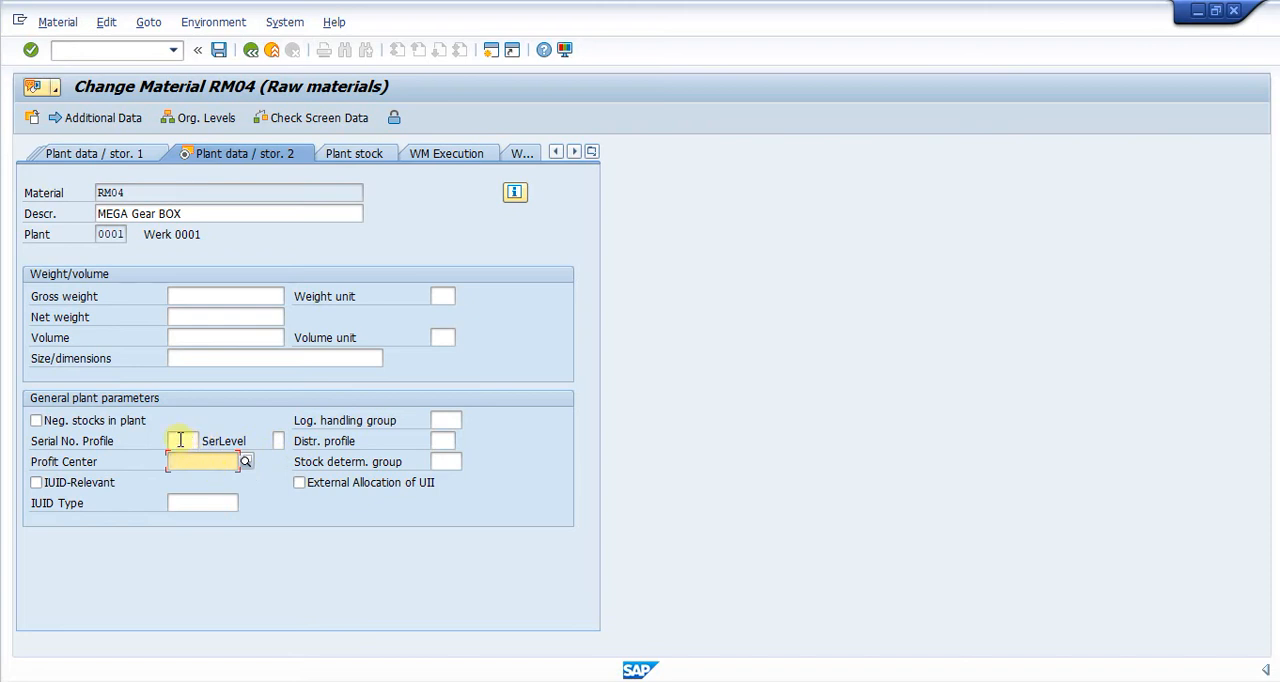
click(180, 440)
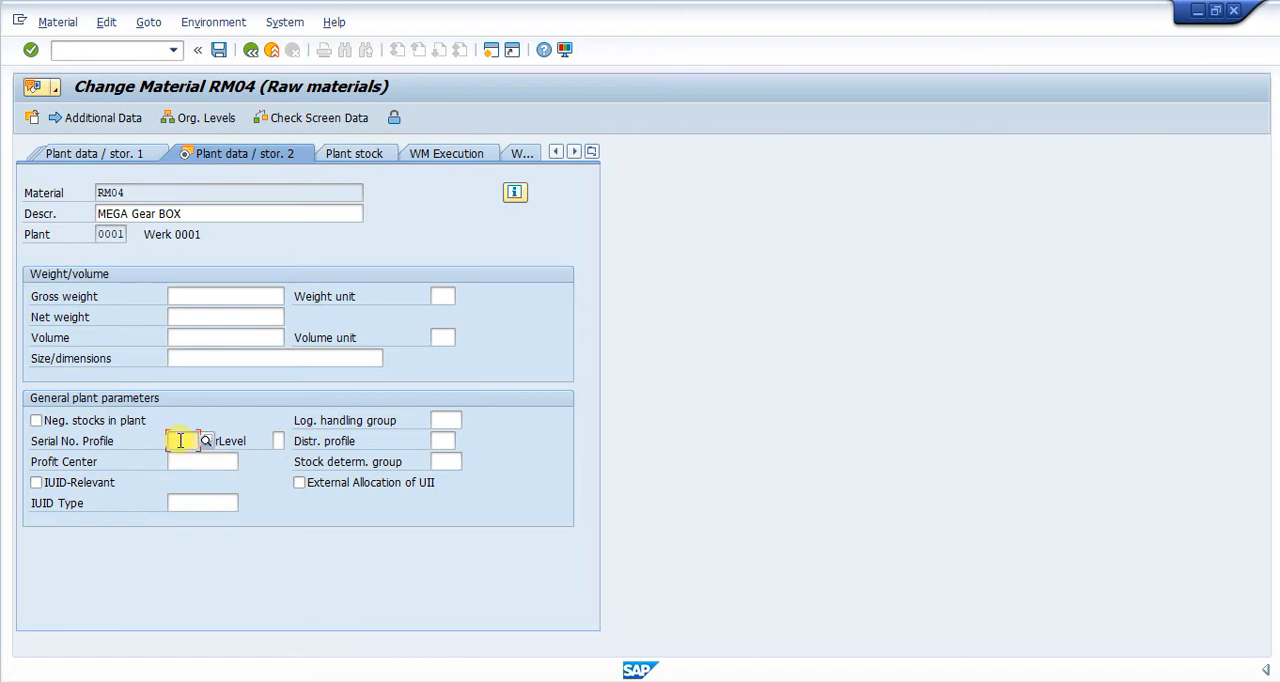
click(205, 441)
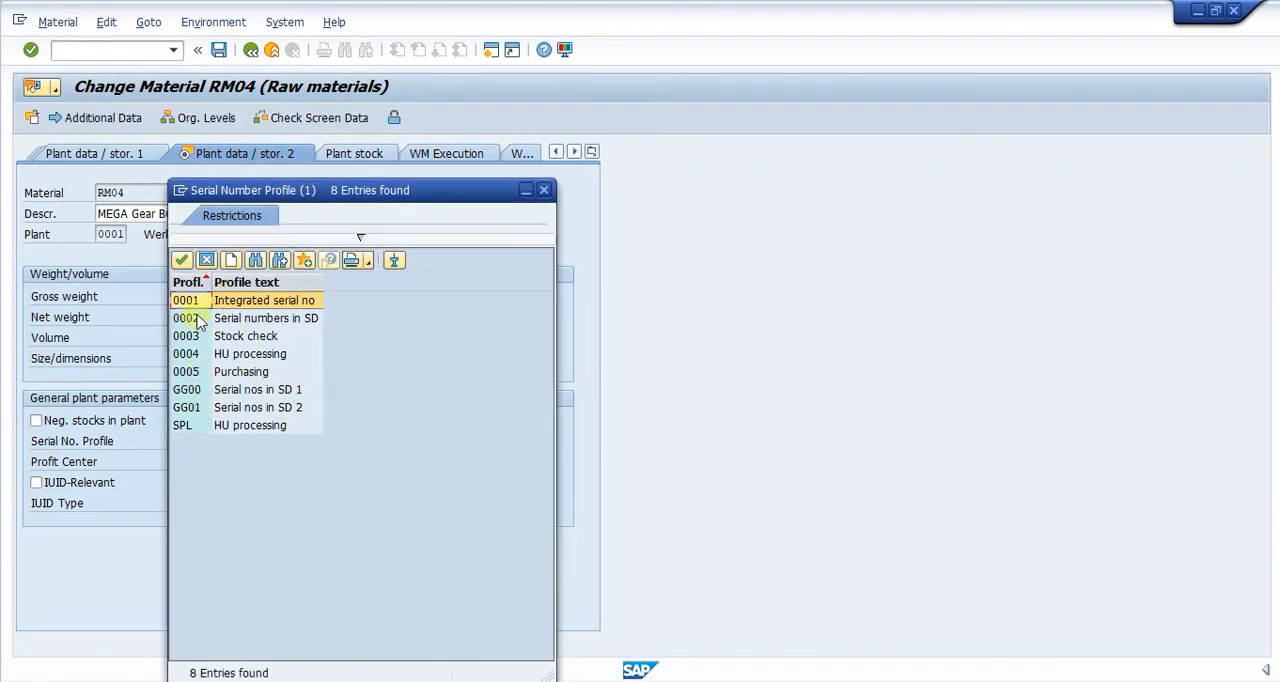
drag(261, 191, 356, 189)
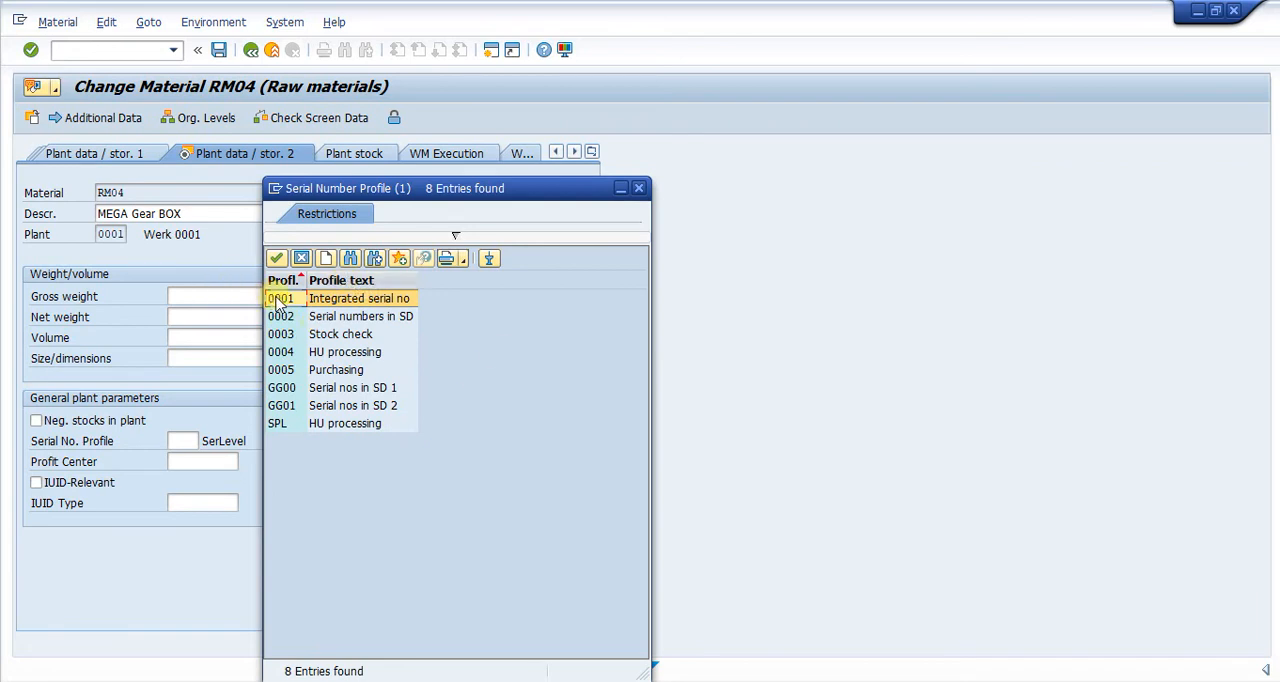
click(280, 300)
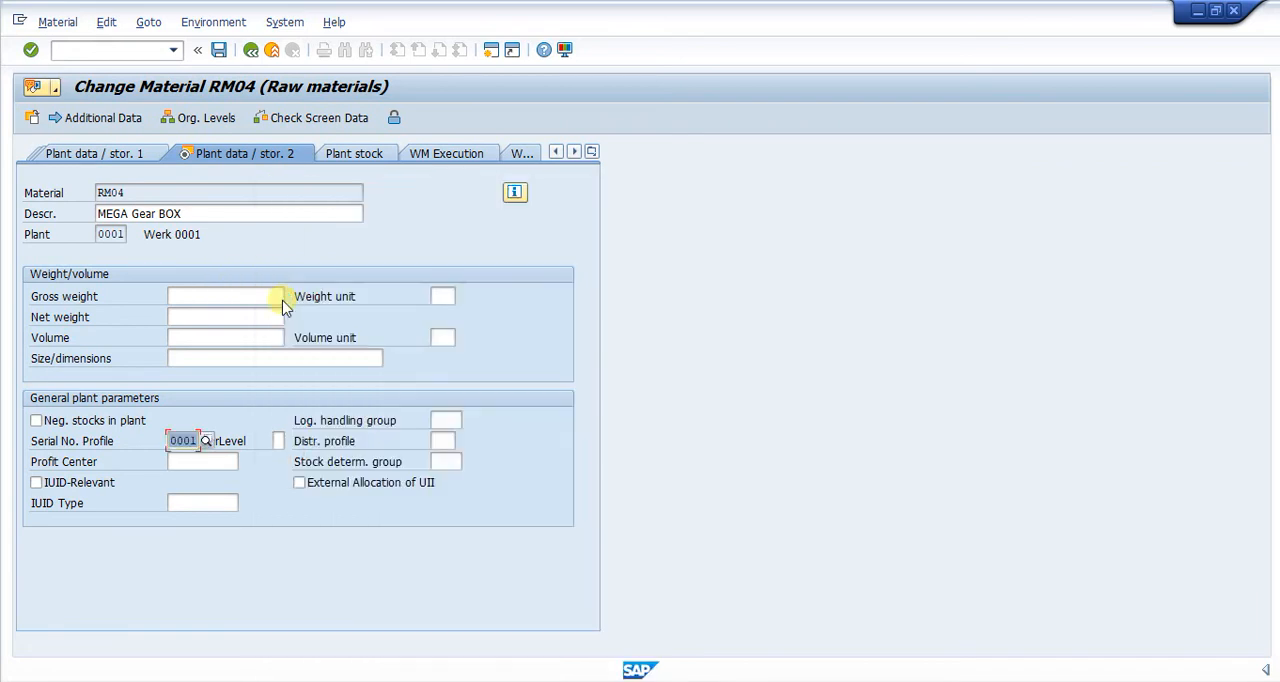
click(220, 50)
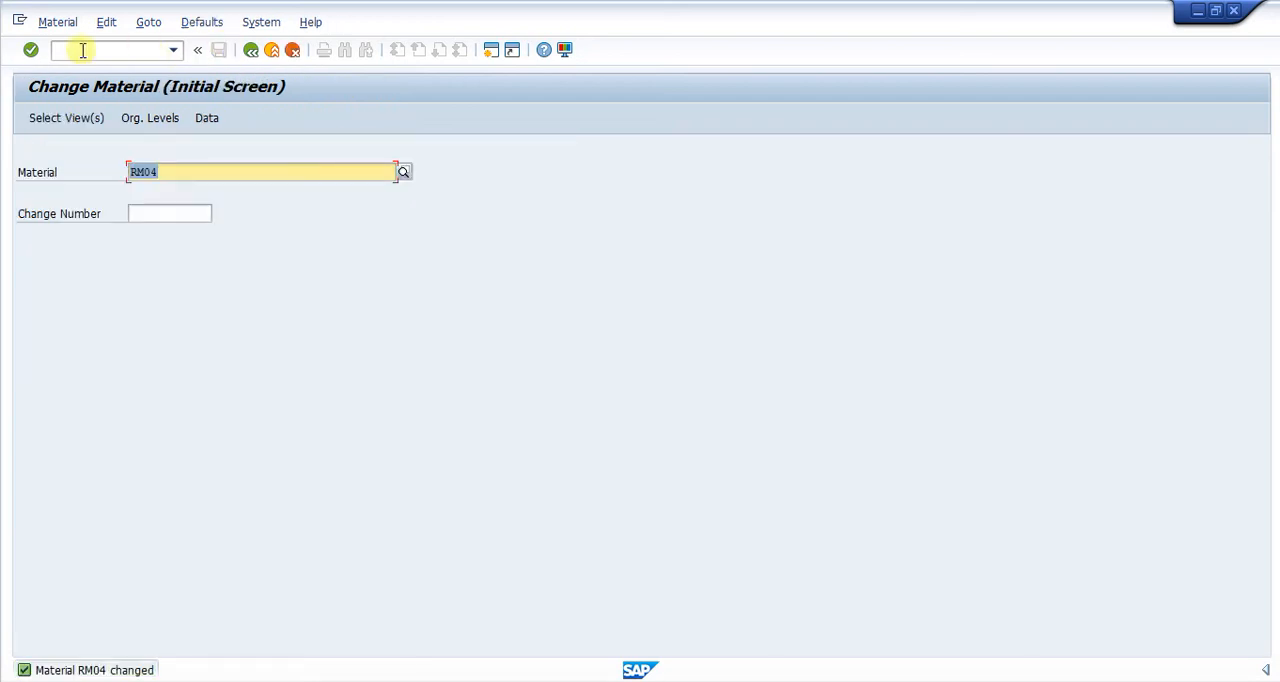
Leave the Change Material transaction and open the SAP Reference IMG from Customizing: Execute Project.
click(83, 50)
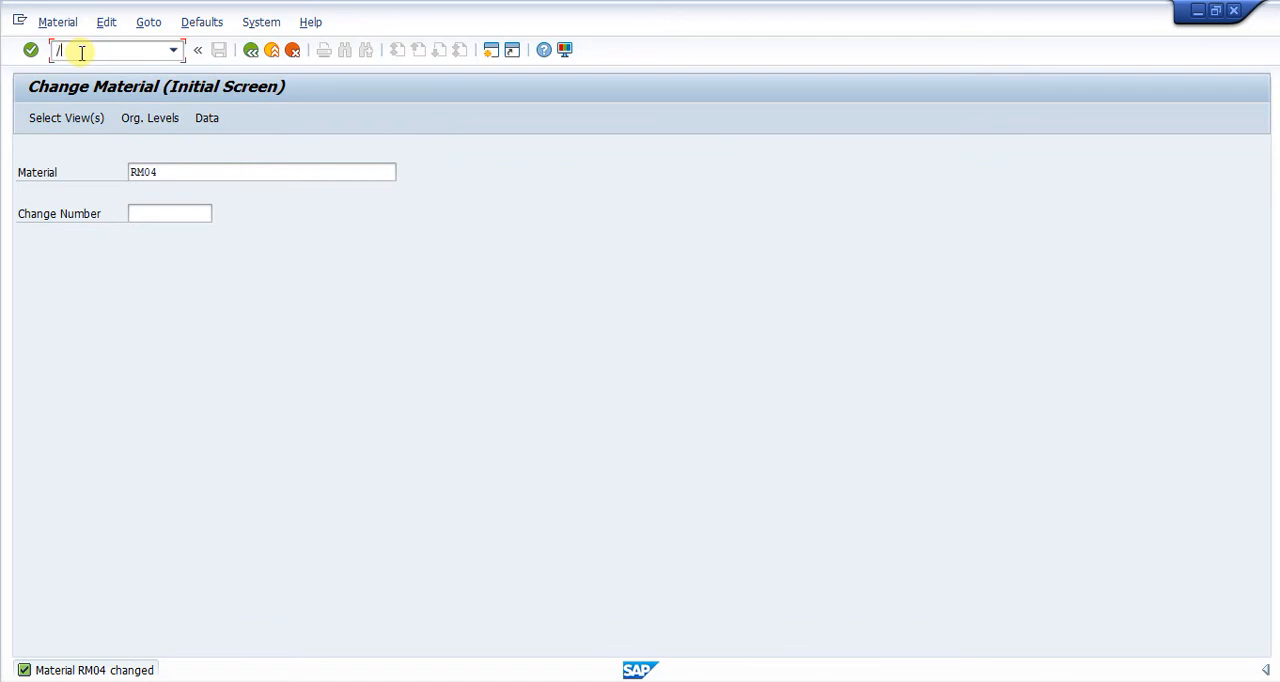
text(/spr)
key(Return)
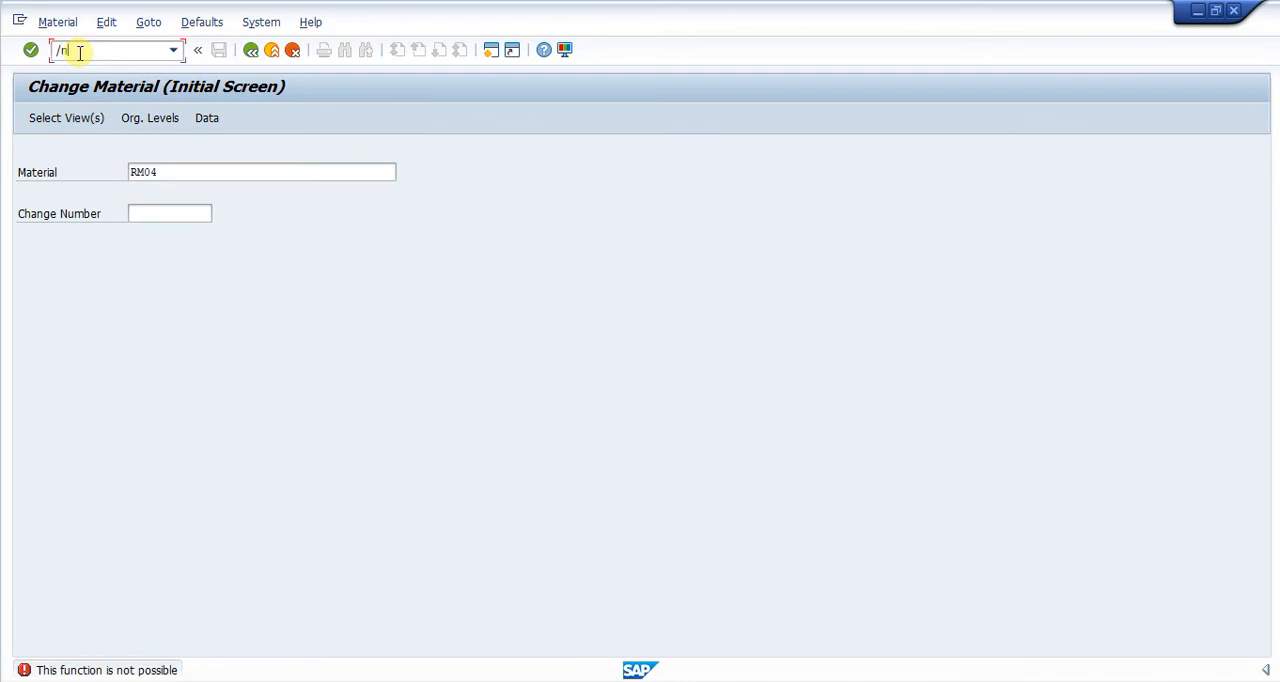
key(Return)
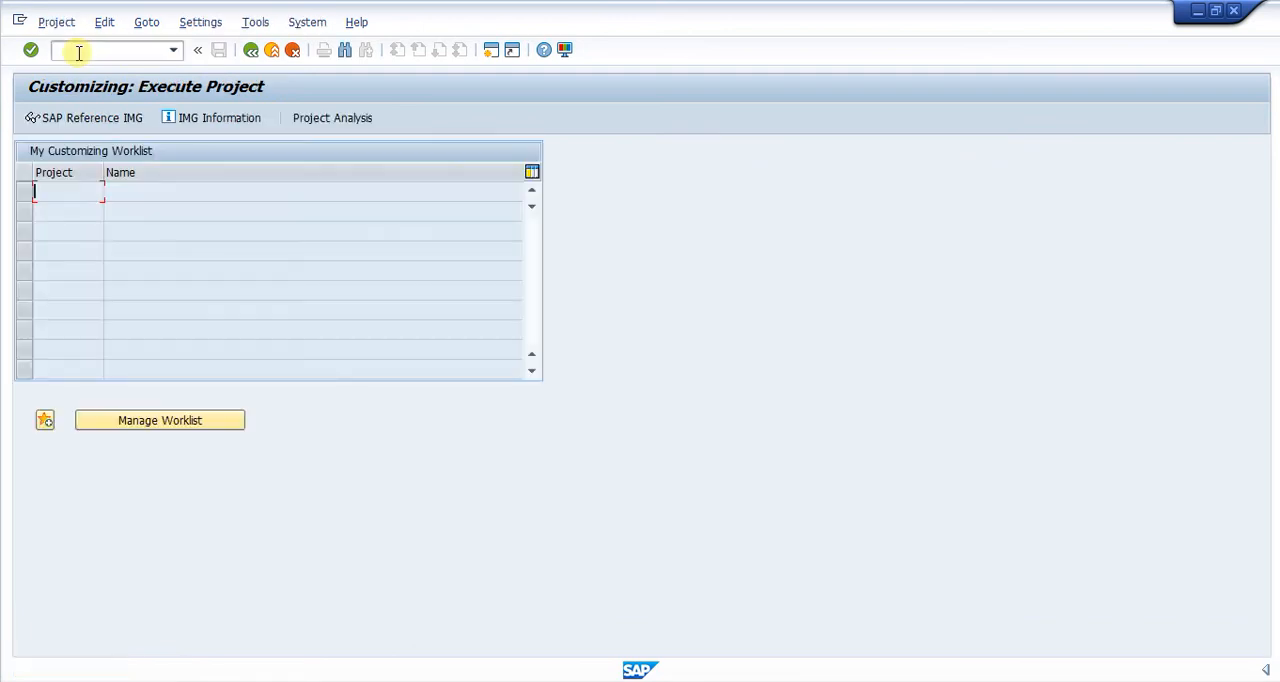
click(80, 117)
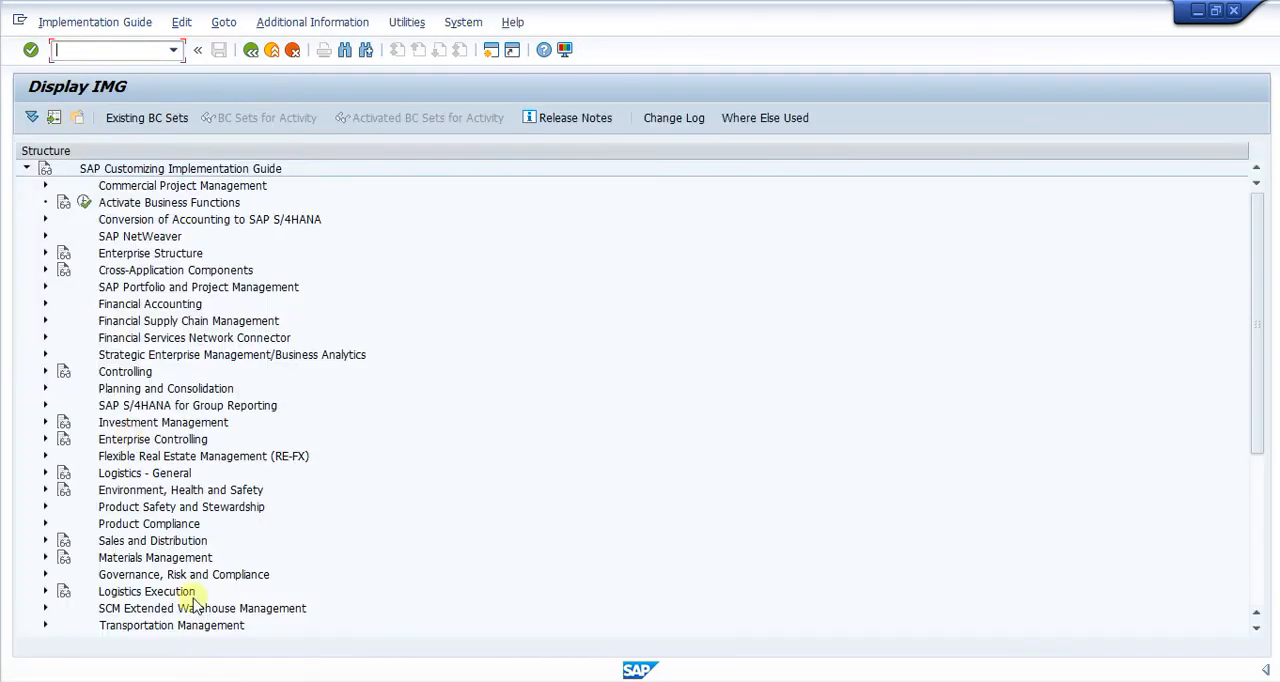
Expand Plant Maintenance and Customer Service, Master Data, Technical Objects down to Serial Number Management in the IMG structure.
scroll(196, 603, down, 3)
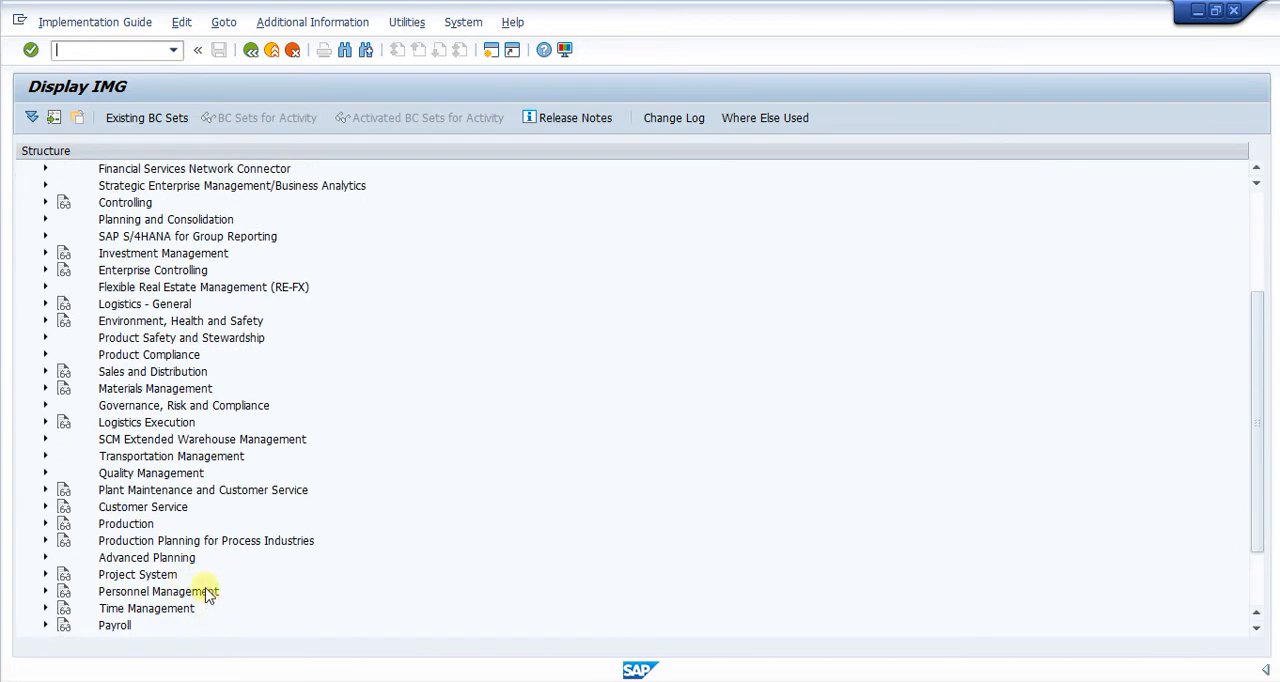
click(170, 490)
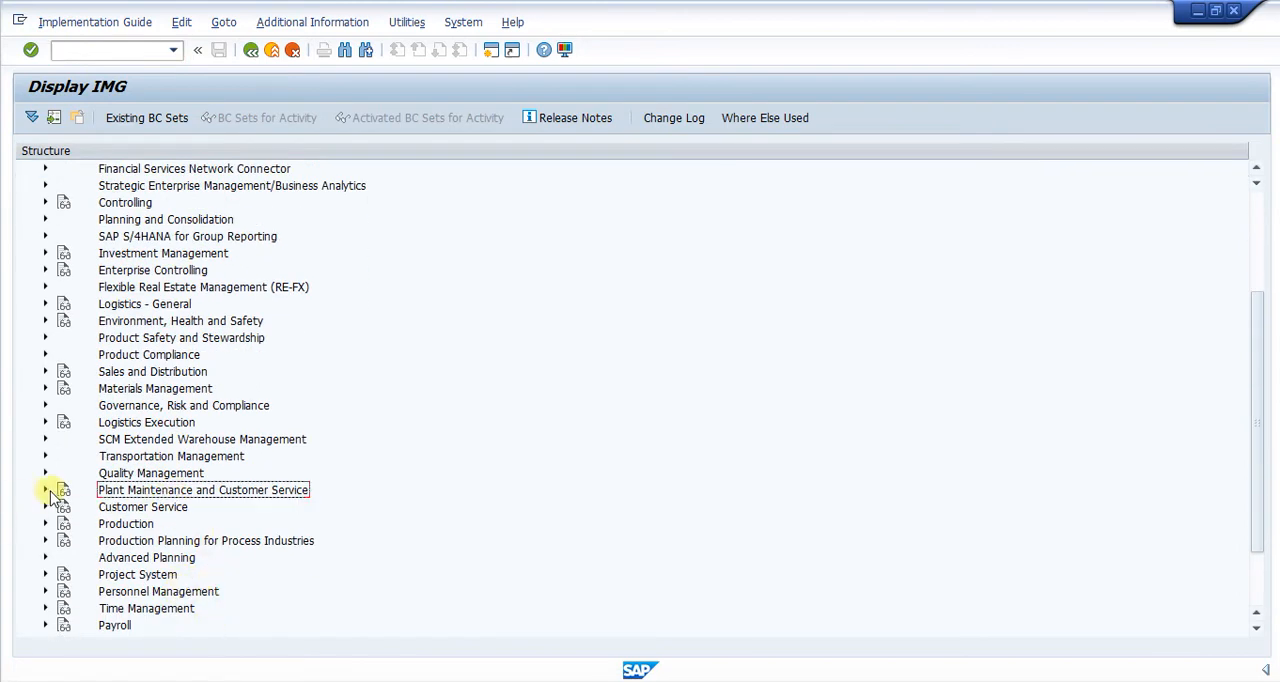
click(45, 490)
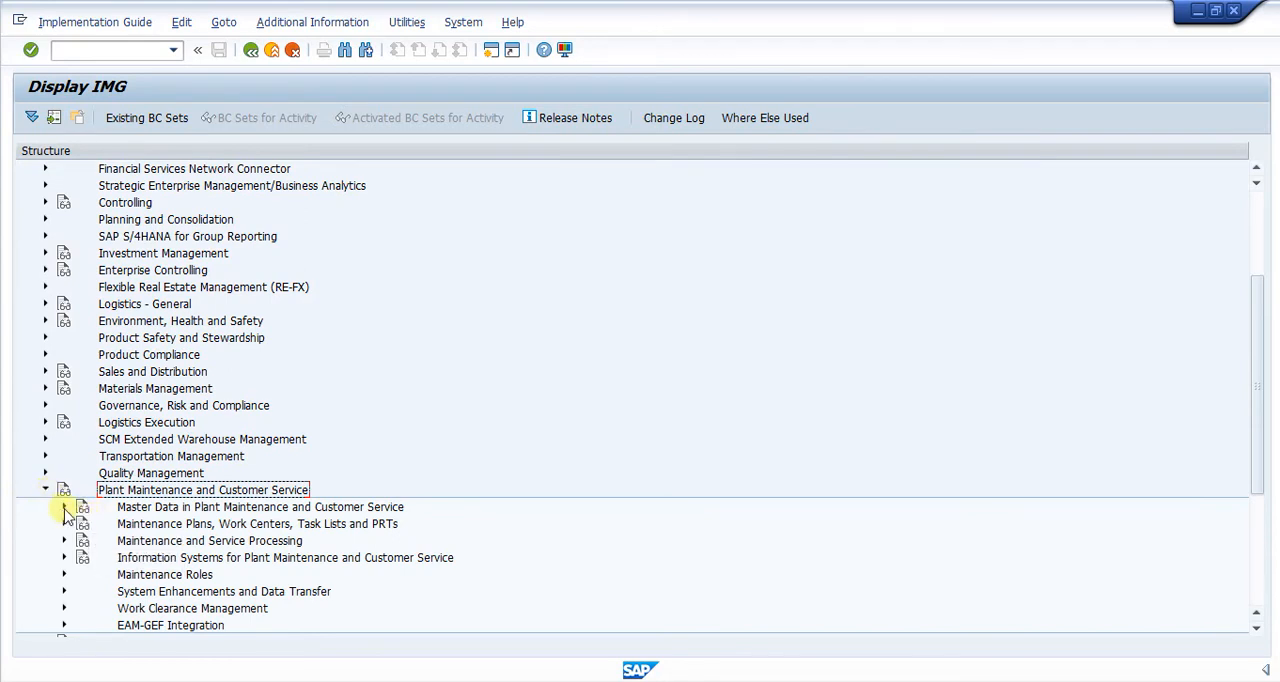
click(64, 507)
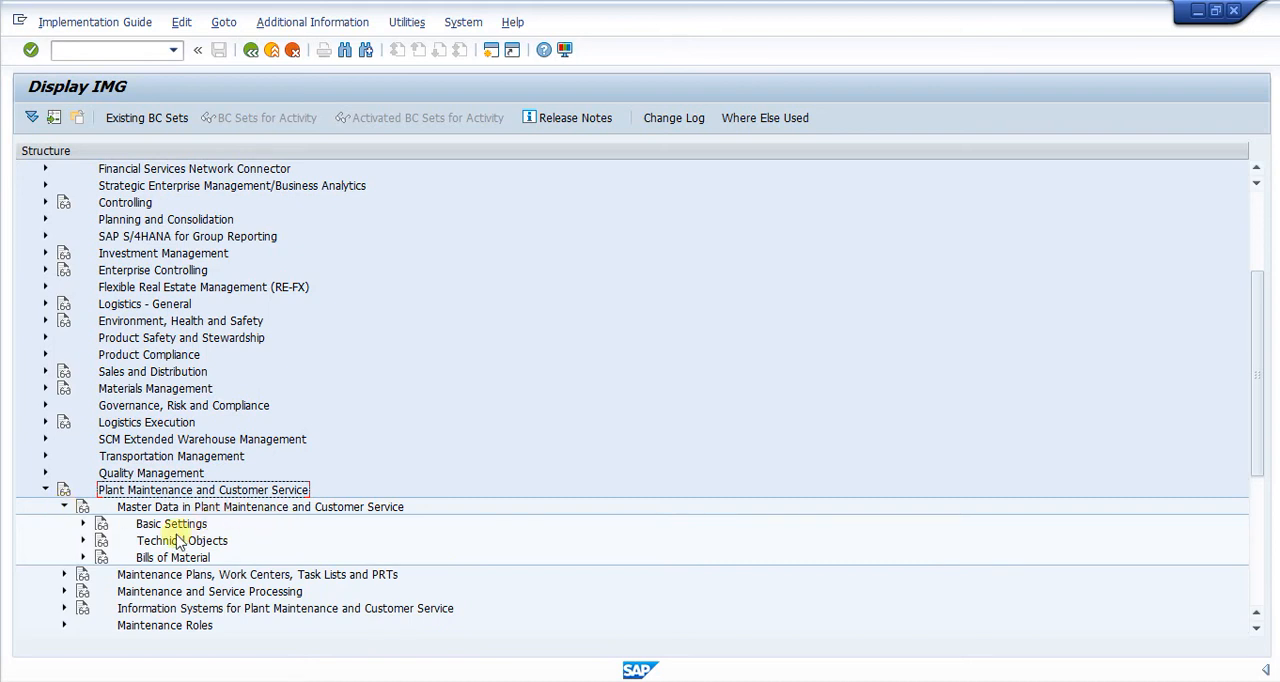
click(84, 541)
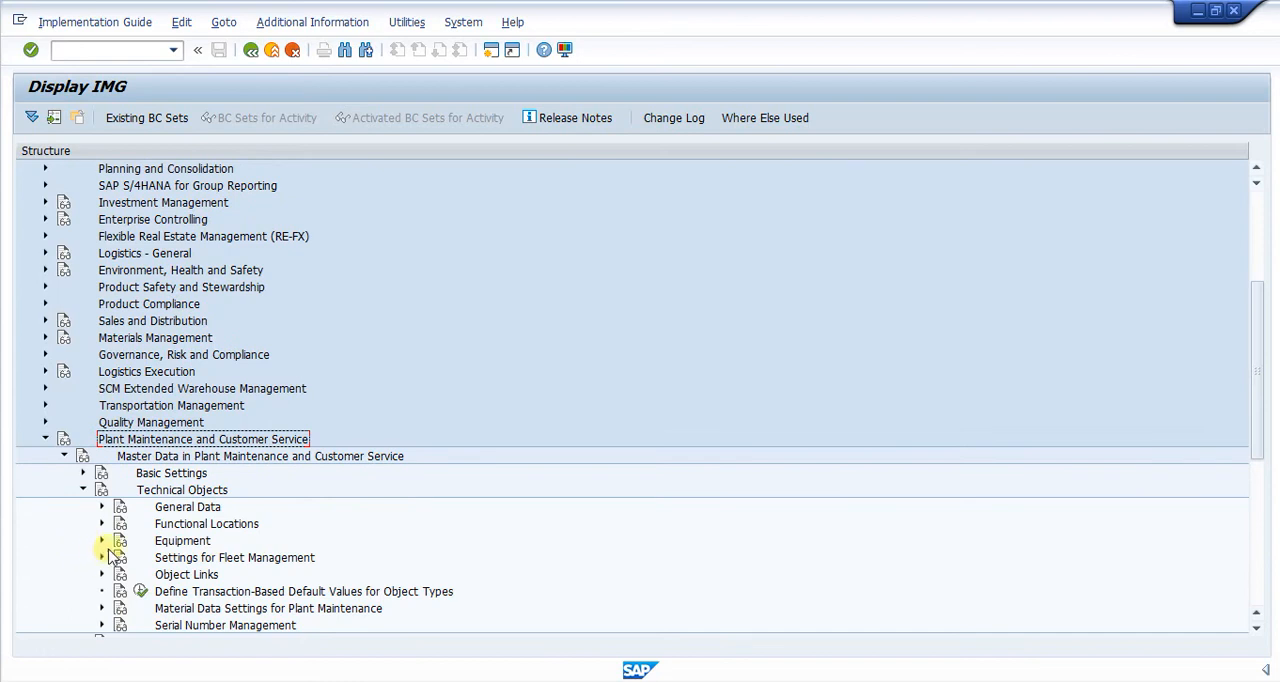
scroll(160, 545, down, 2)
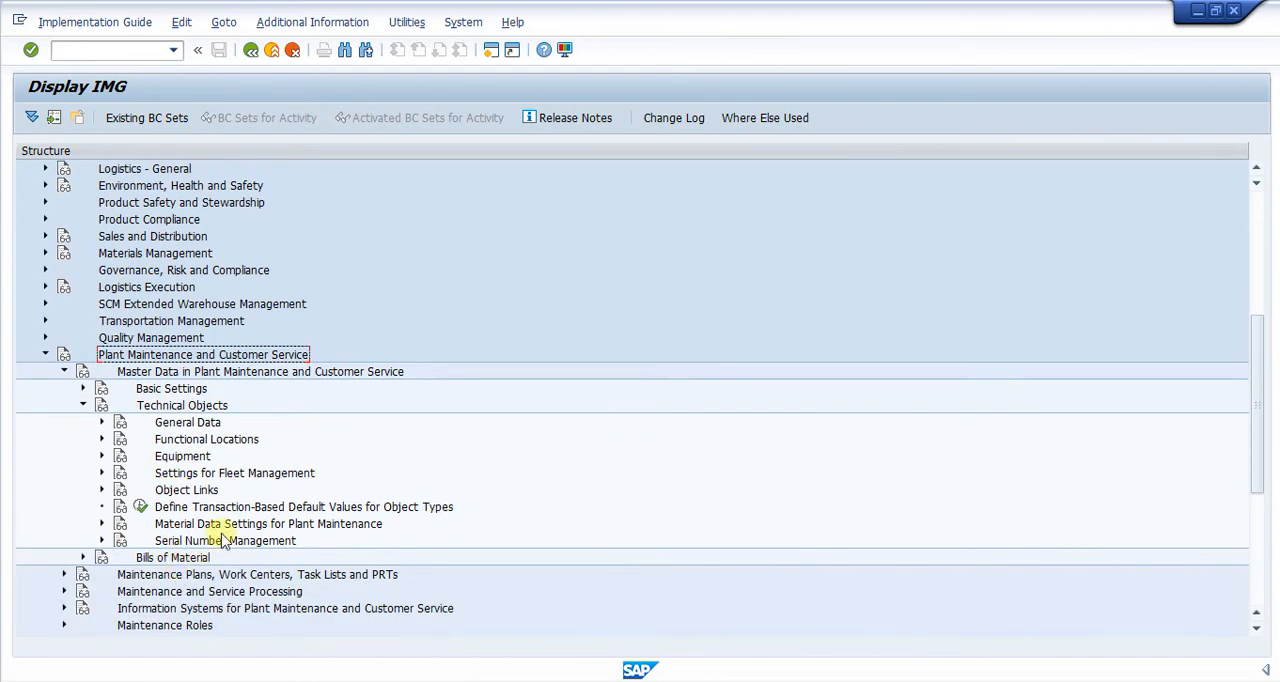
click(122, 543)
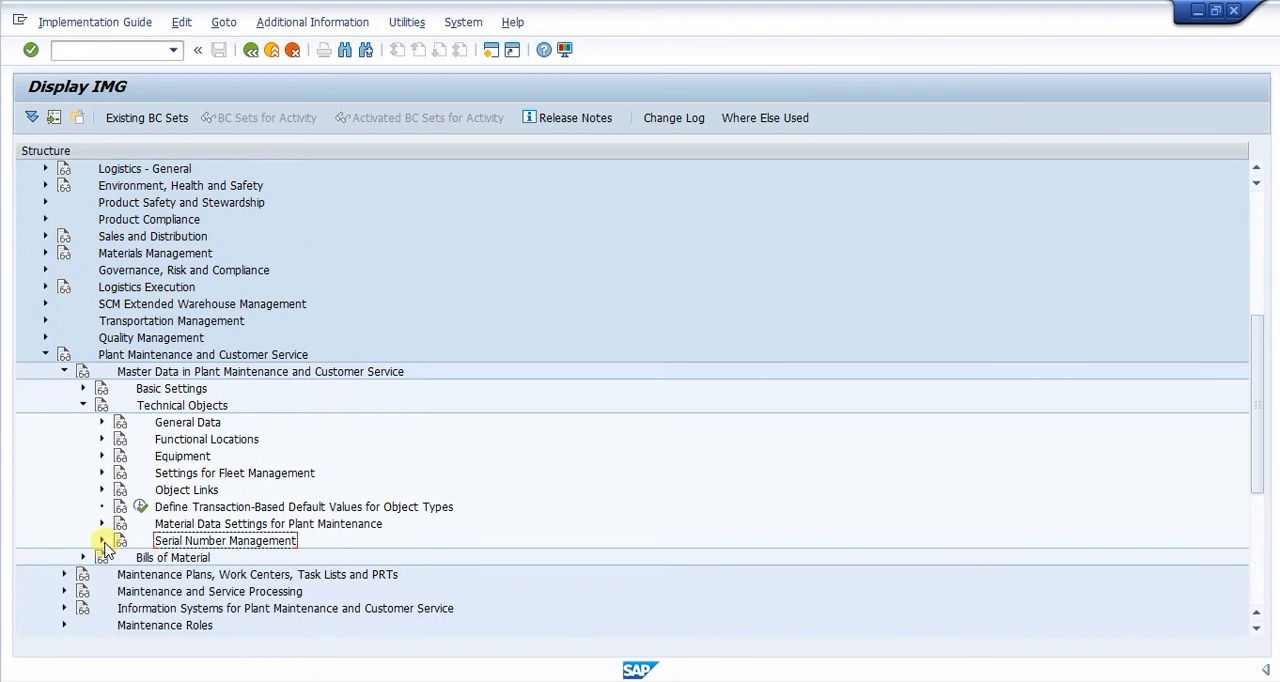
click(102, 541)
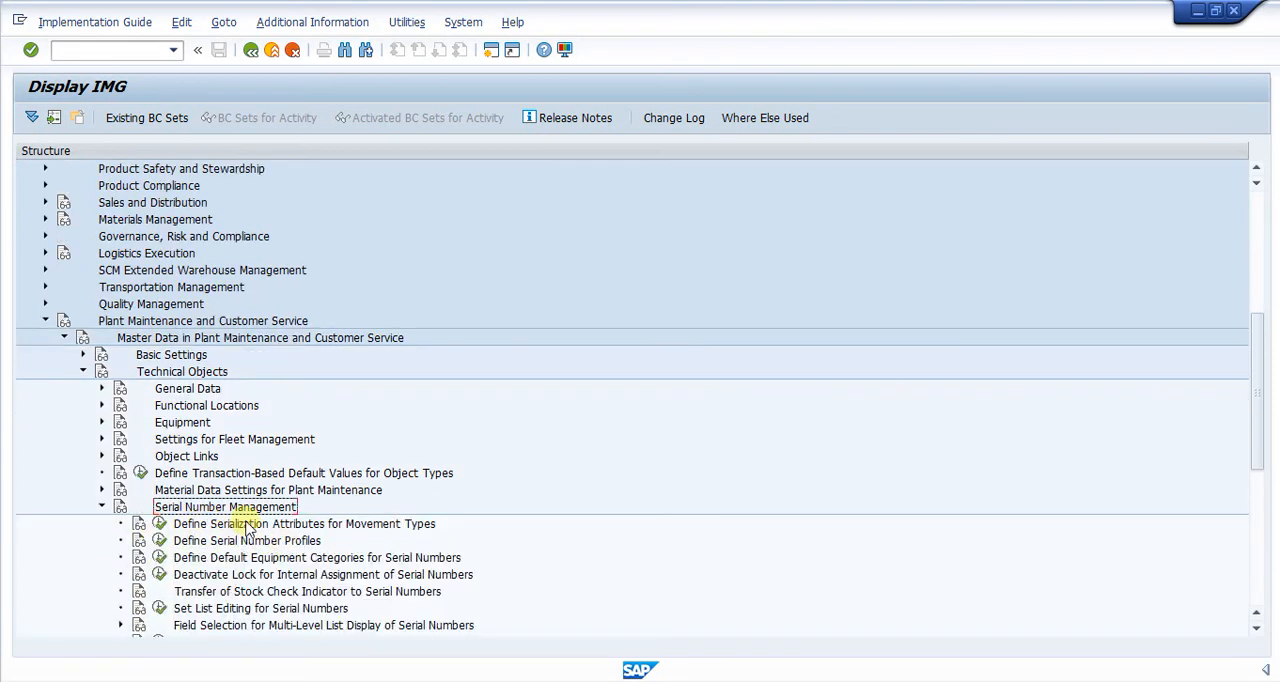
Open Define Serial Number Profiles and display the serializing procedures of profile 0001.
click(157, 543)
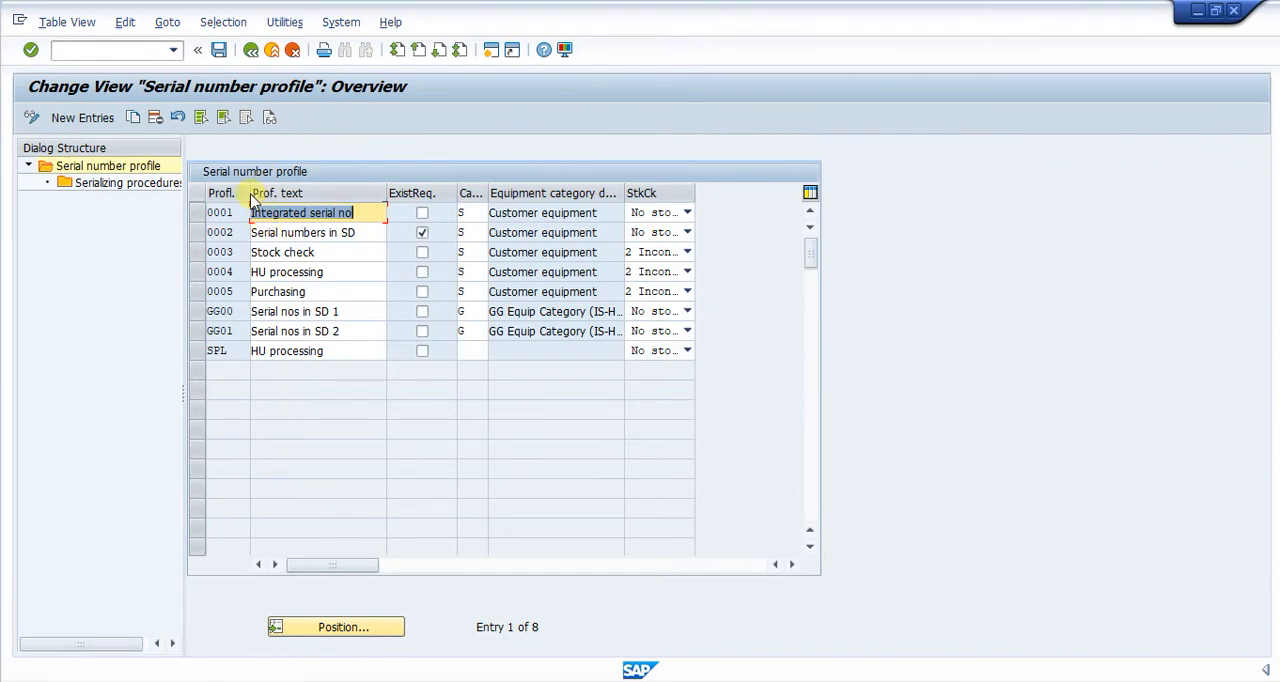
click(197, 215)
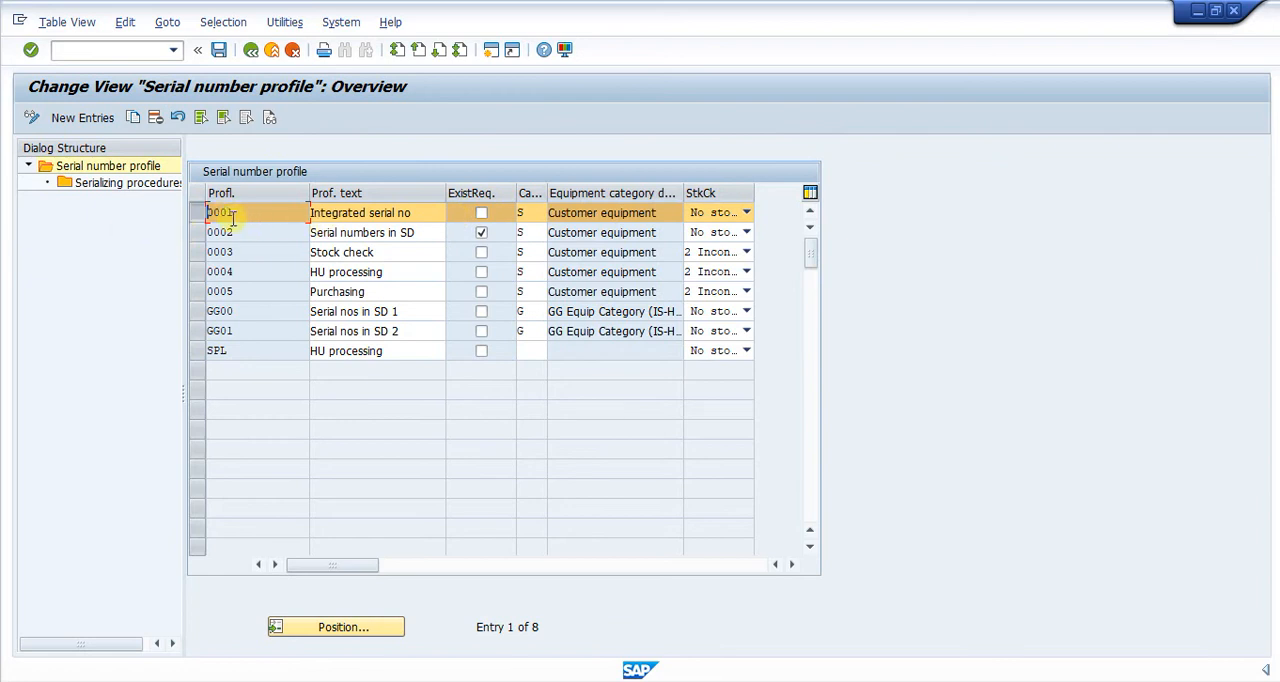
click(110, 183)
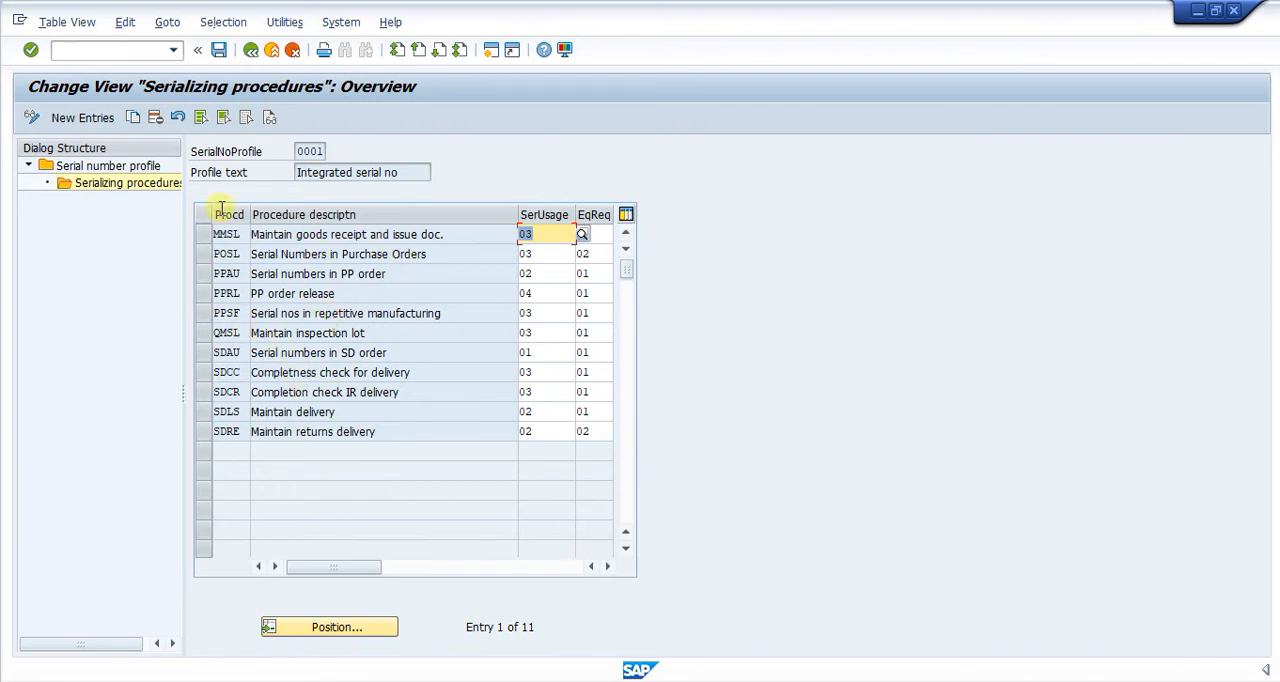
Switch to Notepad and write the note "Create Material Master MM01, Profile serial number".
mouse_move(900, 681)
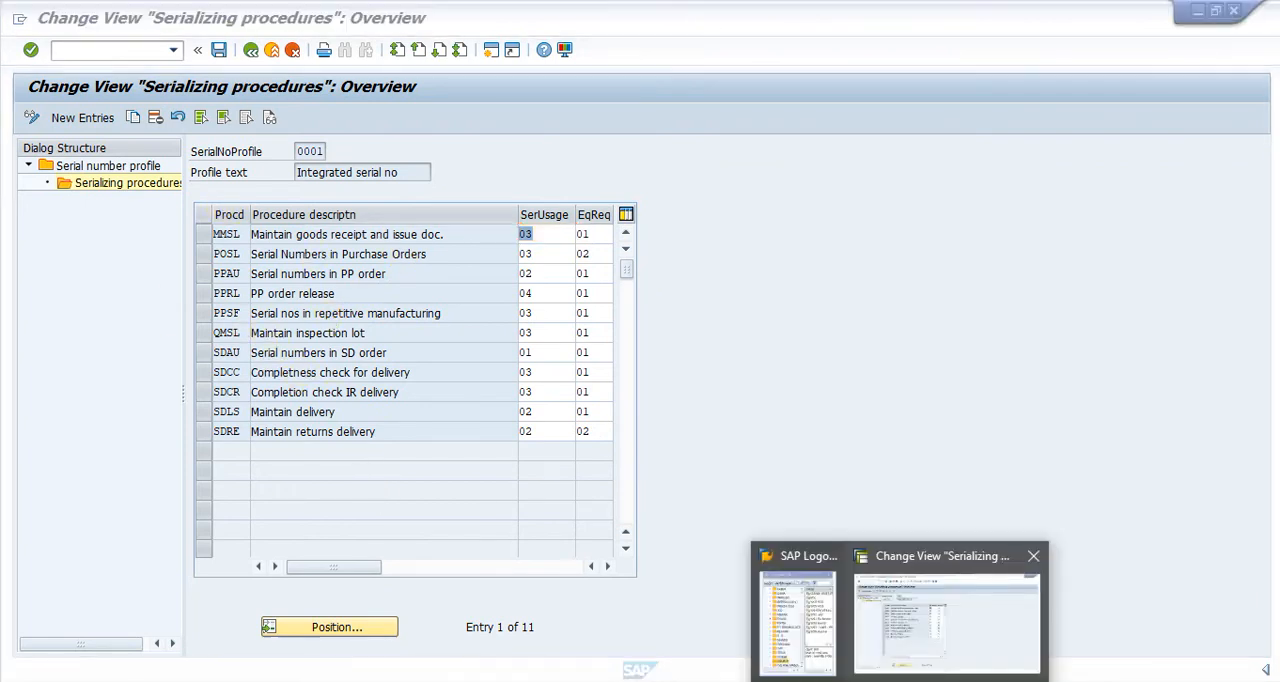
click(946, 610)
click(77, 52)
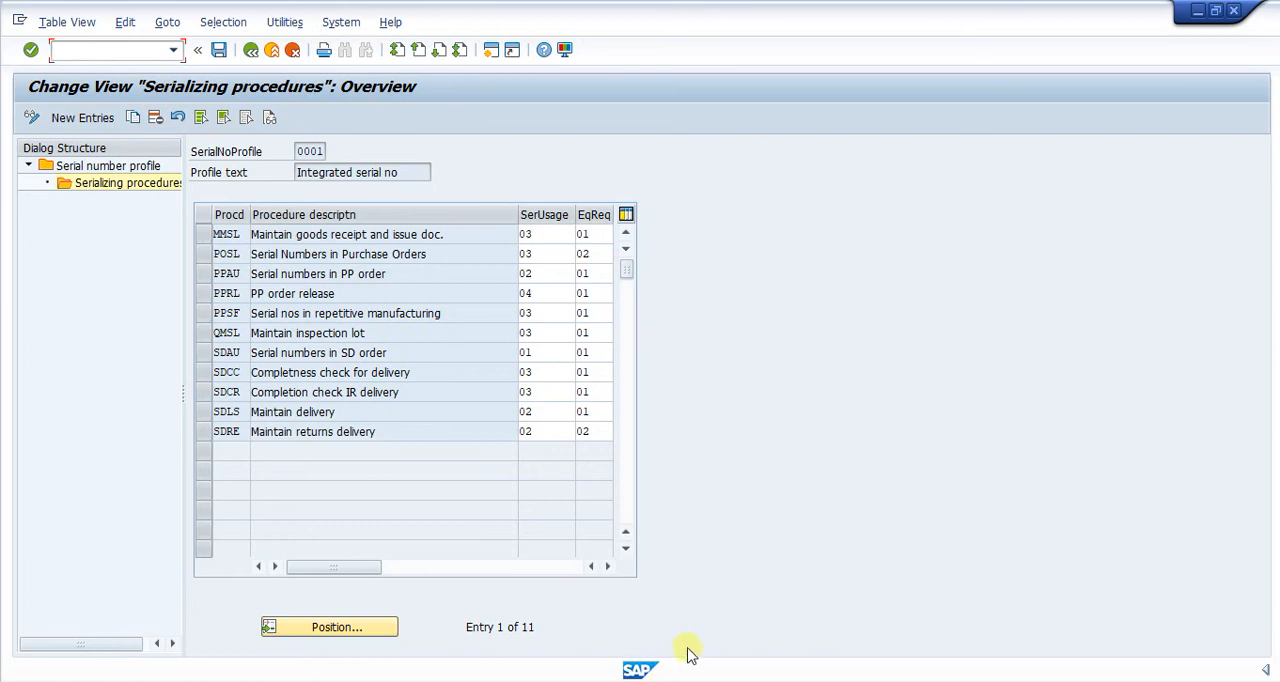
click(643, 680)
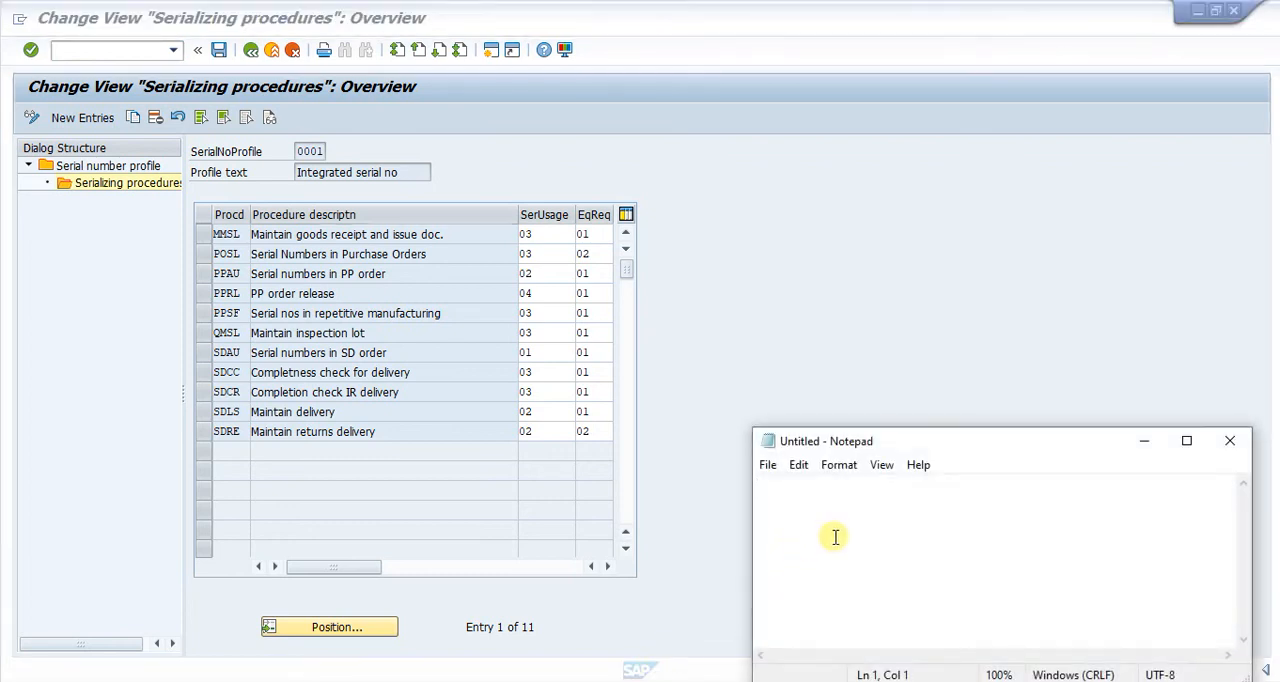
text(Creat)
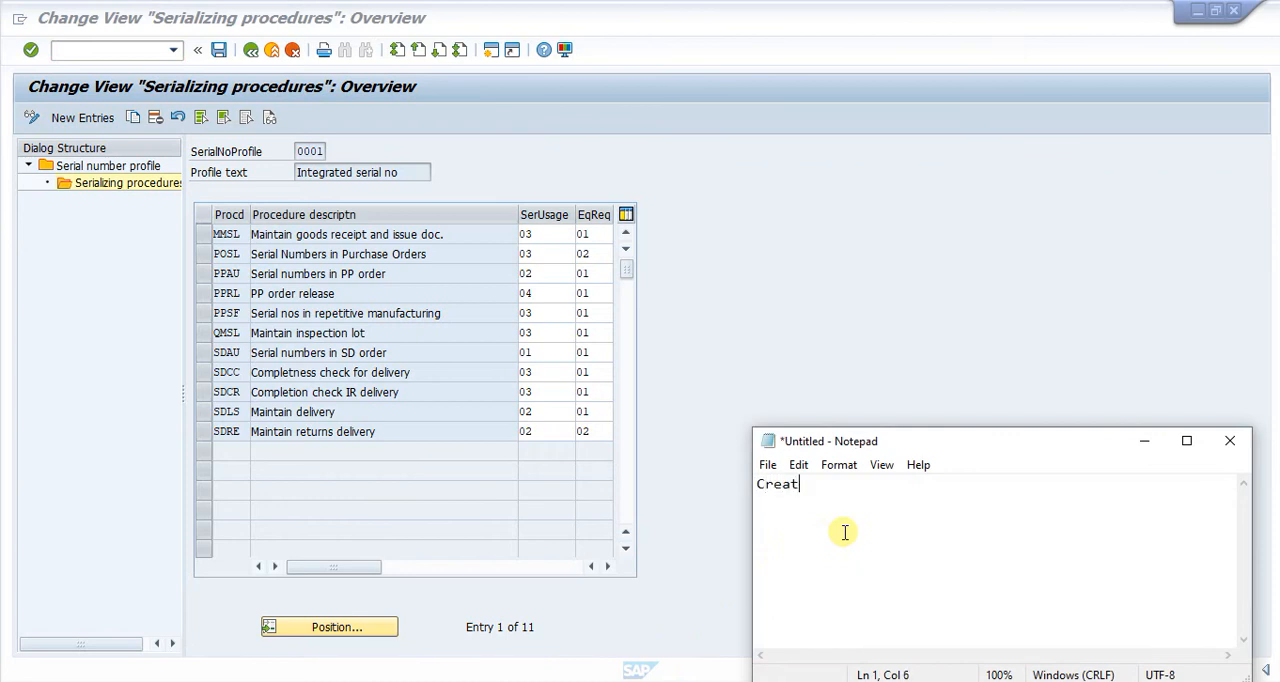
text(e Material Master)
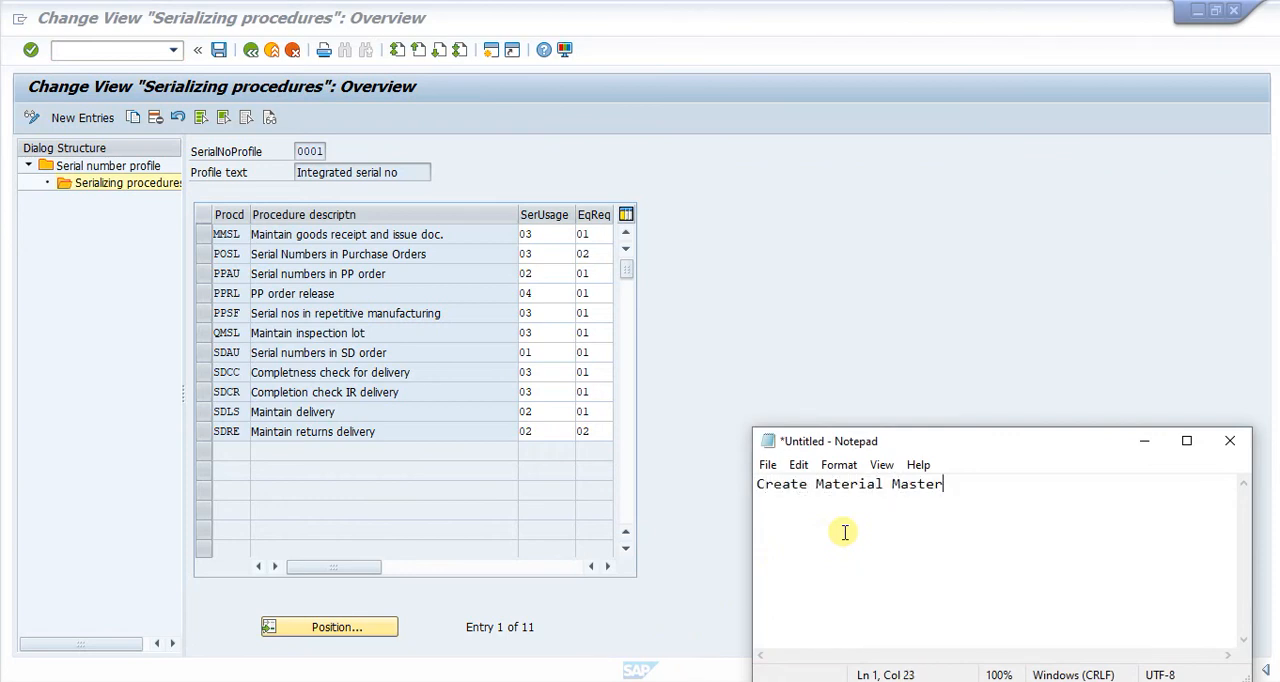
text( MM01, Profile)
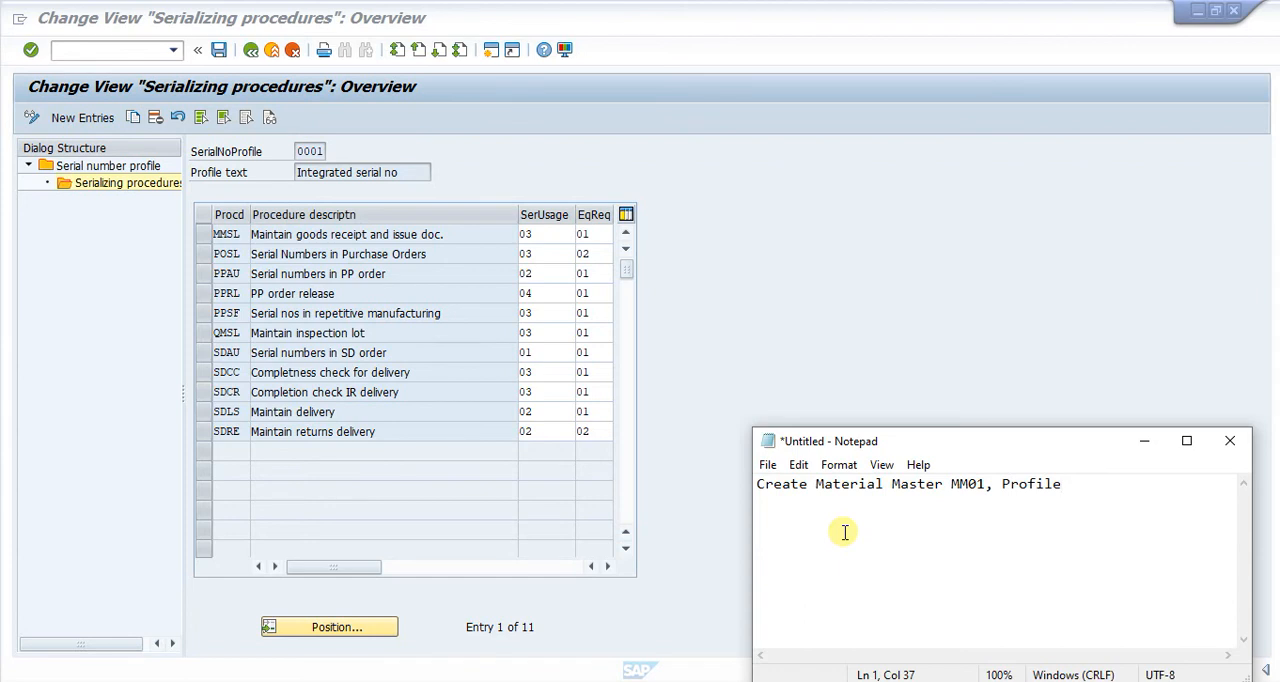
text( serial number)
key(Return)
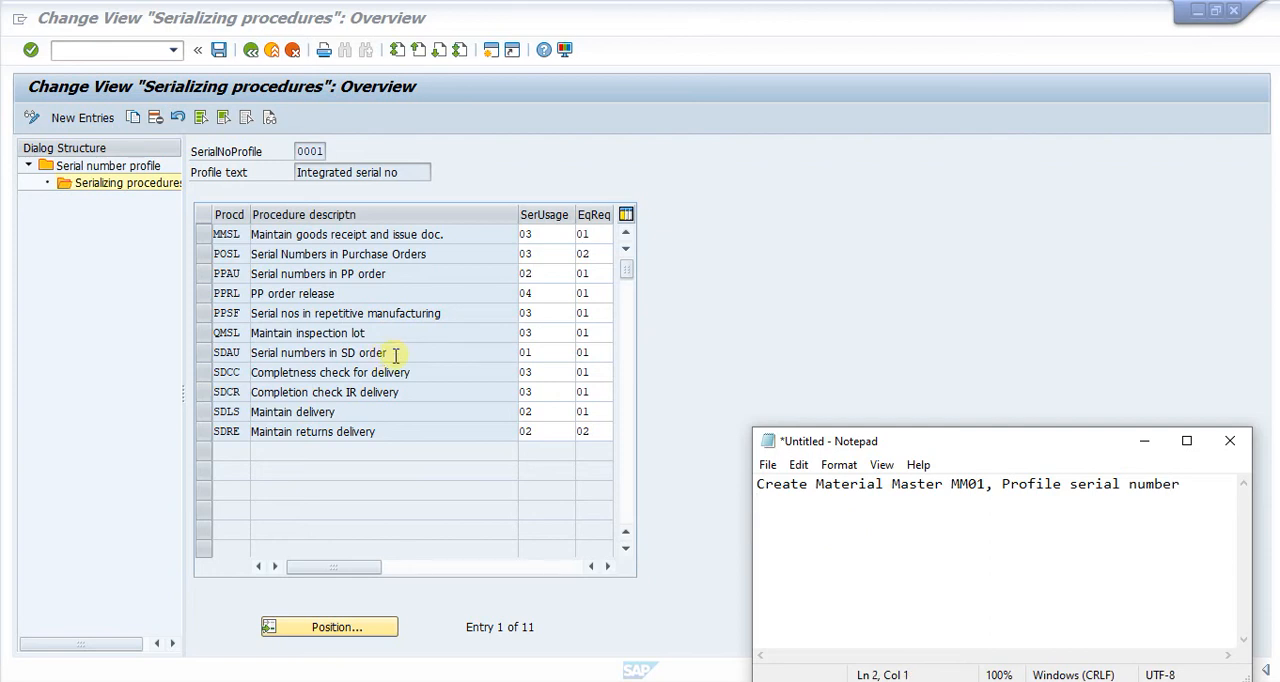
Switch back to SAP, leave the customizing view and start the Create Material Serial Number transaction IQ01.
click(88, 55)
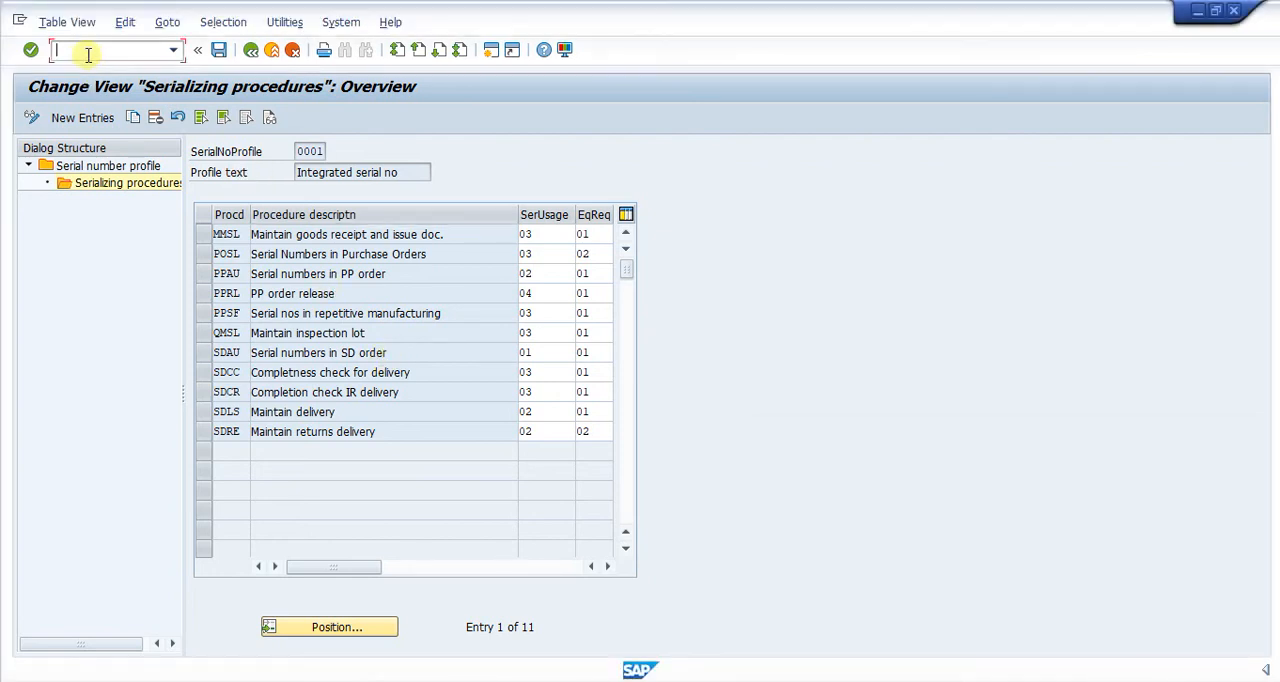
text(/n)
key(Return)
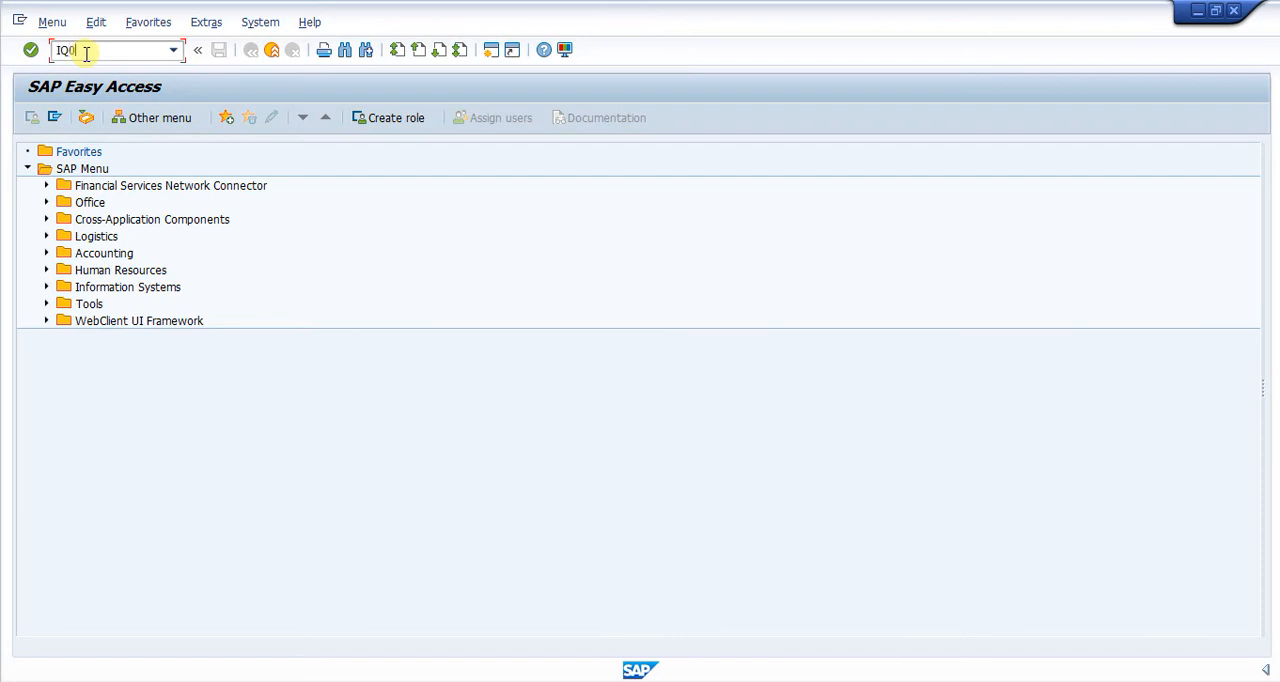
text(IQ01)
key(Return)
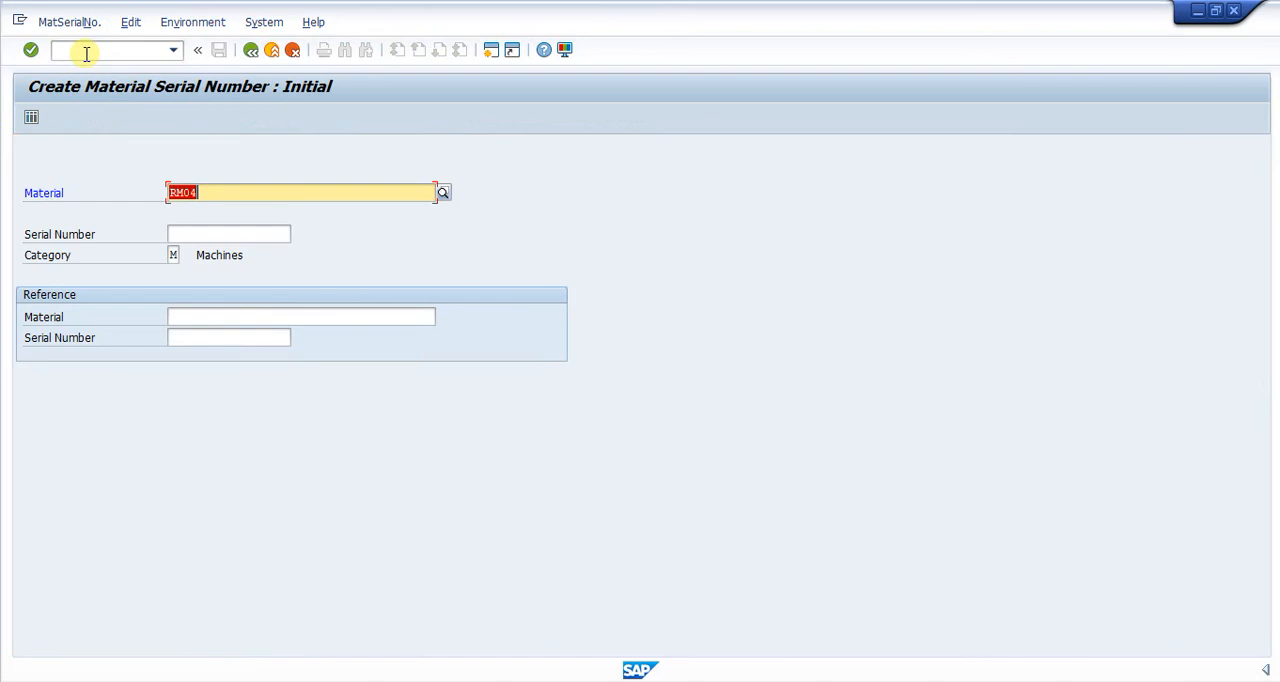
Open the serial number selection for material RM04 to look up its existing serial numbers.
click(235, 195)
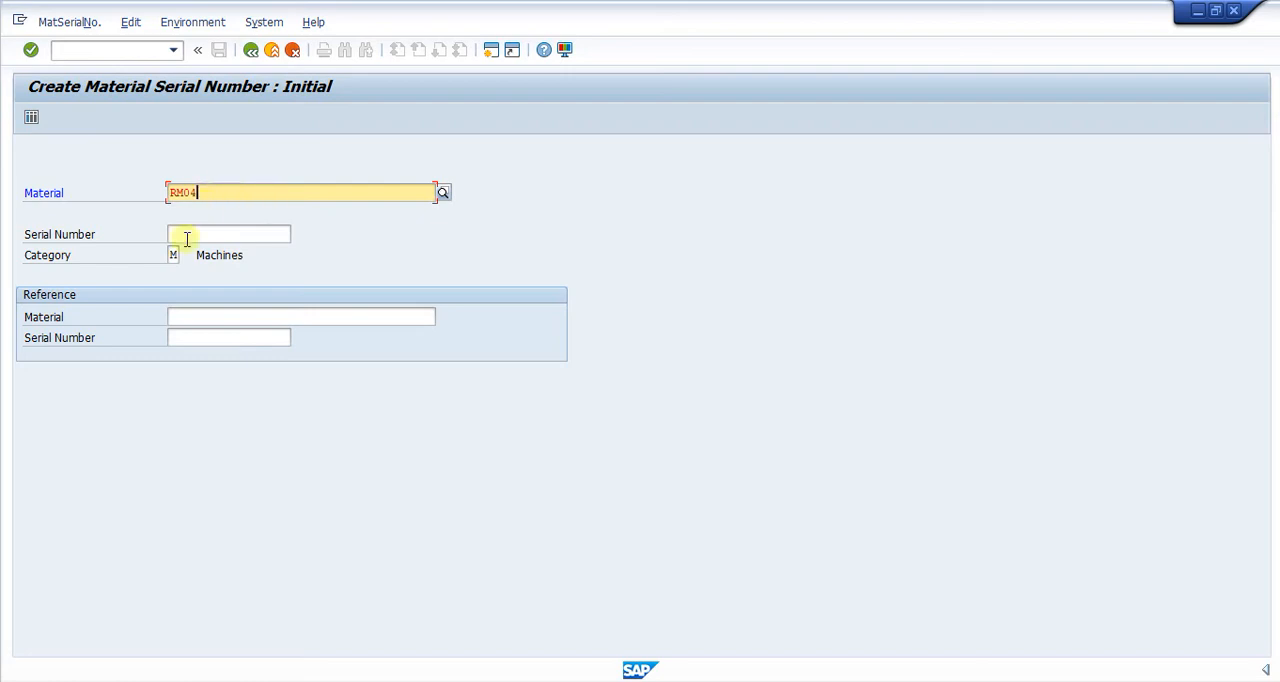
click(227, 234)
click(233, 192)
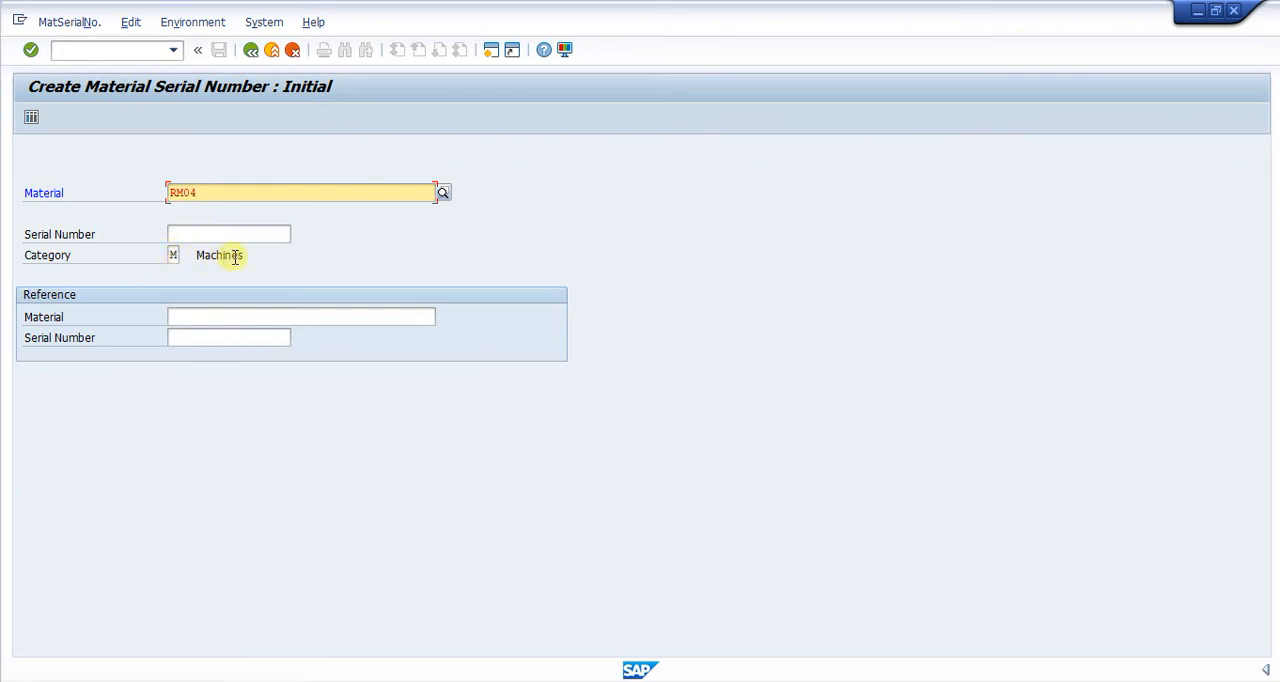
click(190, 234)
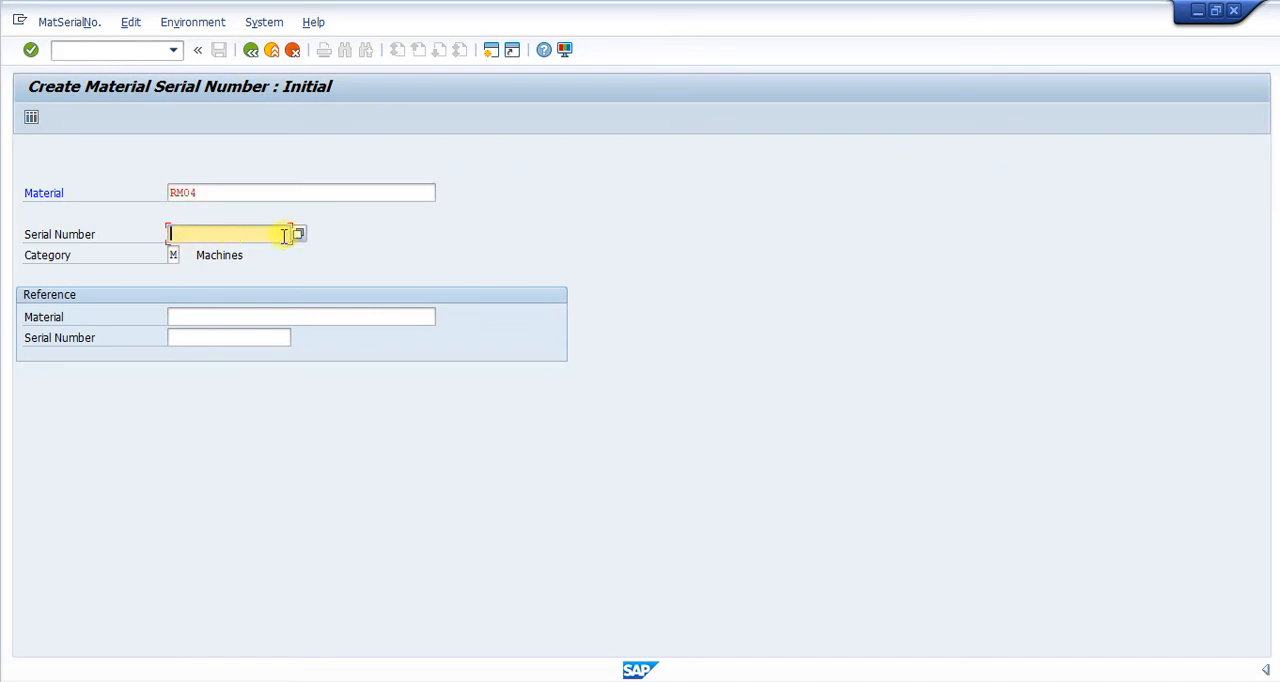
click(298, 234)
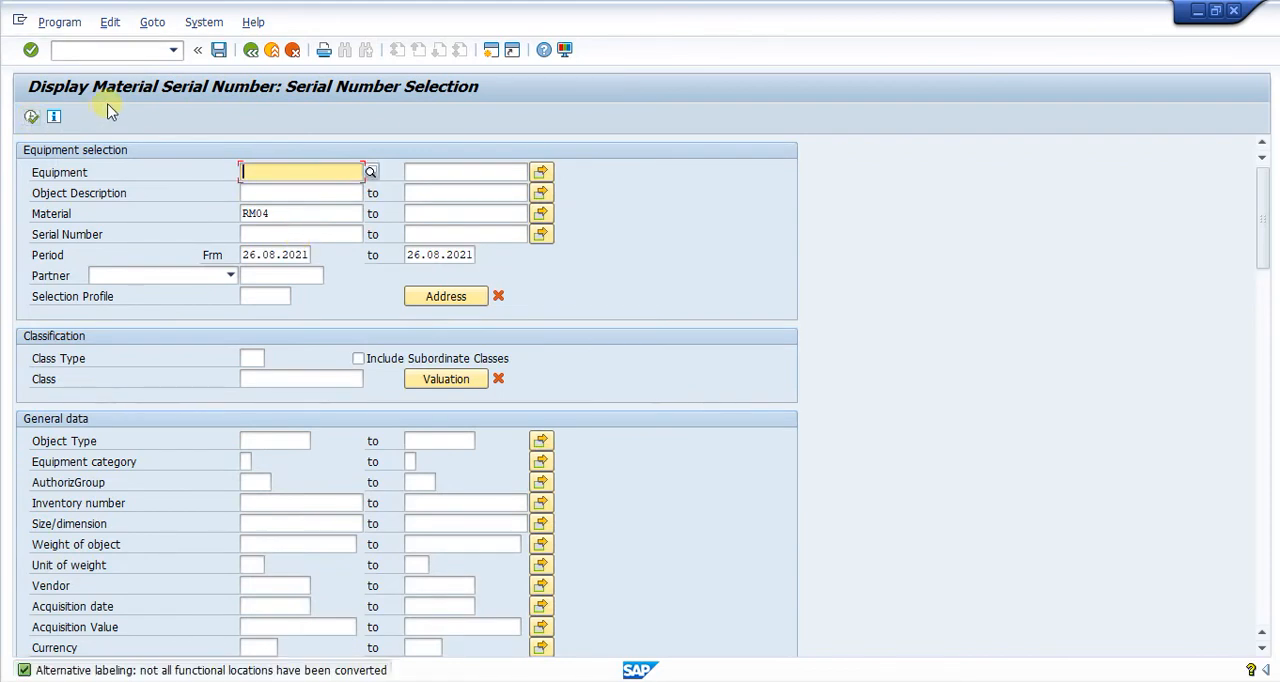
Leave the serial number lookup and open the detail screen of a new serial number for material RM04.
click(251, 50)
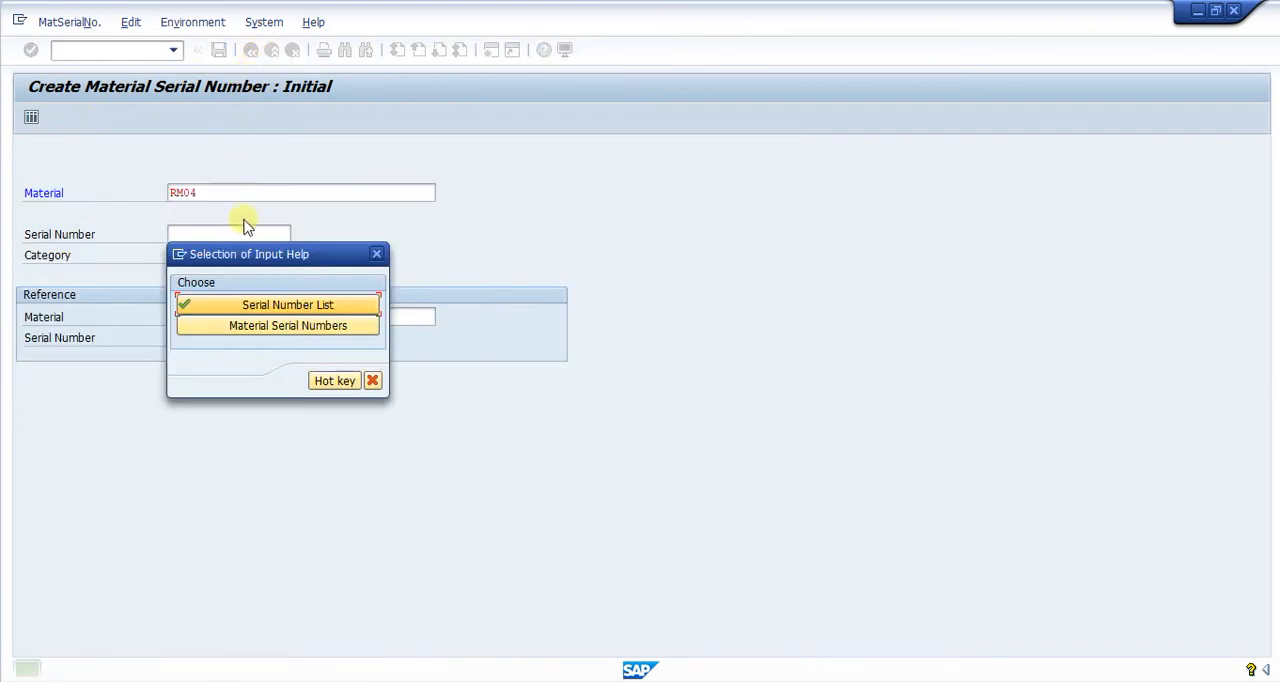
click(372, 380)
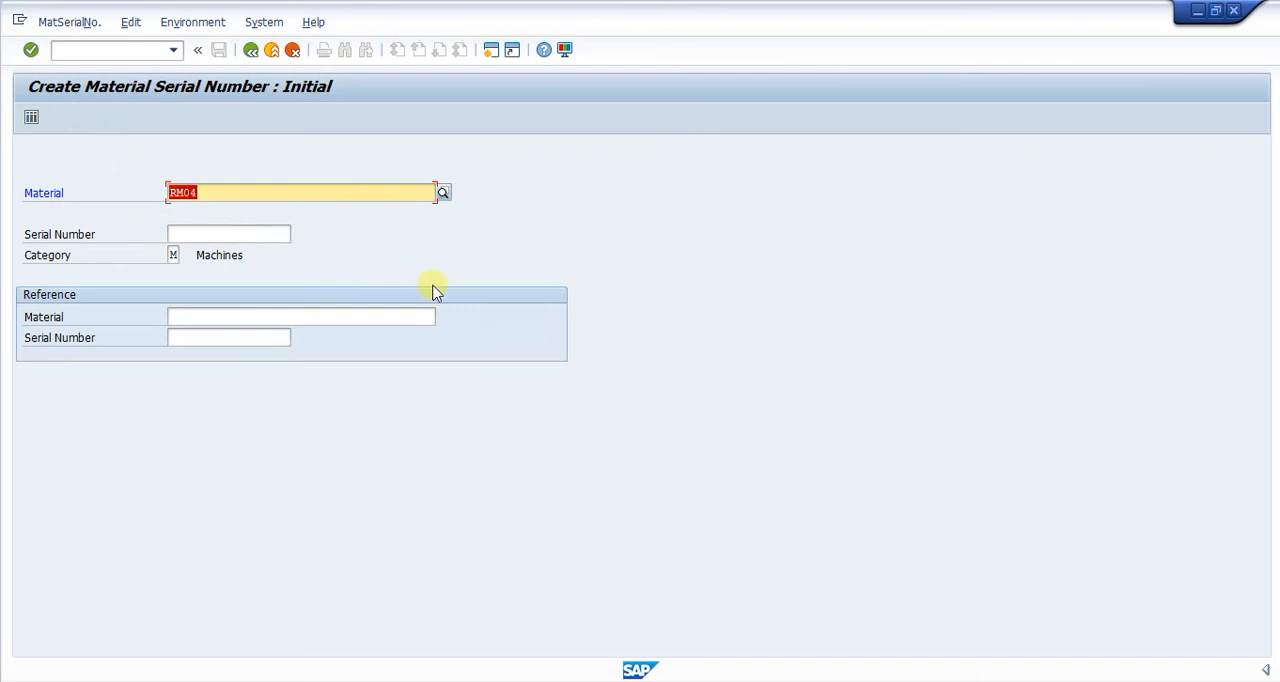
key(Return)
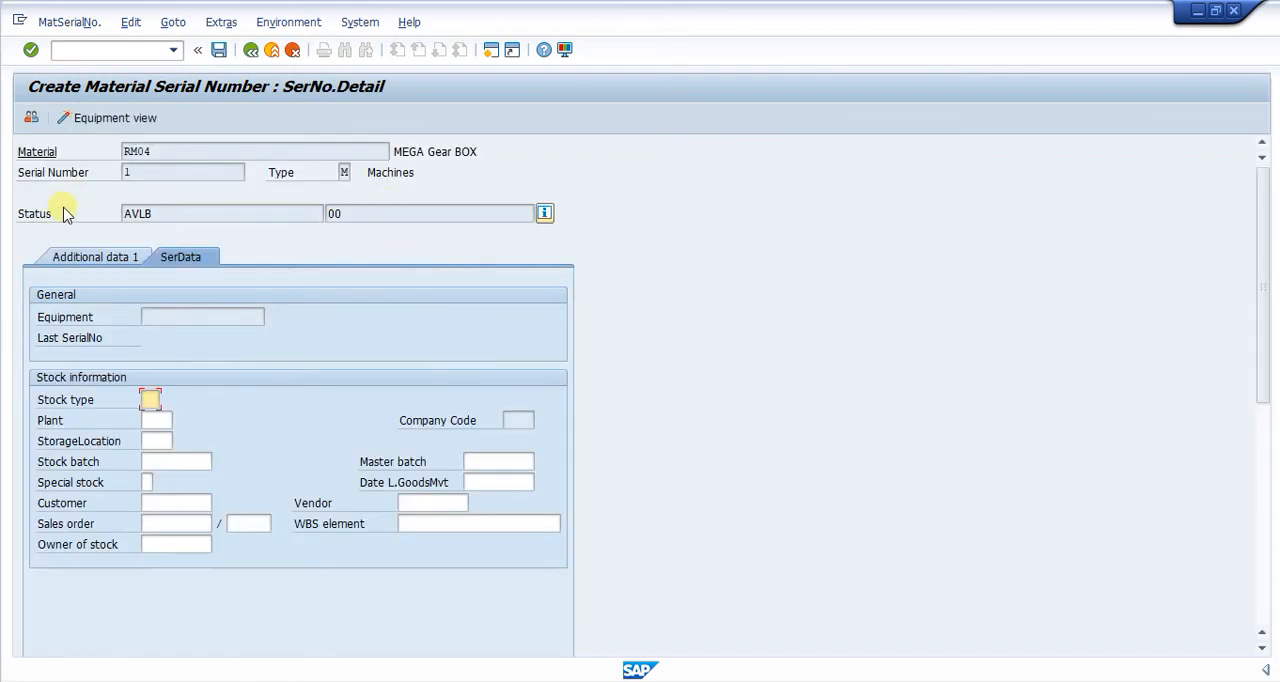
Enter stock type 01, plant 0001 and storage location 0001 as the new serial number's stock information.
click(140, 172)
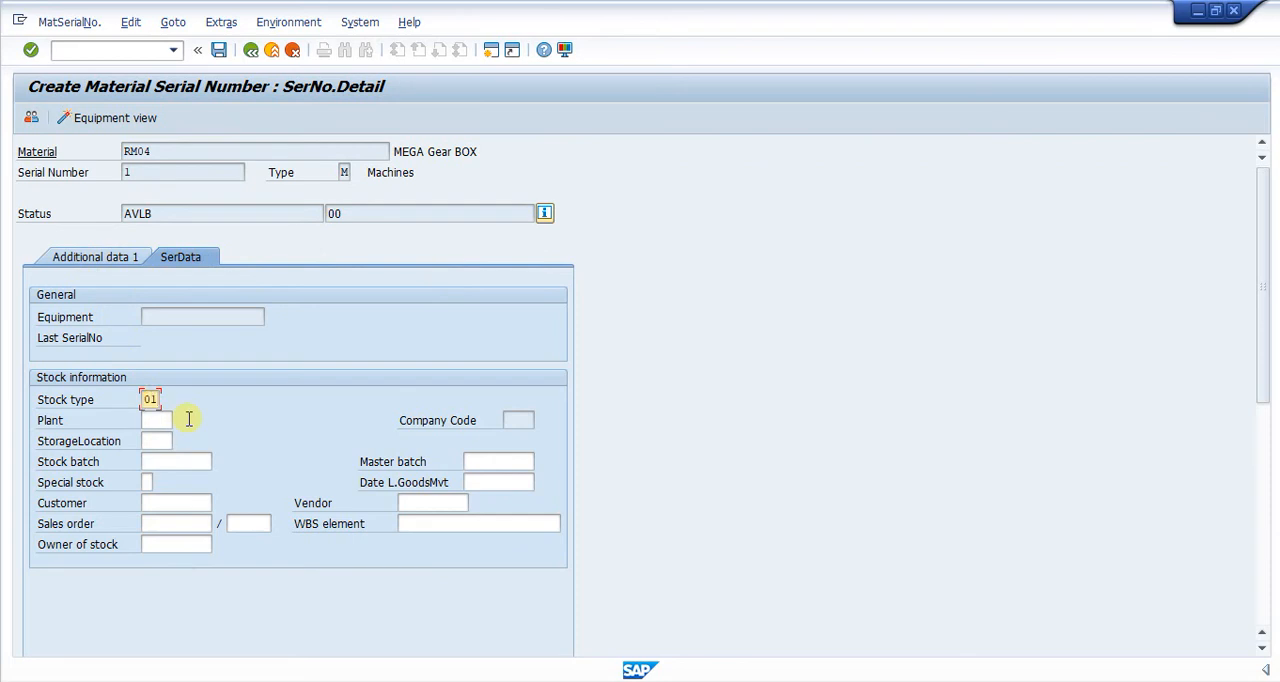
click(151, 423)
text(0)
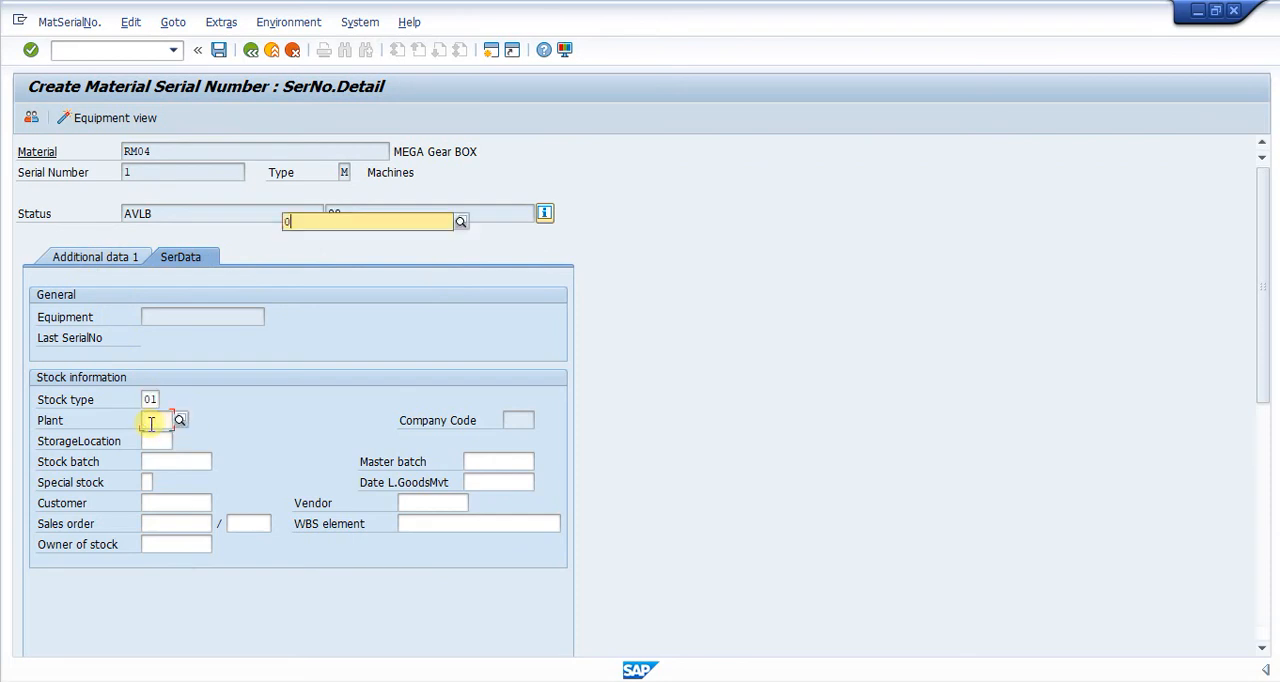
text(001)
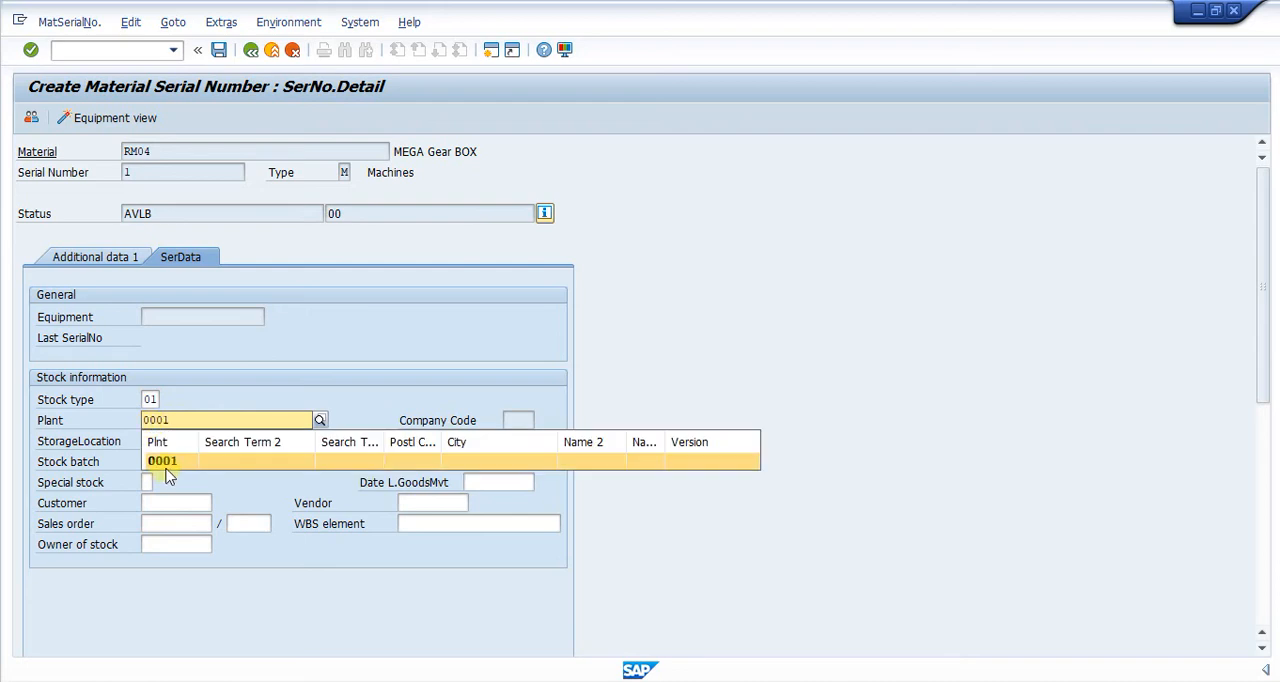
click(155, 440)
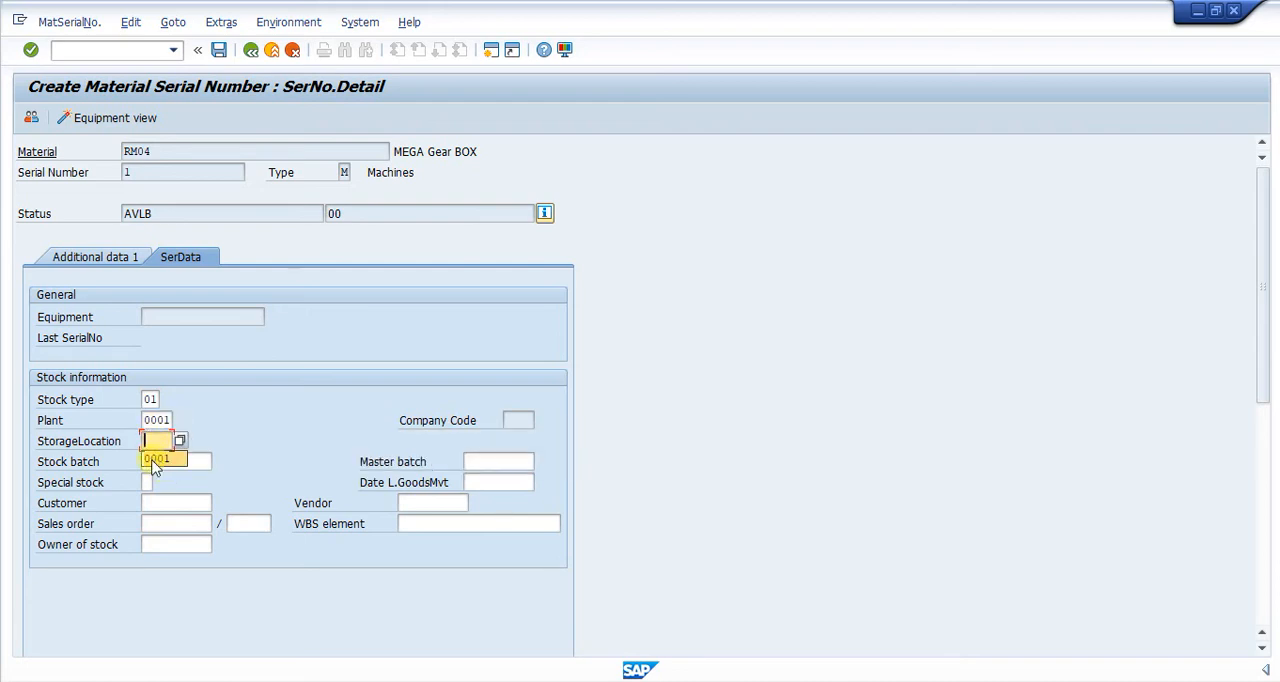
click(153, 459)
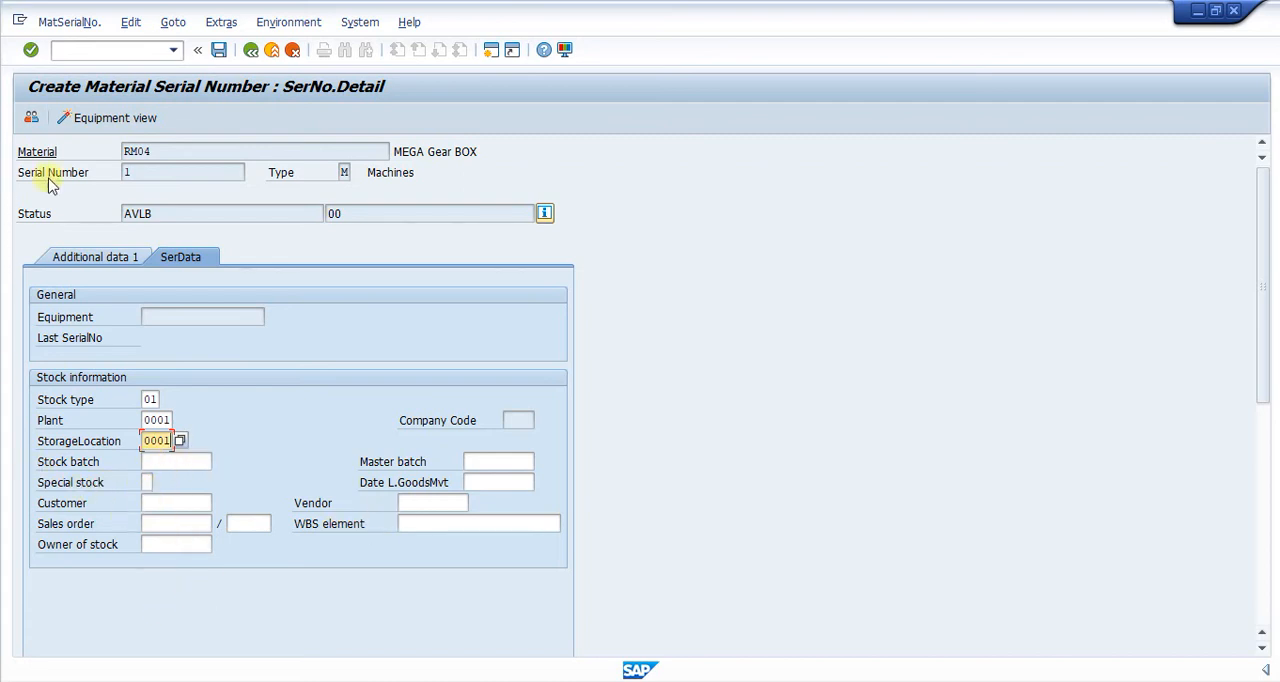
Set the vendor warranty from 26.08.2021 to 26.08.2022 with warranty inheritance and pass-on enabled, and save the serial number.
click(100, 258)
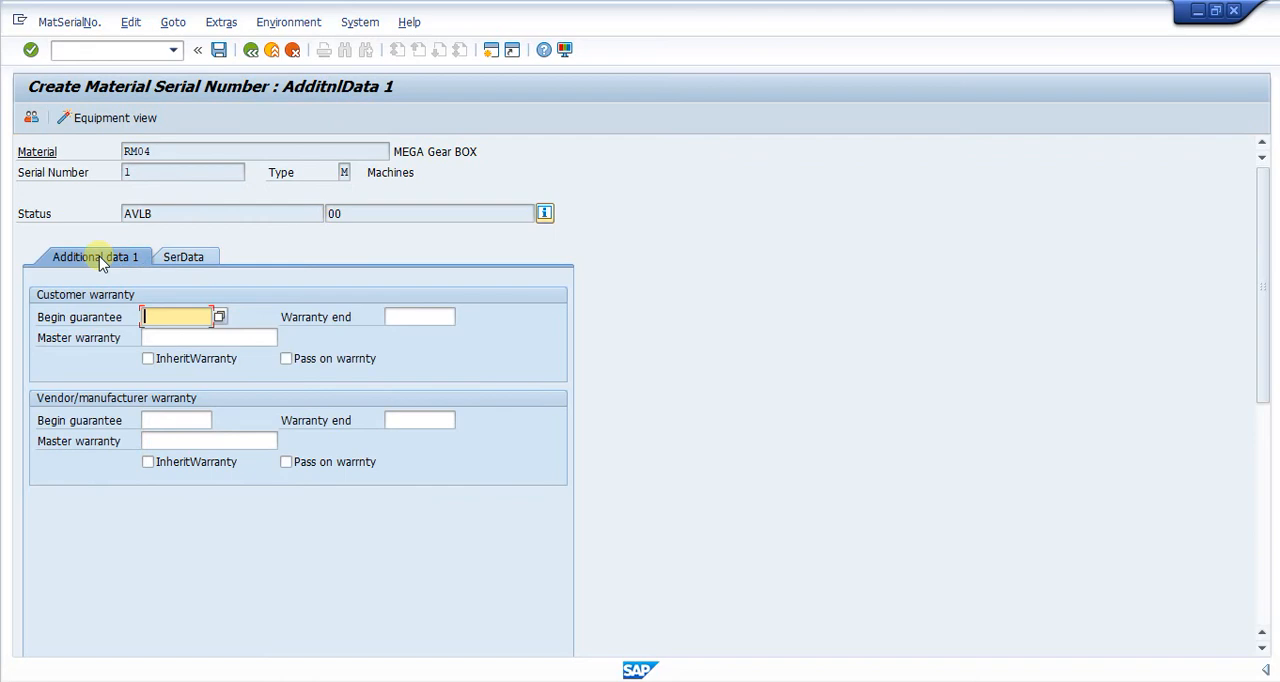
click(148, 462)
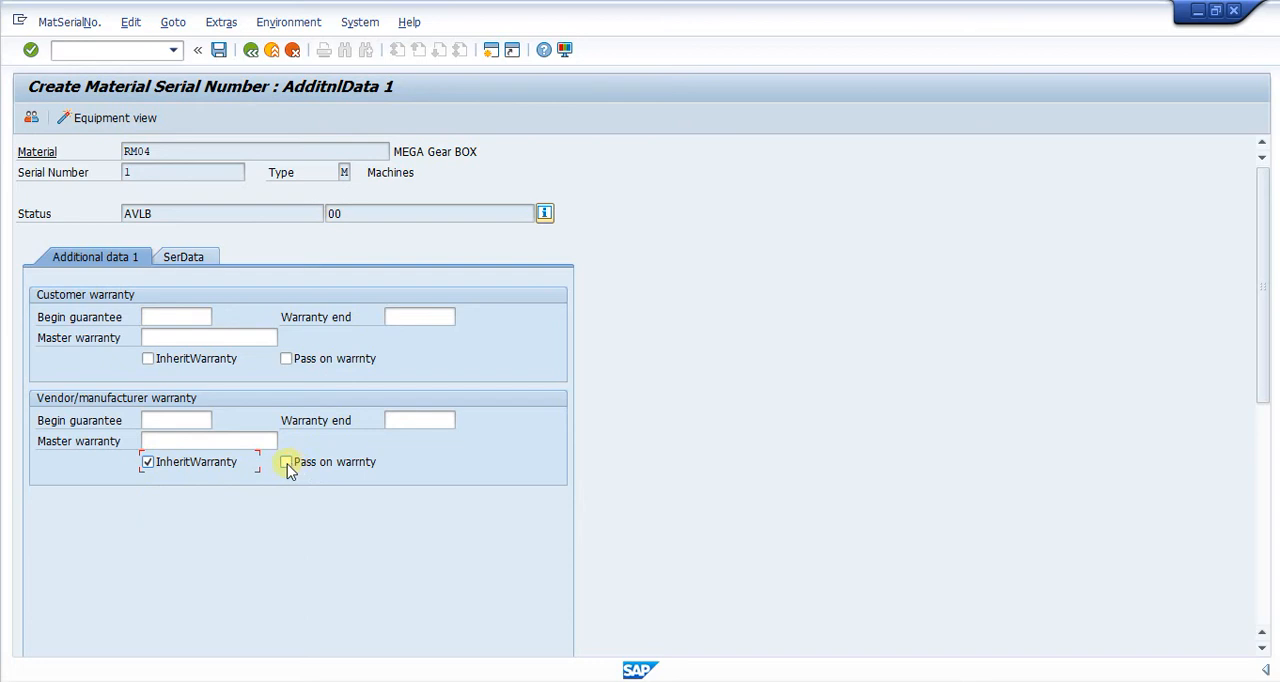
click(171, 423)
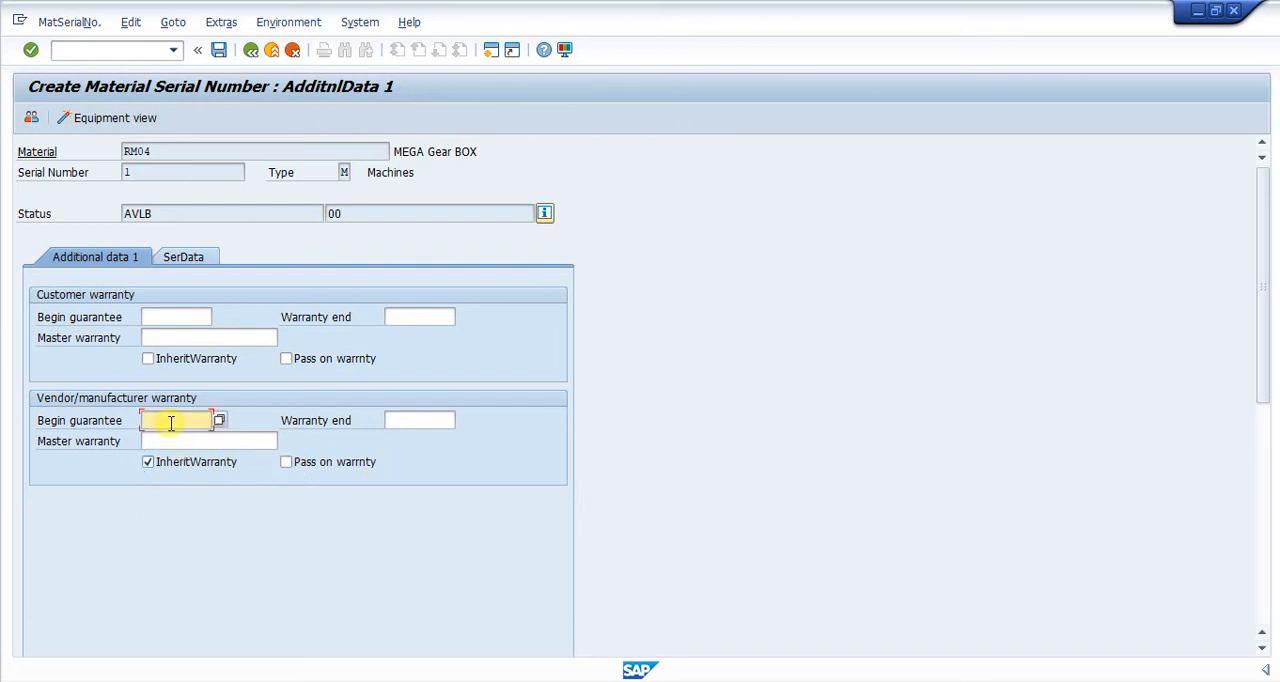
click(174, 421)
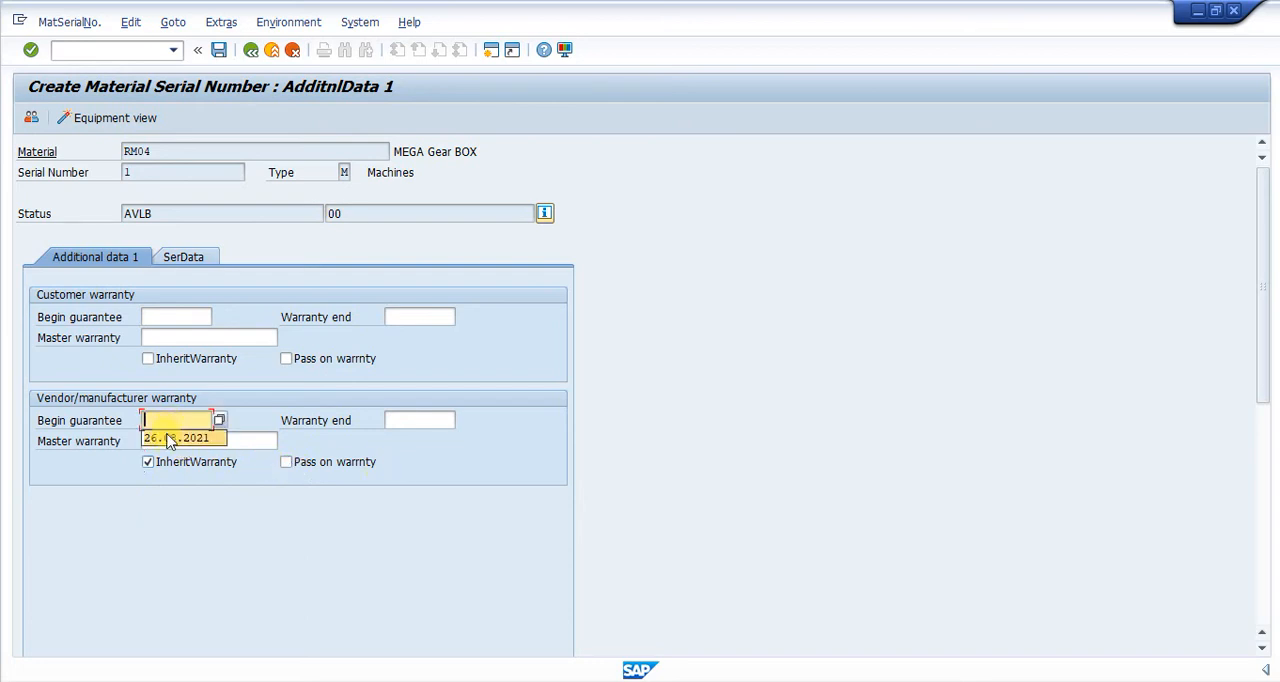
click(171, 438)
click(417, 421)
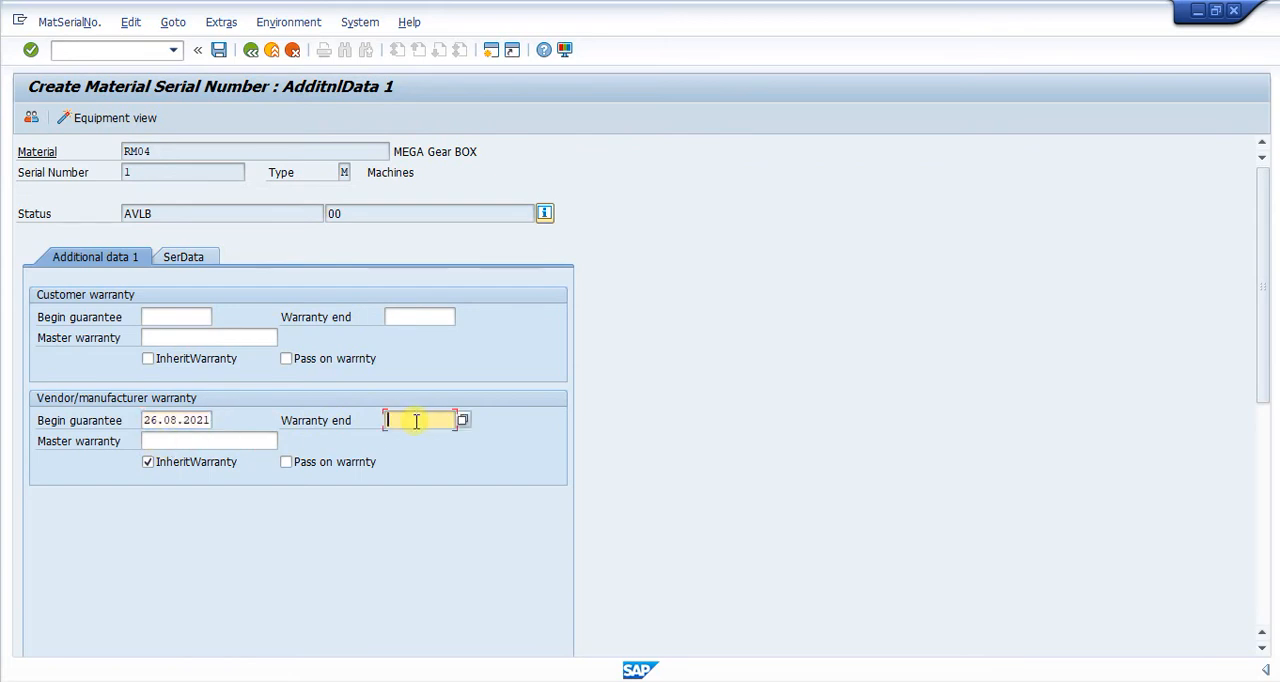
click(417, 421)
click(414, 438)
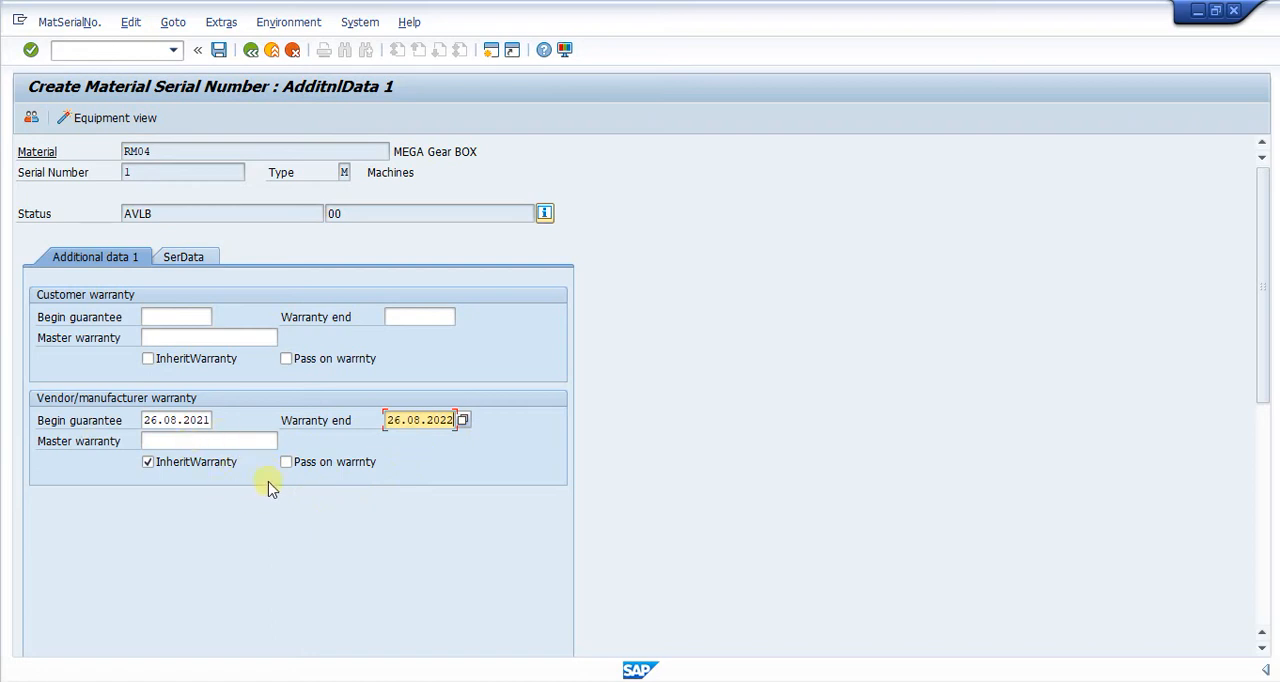
click(287, 462)
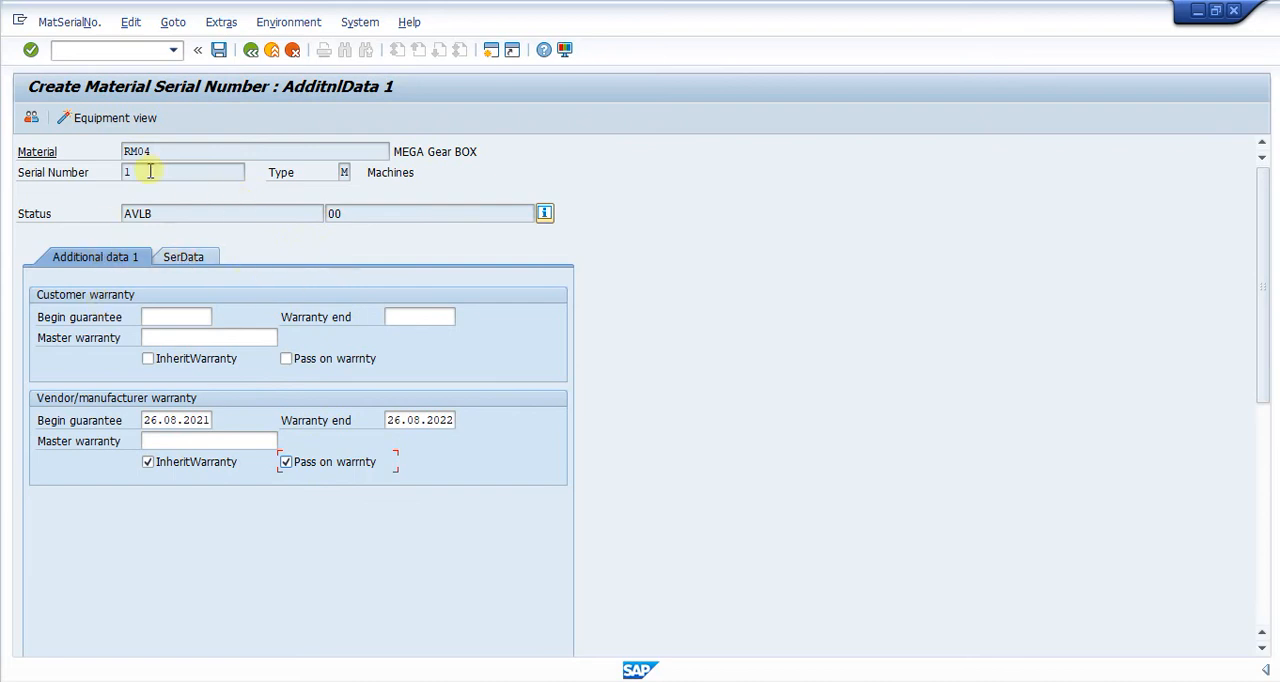
click(219, 49)
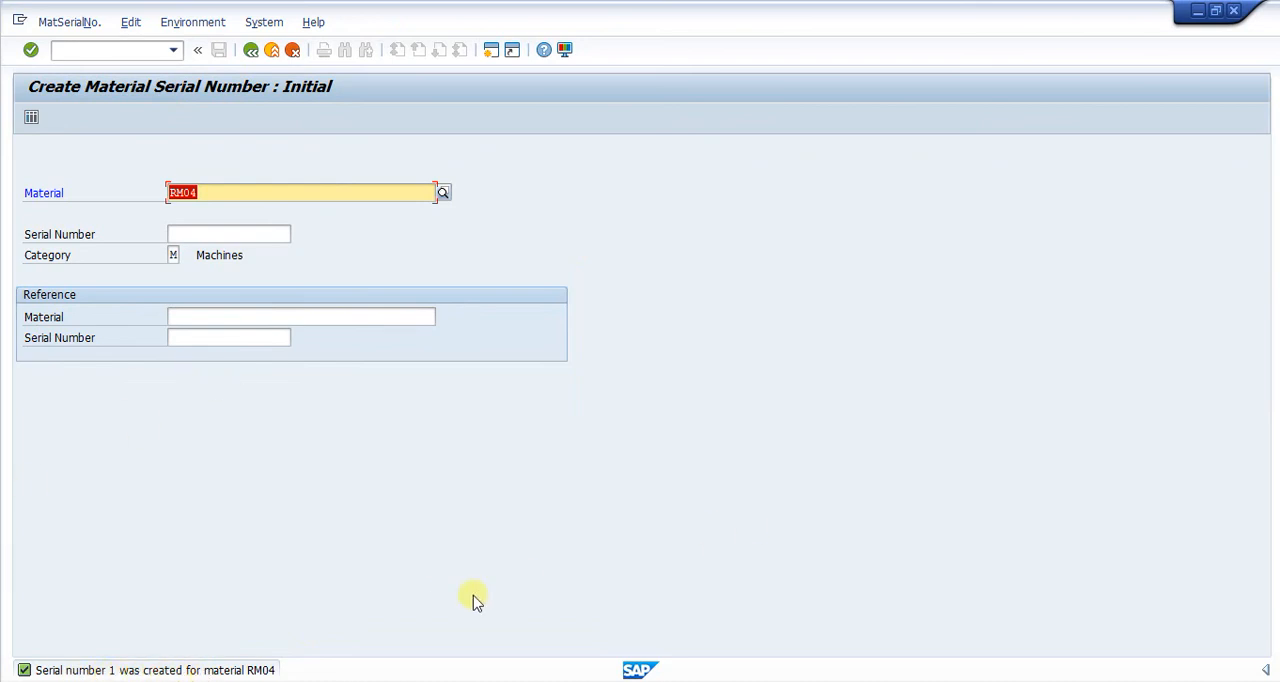
Open serial number 1 of material RM04 in change mode to examine its saved serial data.
click(66, 22)
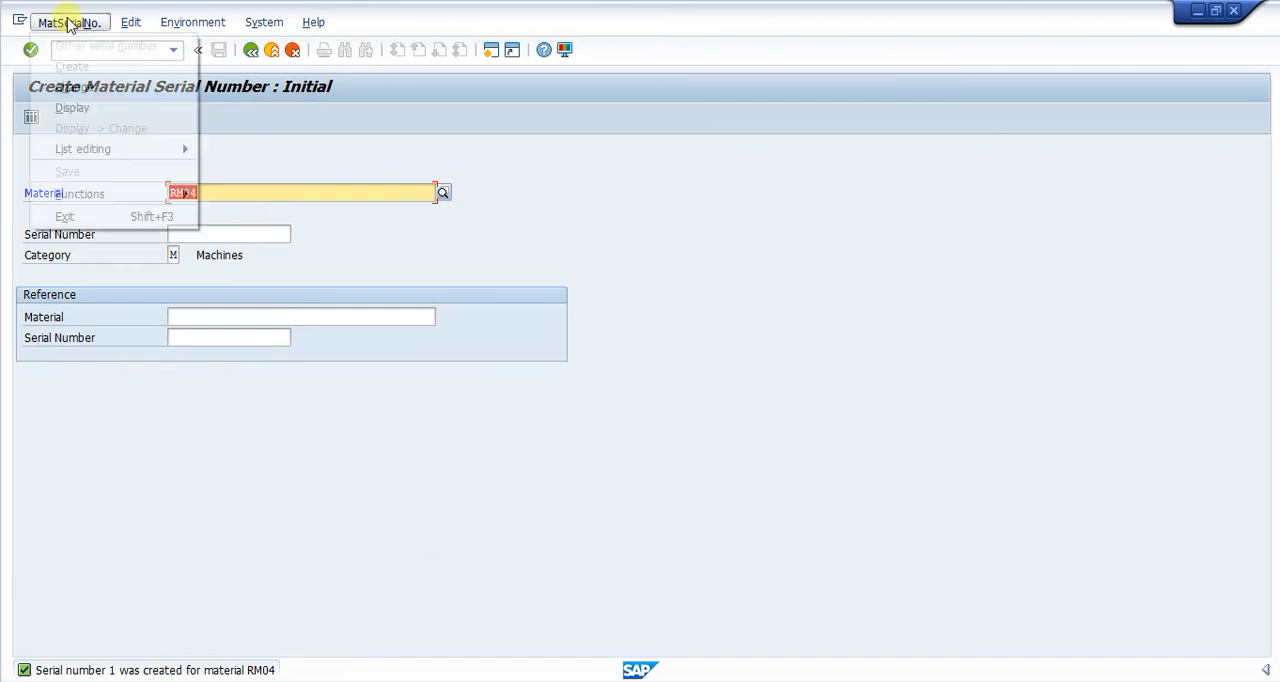
click(84, 95)
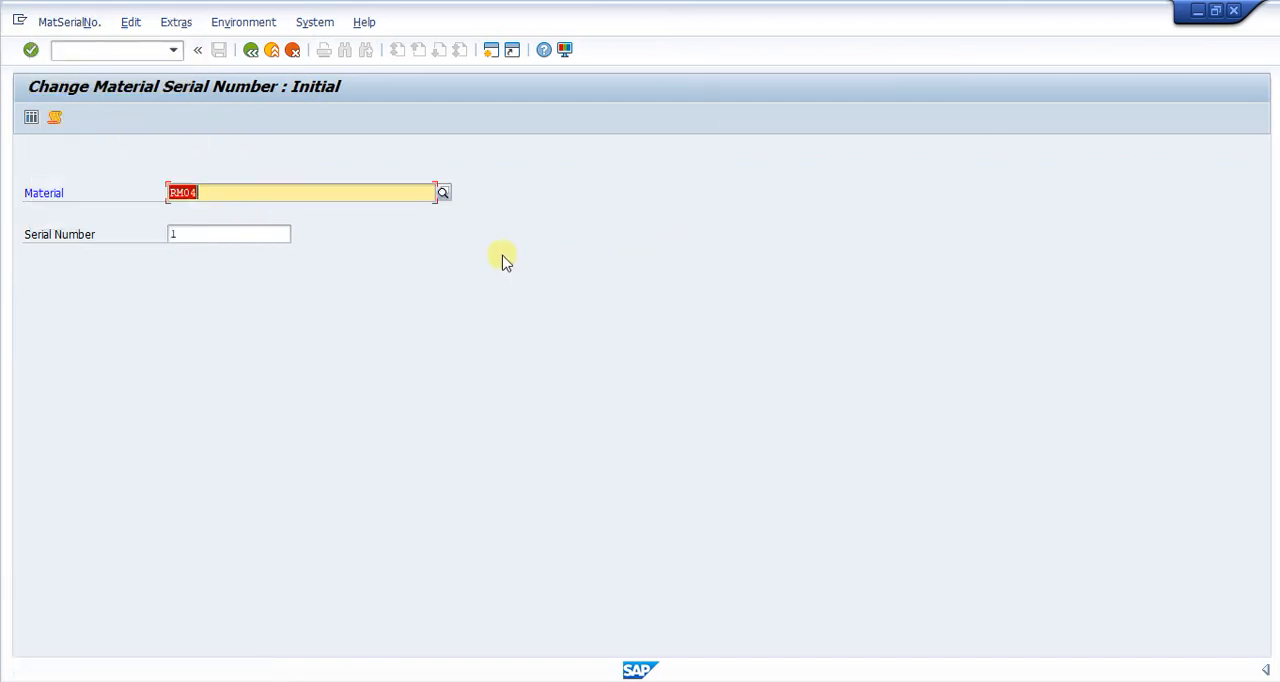
key(Delete)
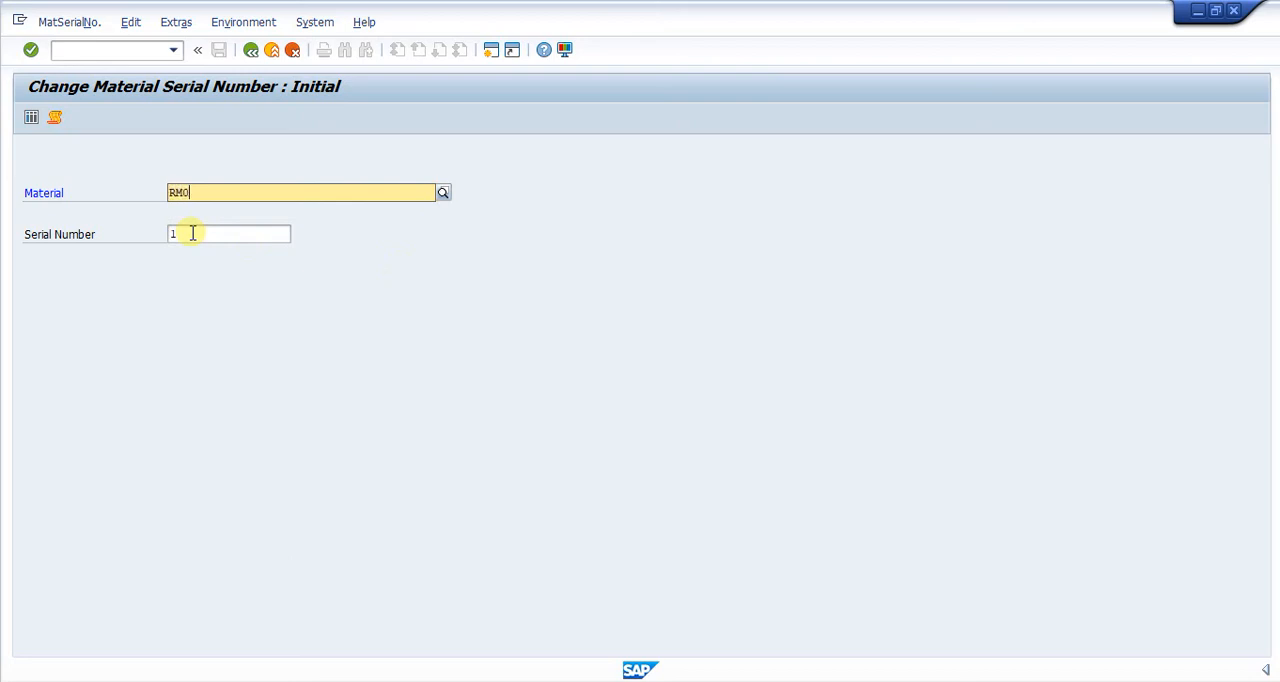
click(188, 234)
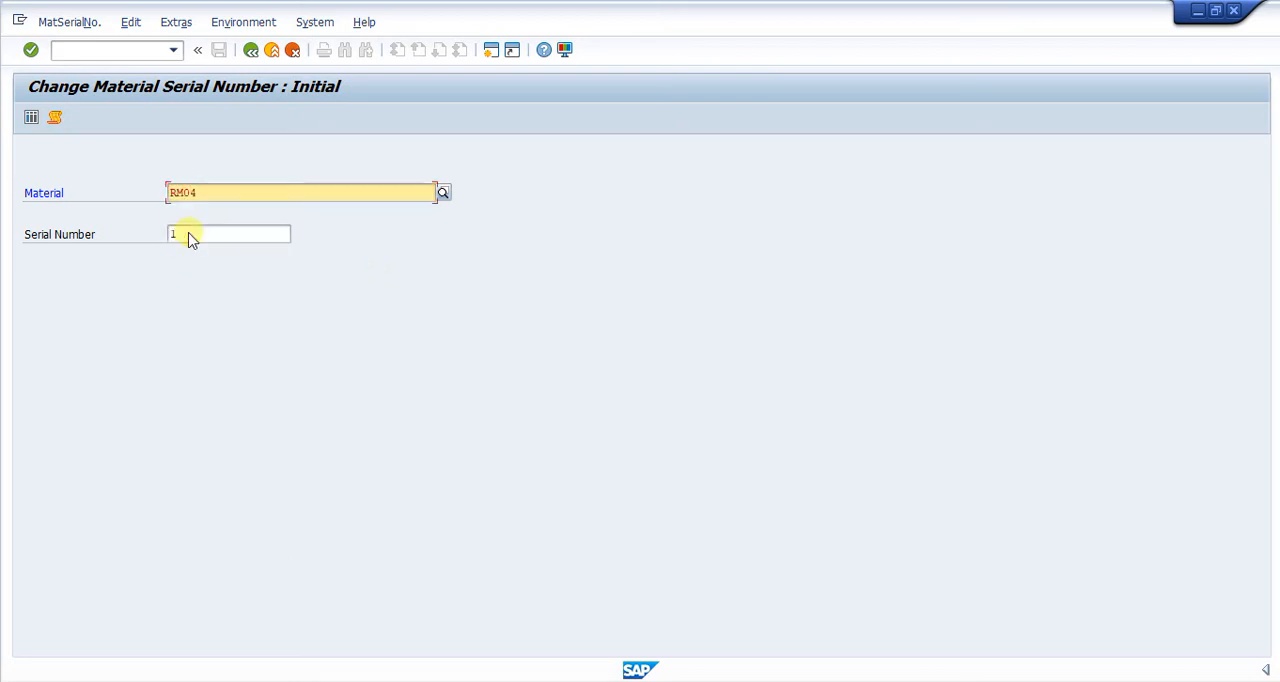
key(BackSpace)
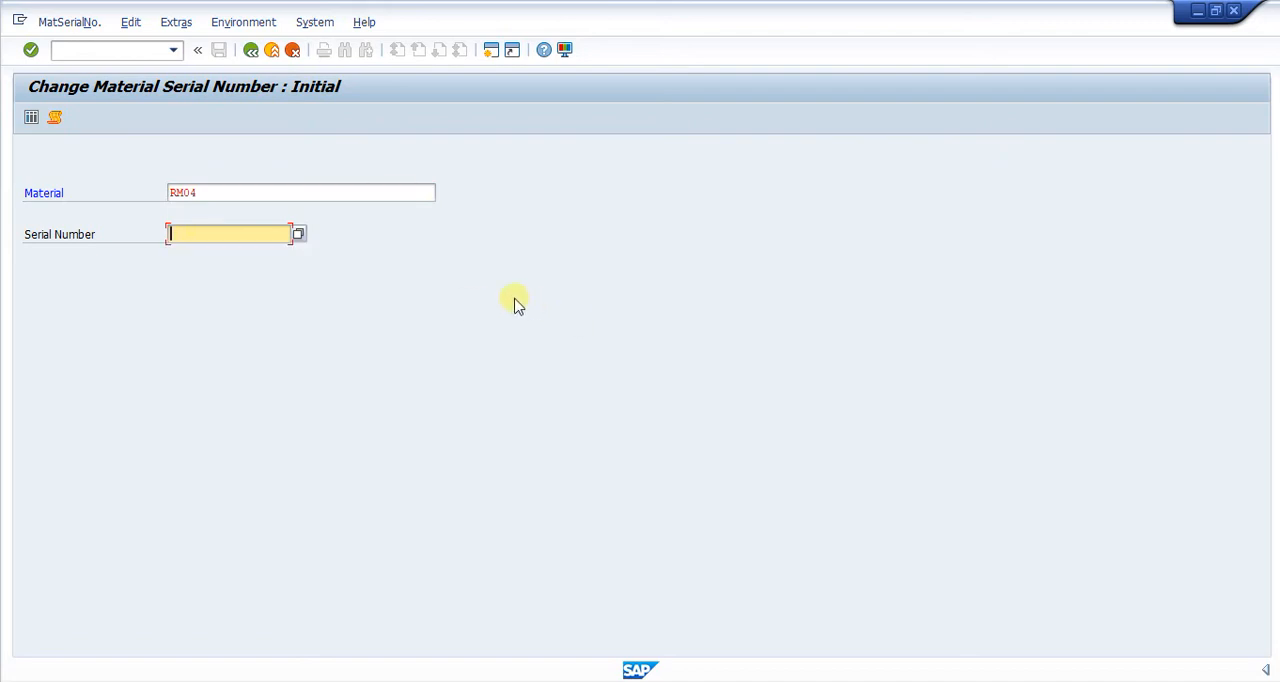
key(Return)
key(Return)
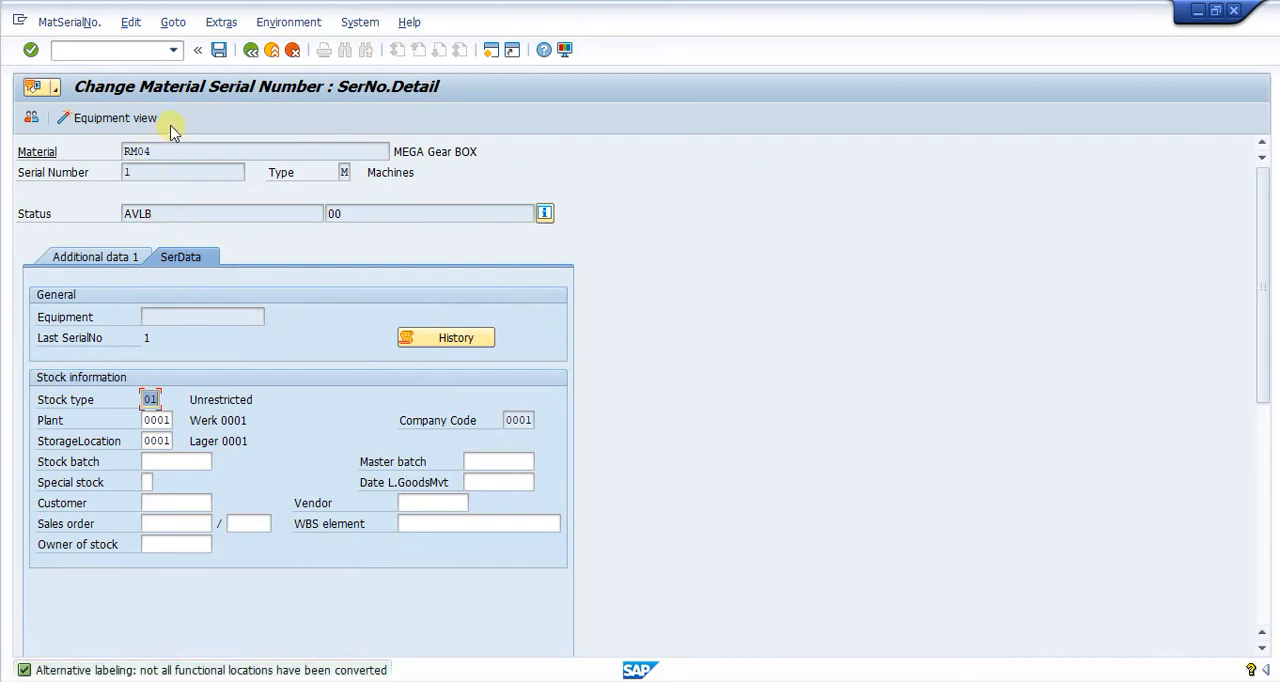
Restart the Create Material Serial Number transaction IQ01 and open the details of another new serial number for RM04.
click(98, 50)
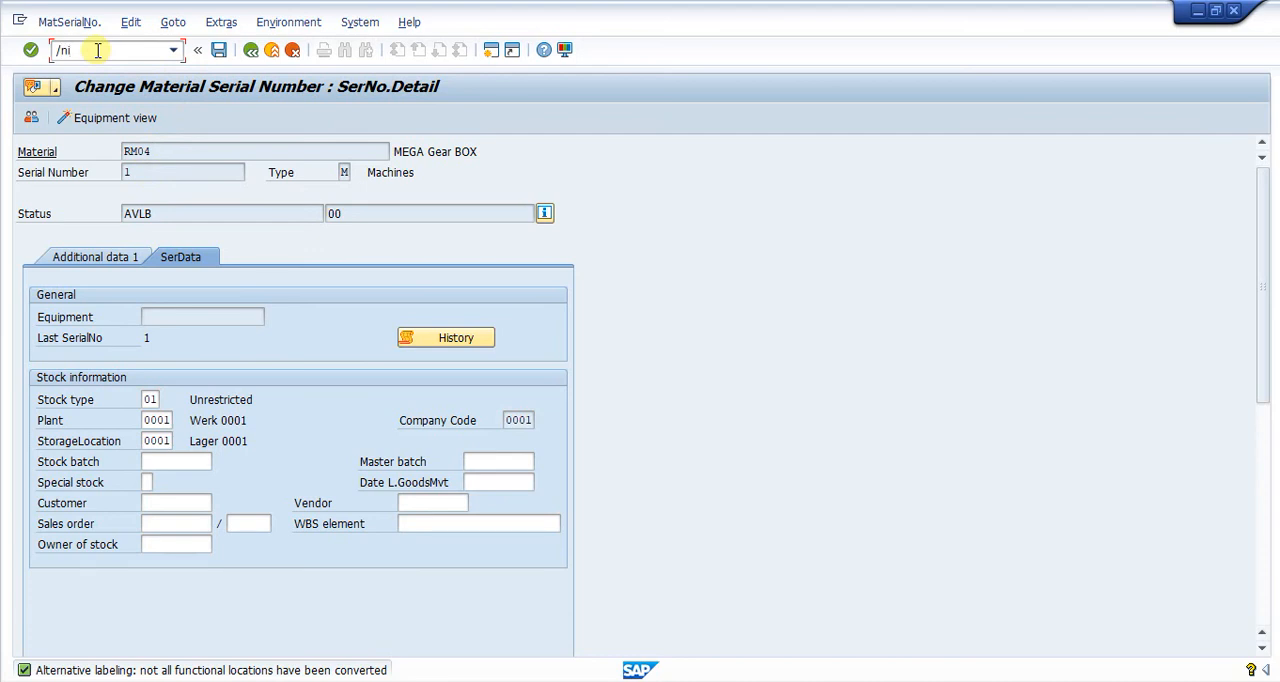
key(Return)
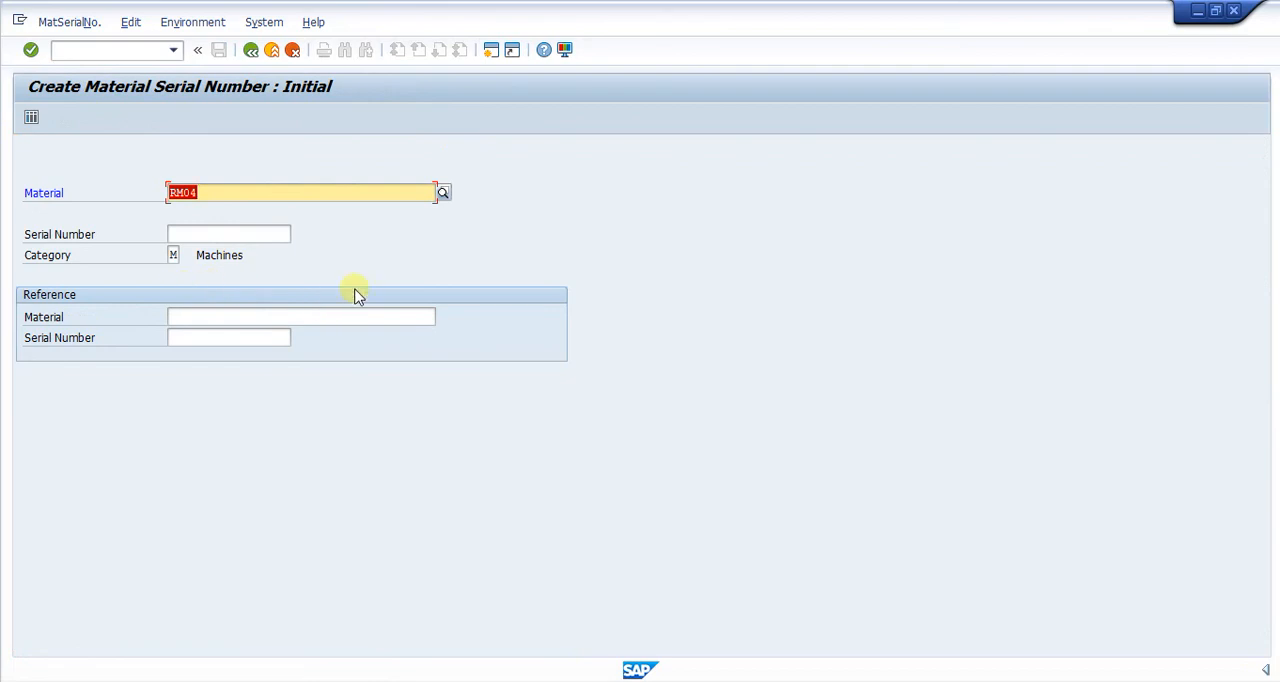
key(Return)
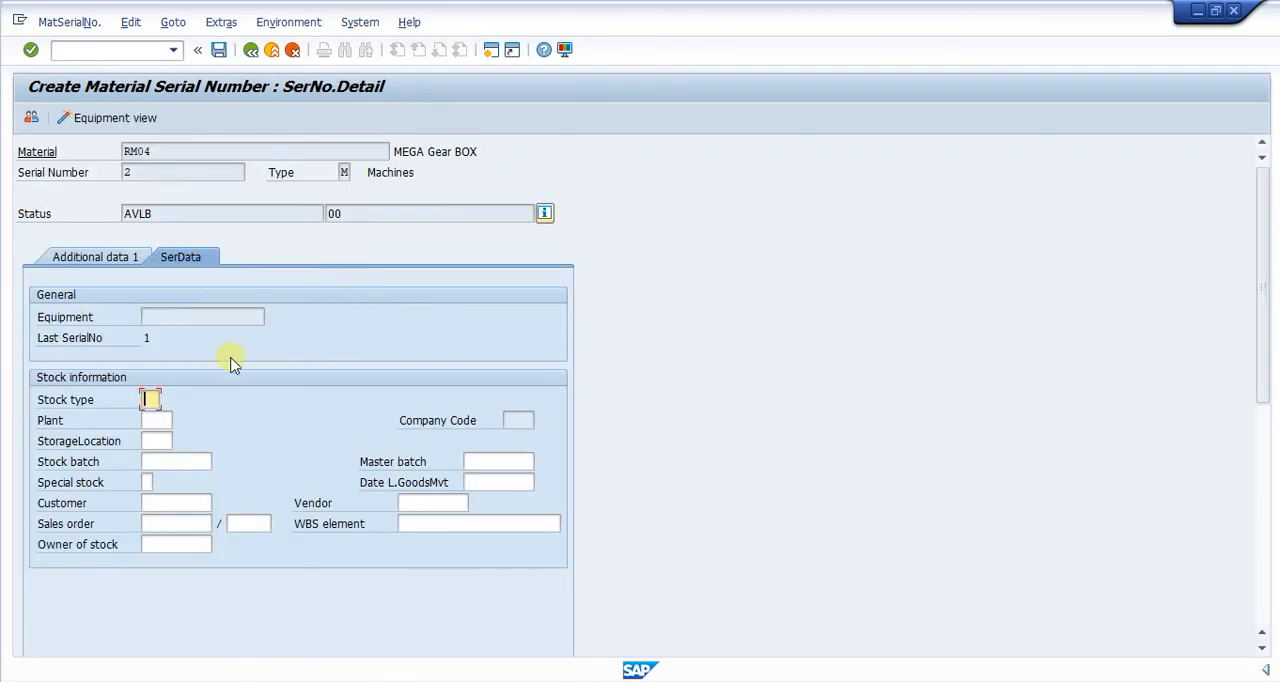
Enter stock type 01, plant 0001 and storage location 0001 for RM04's second serial number.
click(145, 172)
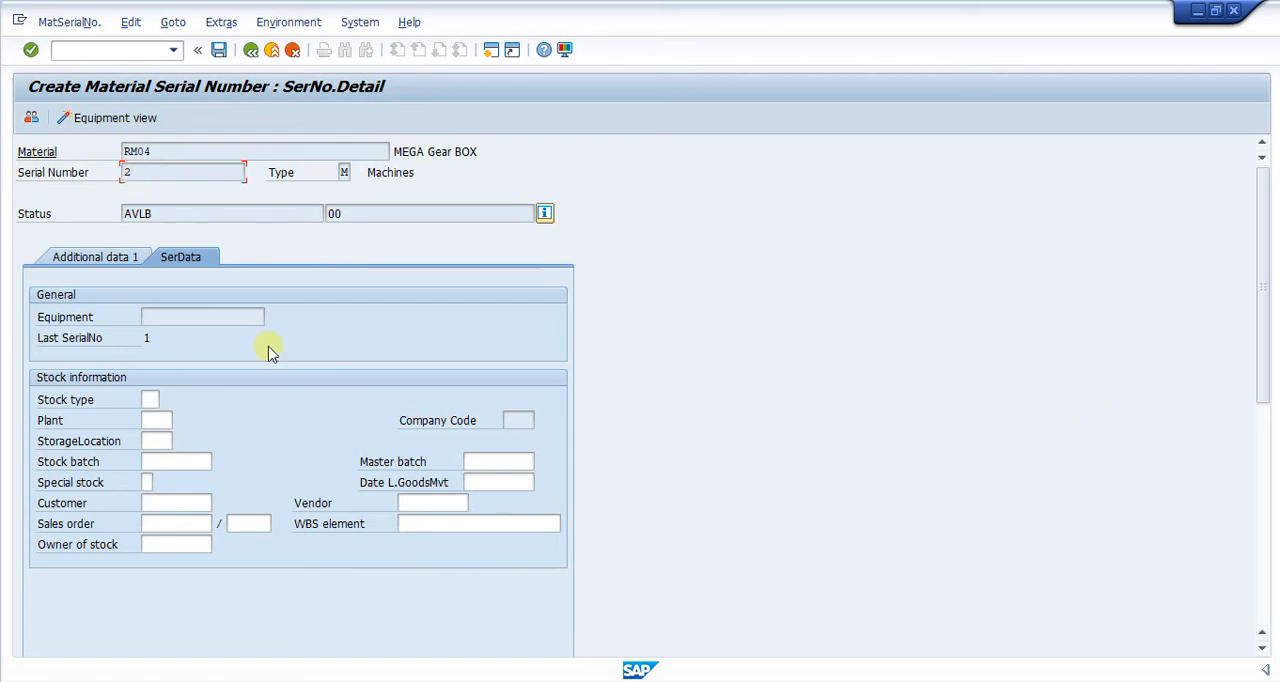
click(148, 399)
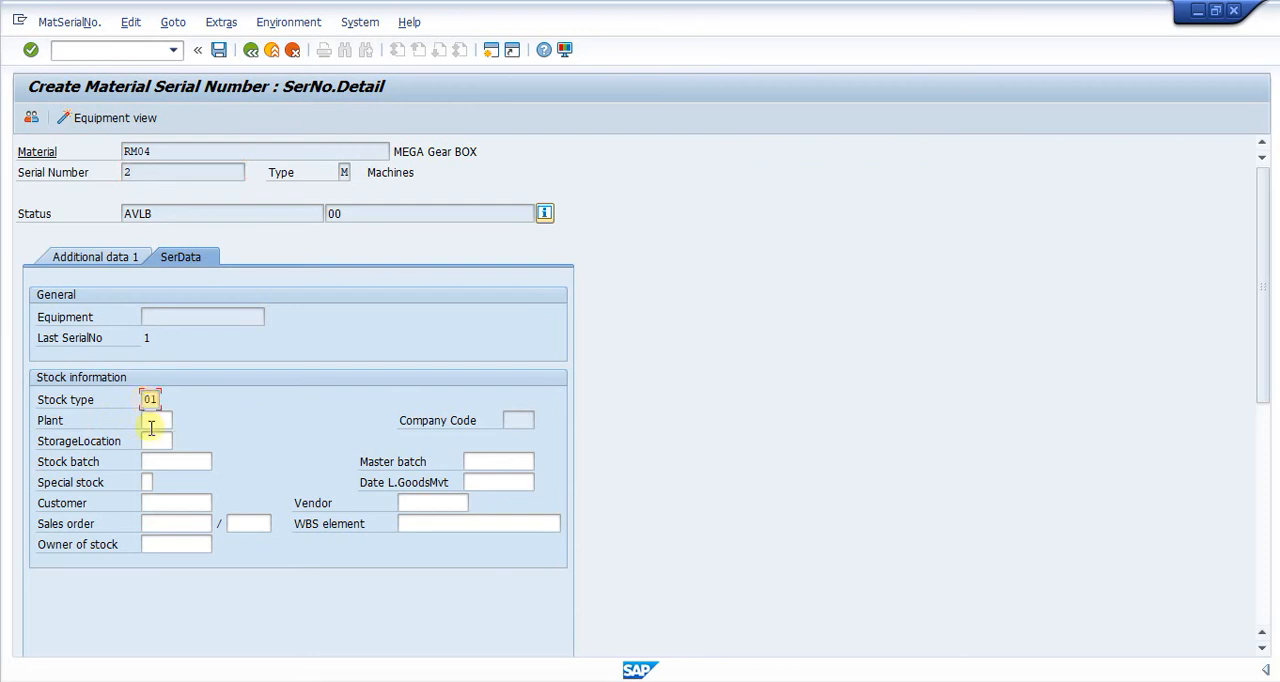
click(165, 419)
text(--)
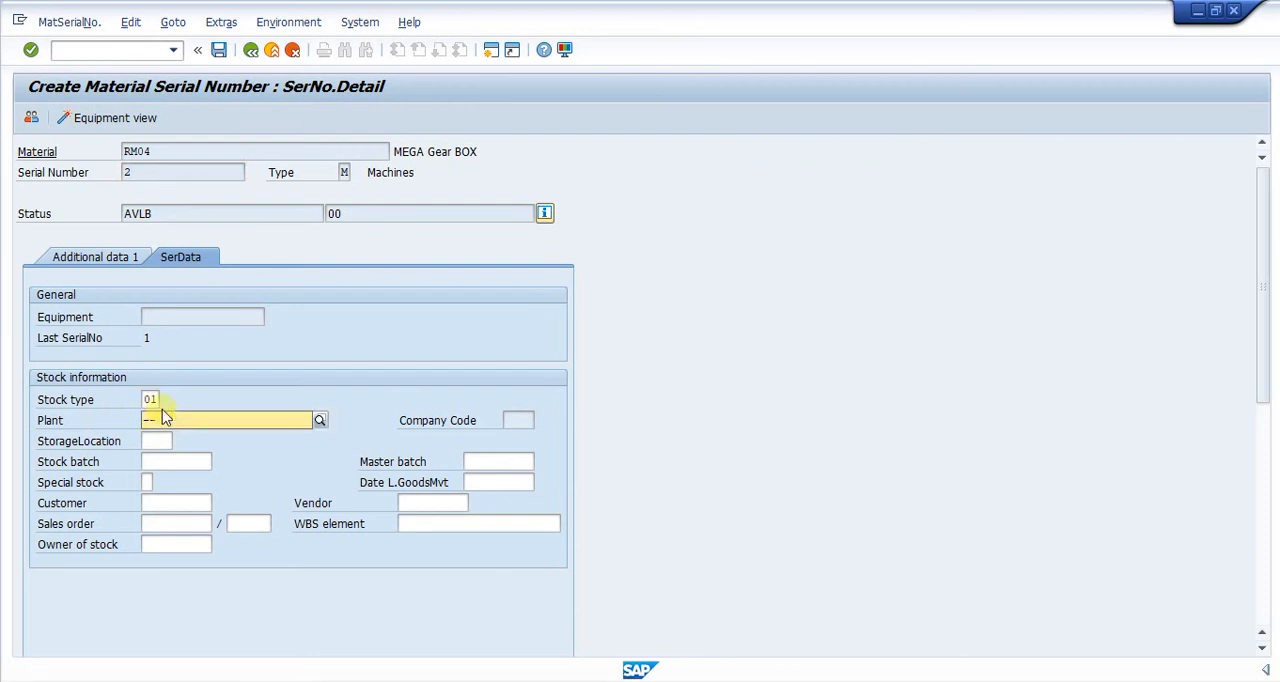
key(BackSpace)
key(BackSpace)
text(00)
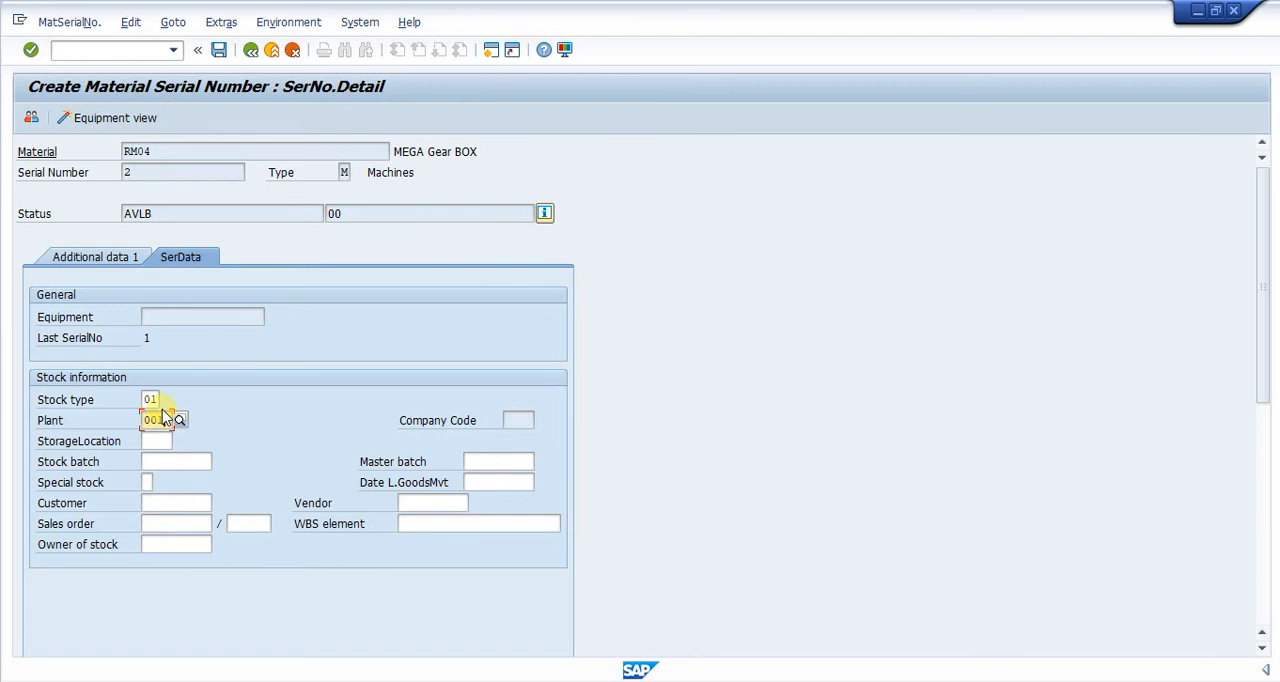
text(11)
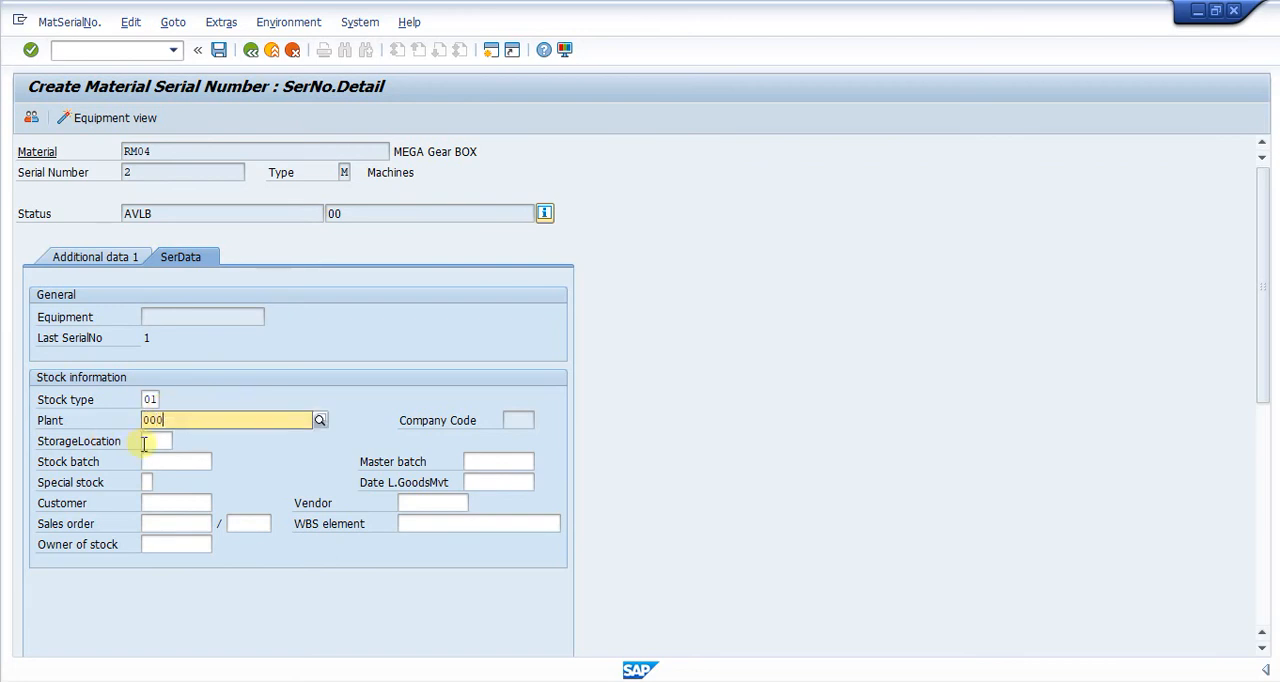
click(155, 462)
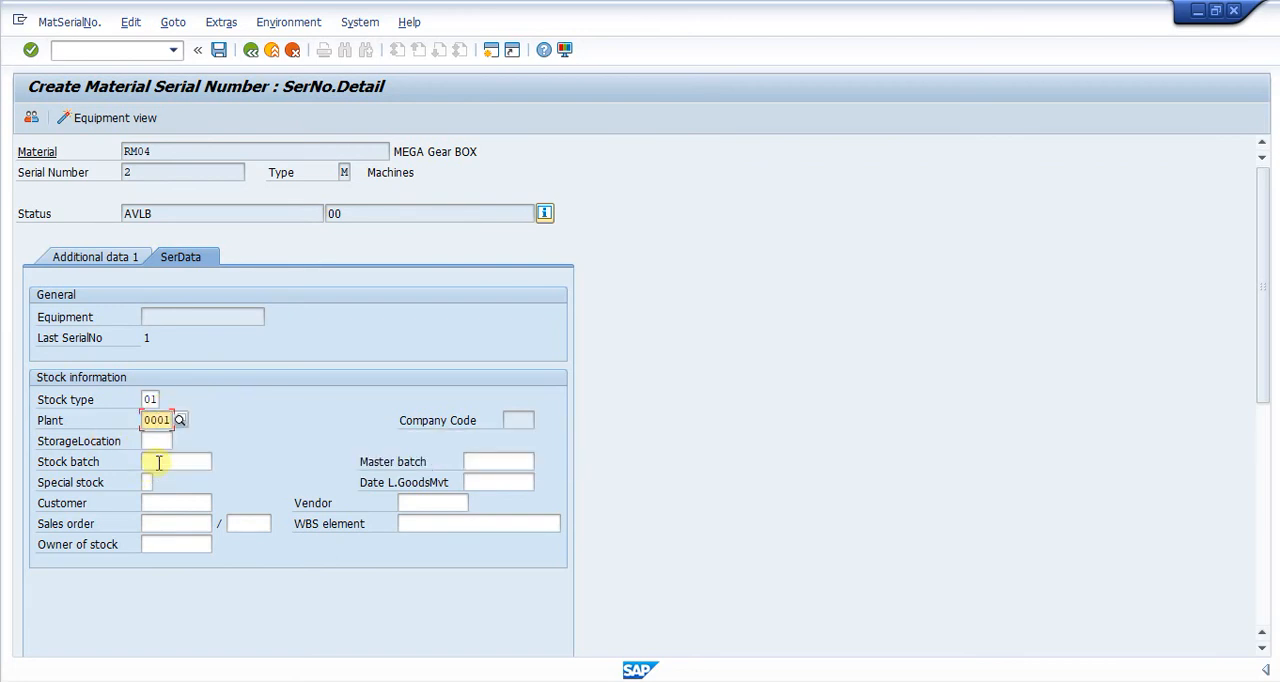
click(157, 437)
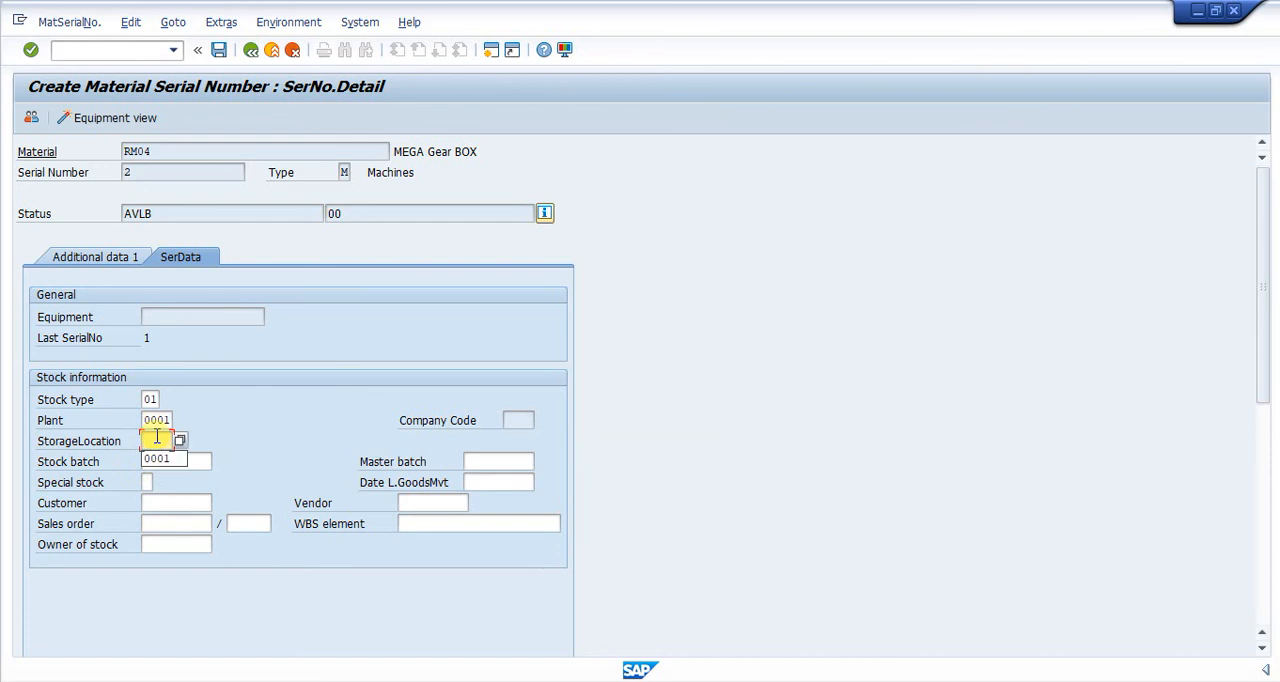
click(160, 459)
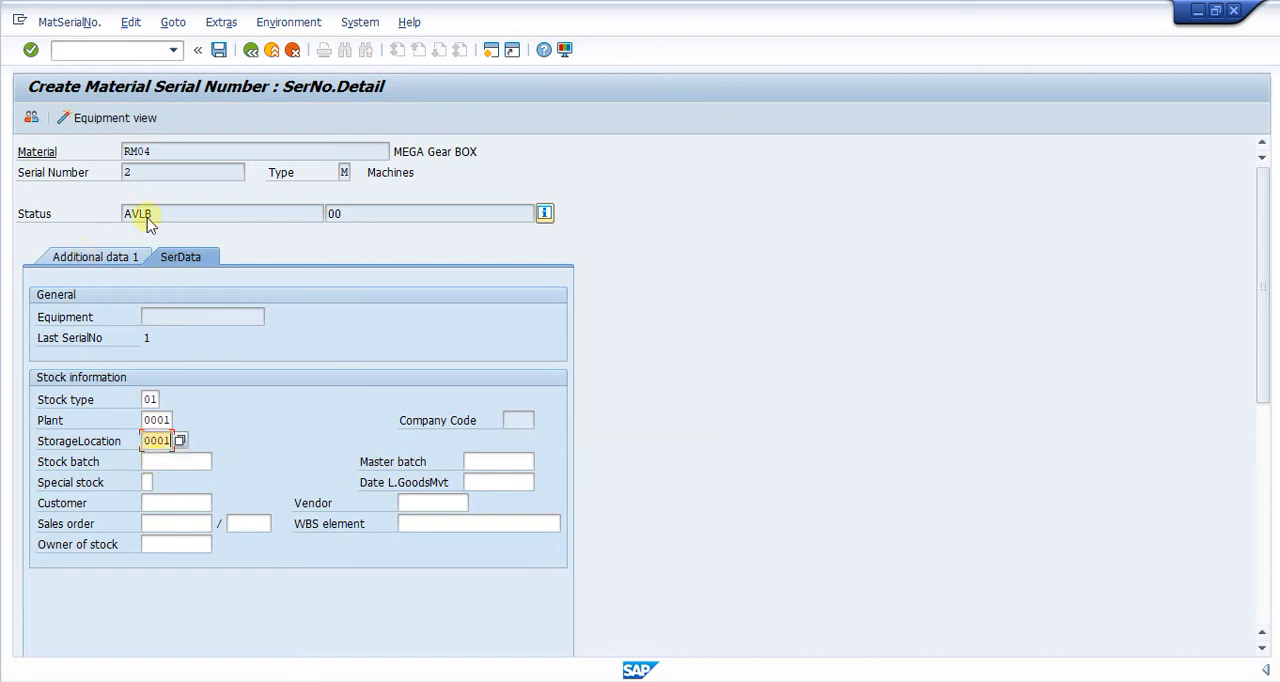
Give the second serial number an inherited, passed-on vendor warranty from 26.08.2021 to 26.08.2022 and save it.
click(106, 256)
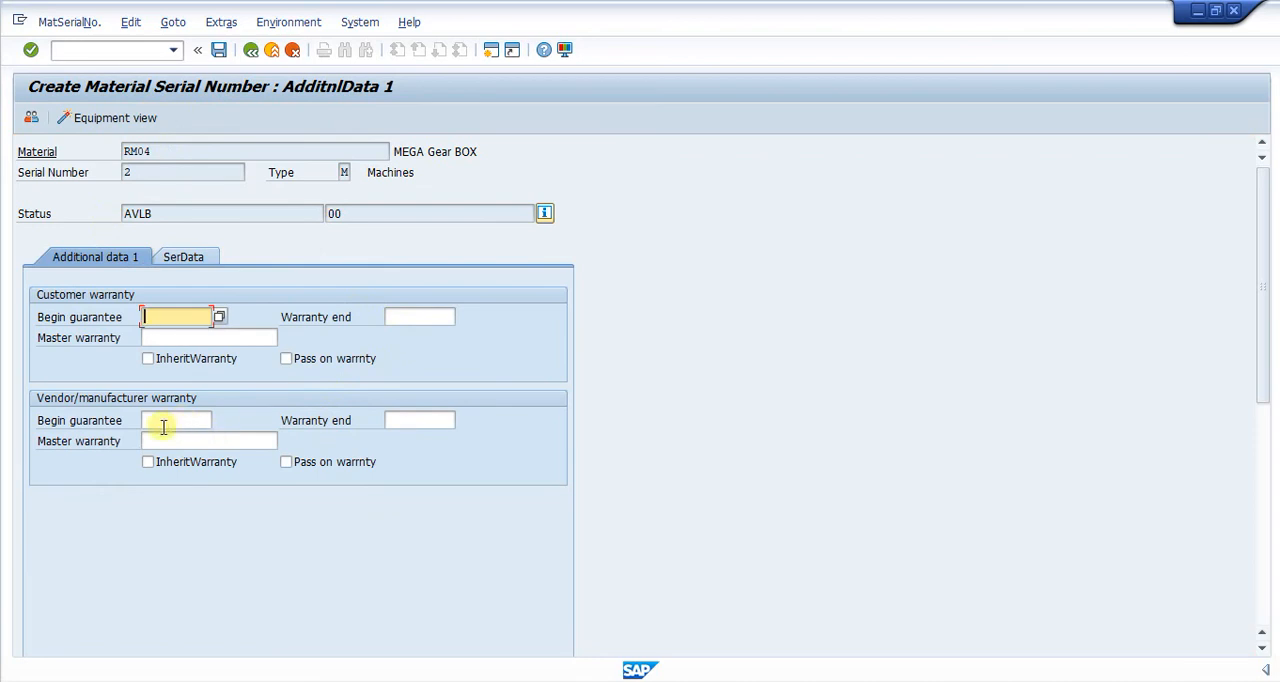
click(173, 420)
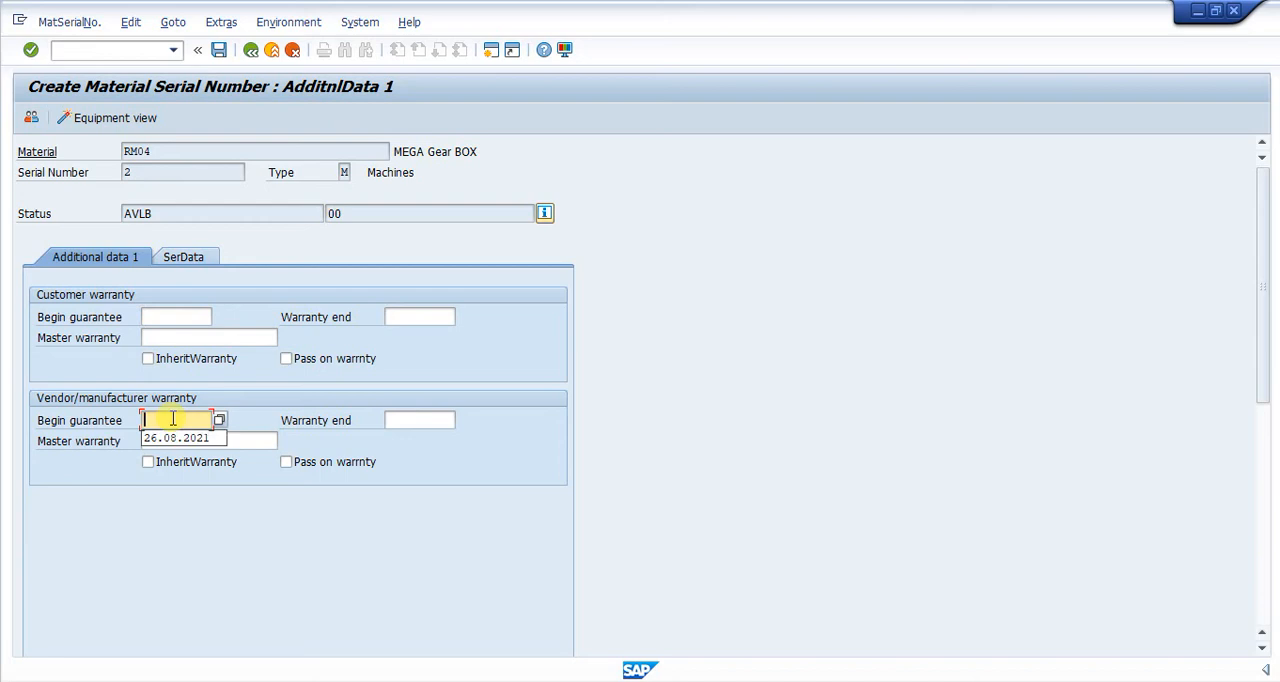
click(180, 436)
click(410, 420)
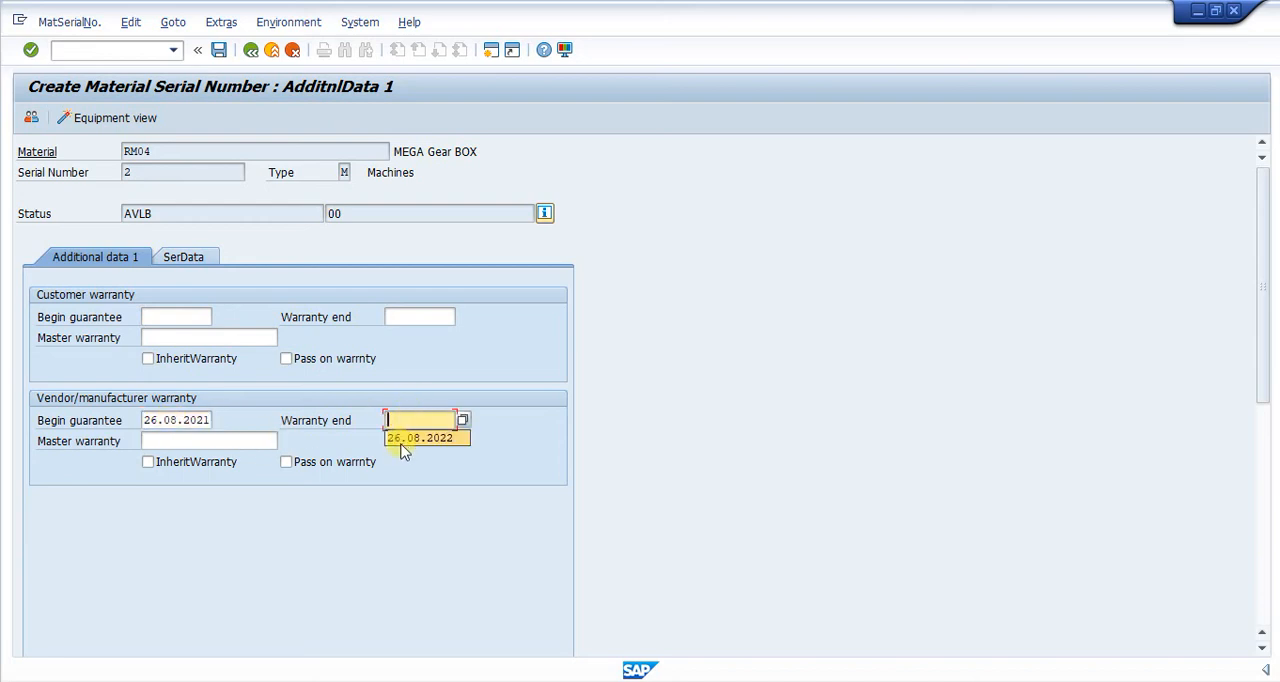
click(403, 438)
click(147, 466)
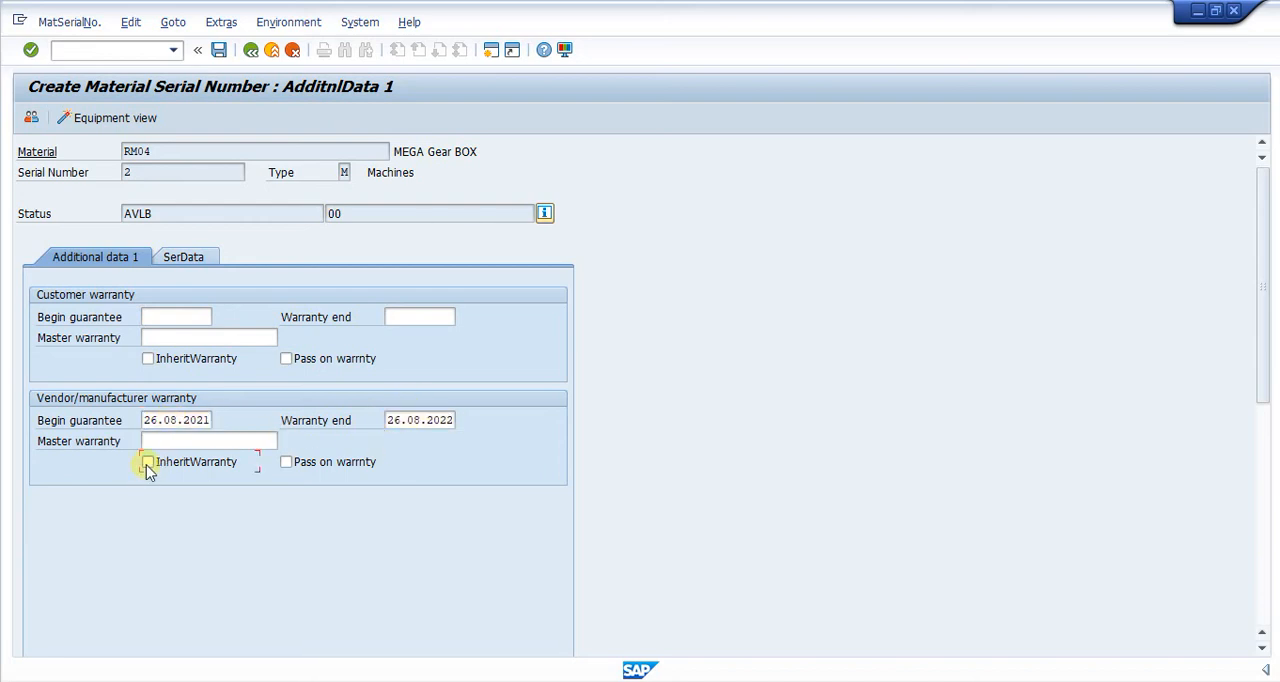
click(286, 463)
click(219, 50)
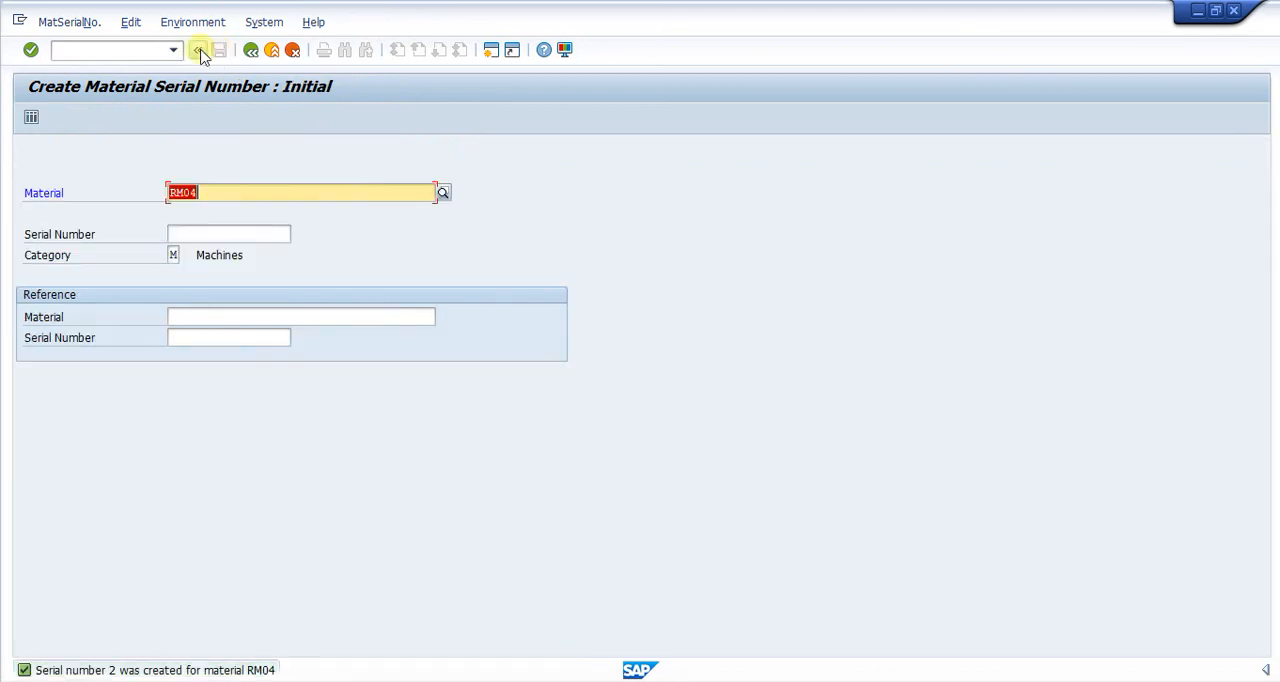
Display the list of material RM04's serial numbers with transaction IQ03, leaving the serial number blank.
click(76, 54)
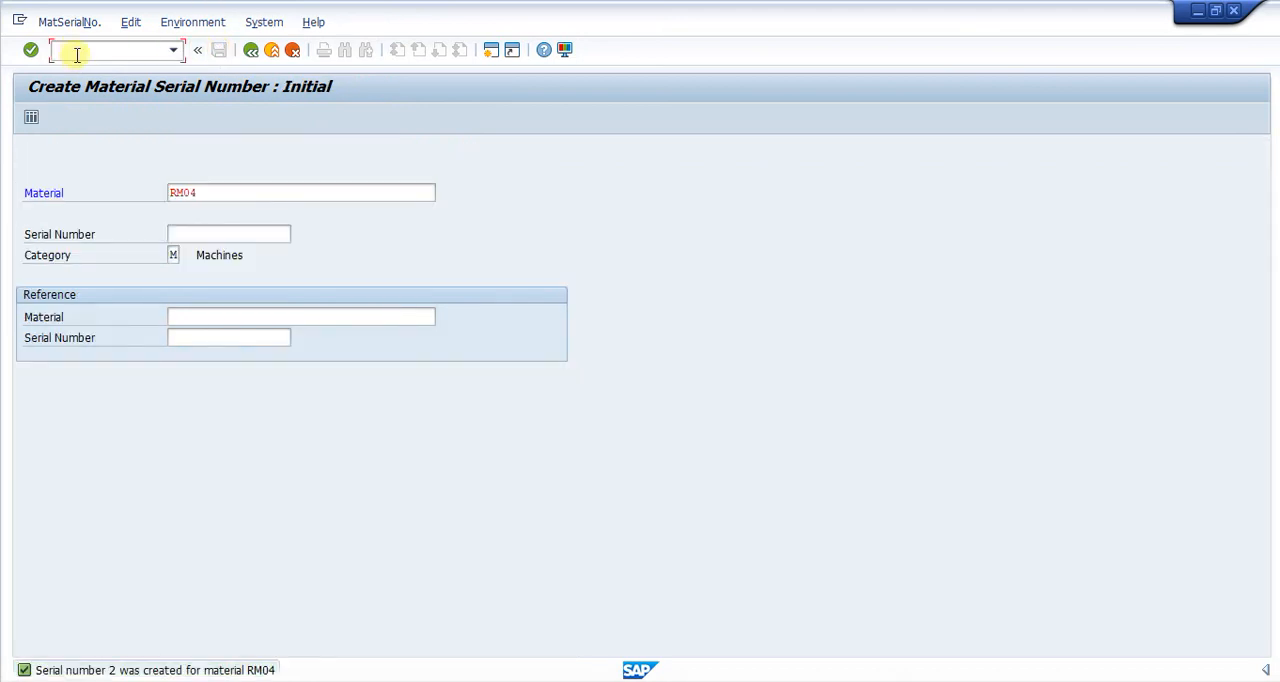
text(/niiq03)
key(Return)
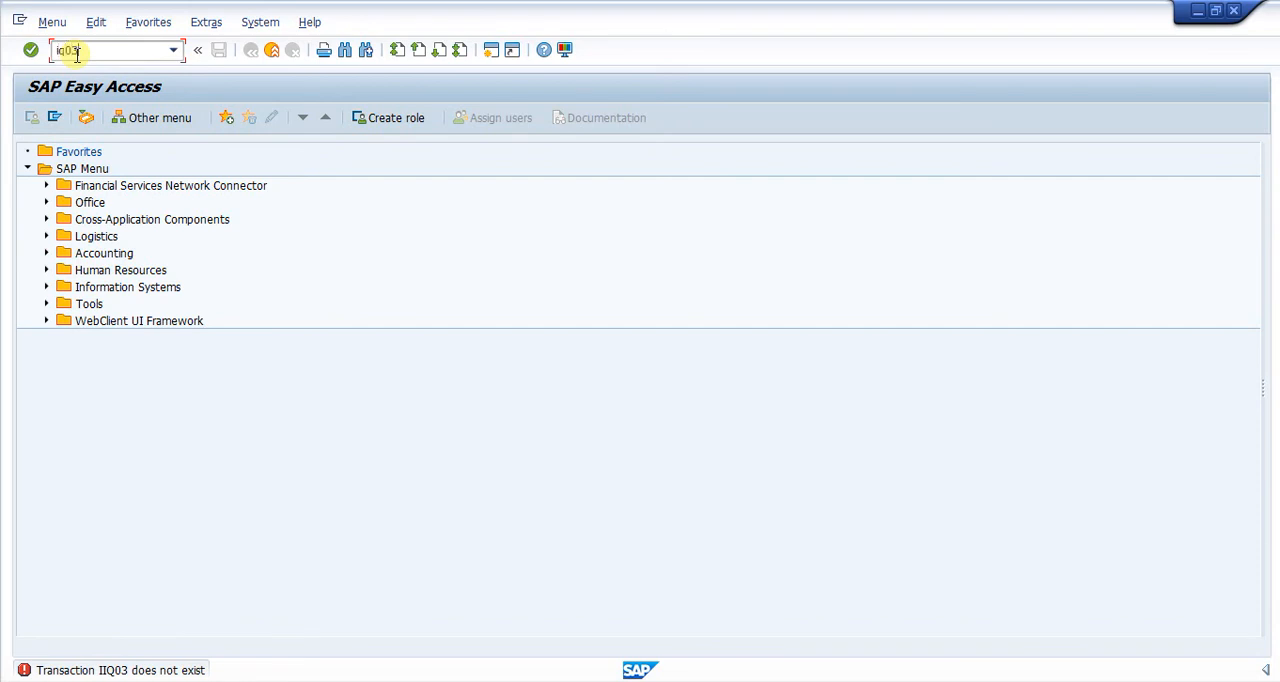
key(Return)
click(189, 234)
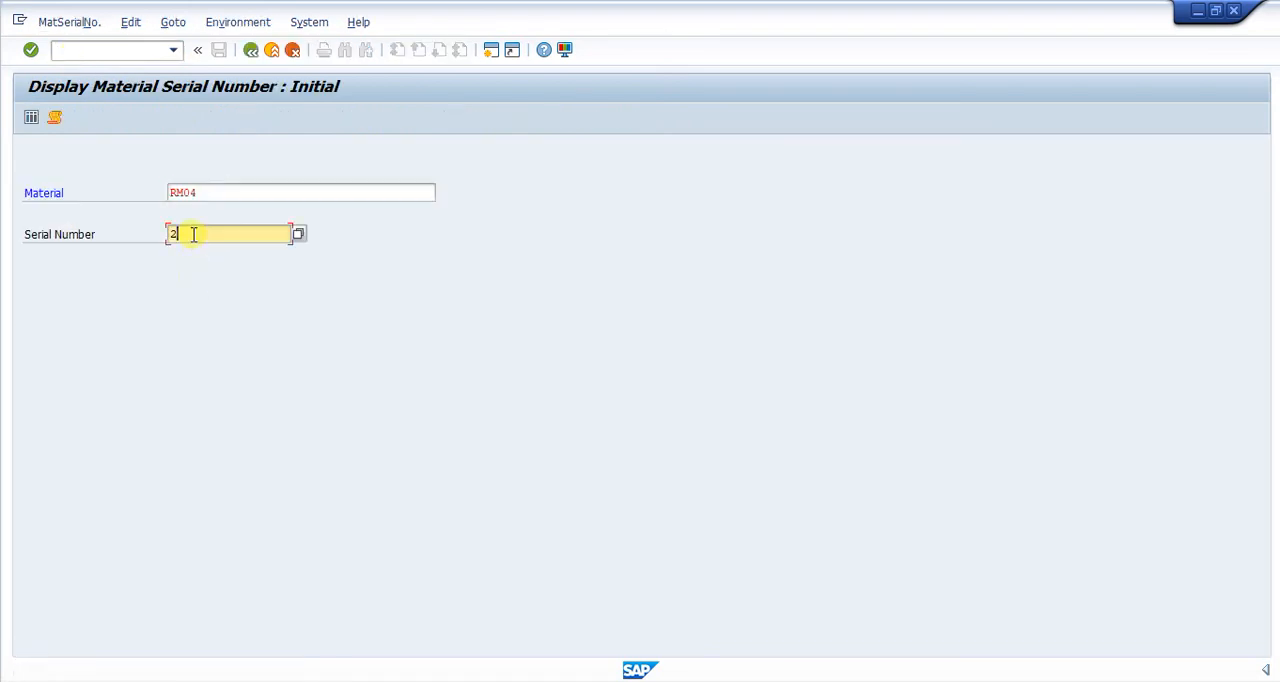
key(BackSpace)
click(443, 246)
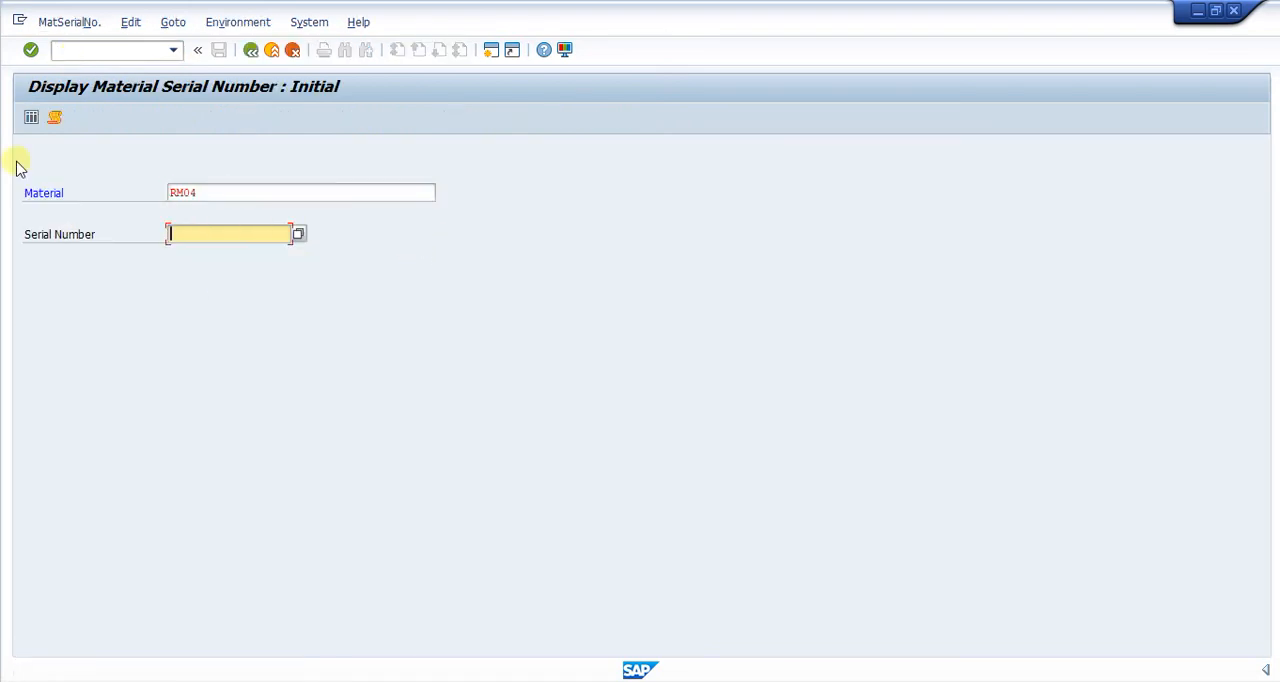
key(Return)
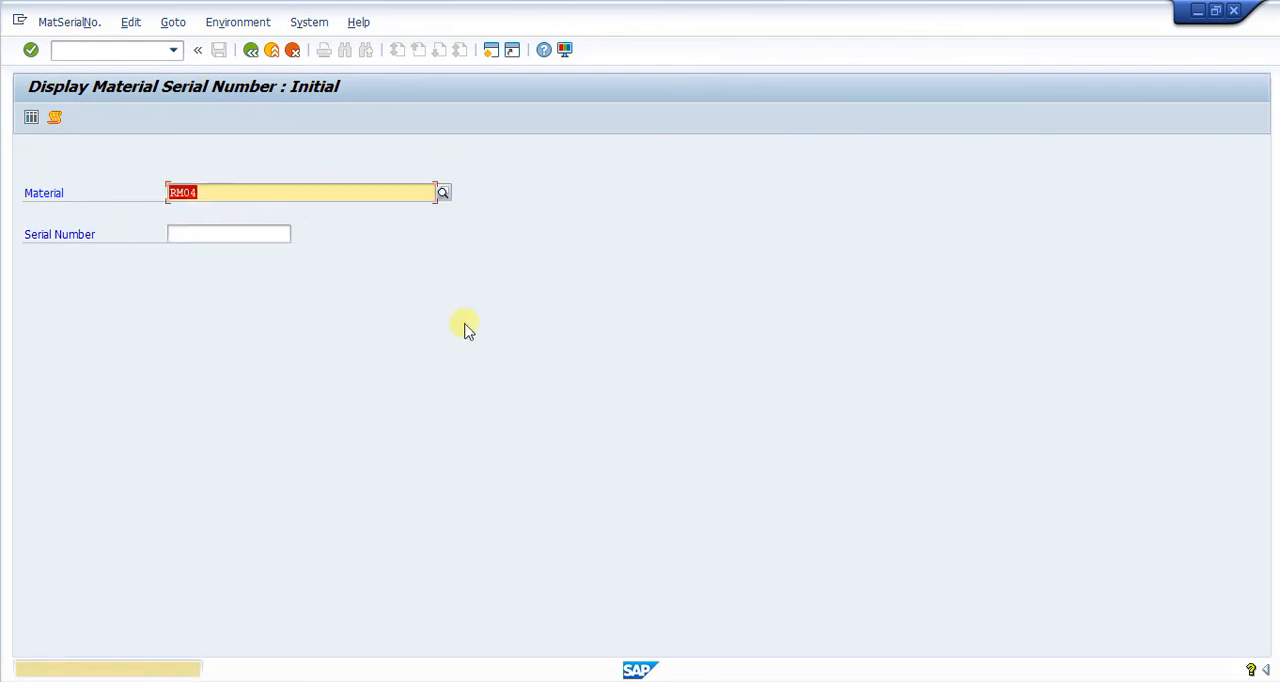
key(Return)
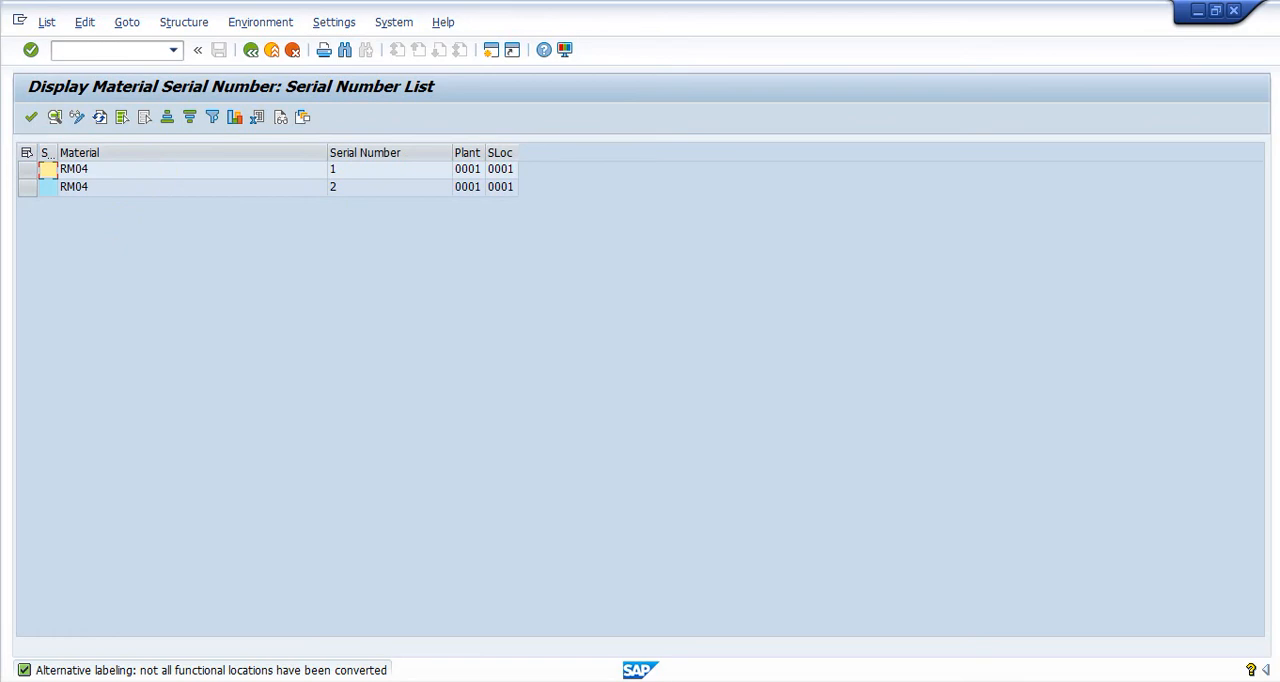
Switch to Notepad and add the line "Create Serian Number --> IQ01" below the material master note.
key(alt+Tab)
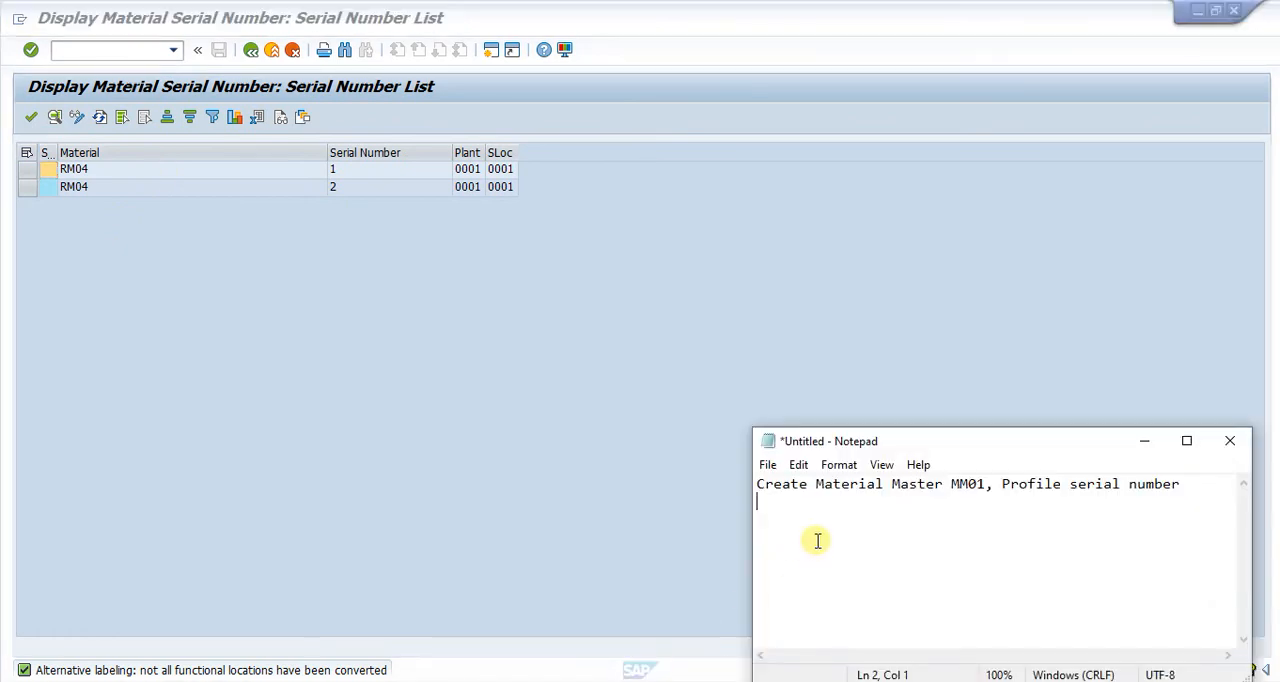
text(eate Serian Num)
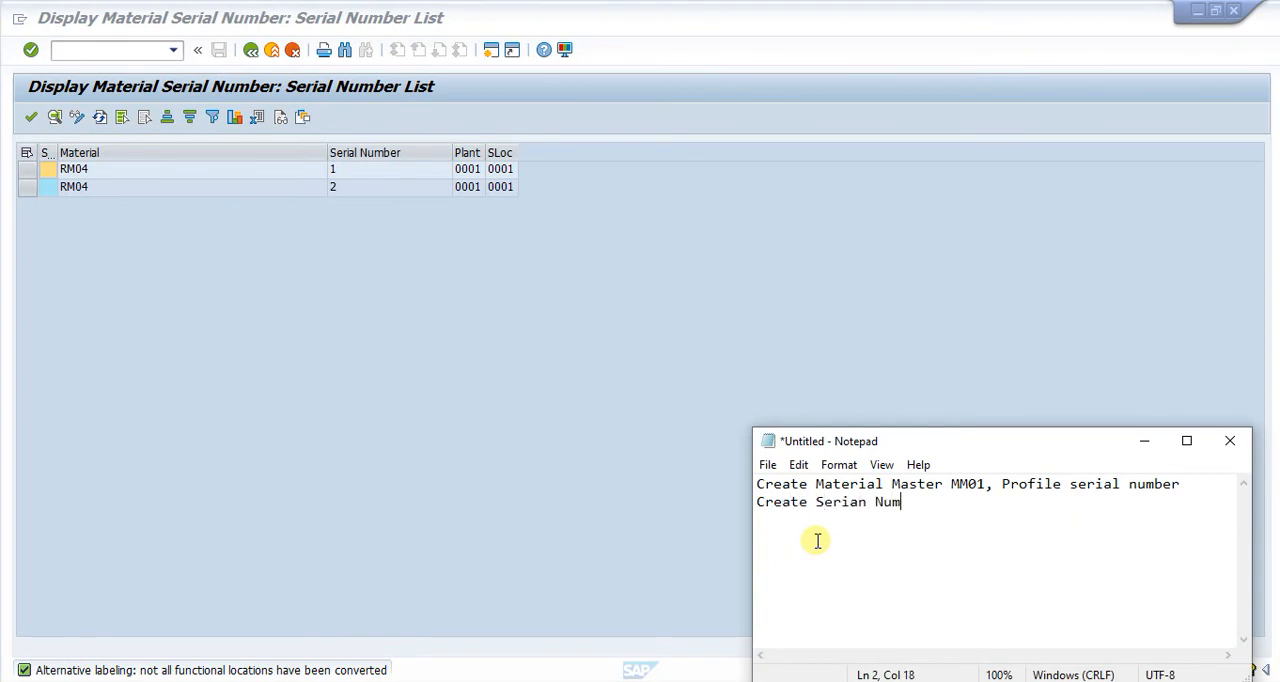
text(ber --> IQ01)
key(Left)
key(Left)
key(Down)
key(Right)
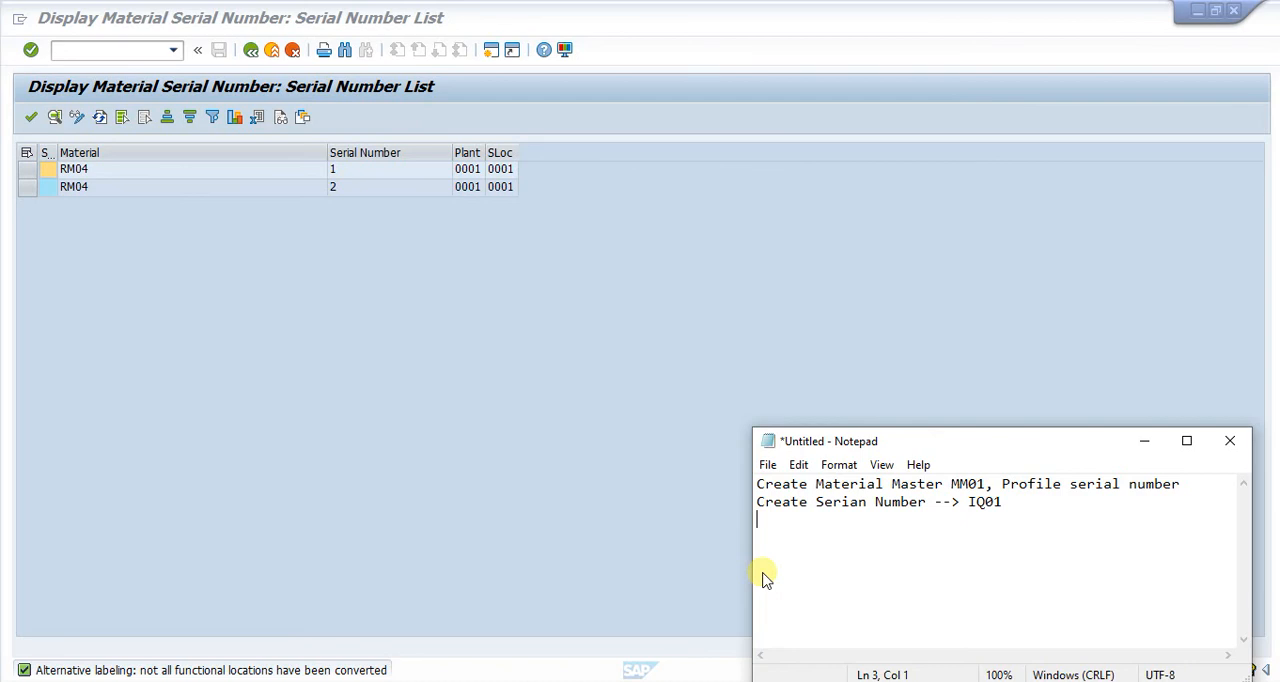
Switch back to SAP, leave the serial number list and start the functional location structure transaction IH01.
click(77, 51)
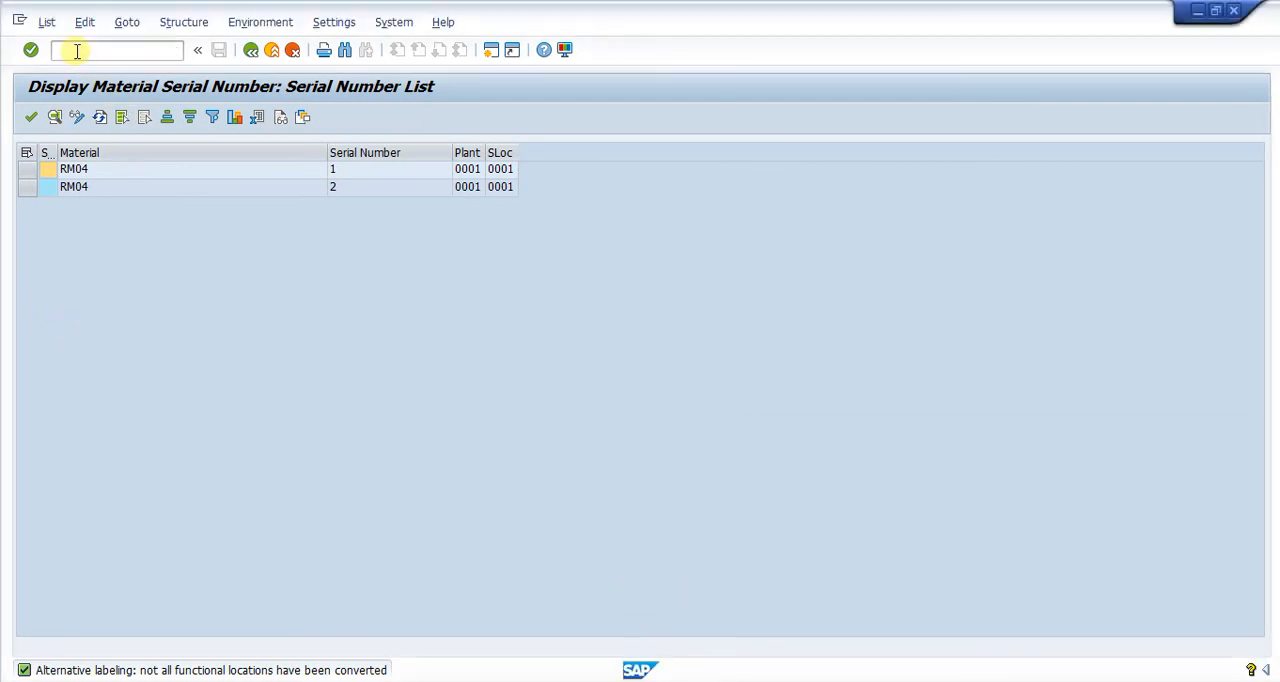
click(77, 51)
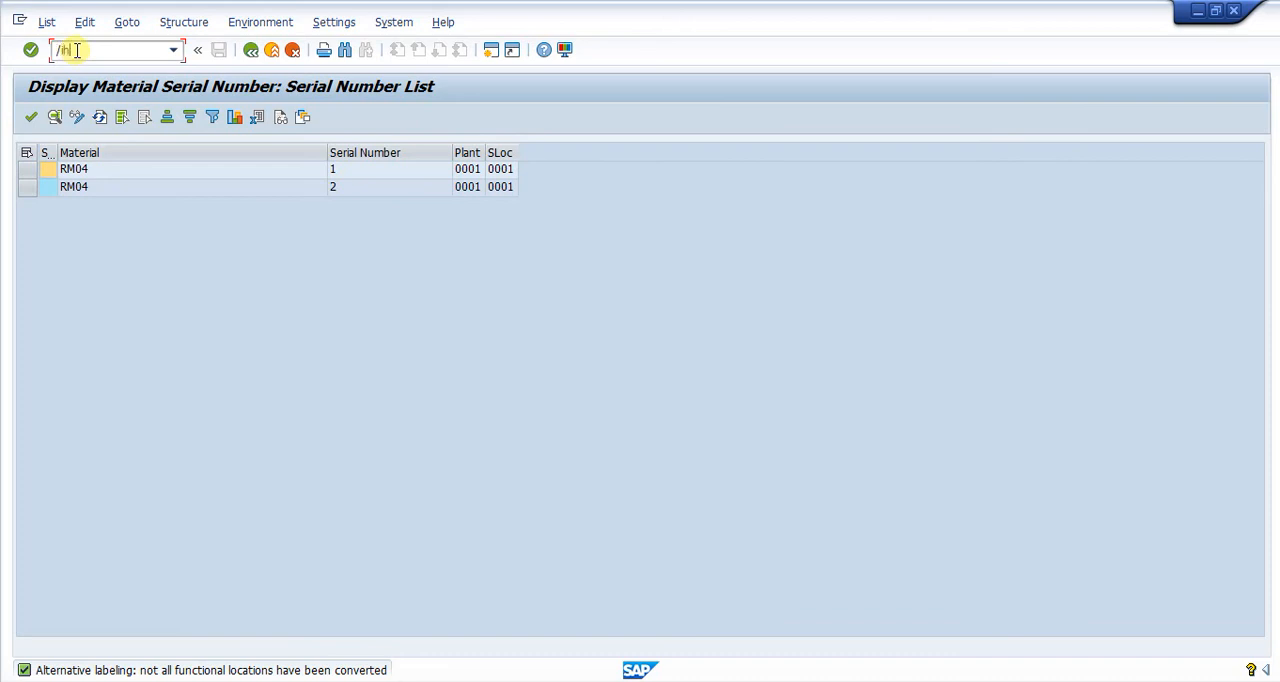
key(Return)
key(Return)
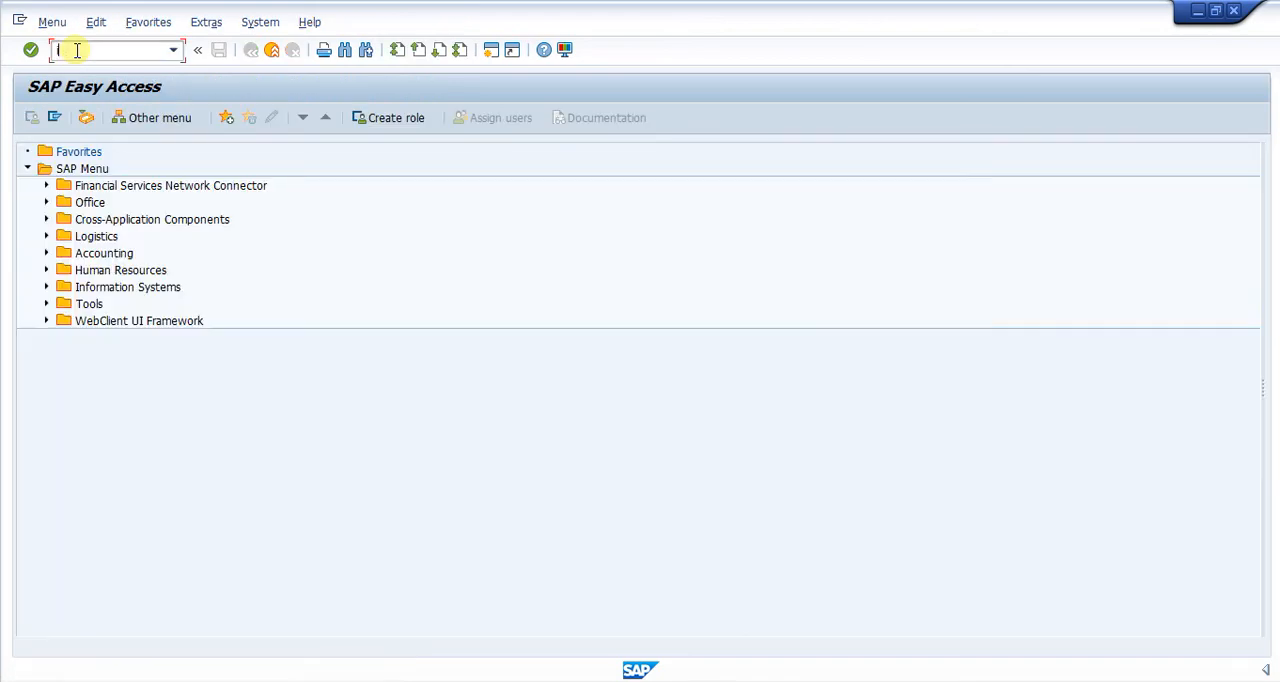
text(ih01)
key(Return)
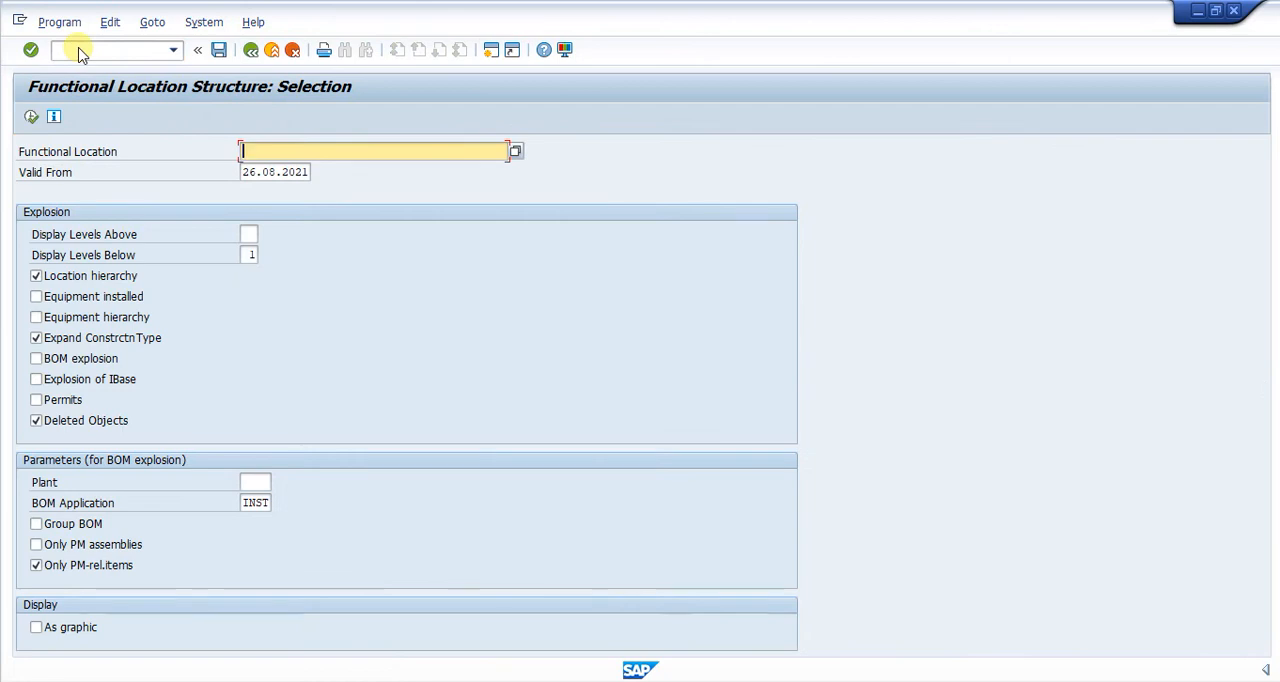
Display functional location MEGA's whole expanded structure, including installed equipment, BOM explosion and explosion of IBase.
text(MEGA)
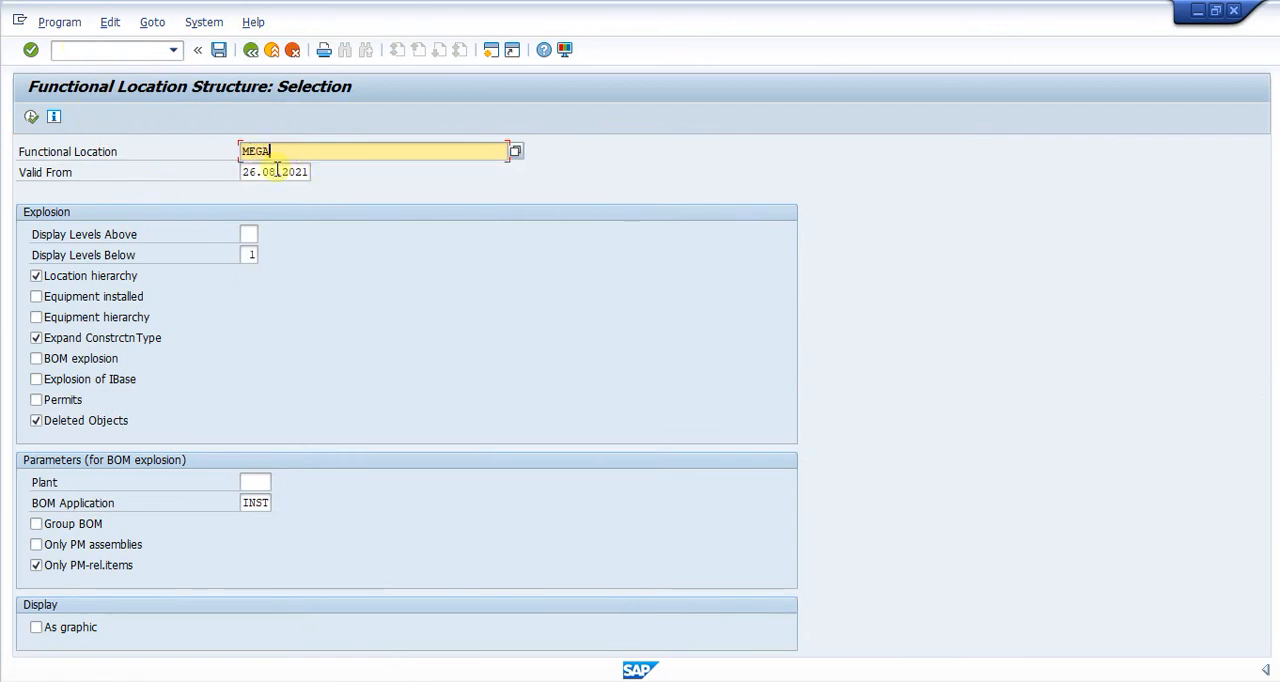
click(36, 296)
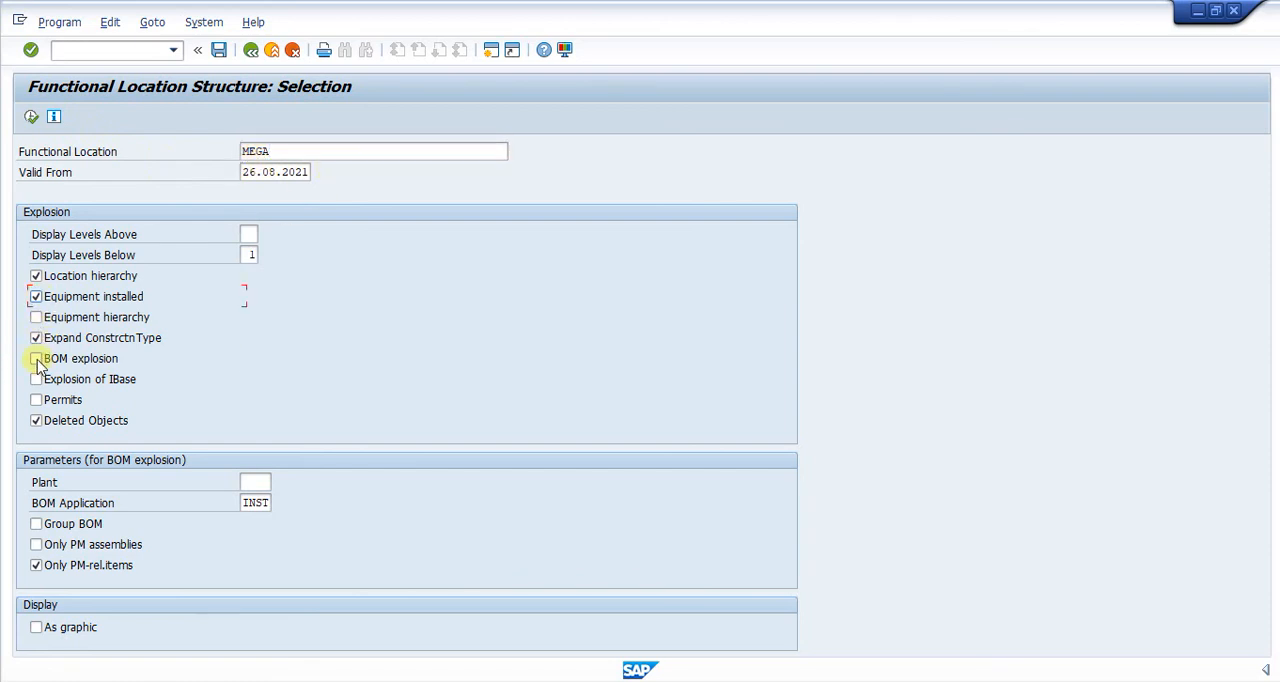
click(36, 358)
click(36, 379)
click(31, 117)
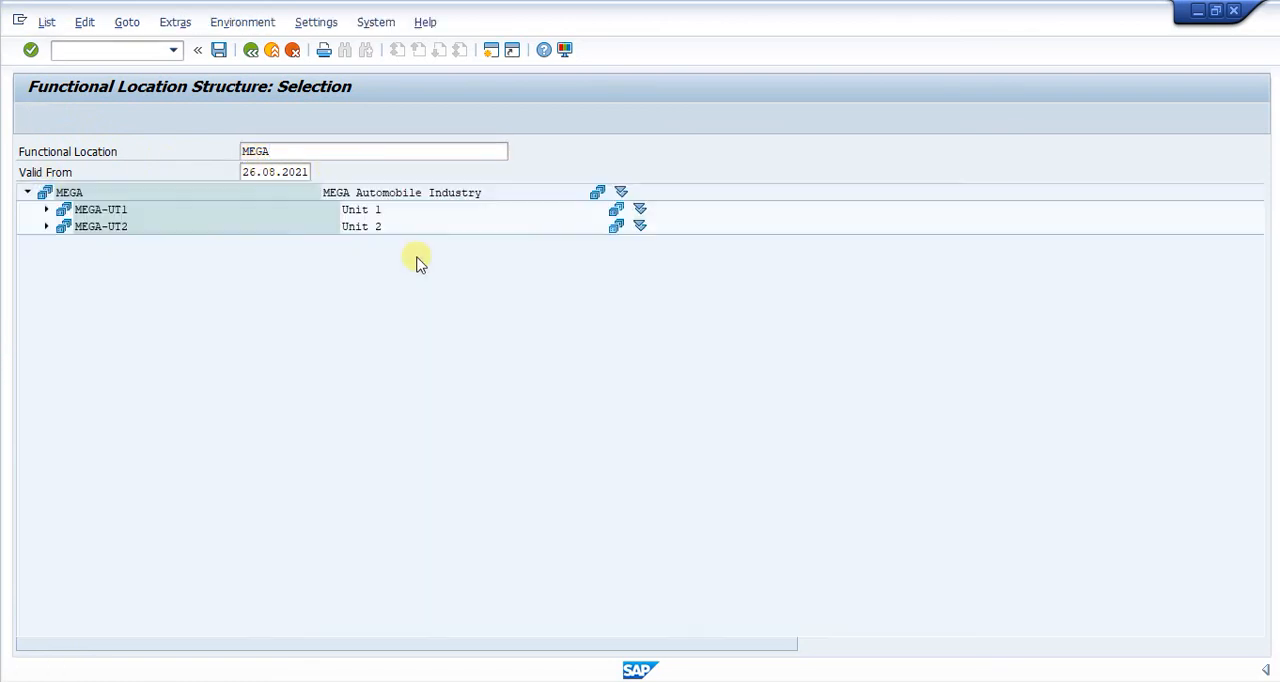
click(240, 118)
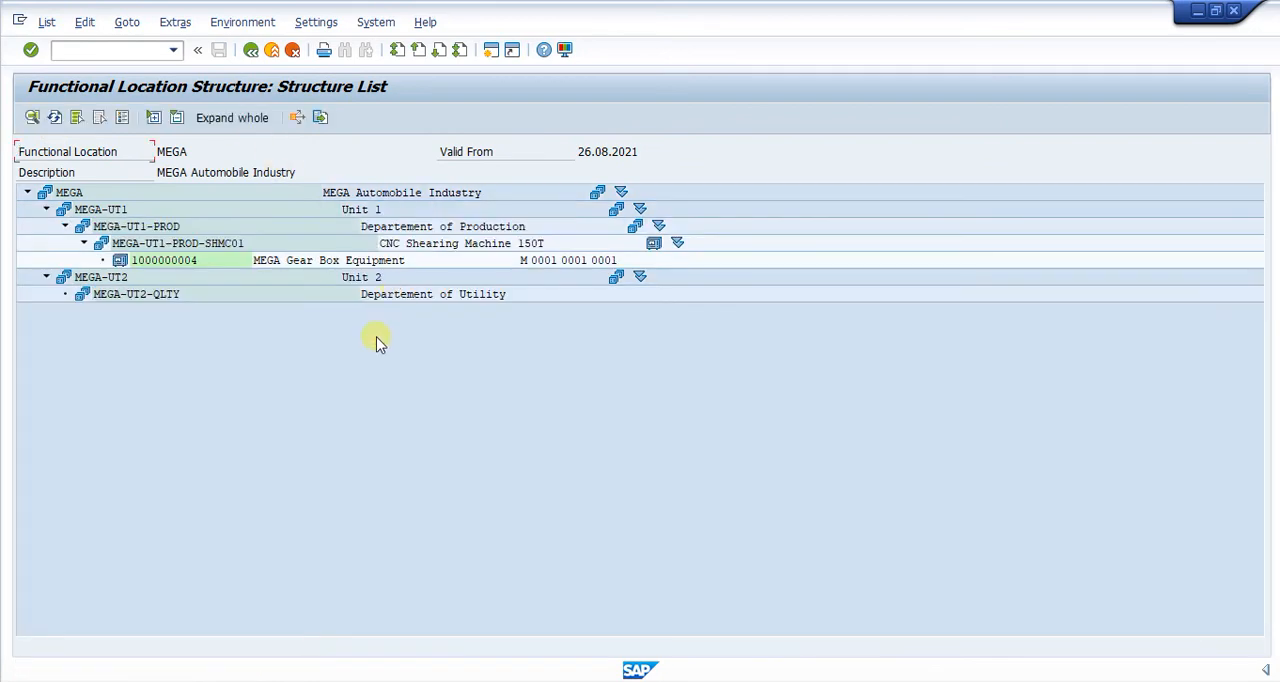
click(177, 259)
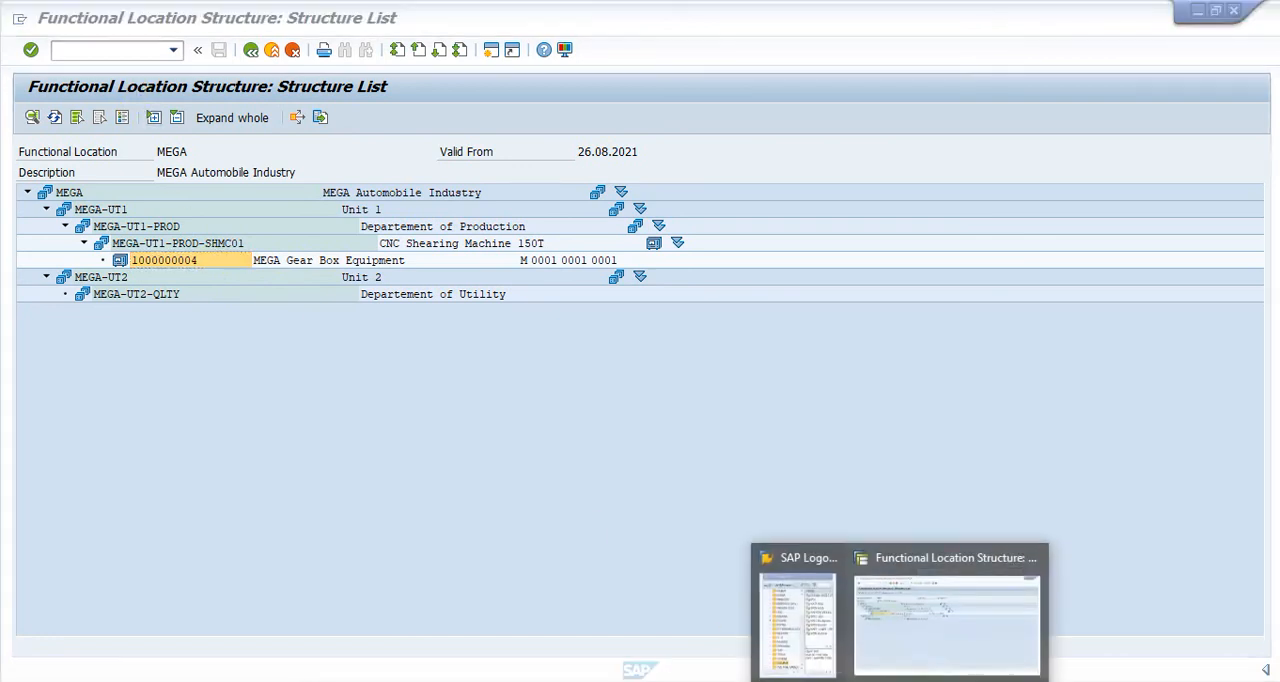
click(1000, 628)
click(88, 46)
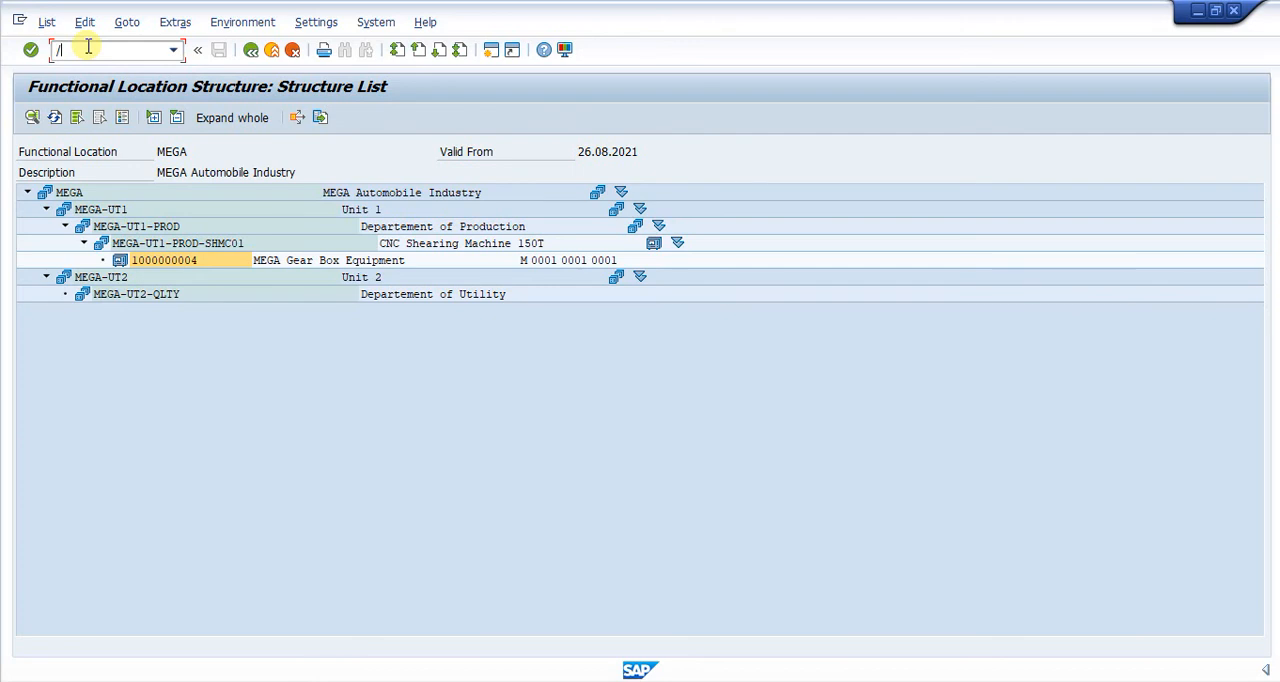
text(/oie03)
key(Return)
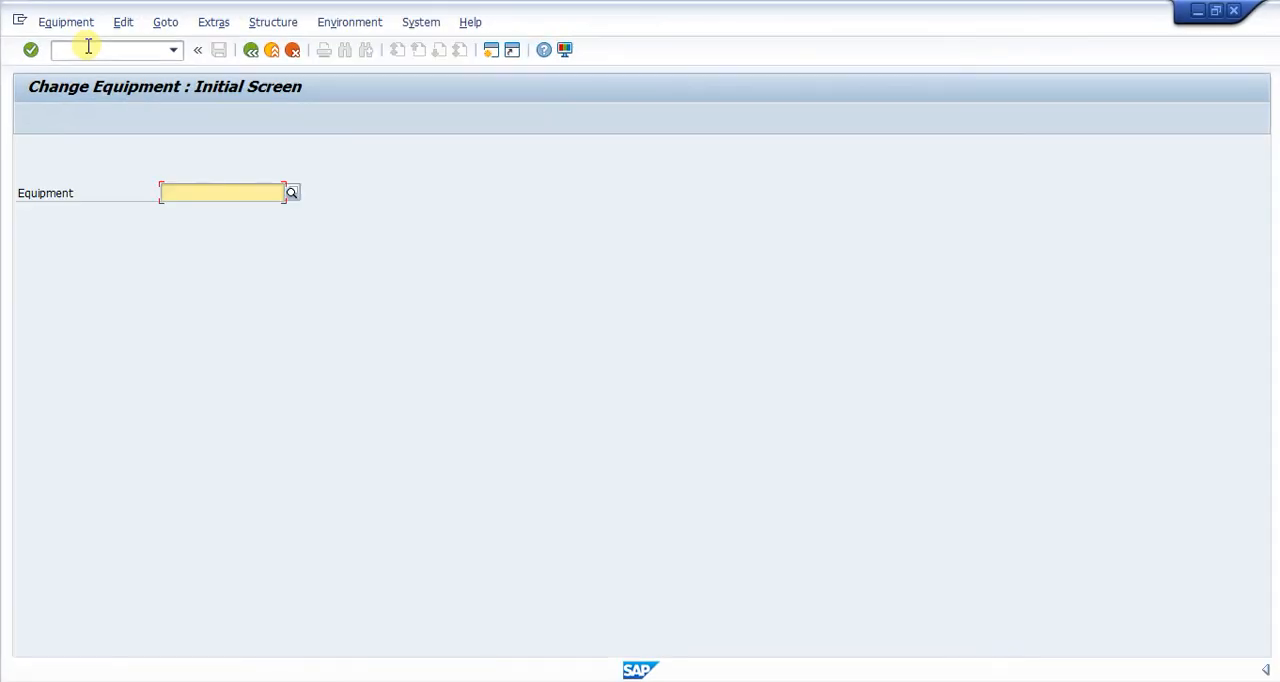
text(1000000004)
key(Return)
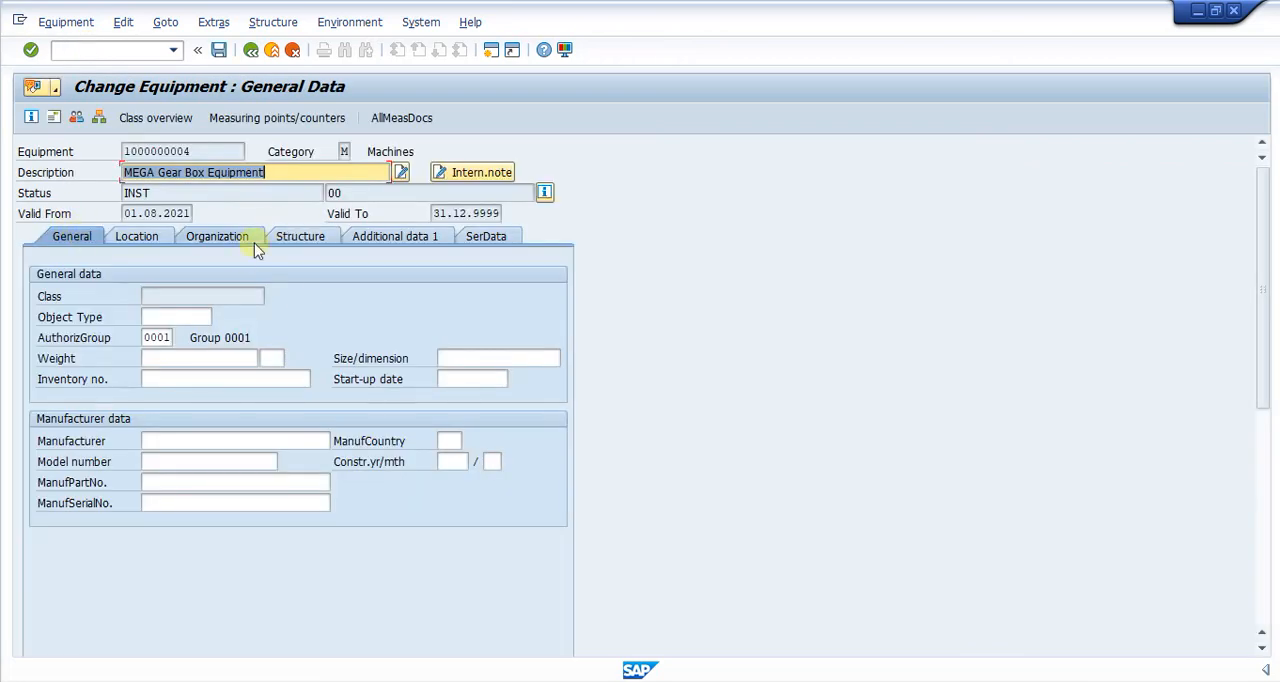
Review the equipment's location, organization and structure data, and disable inheriting and passing on its customer warranty.
click(137, 238)
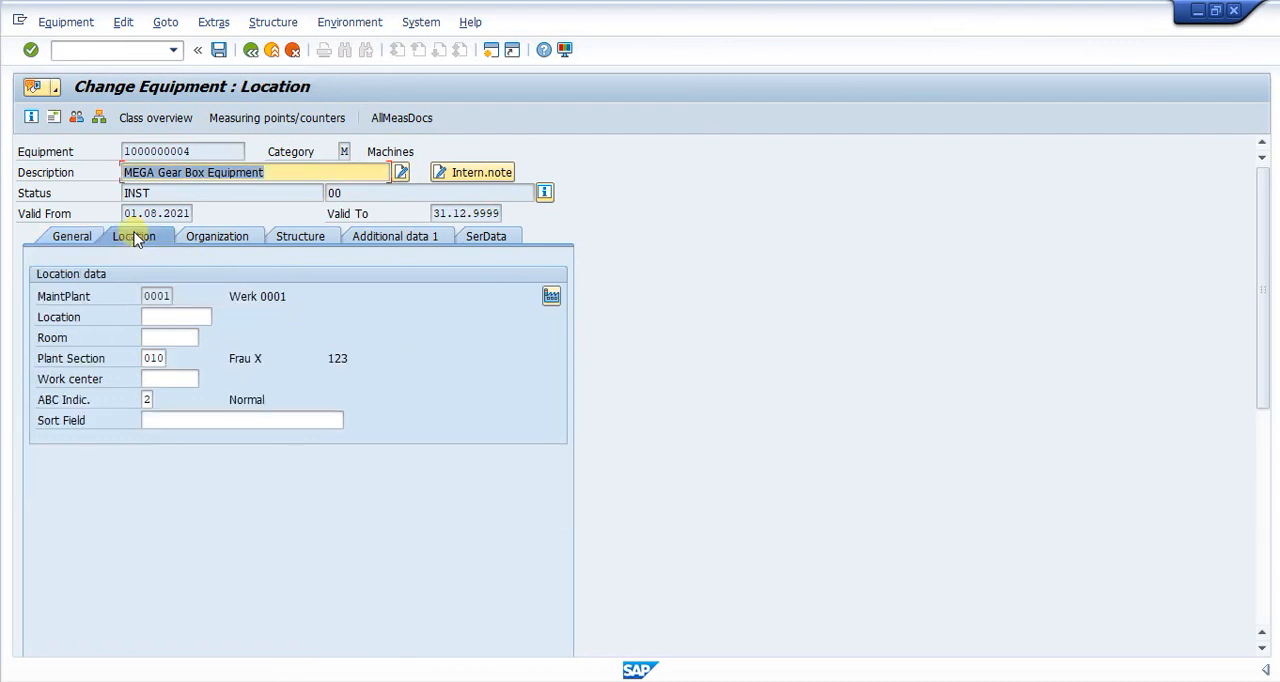
click(230, 239)
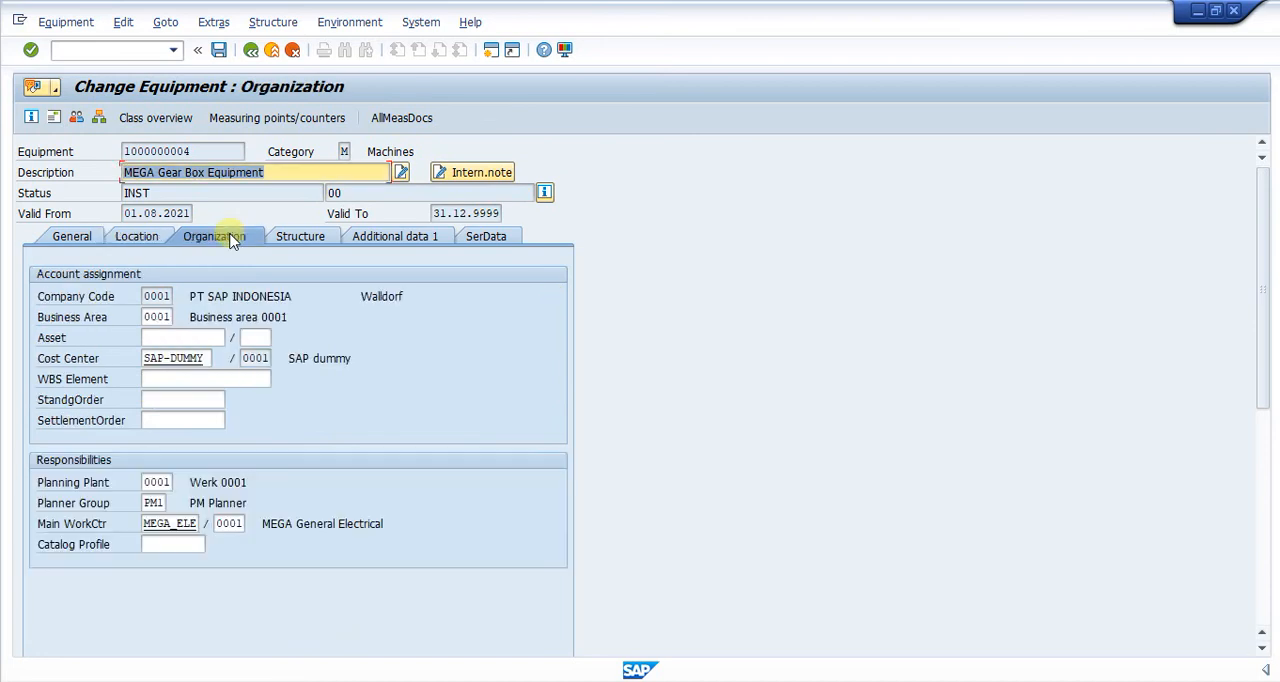
click(312, 242)
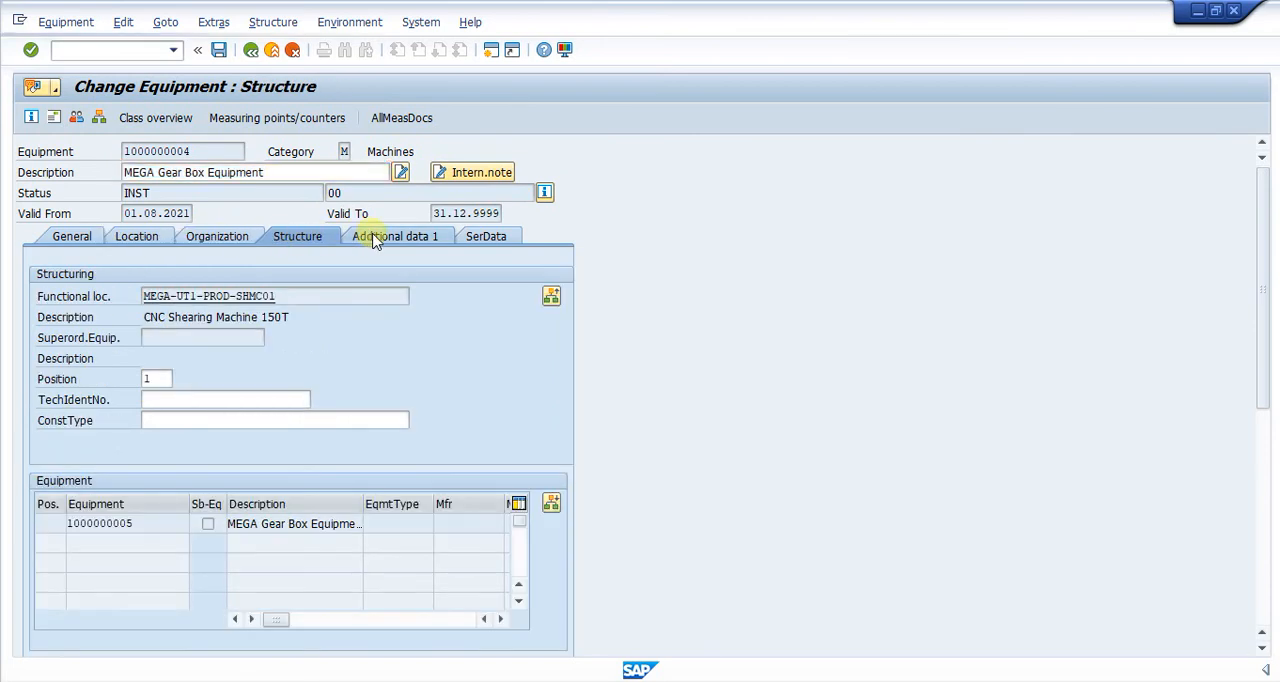
click(373, 238)
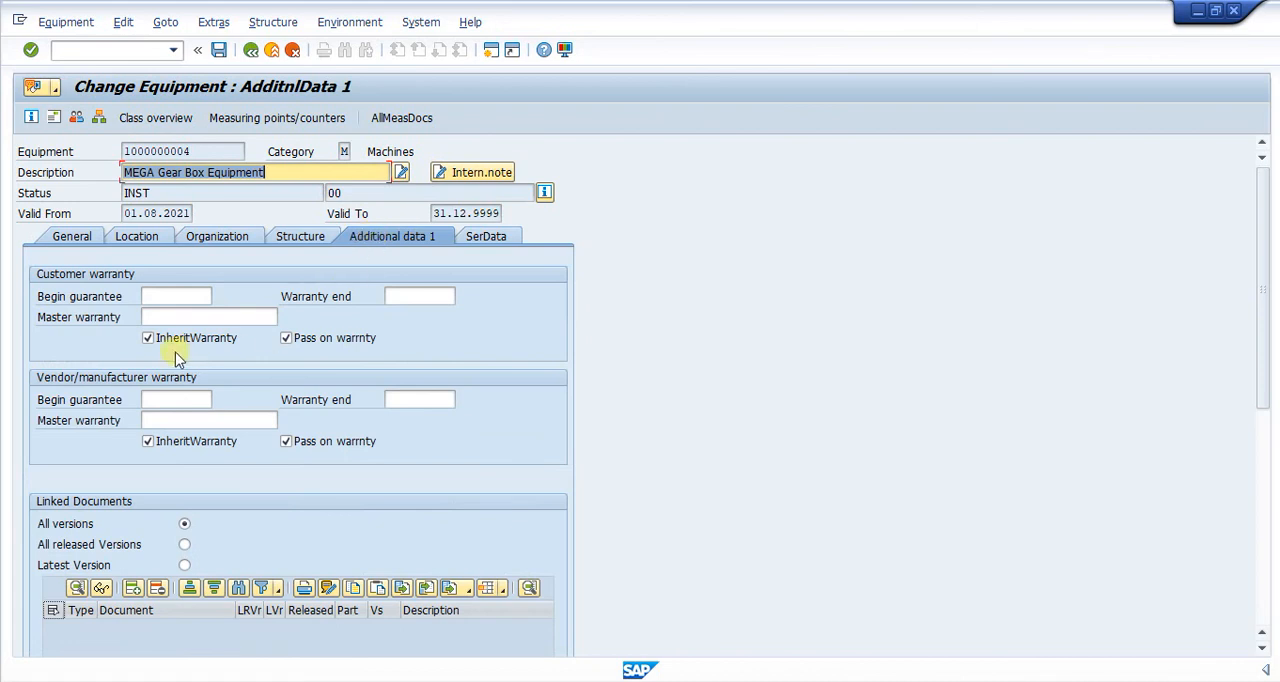
click(148, 338)
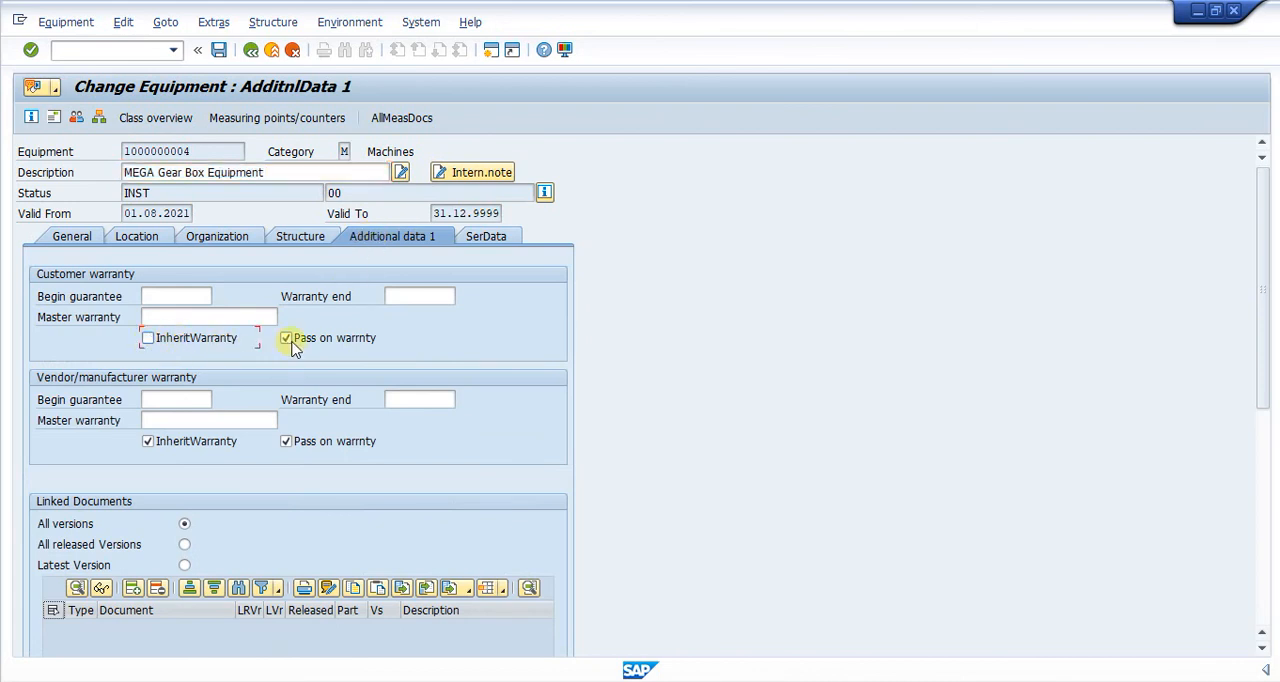
Enter material RM04 and serial number 1 in the equipment's serial data and try to save.
click(485, 237)
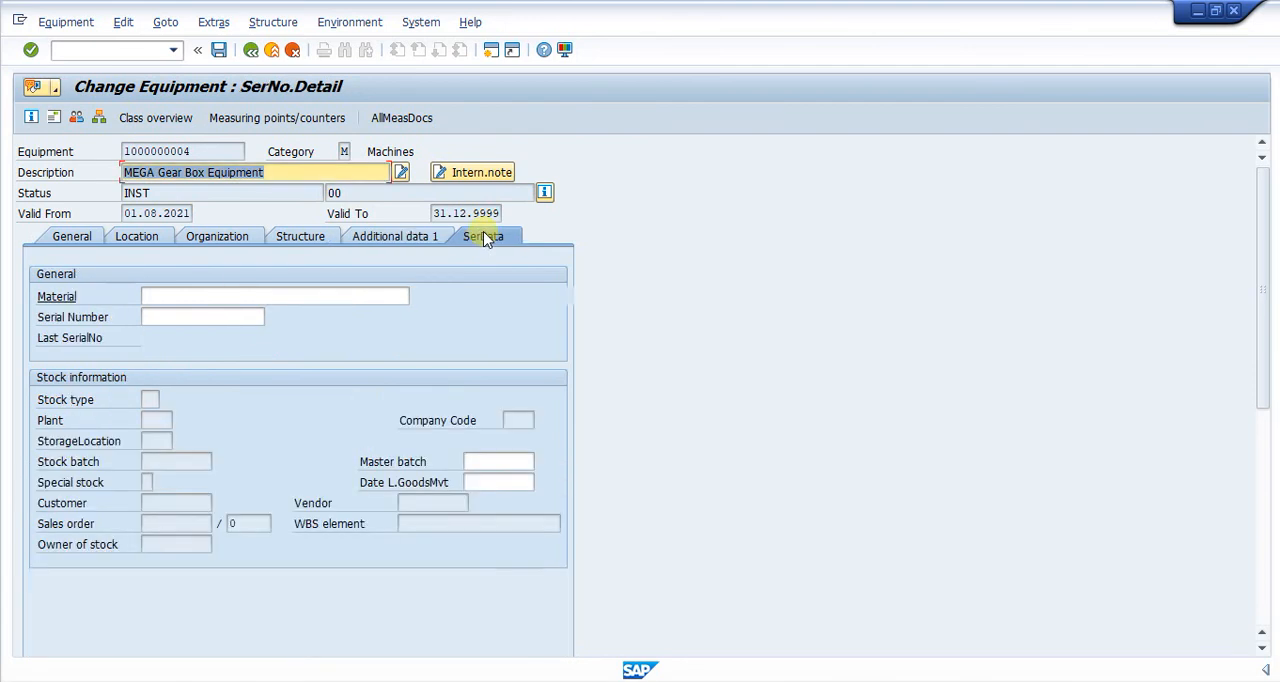
click(161, 298)
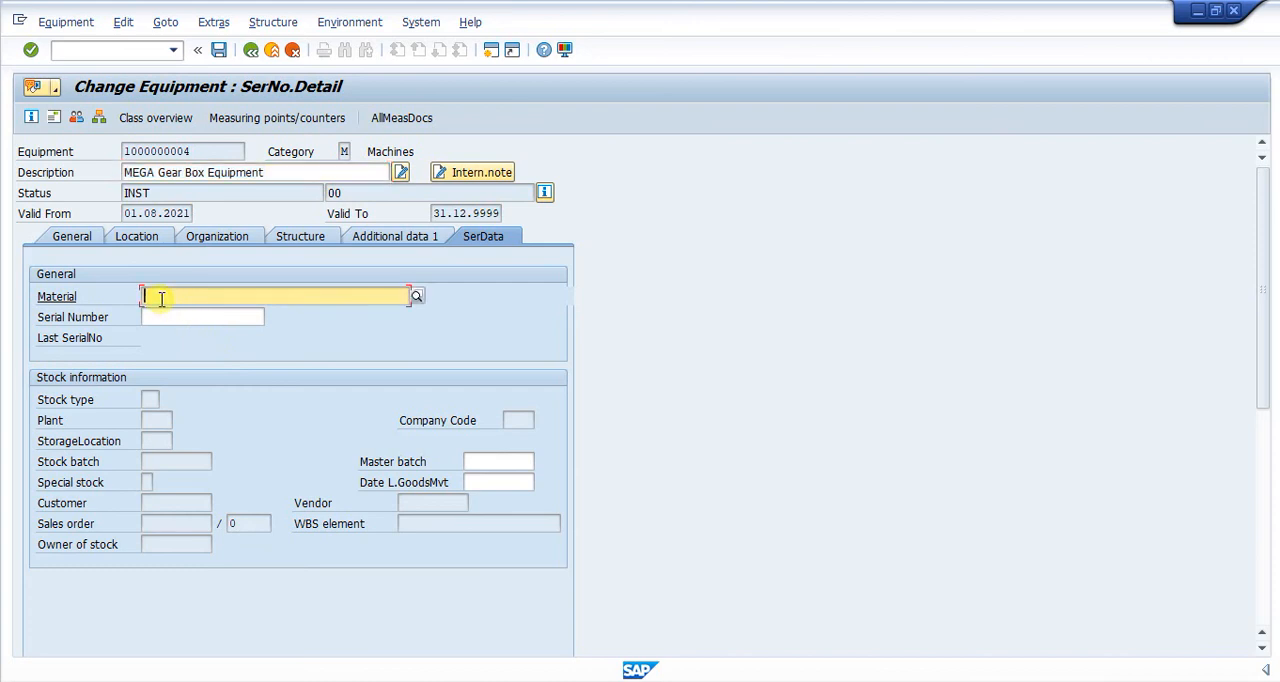
text(RM04)
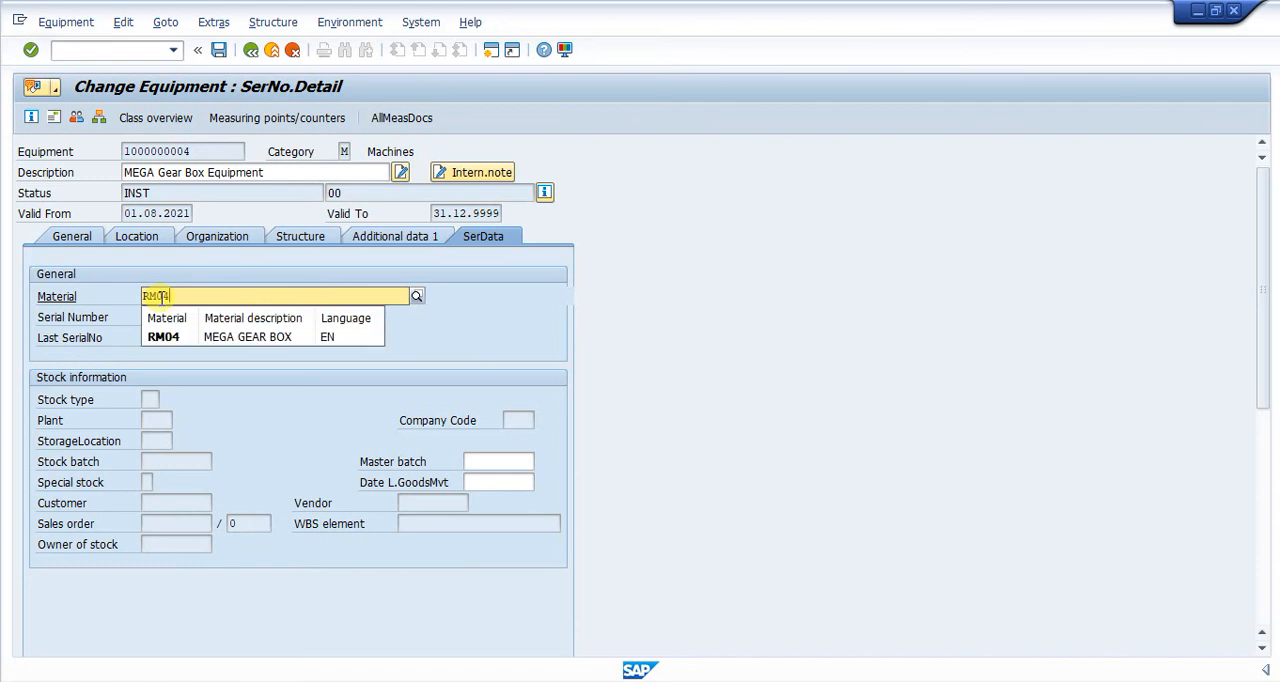
key(Return)
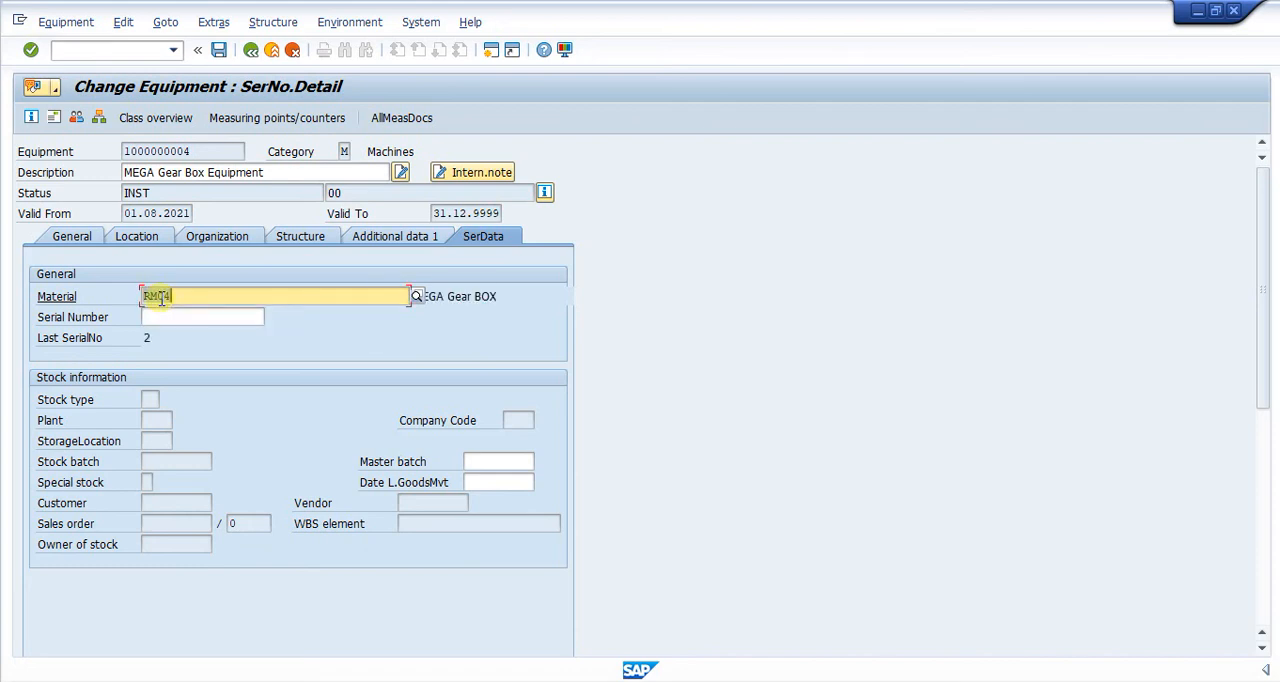
double_click(160, 297)
click(172, 319)
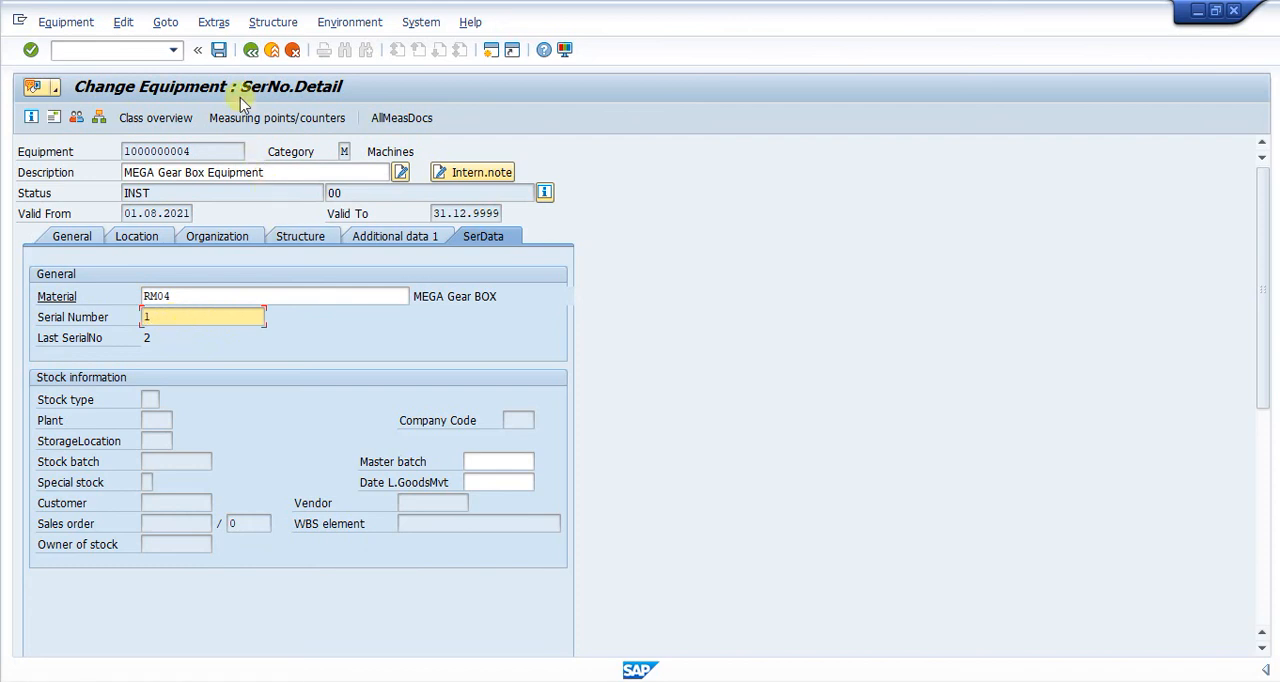
click(218, 49)
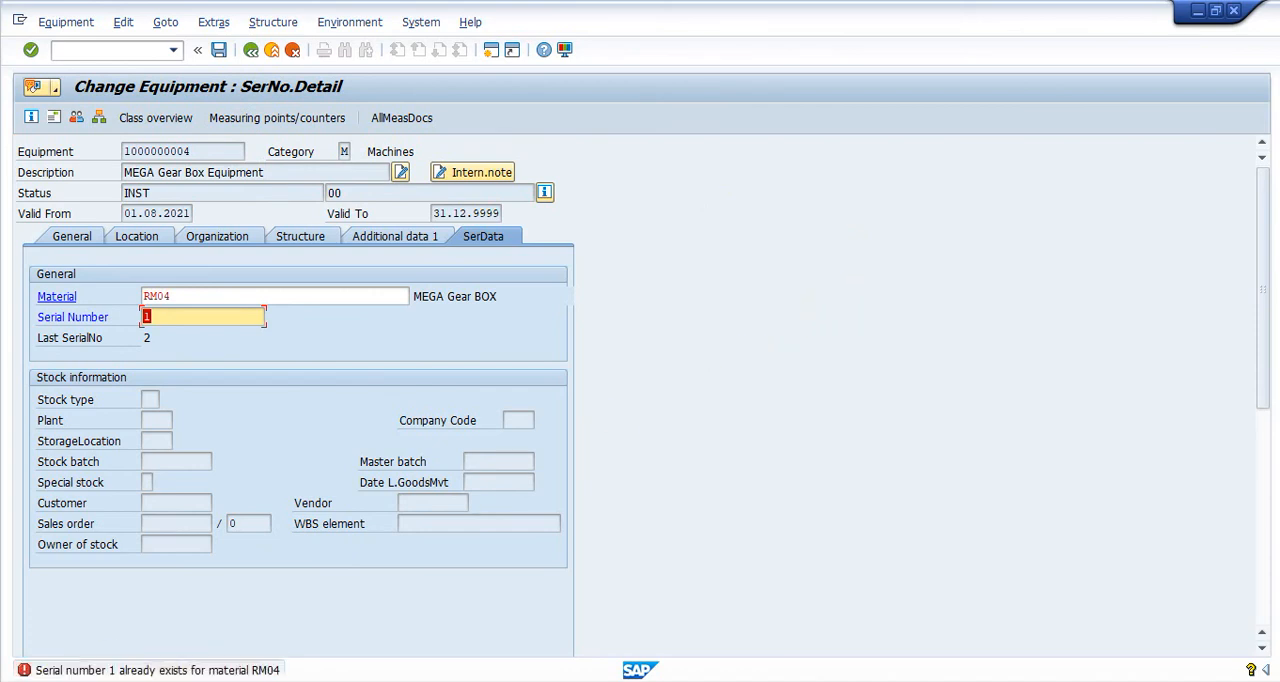
Correct the serial number in the equipment's serial data and save the equipment.
click(162, 312)
key(BackSpace)
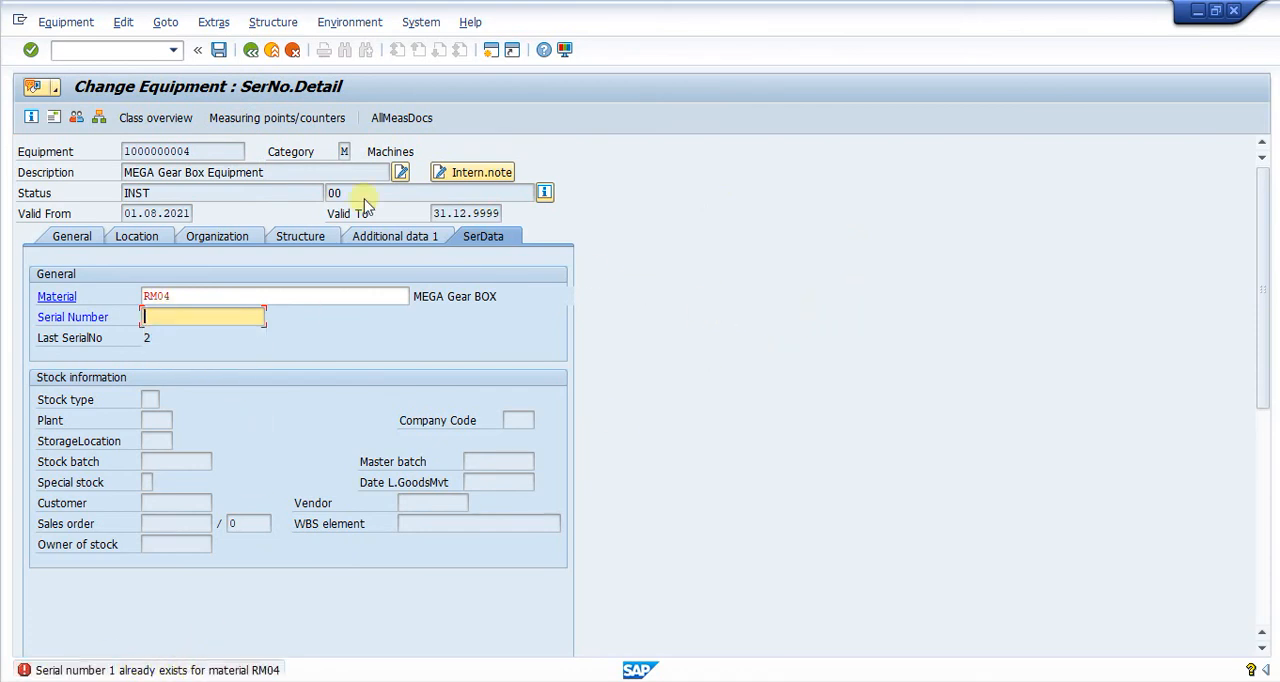
click(218, 49)
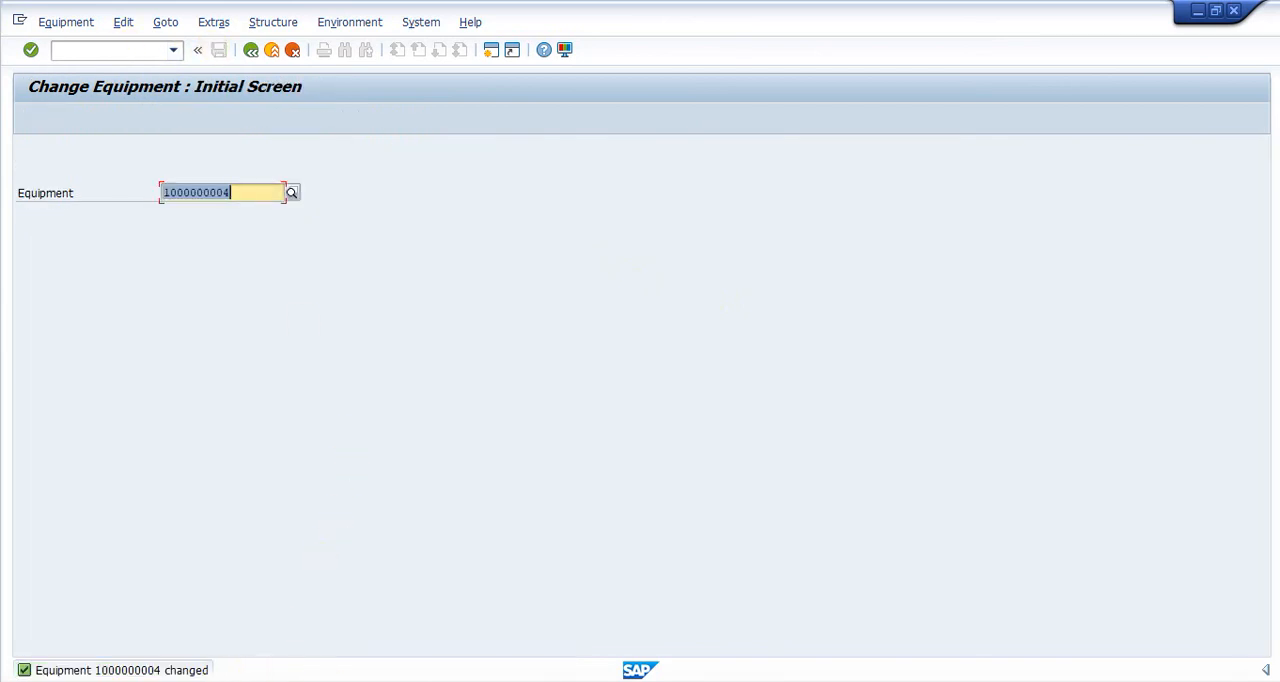
click(857, 634)
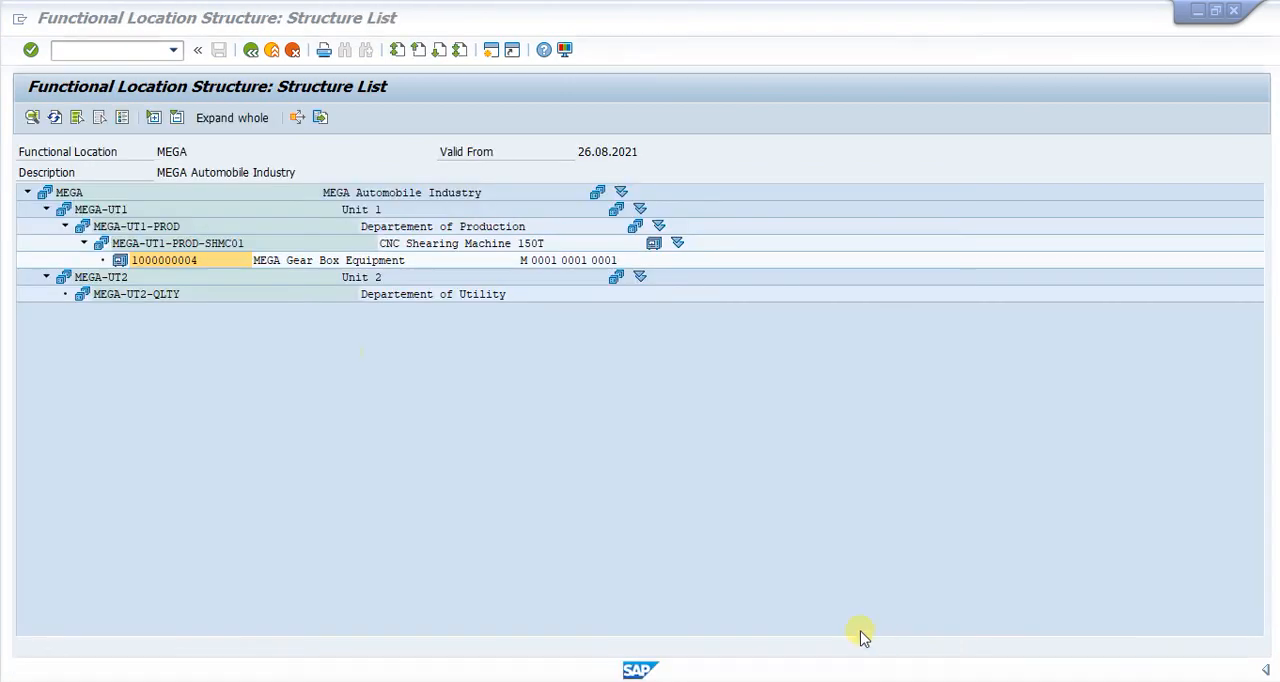
click(250, 49)
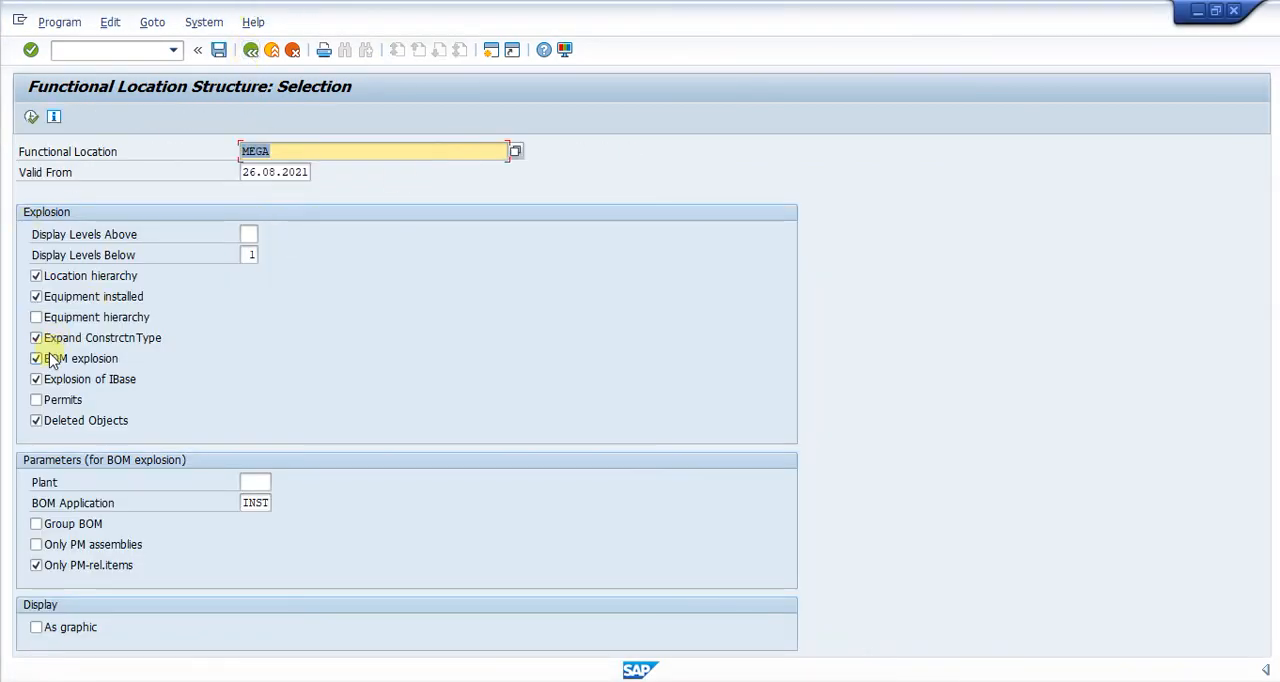
click(36, 317)
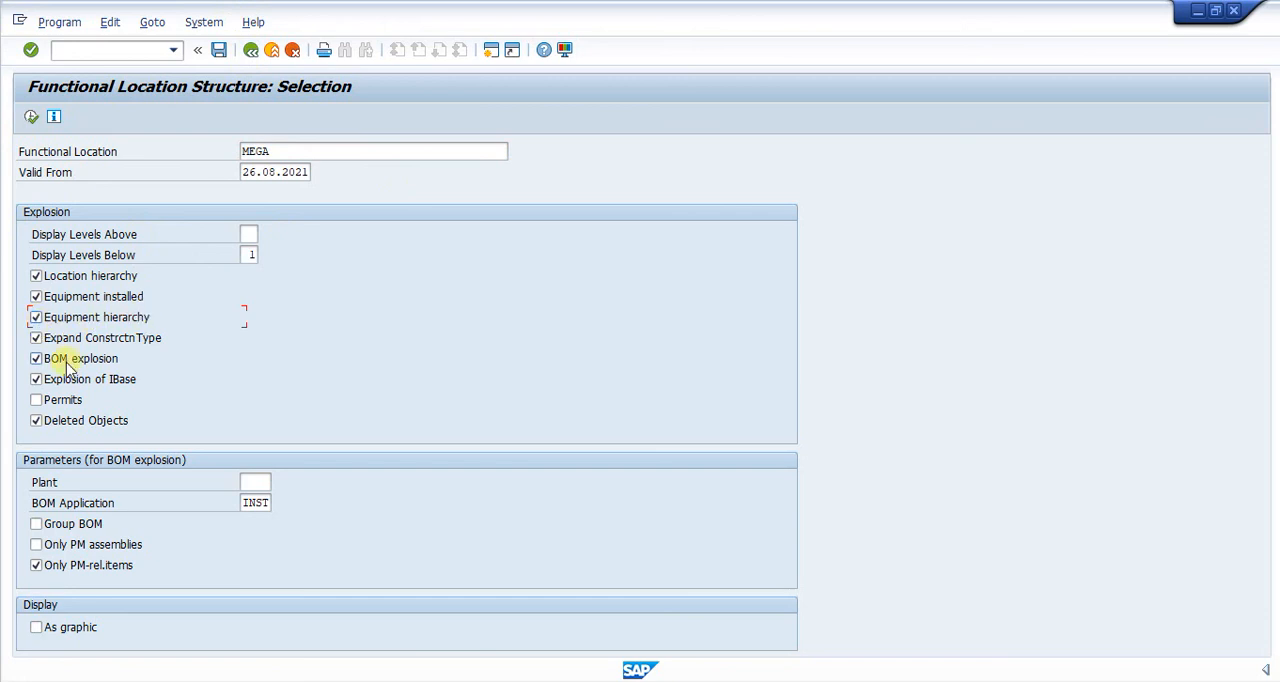
click(31, 118)
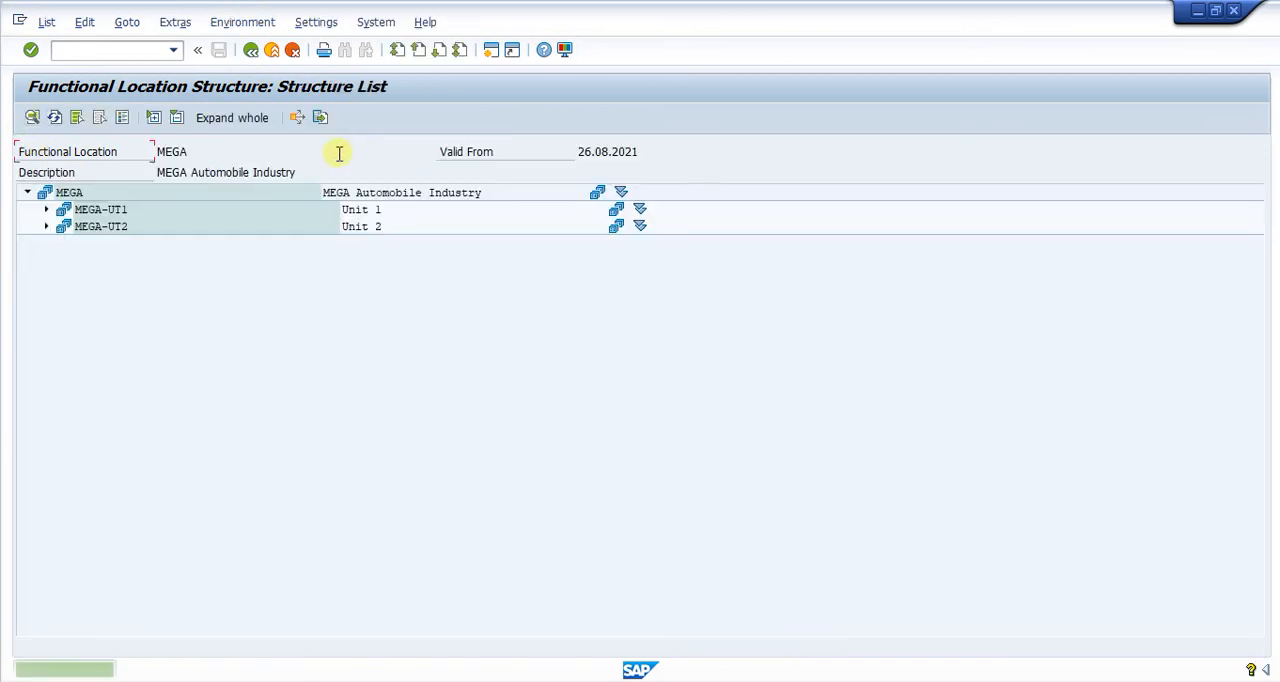
click(240, 118)
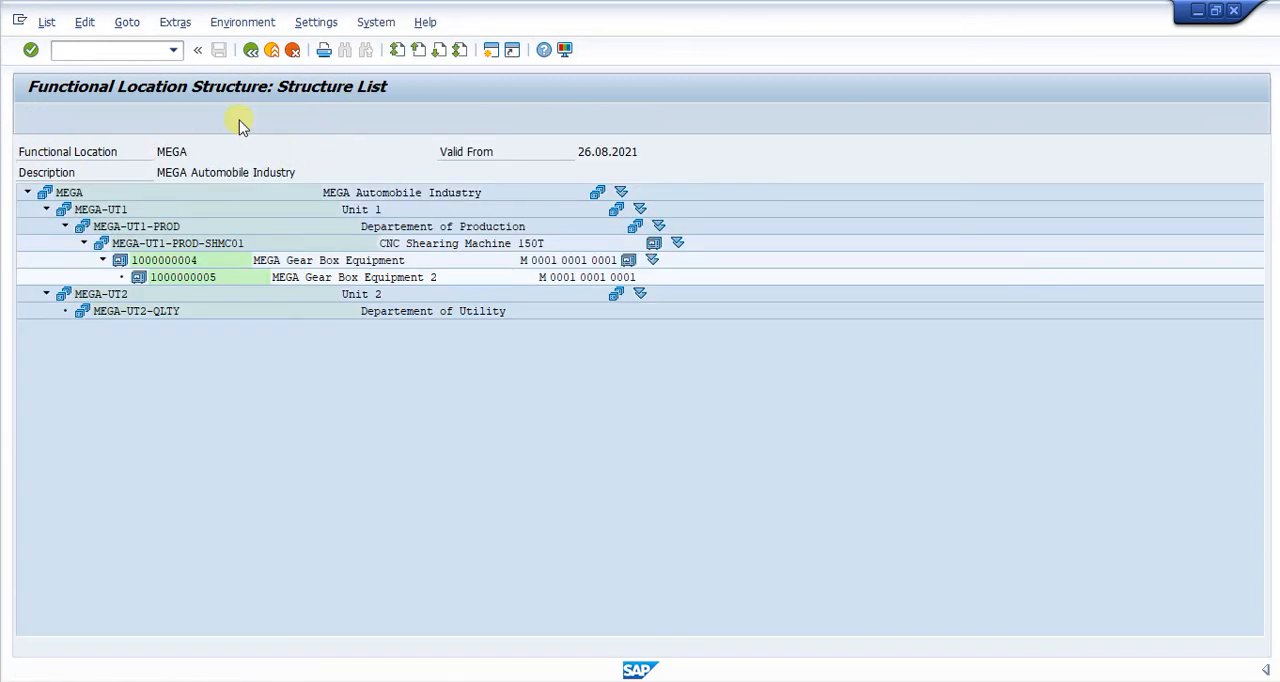
click(205, 284)
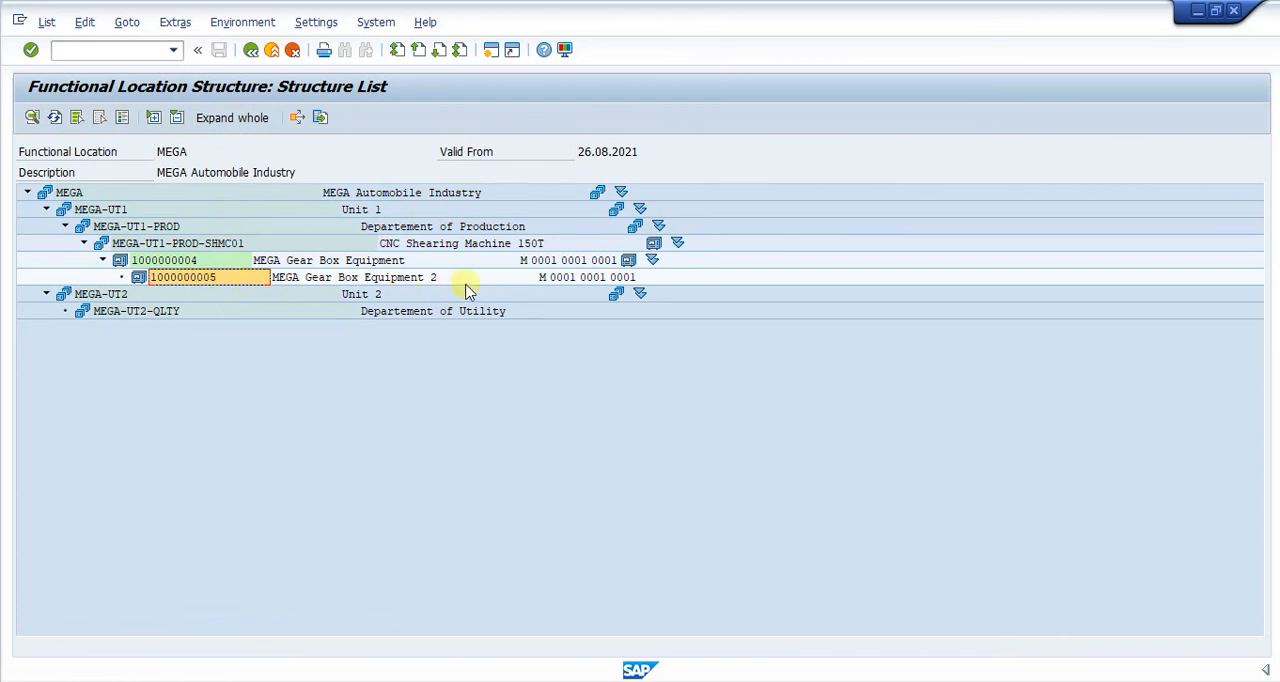
click(180, 260)
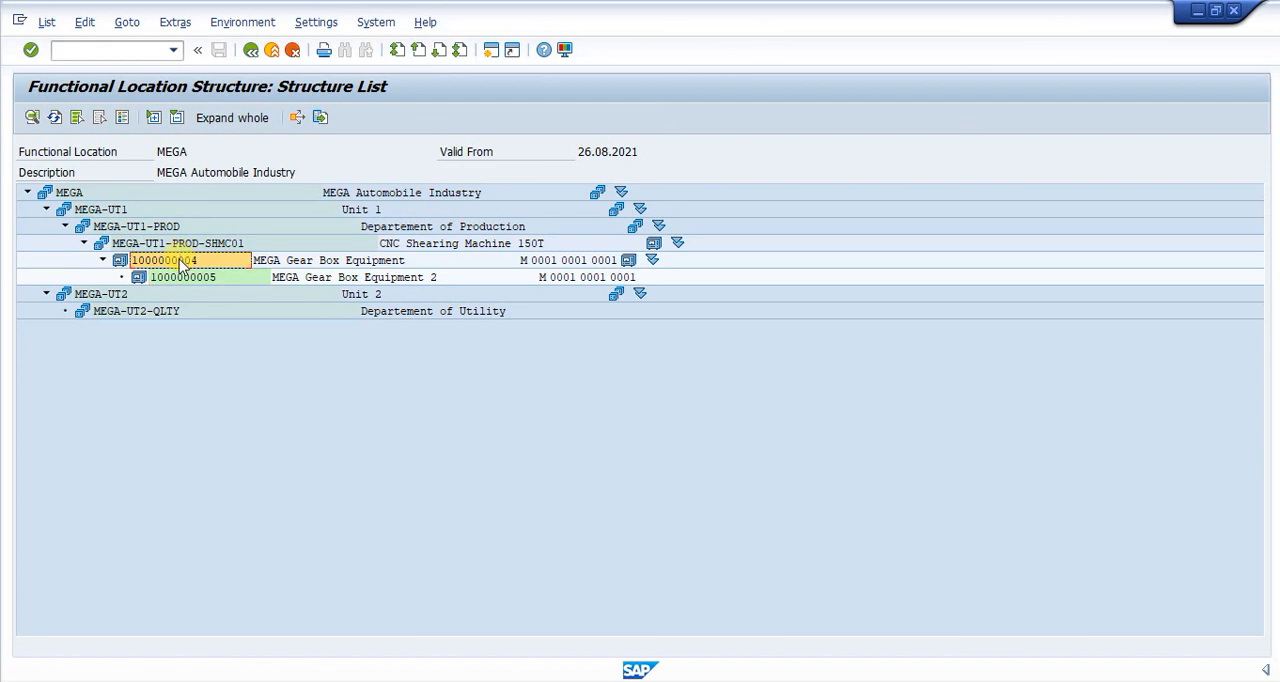
click(197, 285)
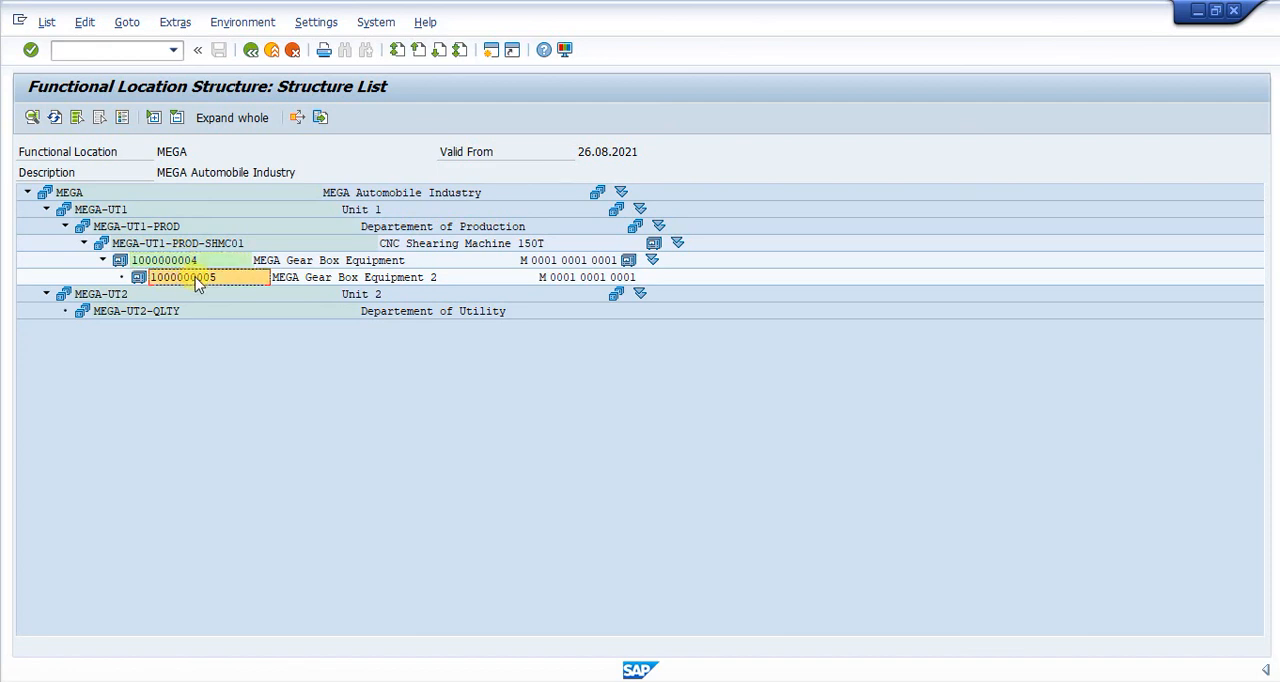
click(175, 260)
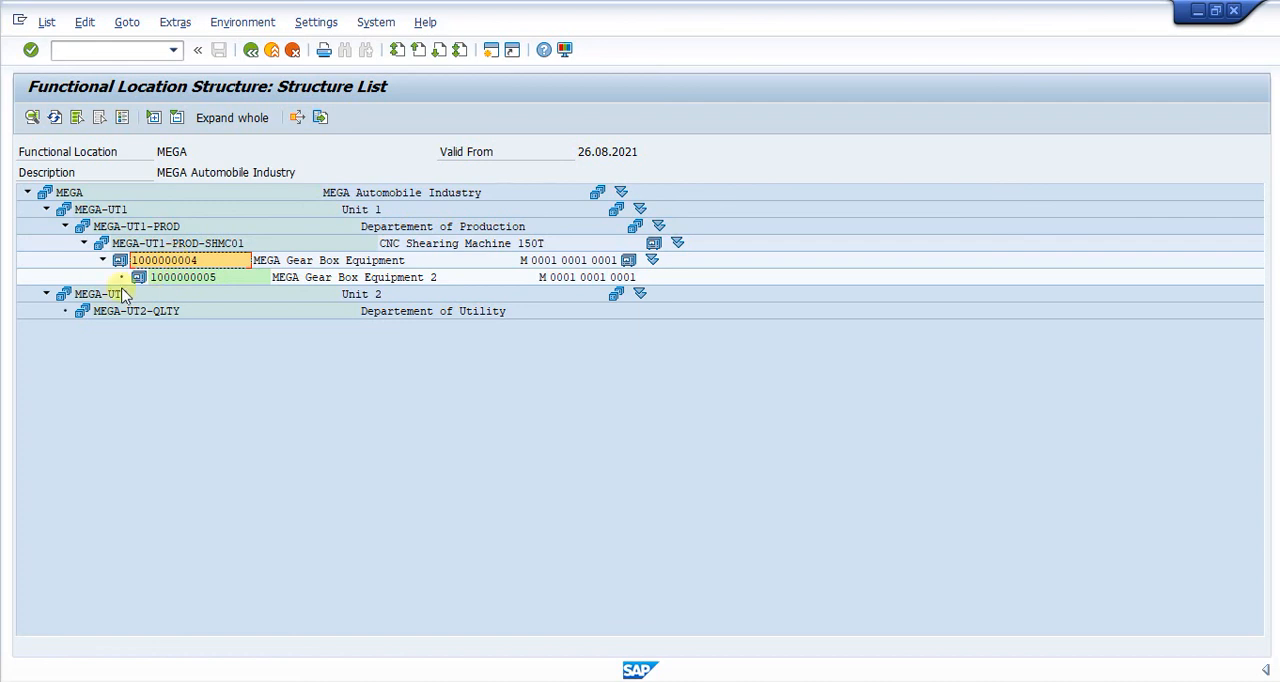
Switch back to the equipment change session and open serial number 1 of material RM04 in change mode.
mouse_move(900, 681)
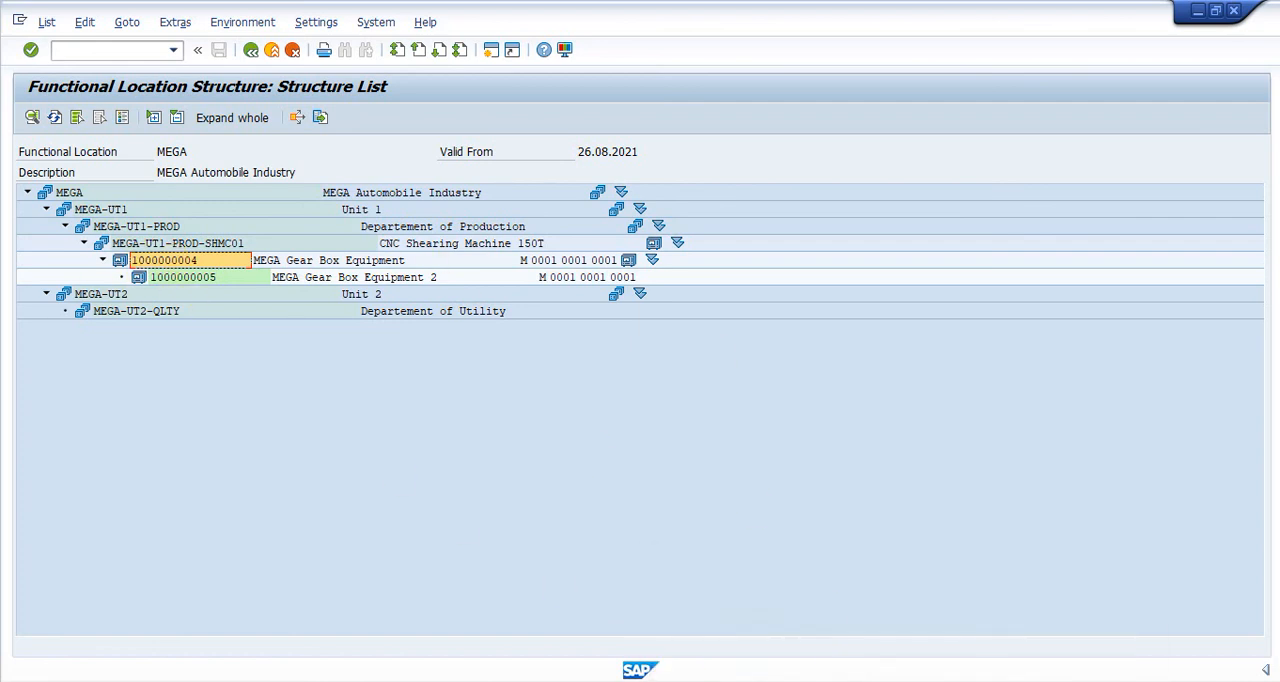
click(916, 680)
click(1080, 626)
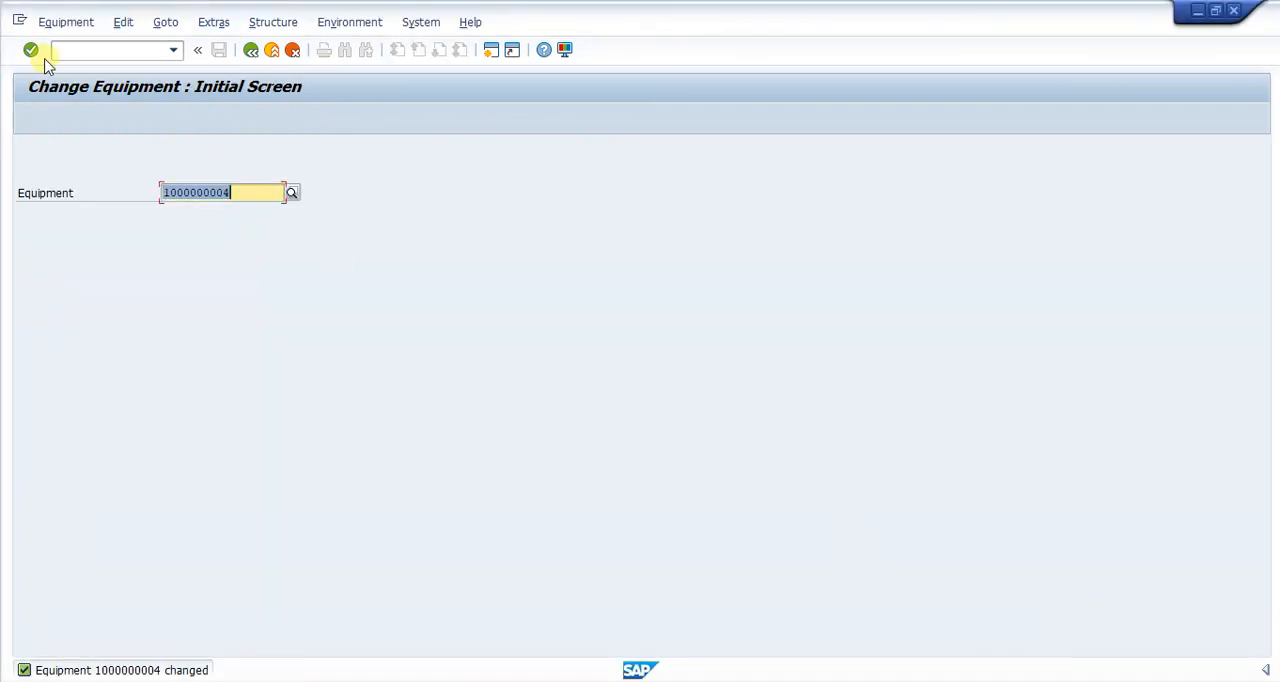
click(106, 50)
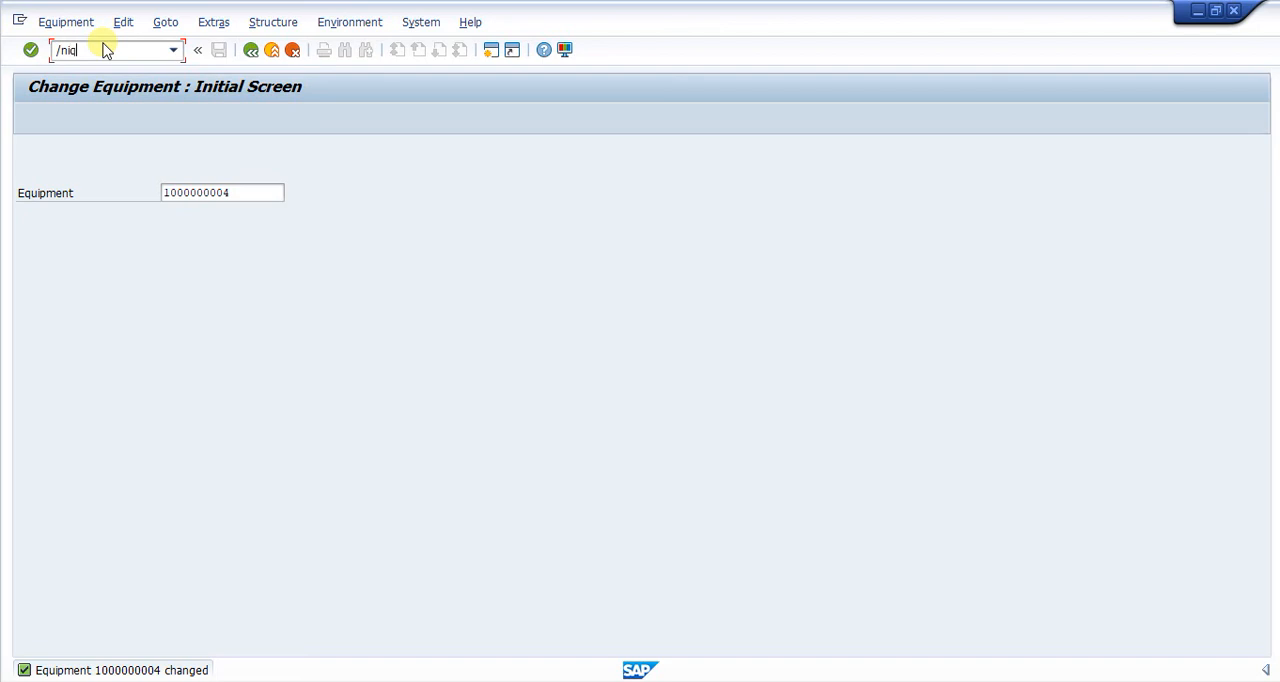
key(Return)
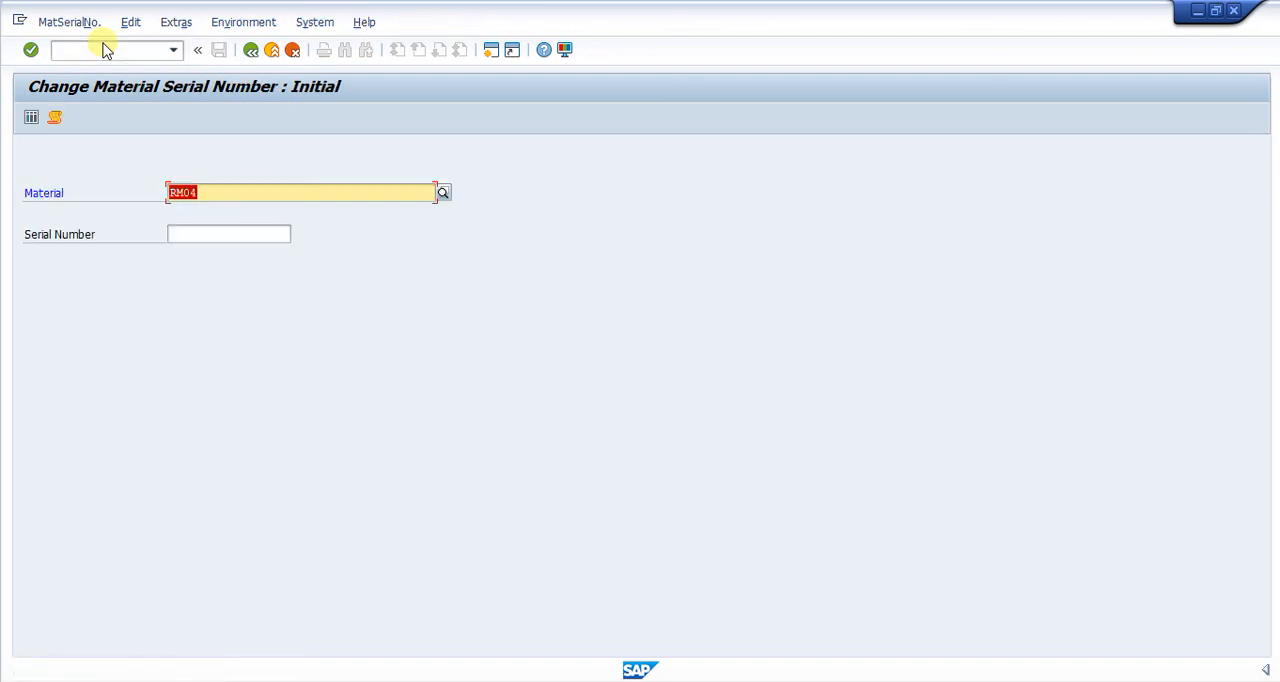
key(Return)
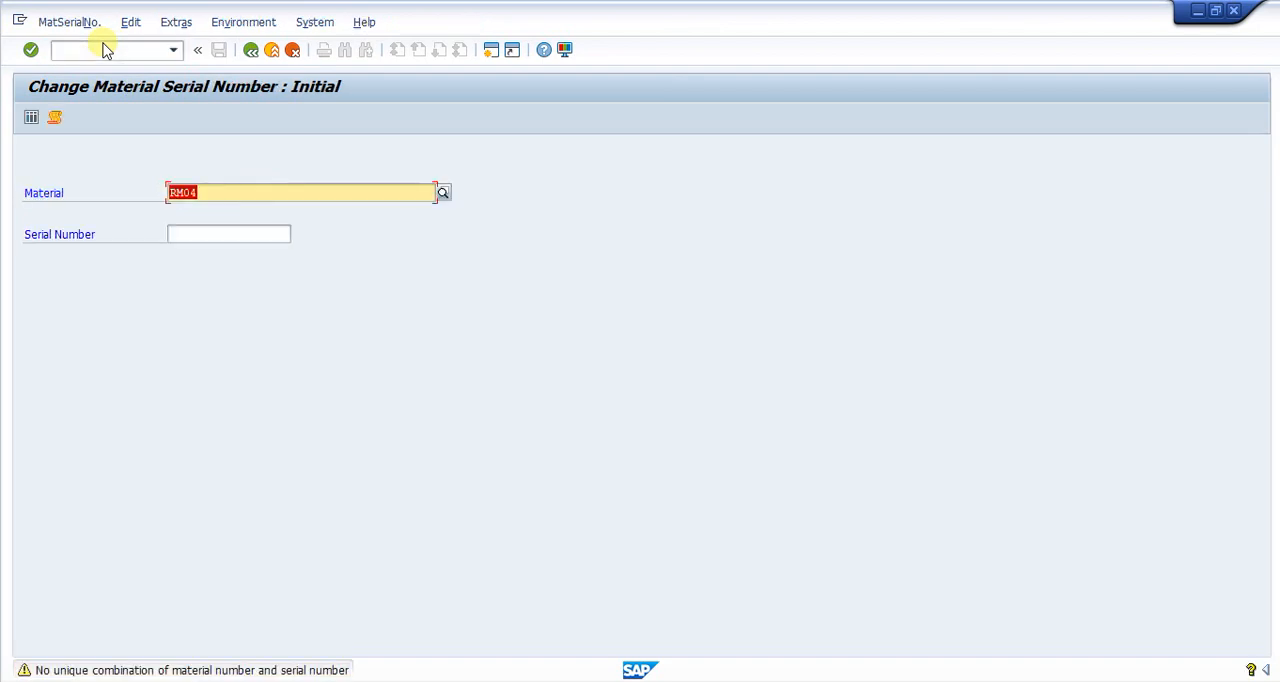
key(Return)
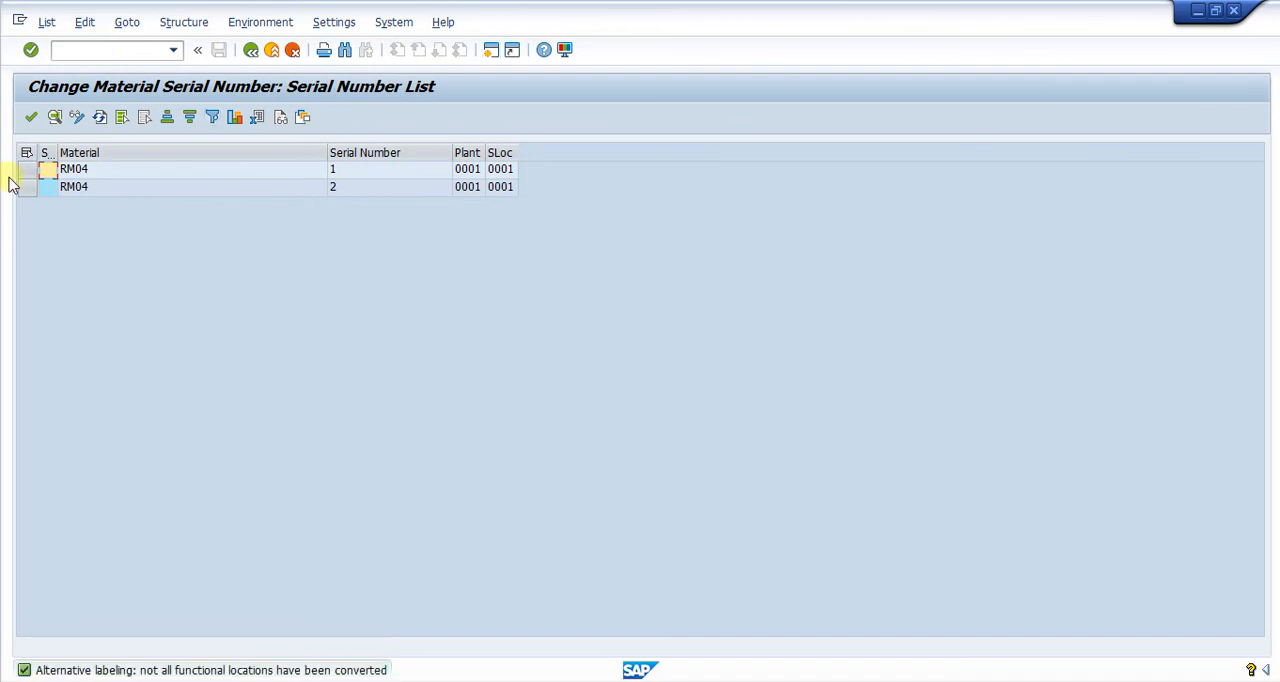
click(92, 172)
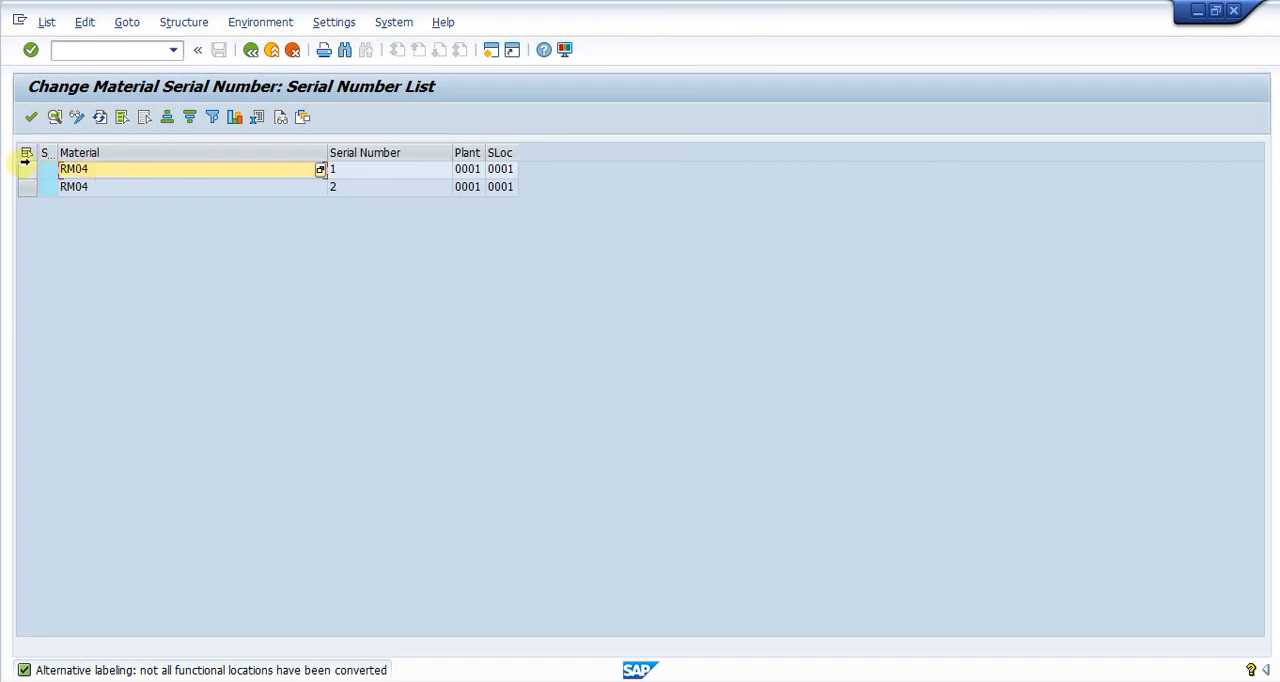
double_click(117, 169)
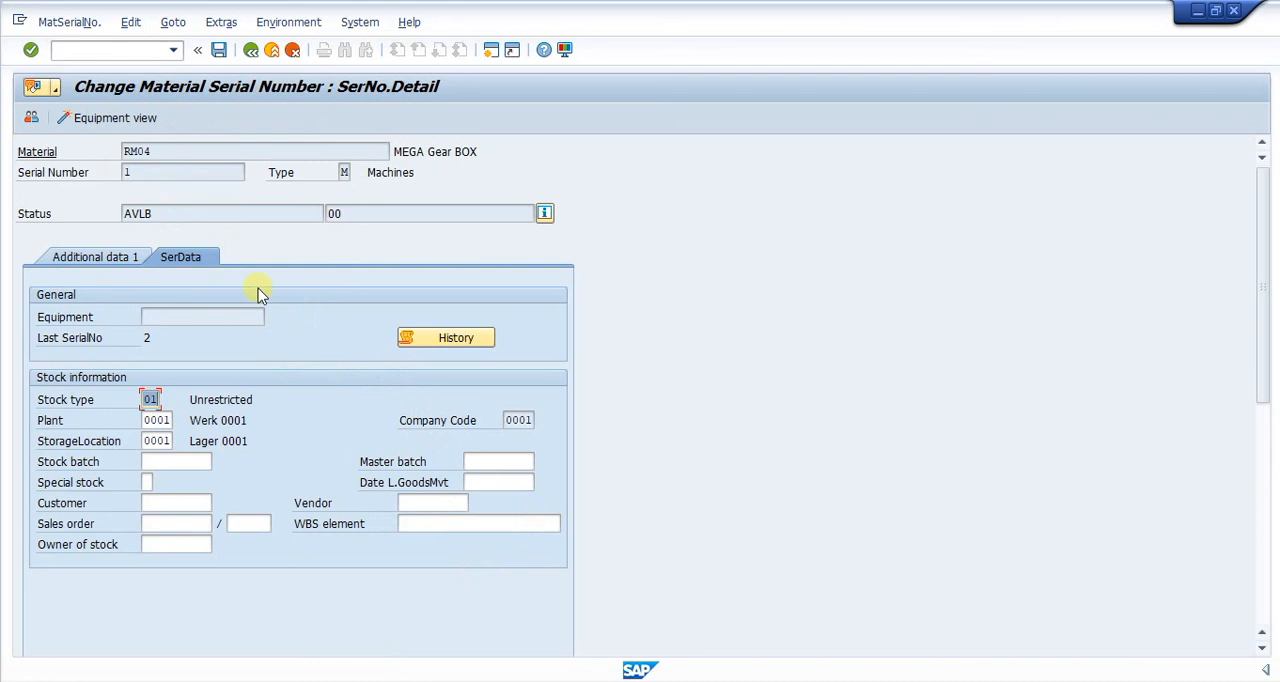
Disable inheriting and passing on the customer warranty for serial number 1 of RM04 and save it.
click(88, 259)
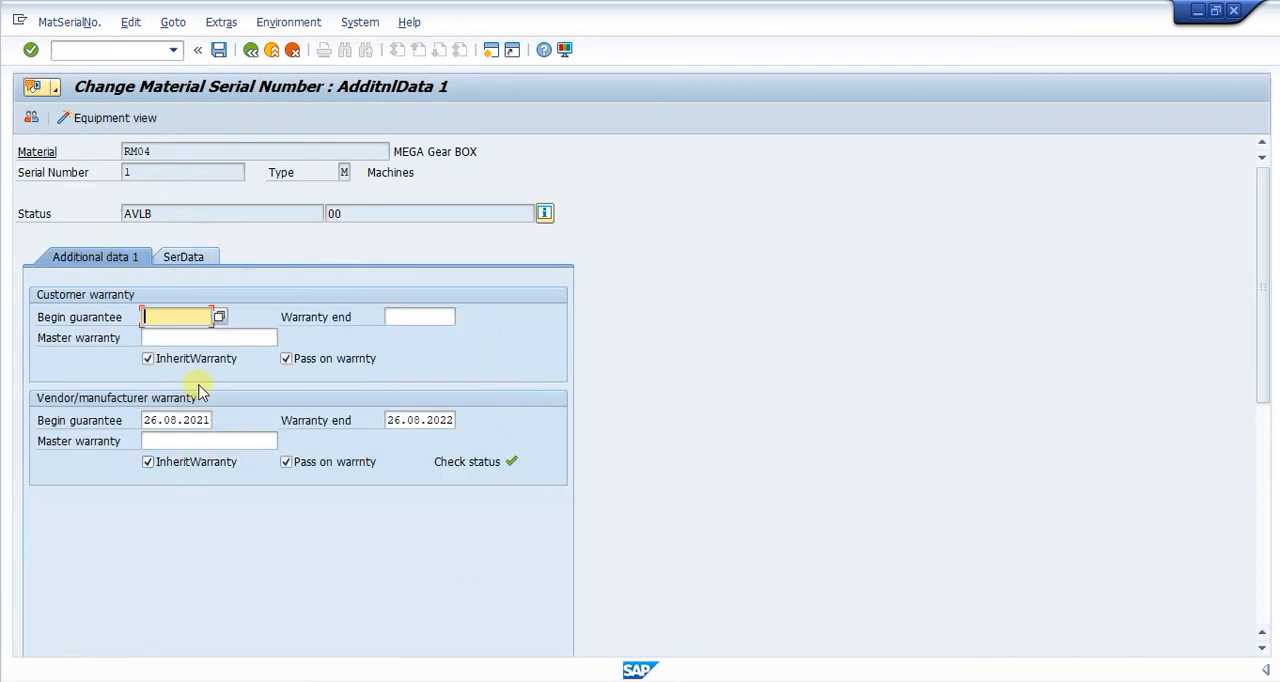
click(157, 363)
click(288, 360)
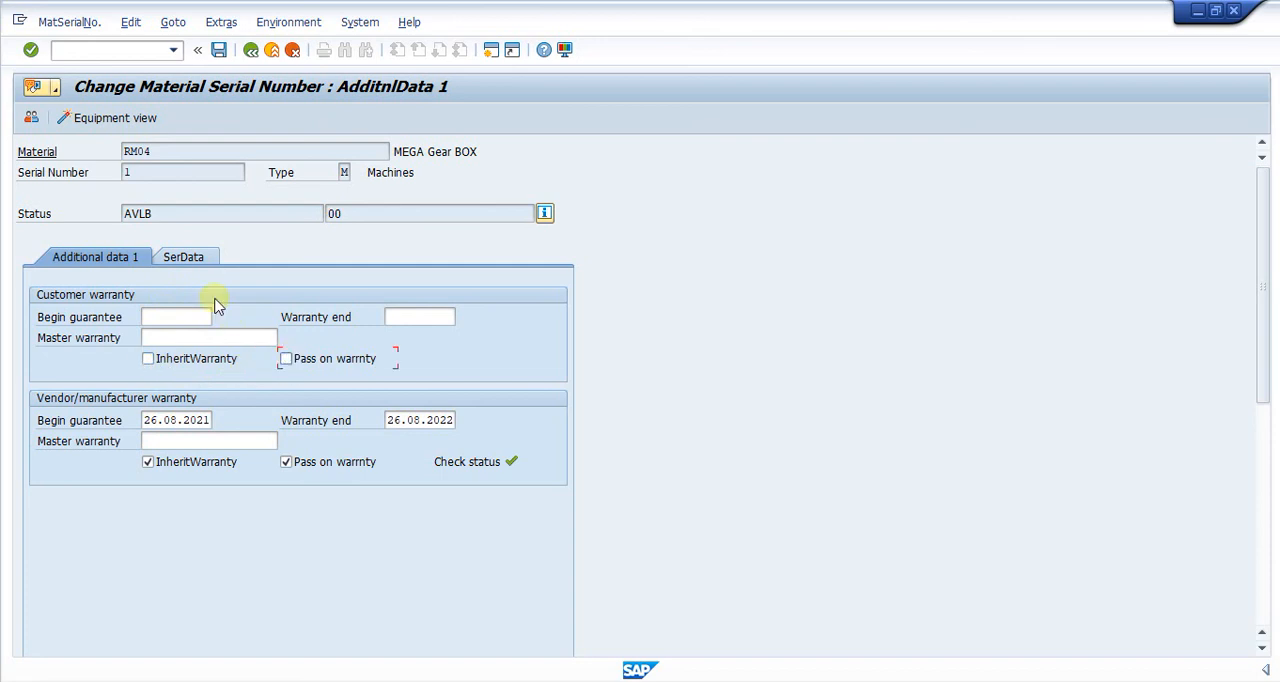
click(190, 260)
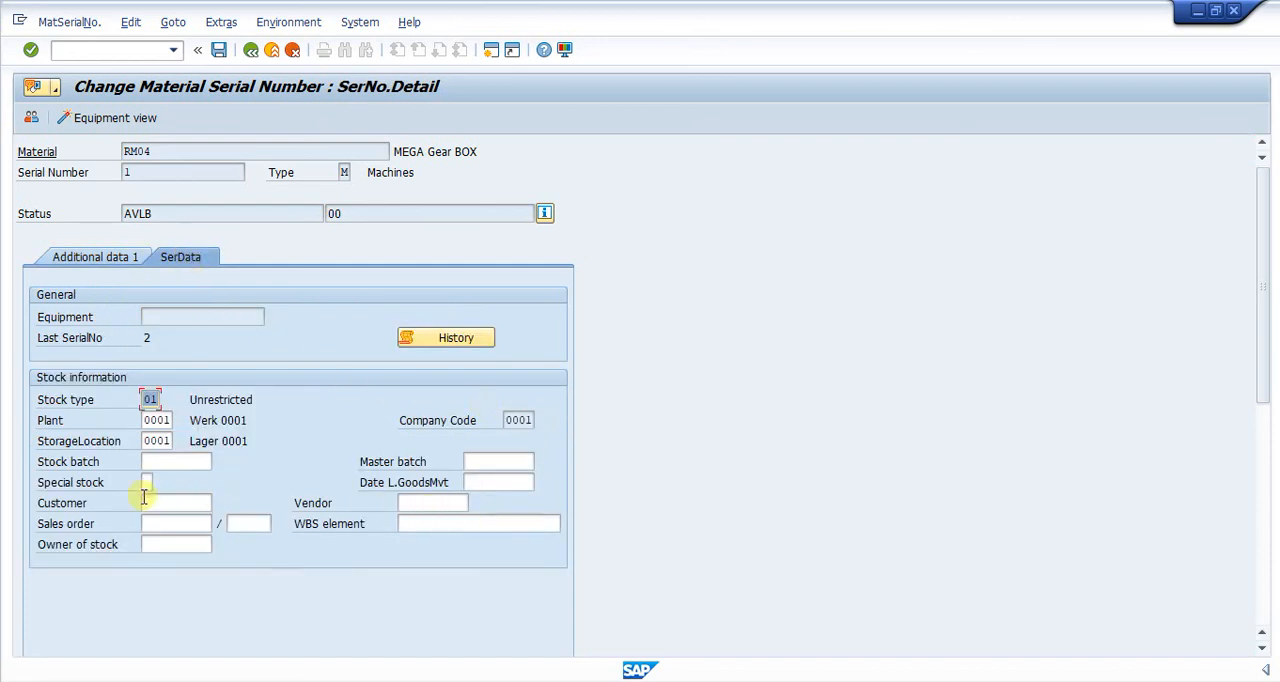
click(218, 50)
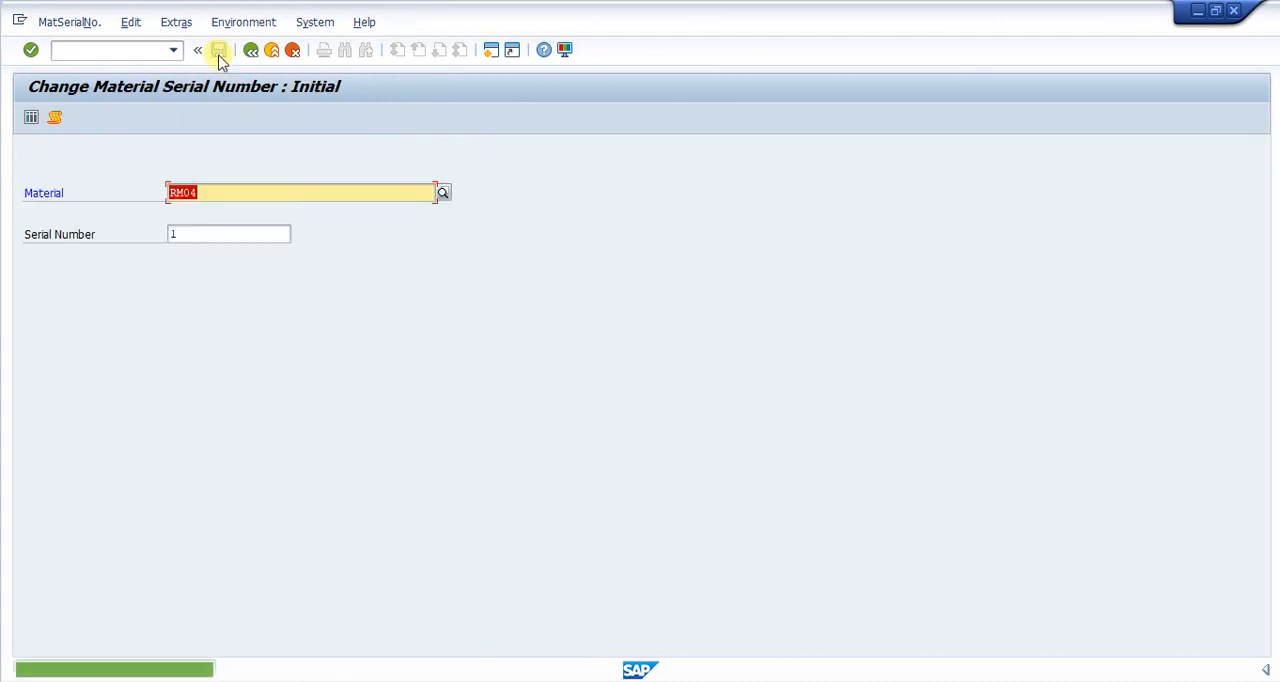
Open serial number 2 of RM04, disable inheriting and passing on its customer warranty, and save it.
click(199, 236)
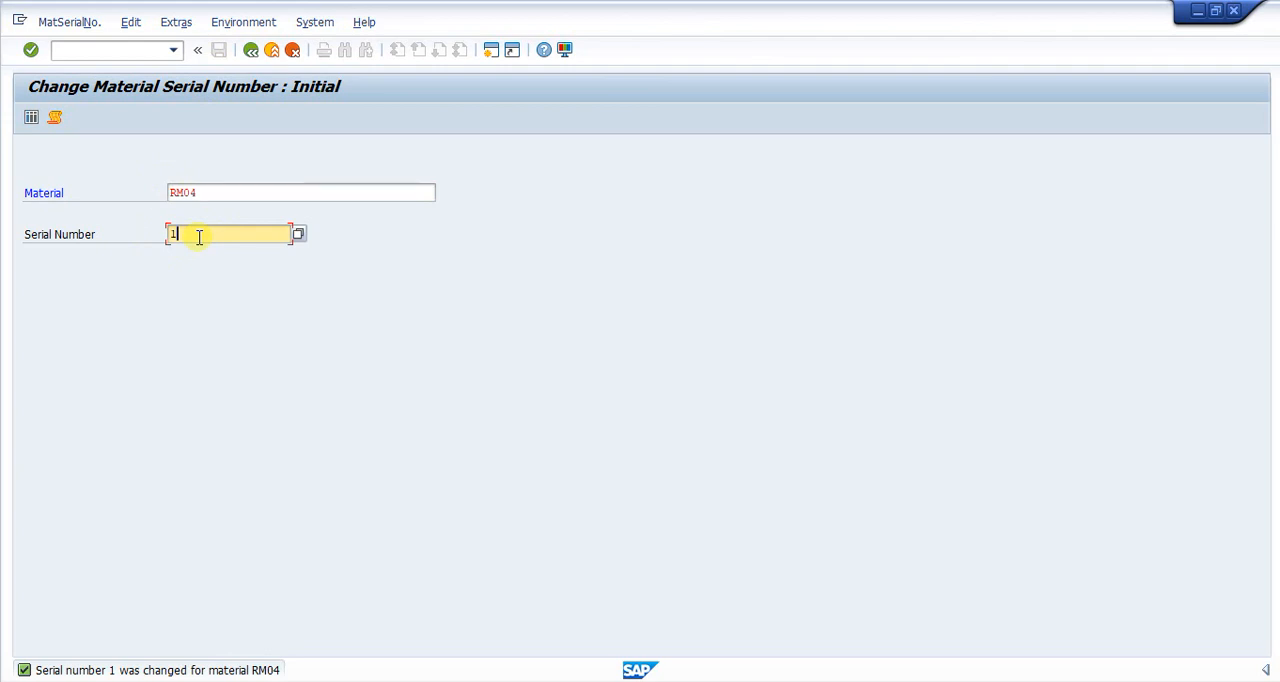
key(BackSpace)
text(2)
key(Return)
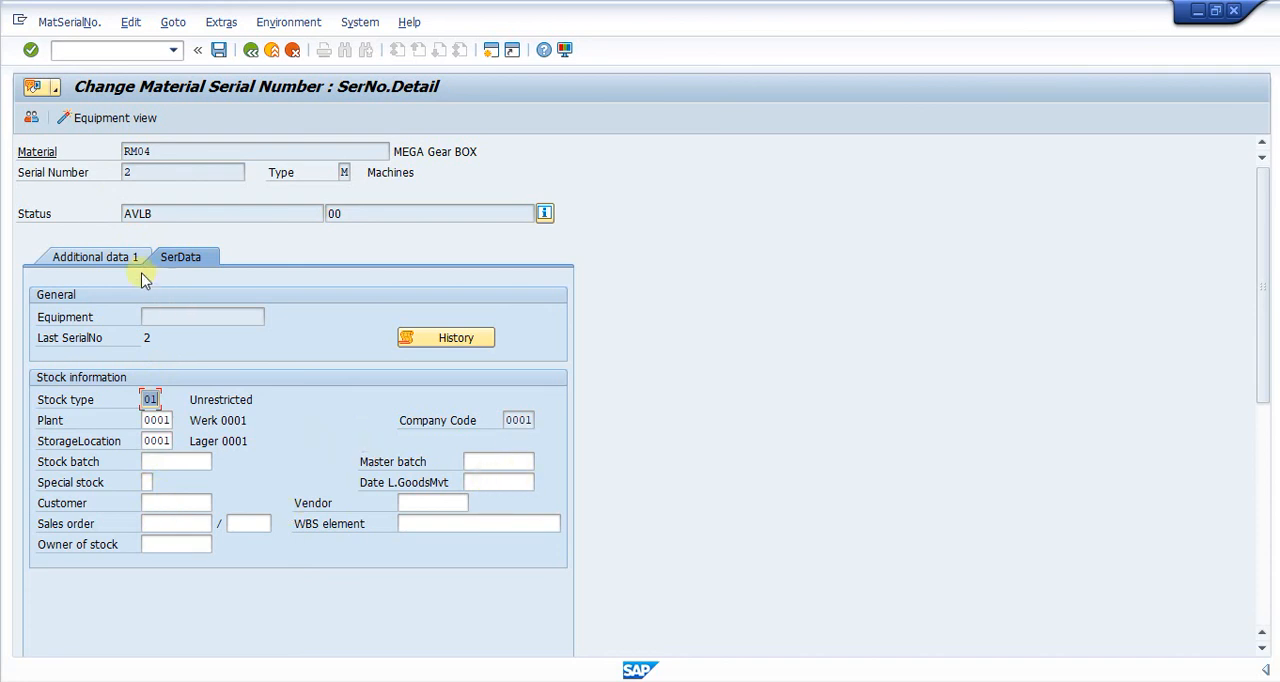
click(114, 257)
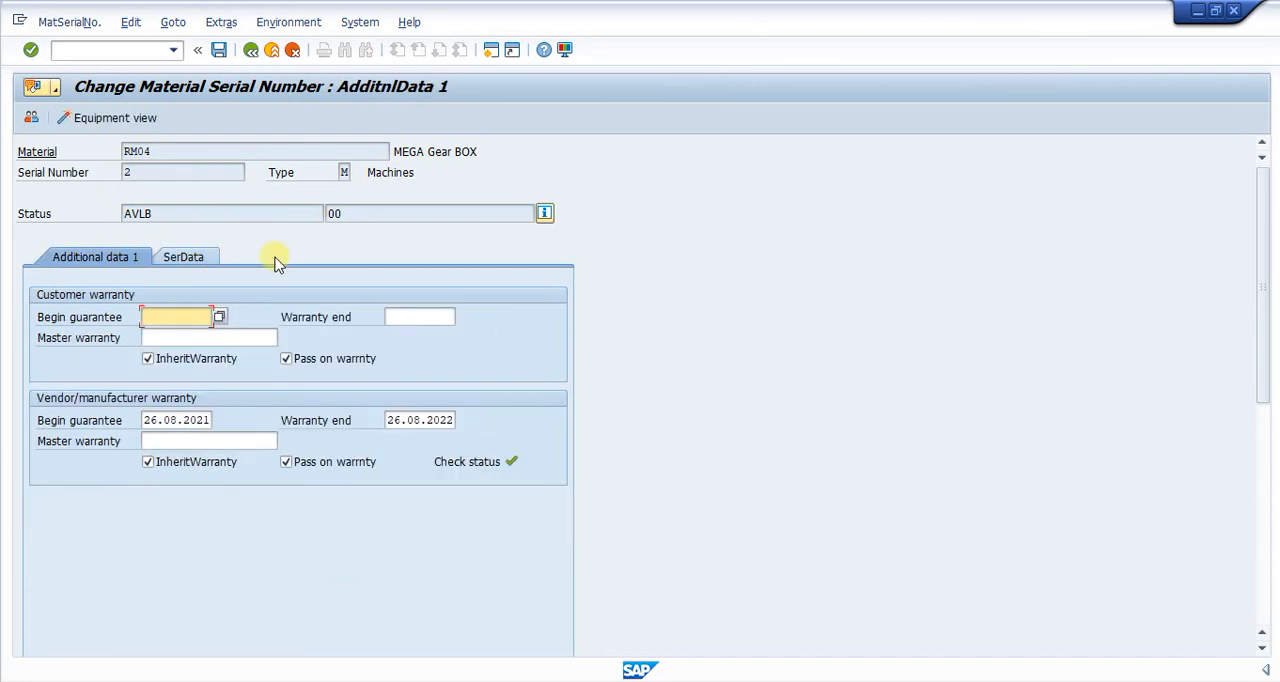
click(148, 358)
click(286, 358)
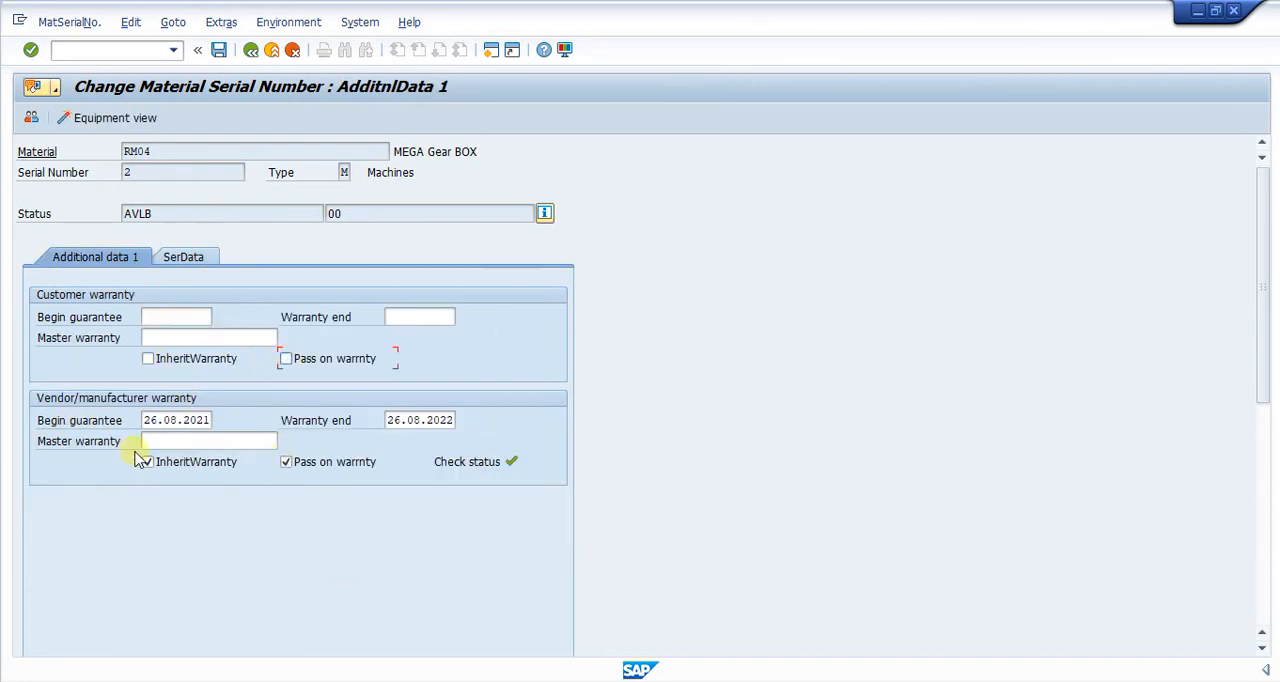
click(220, 50)
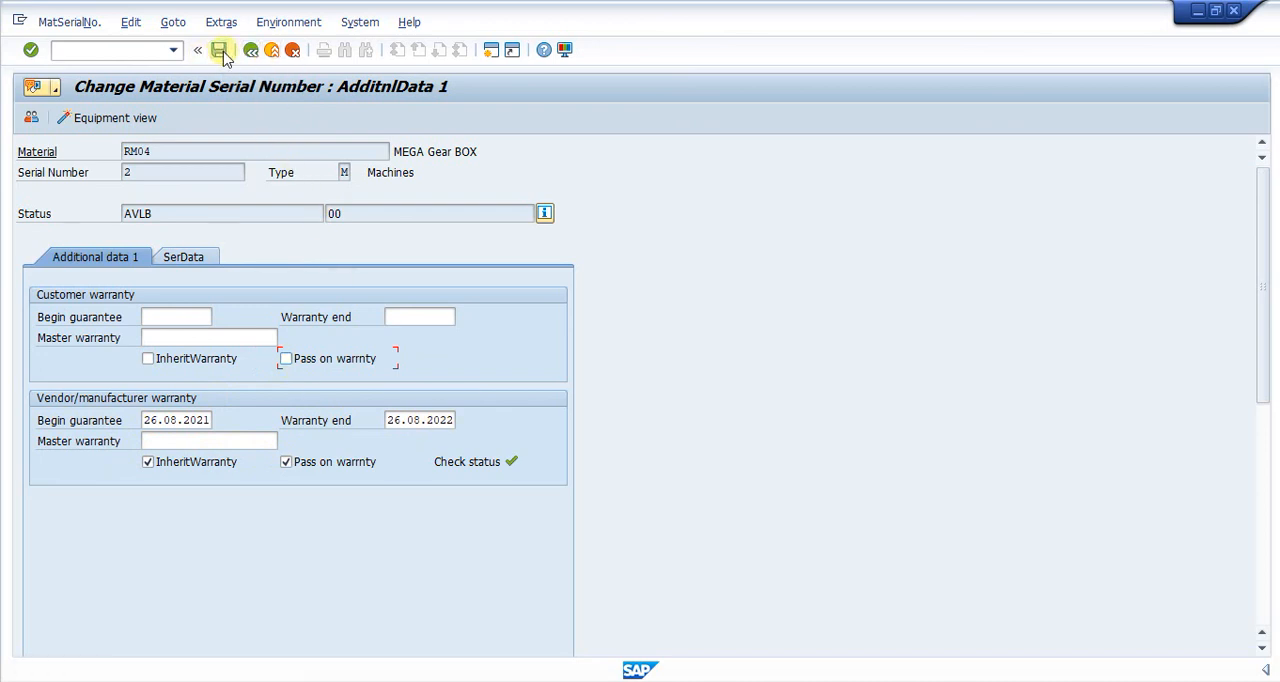
click(93, 52)
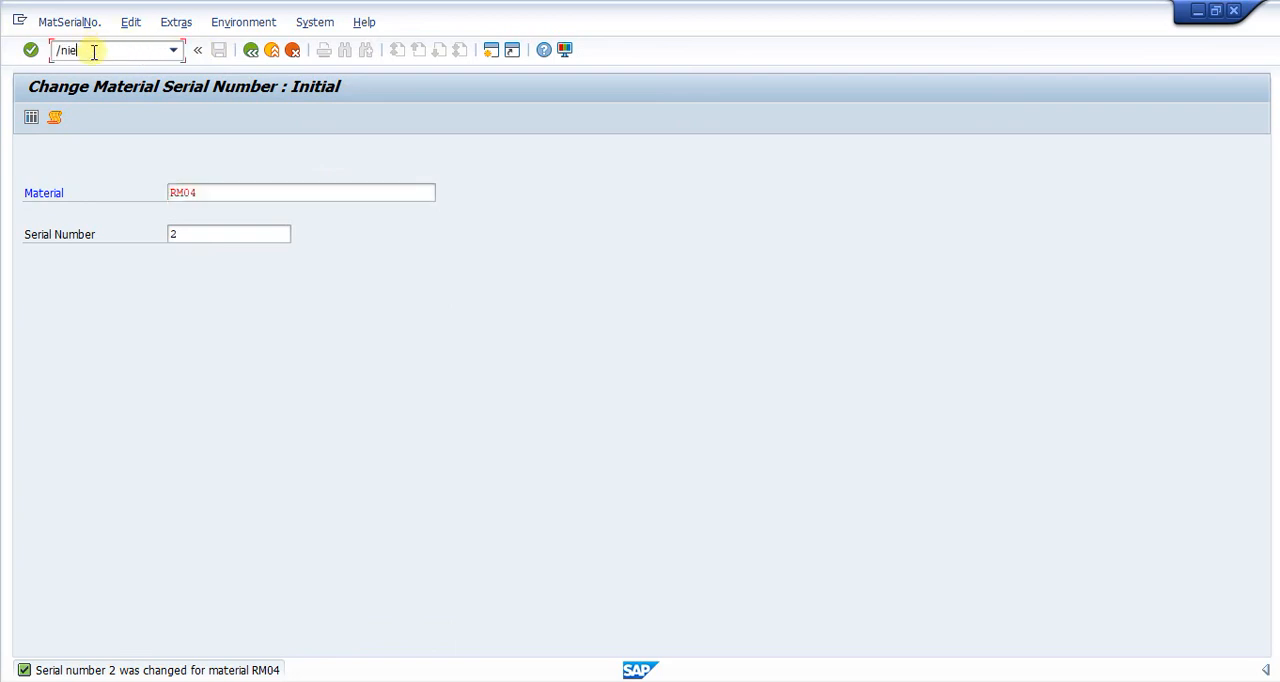
key(Return)
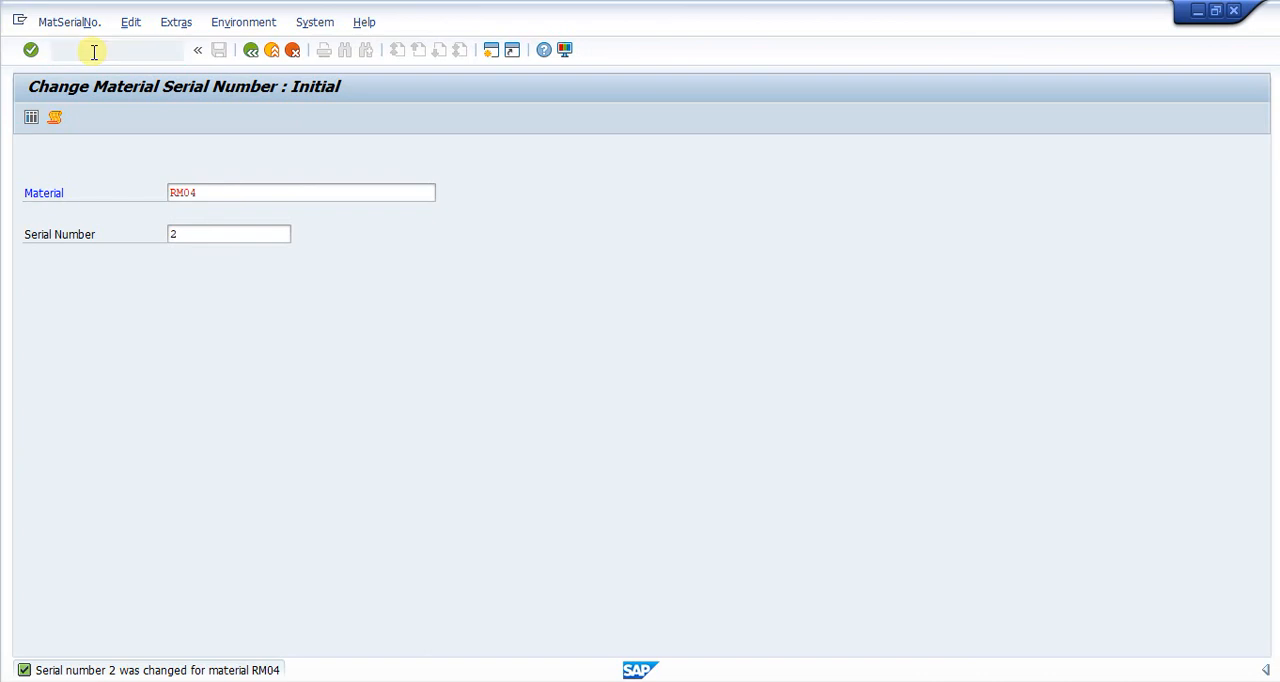
text(ie02)
key(Return)
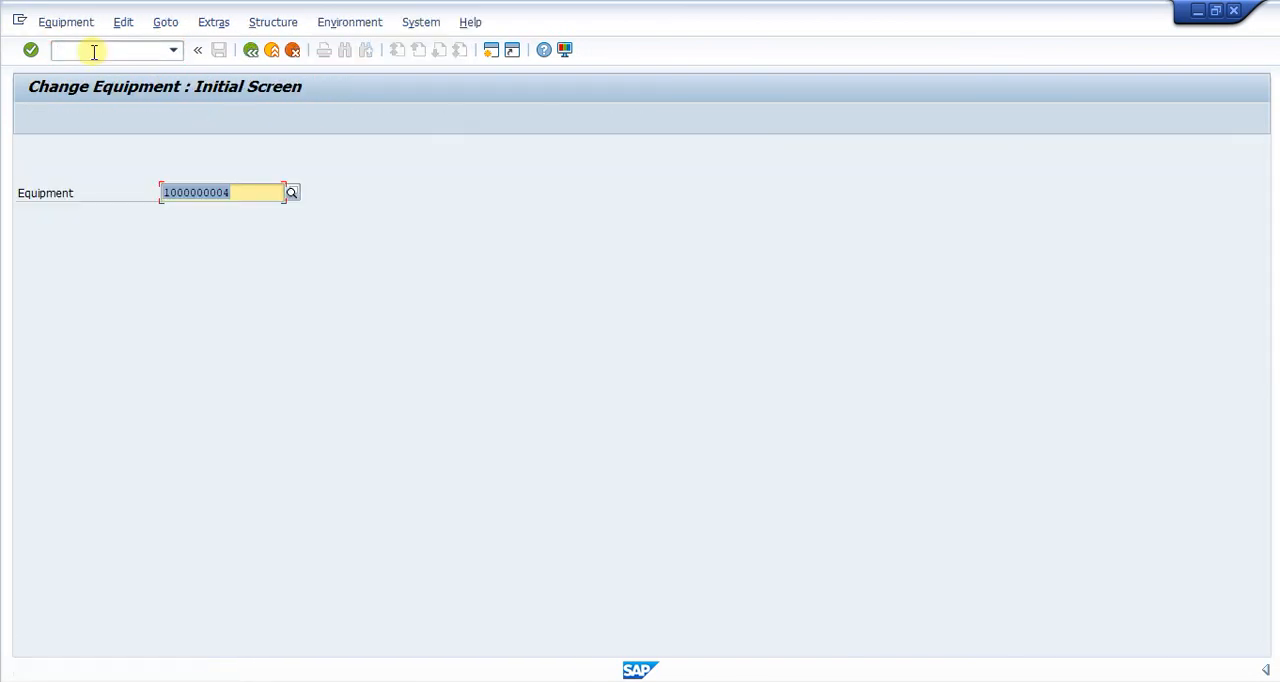
key(Return)
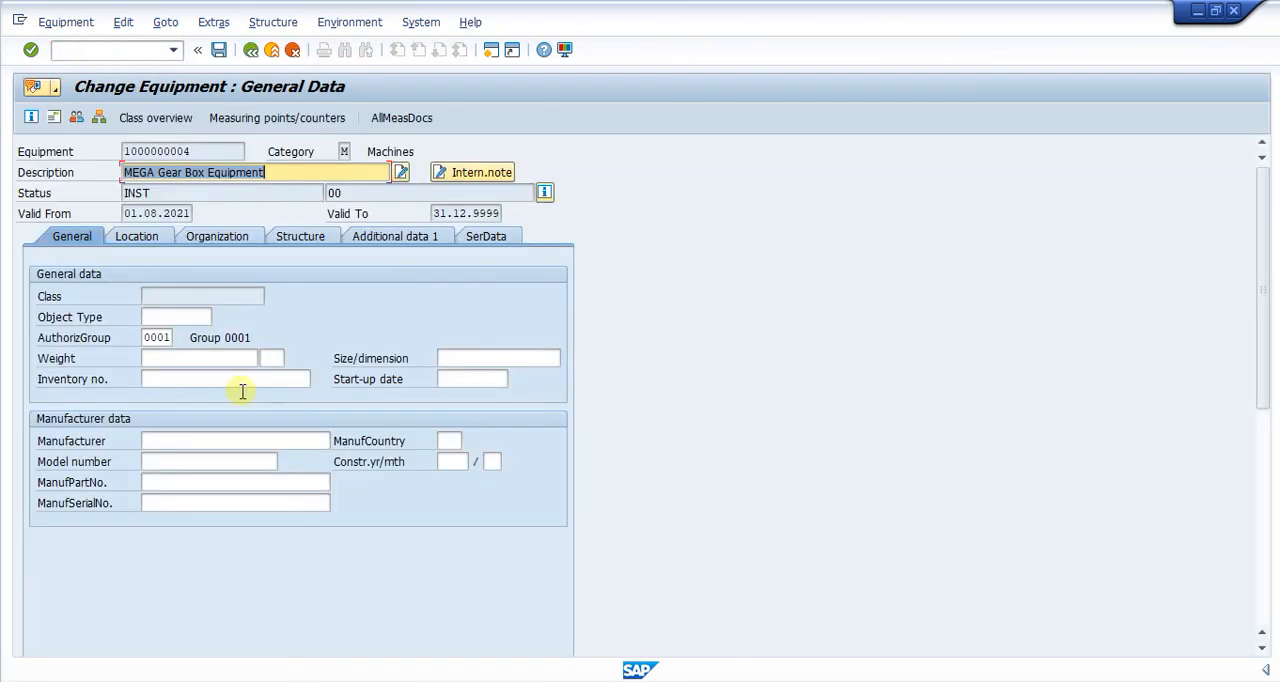
click(175, 25)
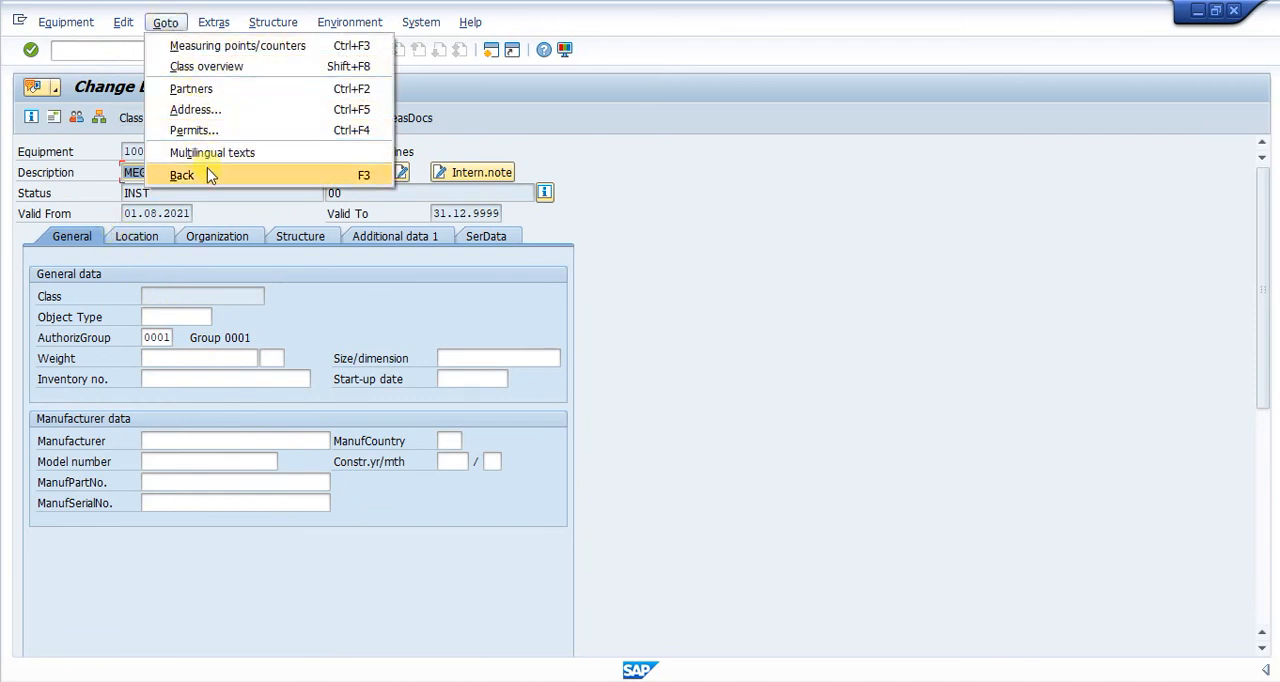
mouse_move(196, 30)
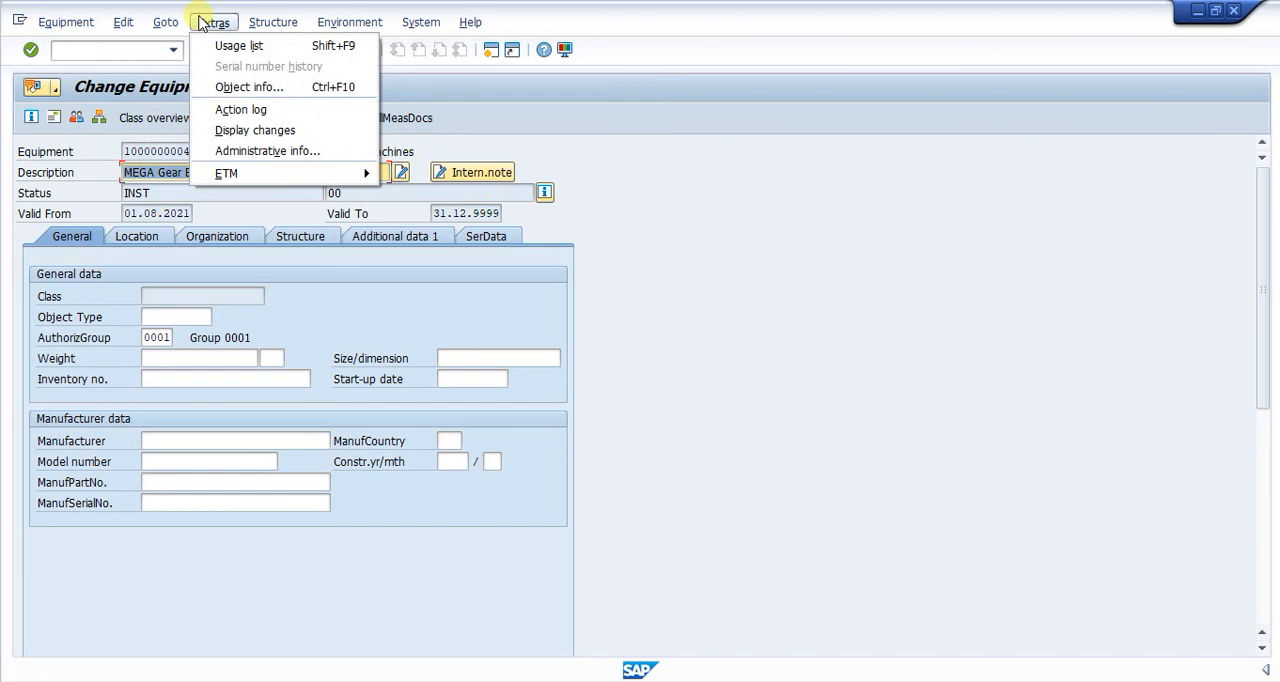
mouse_move(165, 22)
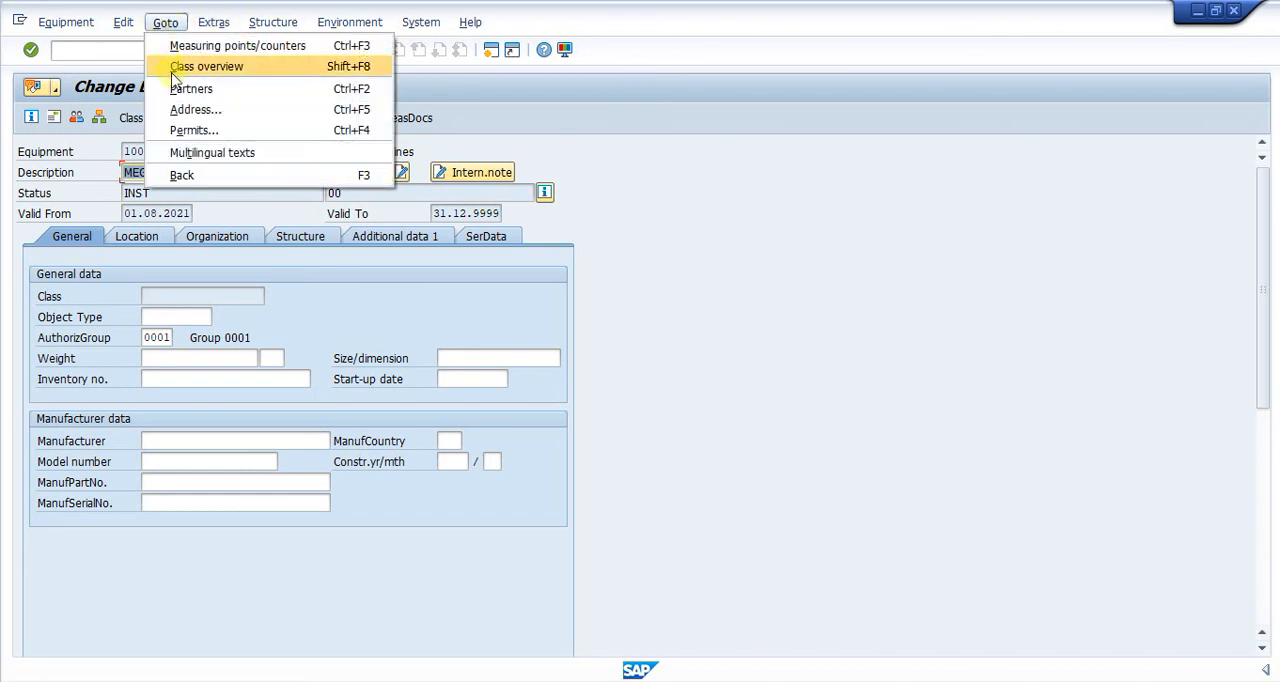
click(728, 282)
click(490, 236)
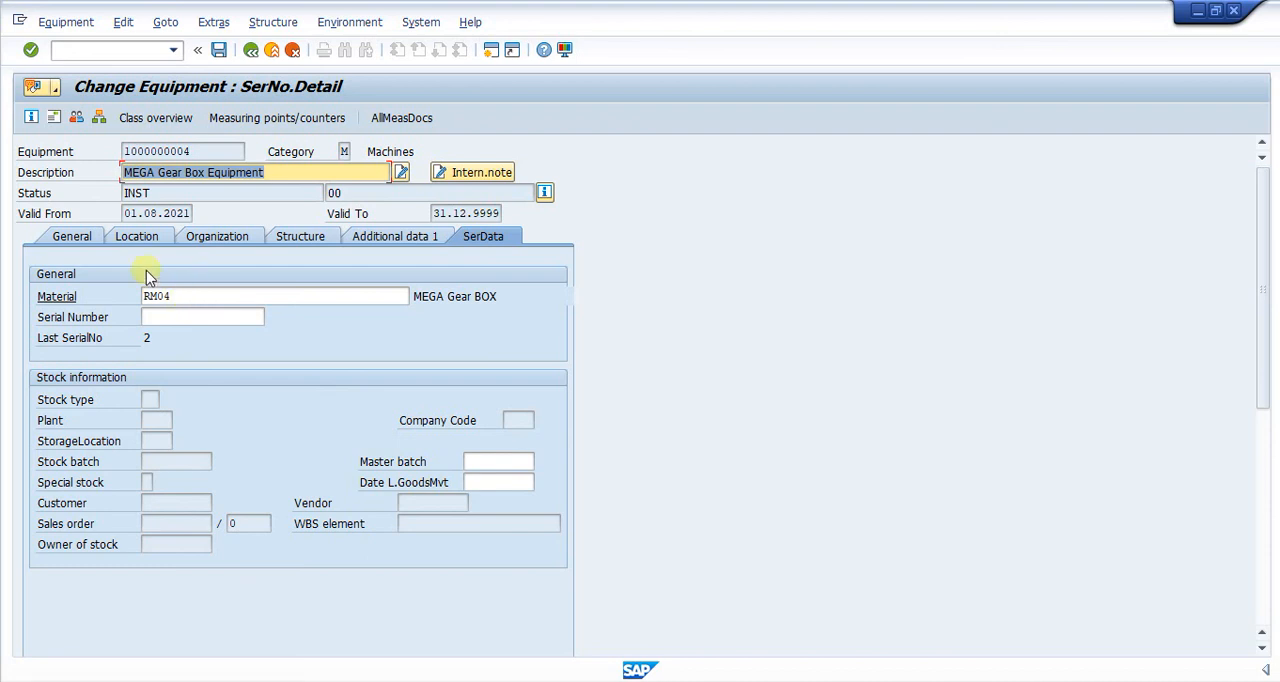
click(69, 237)
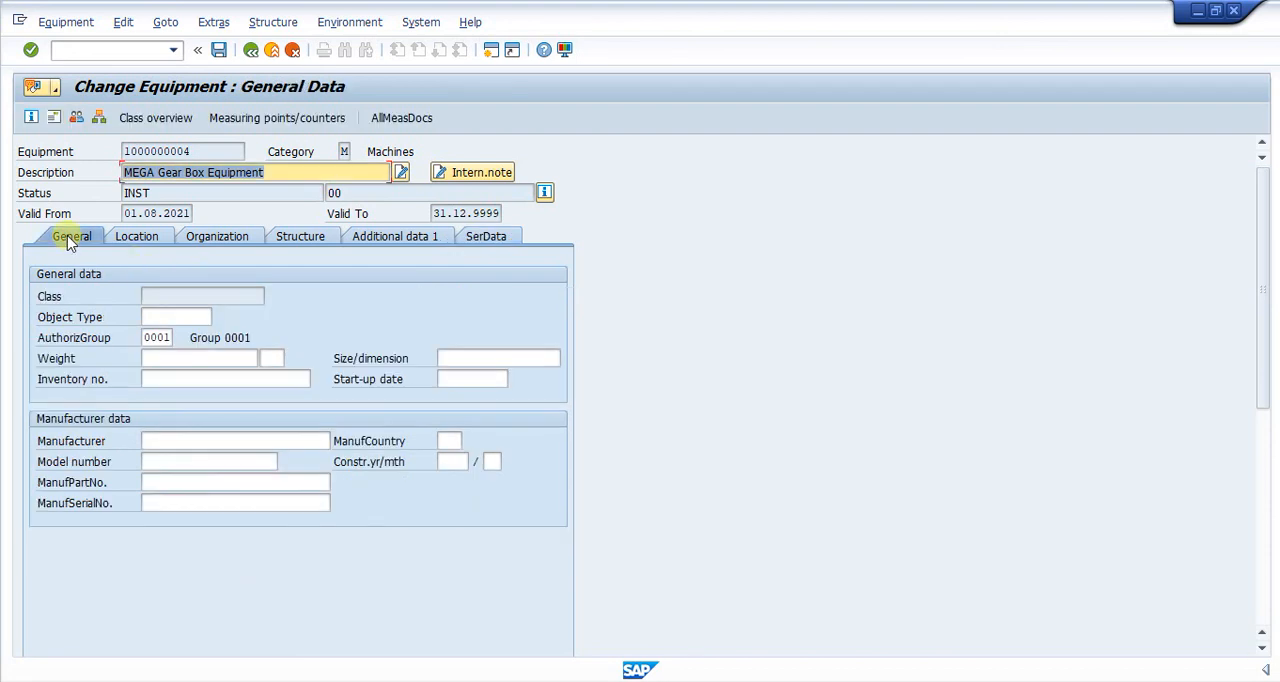
click(125, 239)
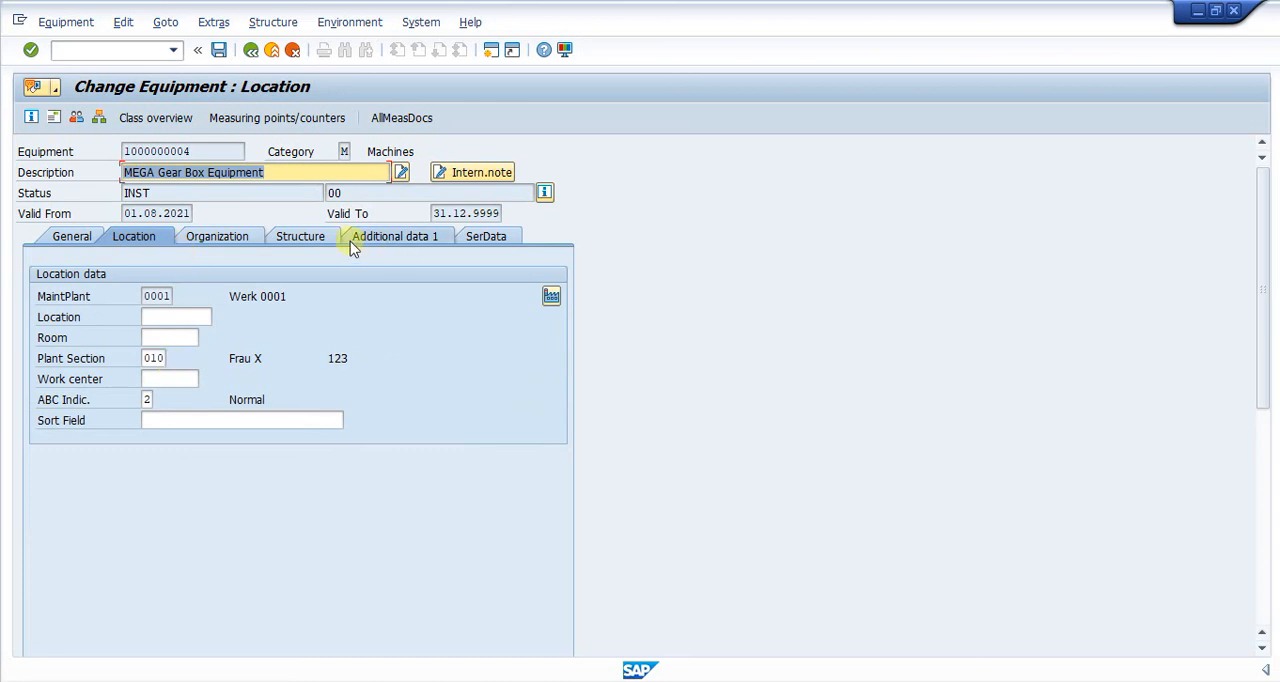
click(226, 240)
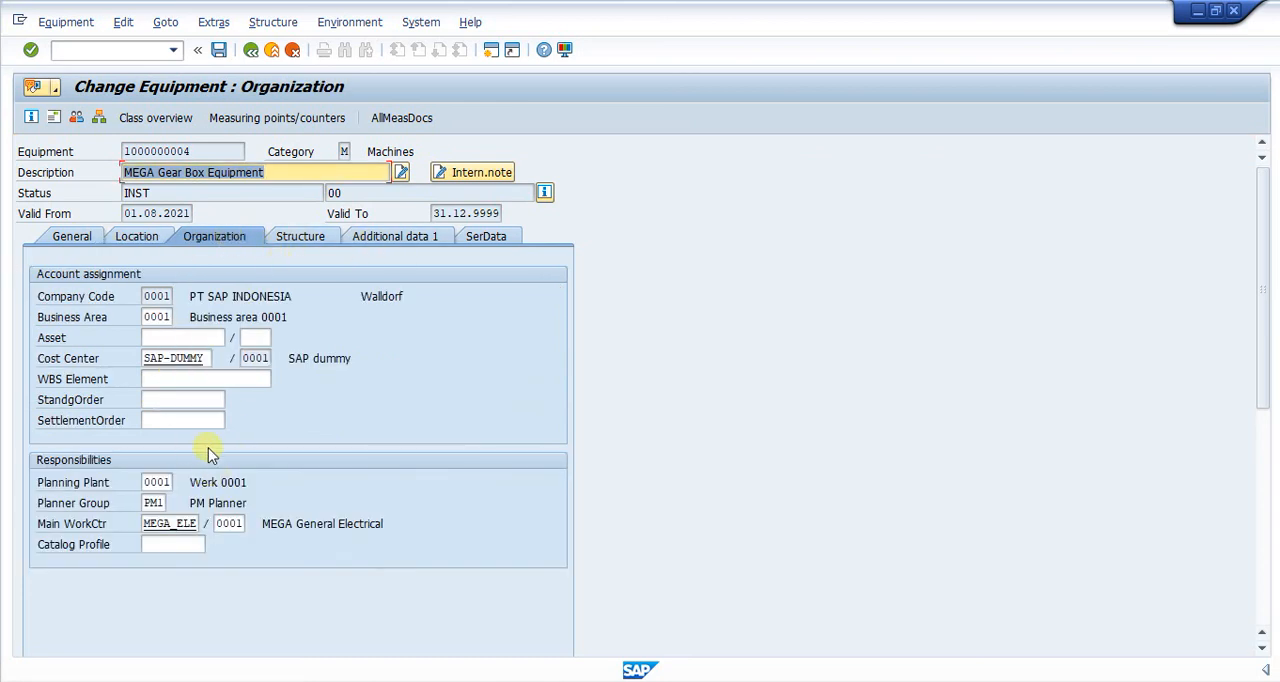
click(298, 238)
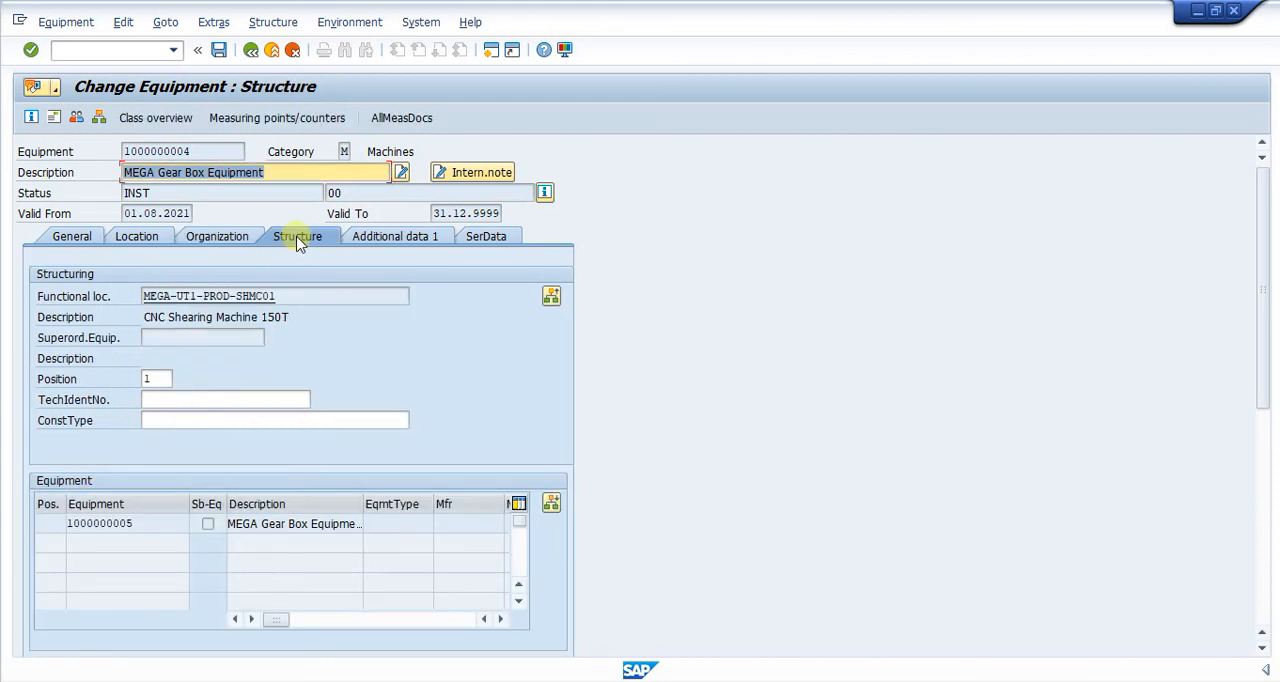
click(180, 422)
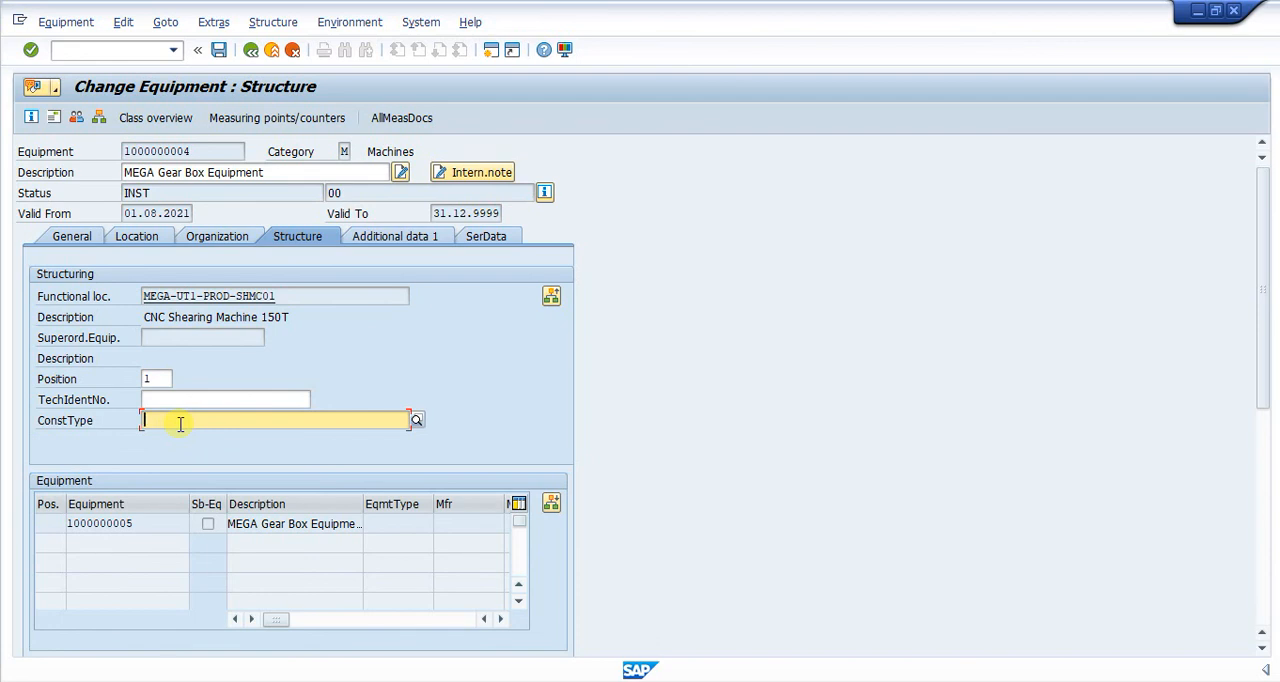
text(RM0)
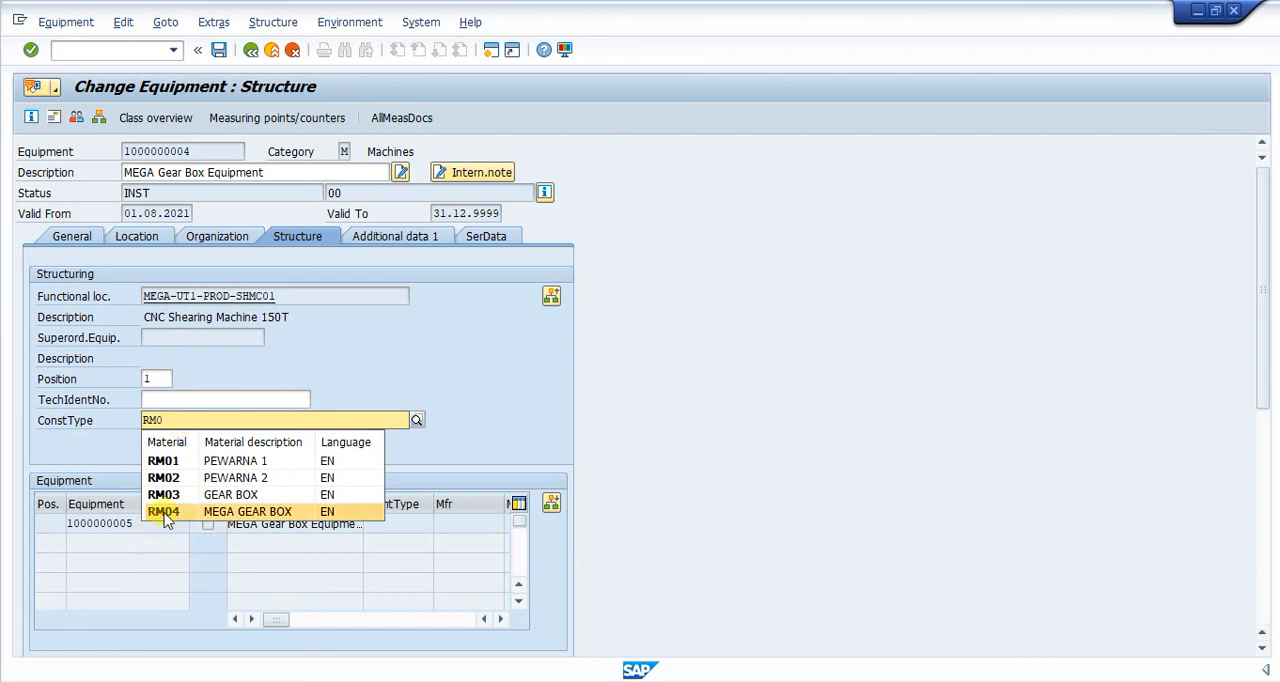
click(167, 512)
key(Return)
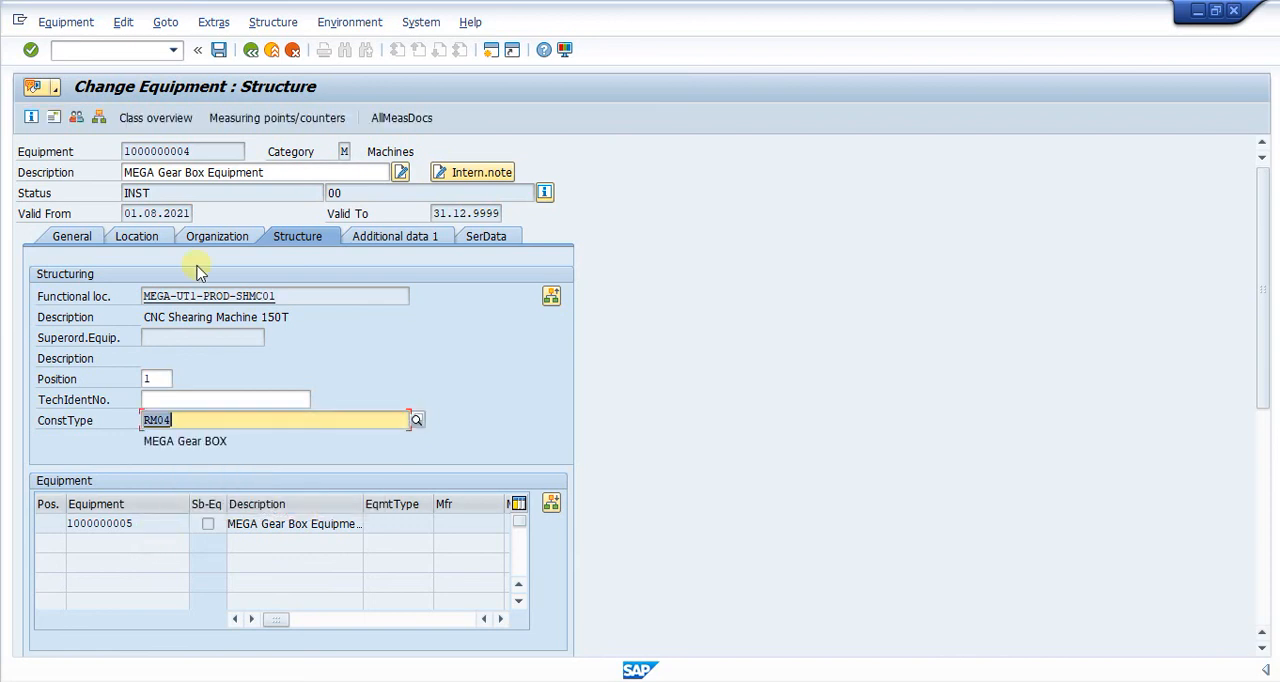
click(484, 238)
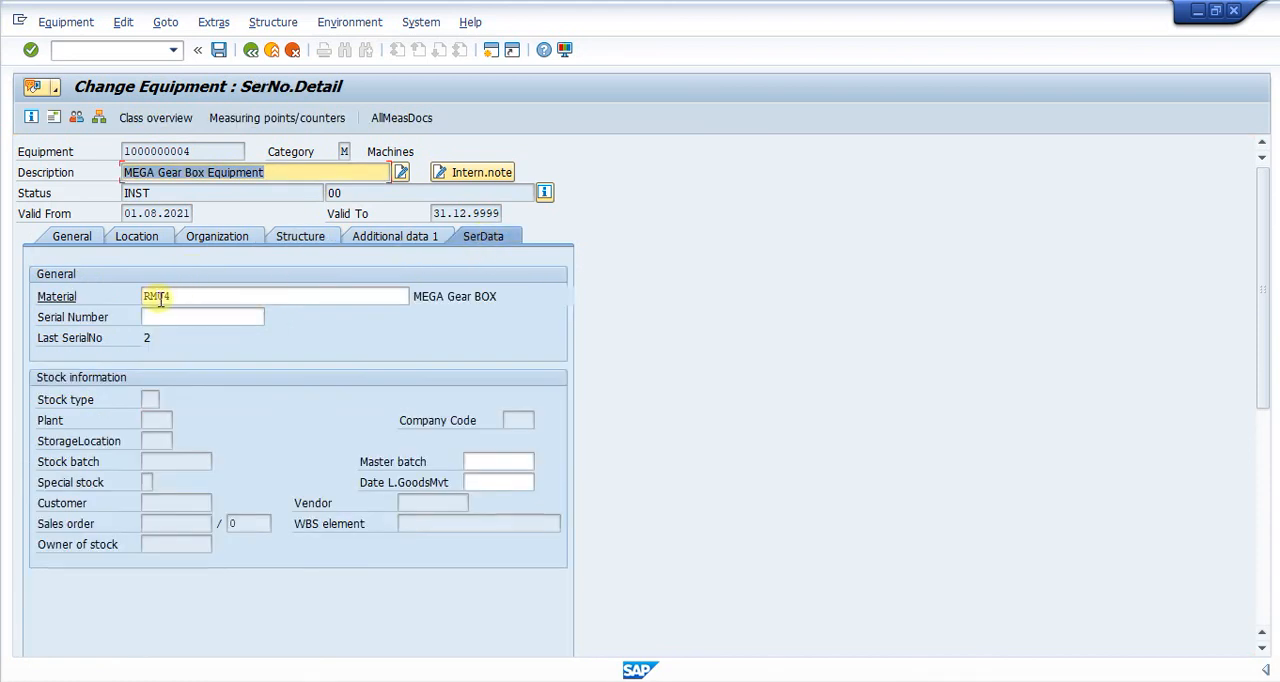
click(219, 51)
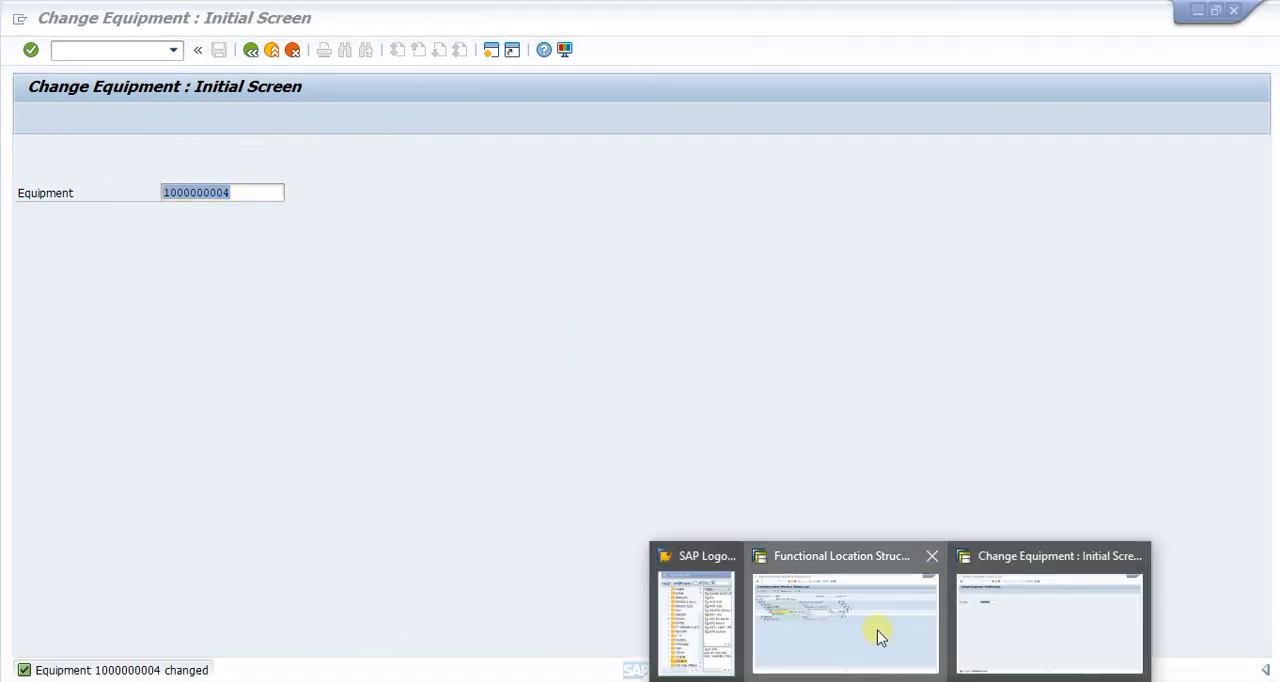
Switch to the functional location structure session, rerun the MEGA structure list, expand it fully, and examine the RM04 entry.
click(878, 632)
click(251, 50)
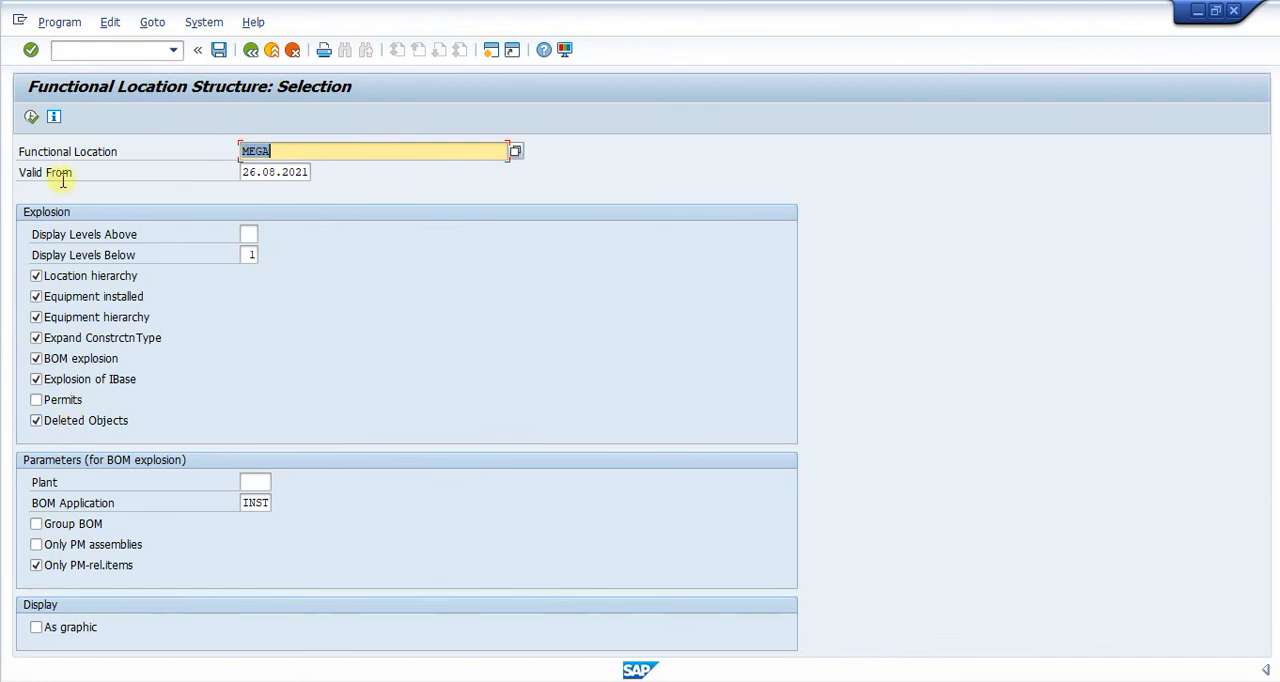
click(31, 117)
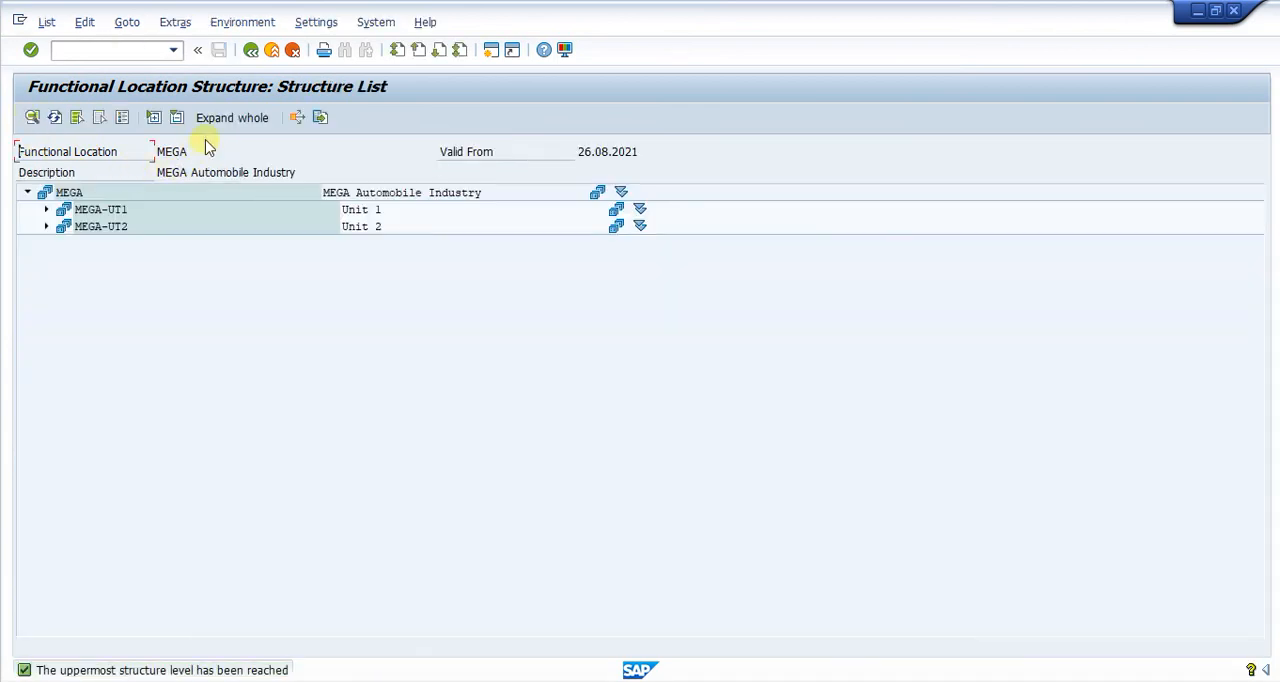
click(238, 117)
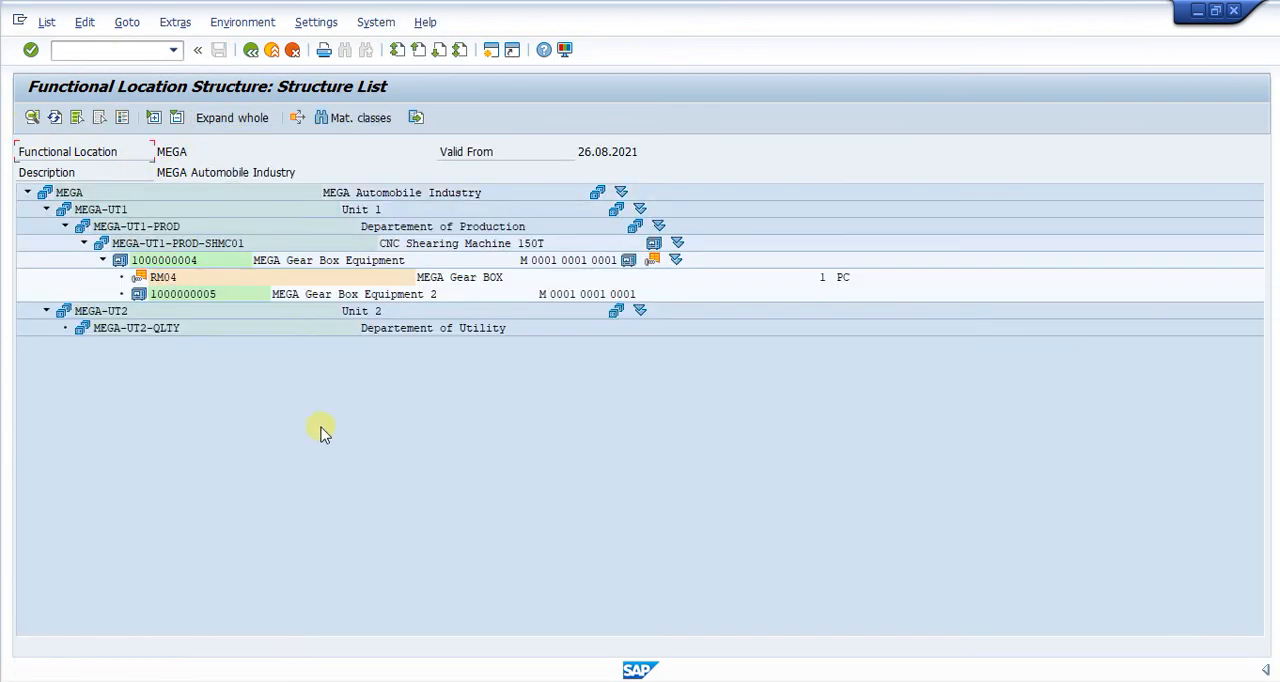
click(163, 280)
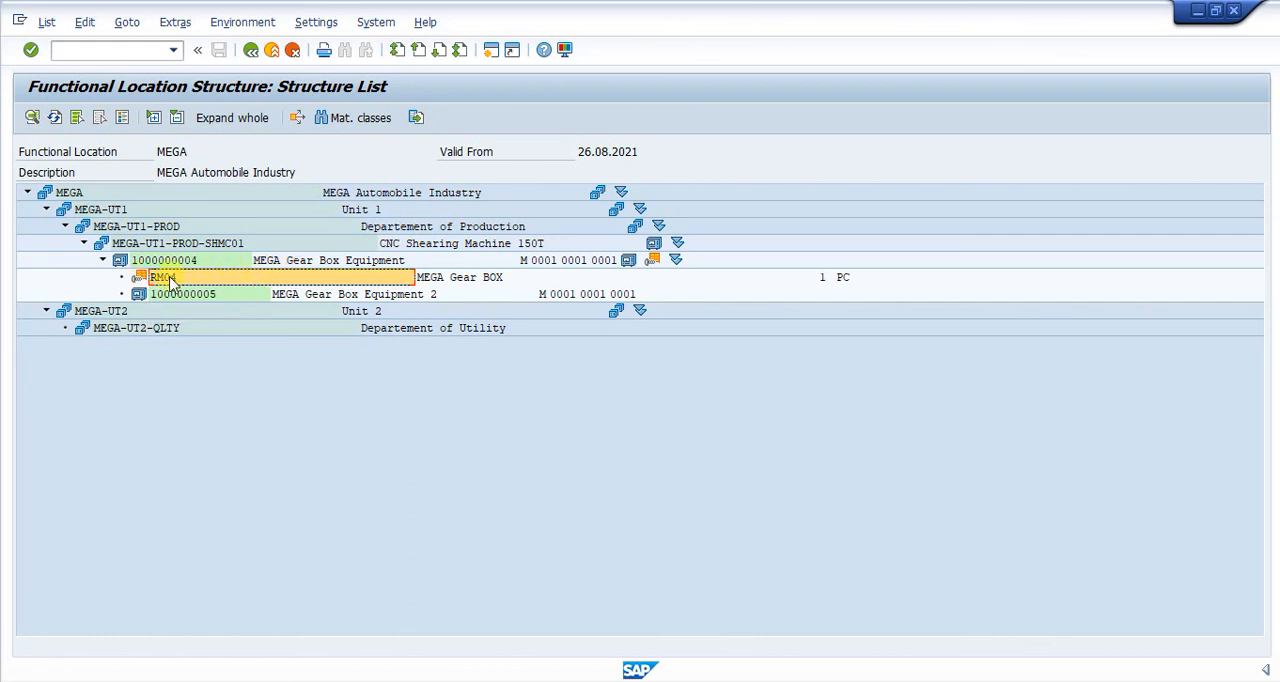
click(196, 298)
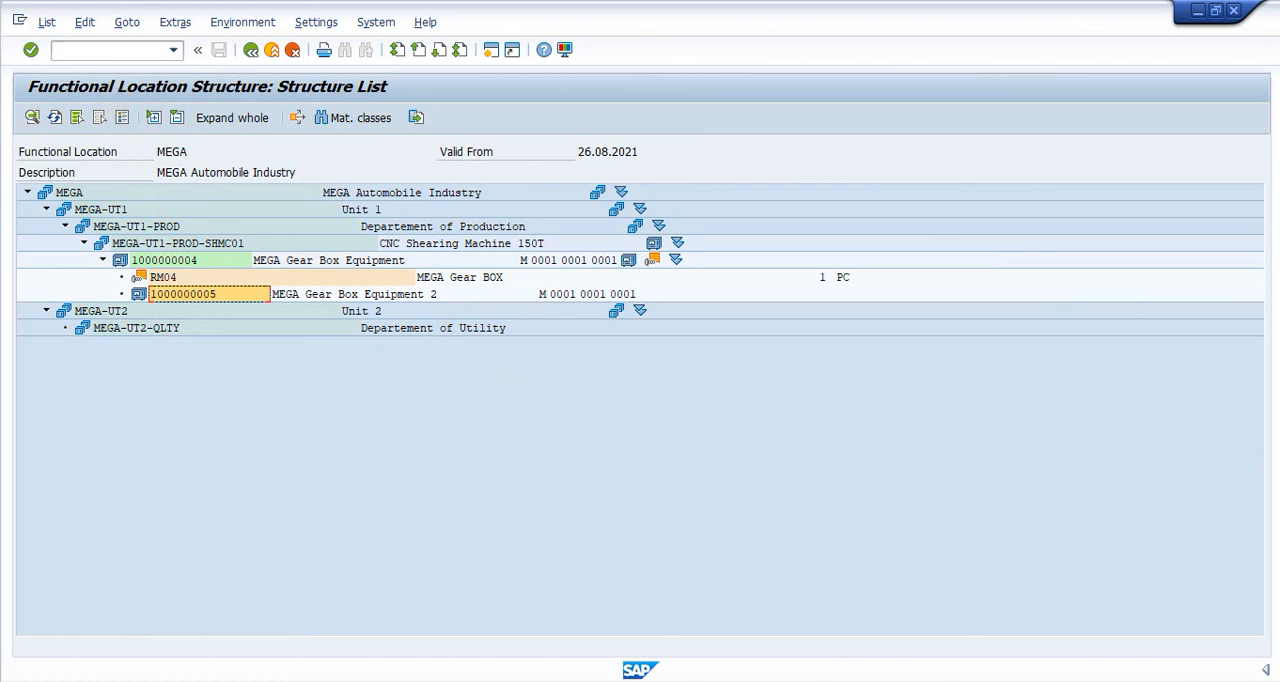
click(990, 632)
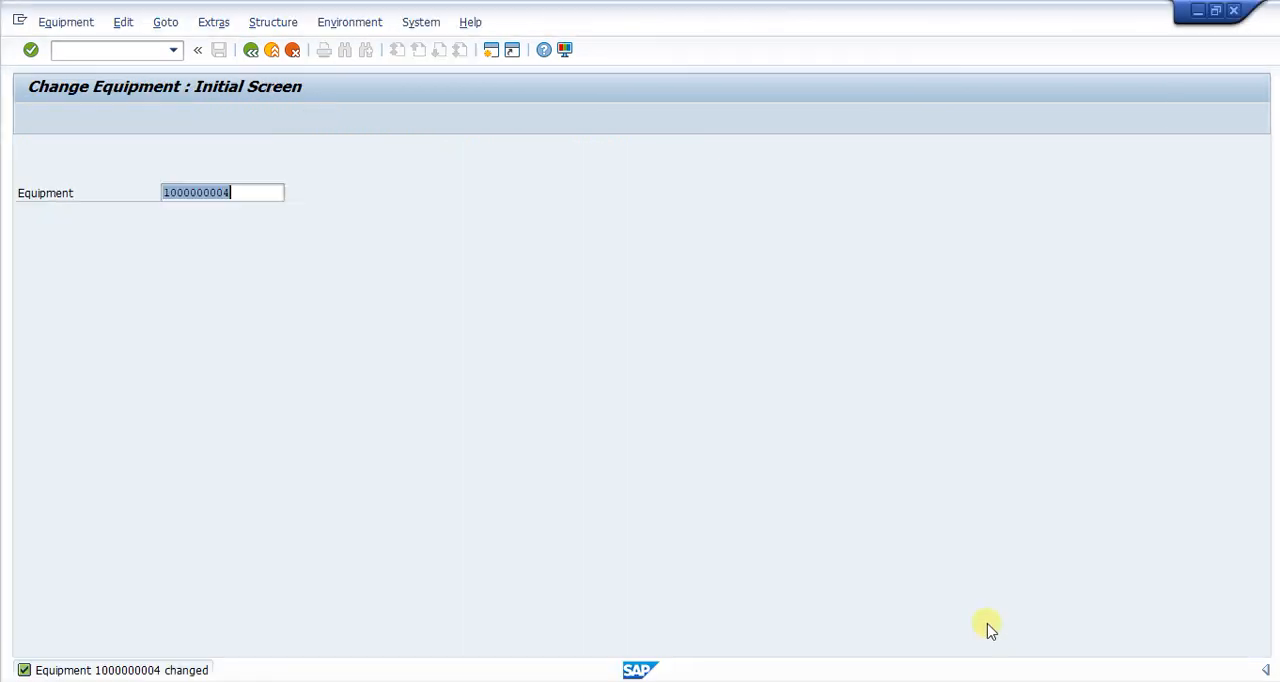
click(280, 193)
drag(280, 193, 5, 165)
key(ctrl+v)
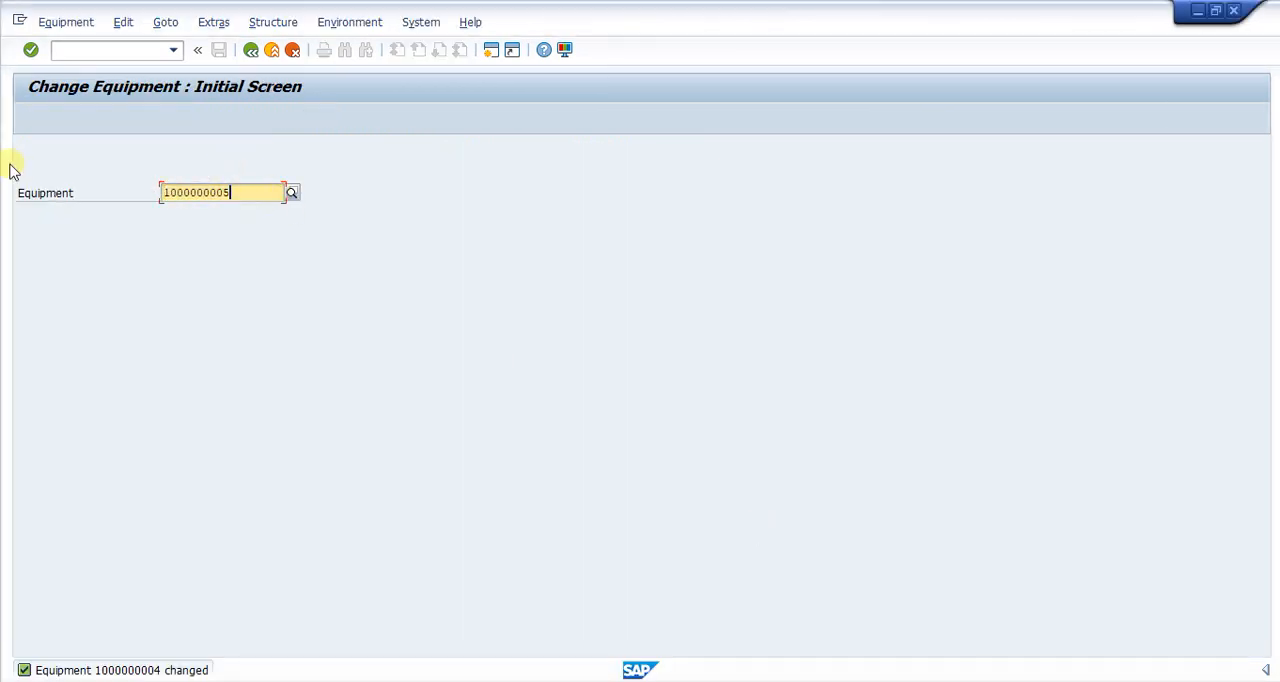
key(Return)
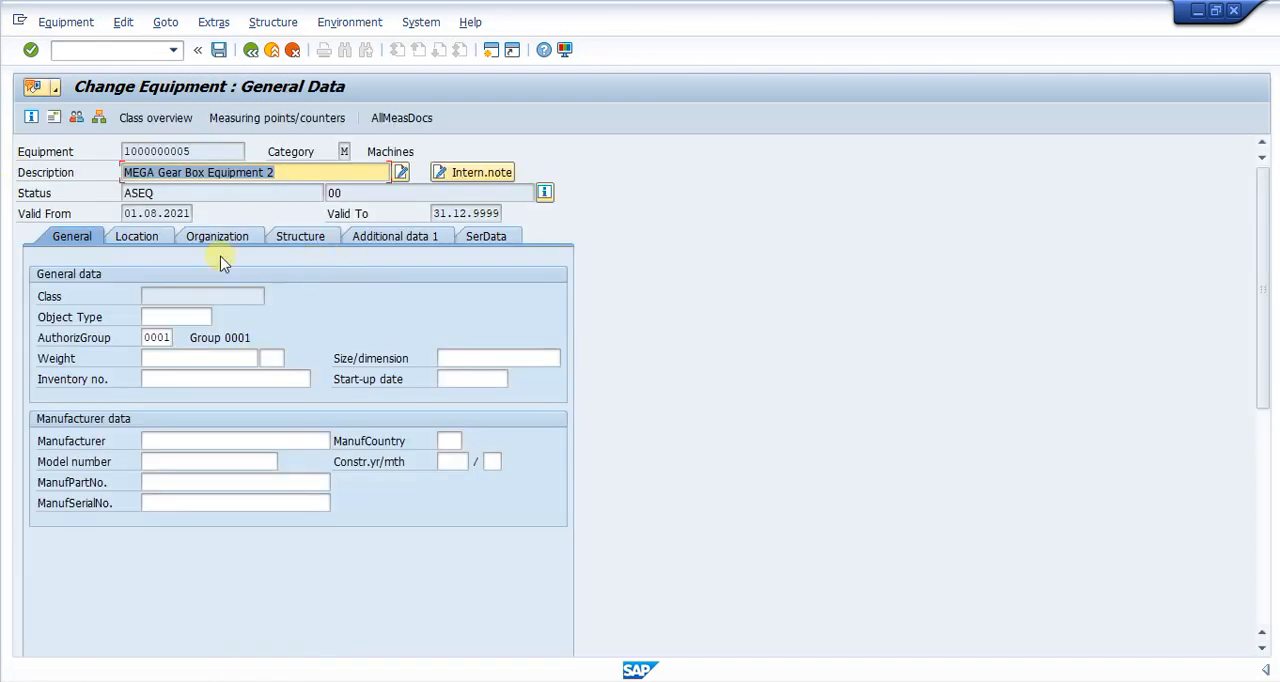
click(290, 234)
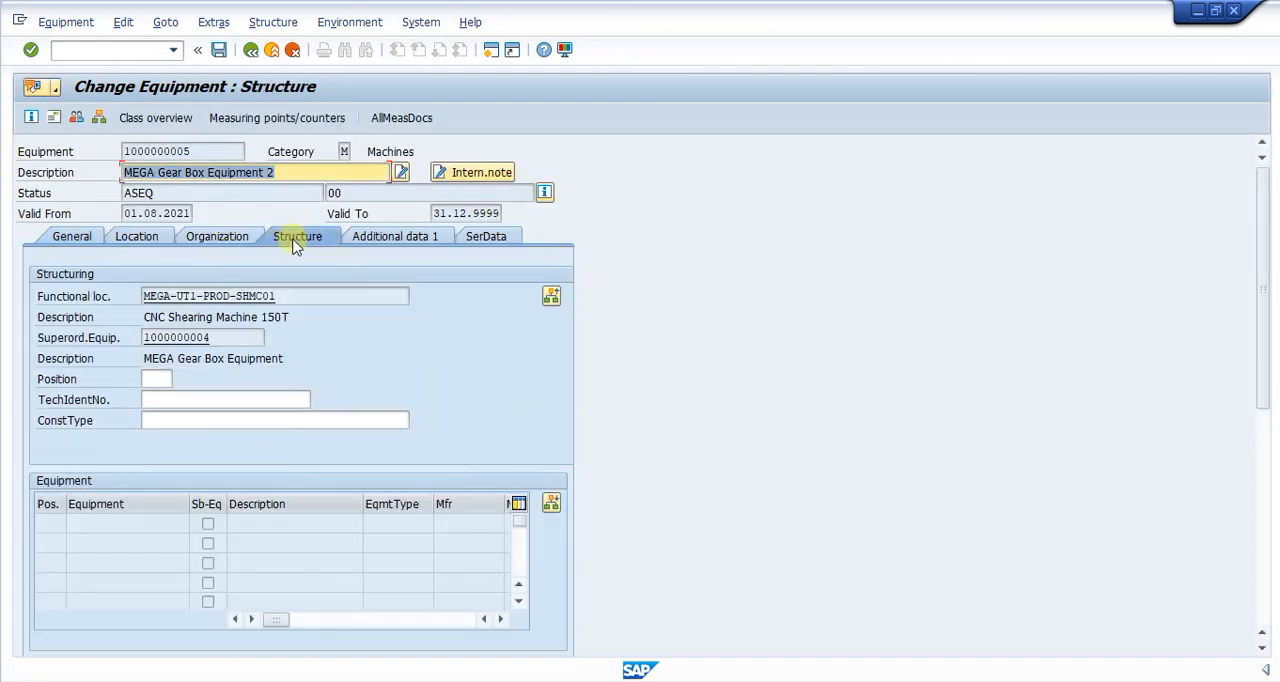
click(165, 427)
text(RM0)
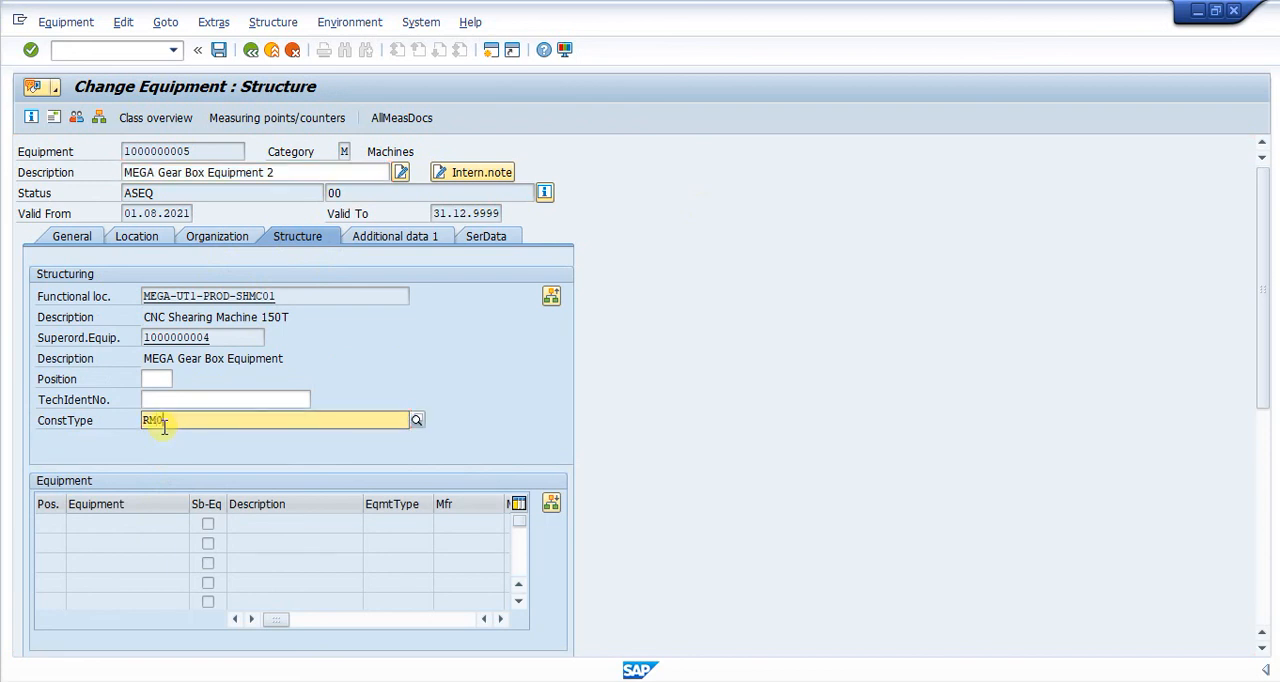
text(4)
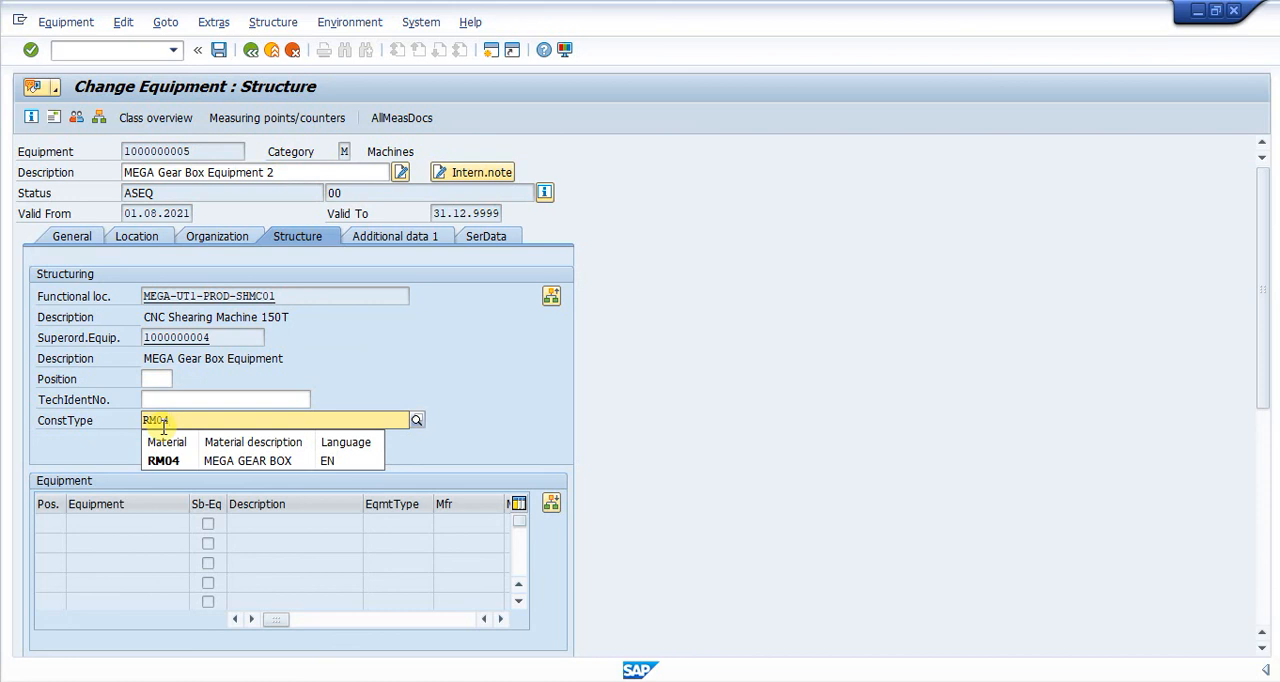
key(Return)
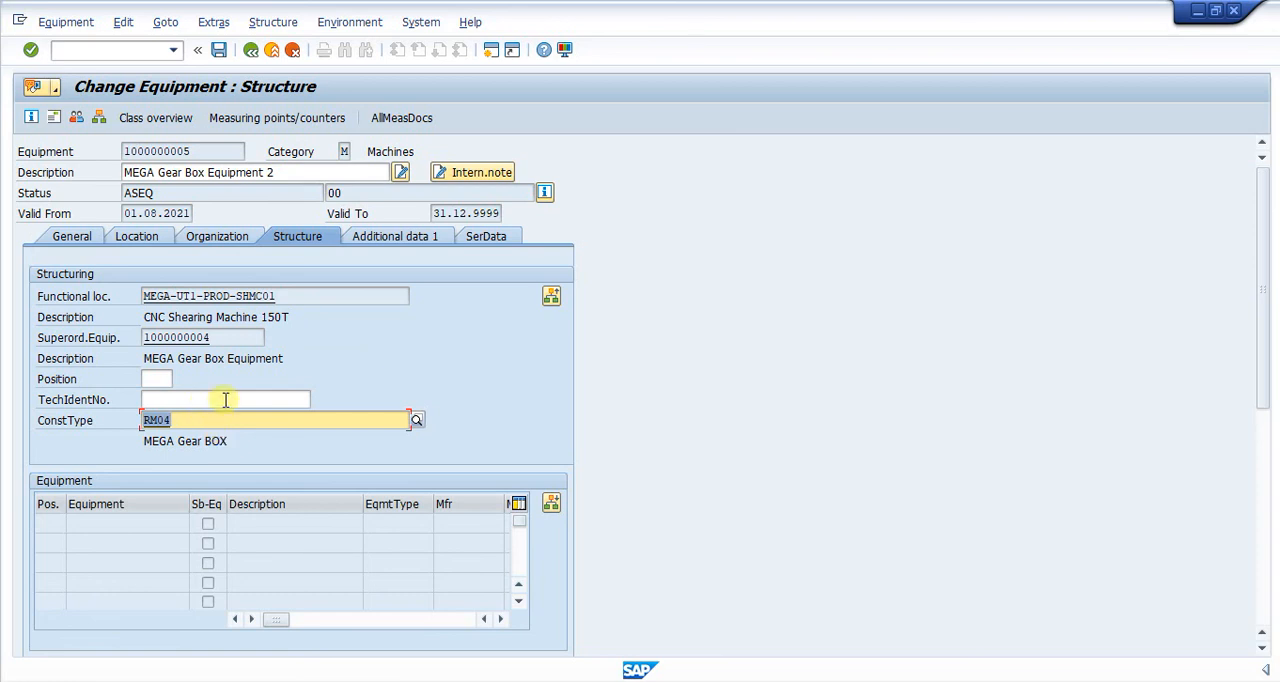
click(484, 236)
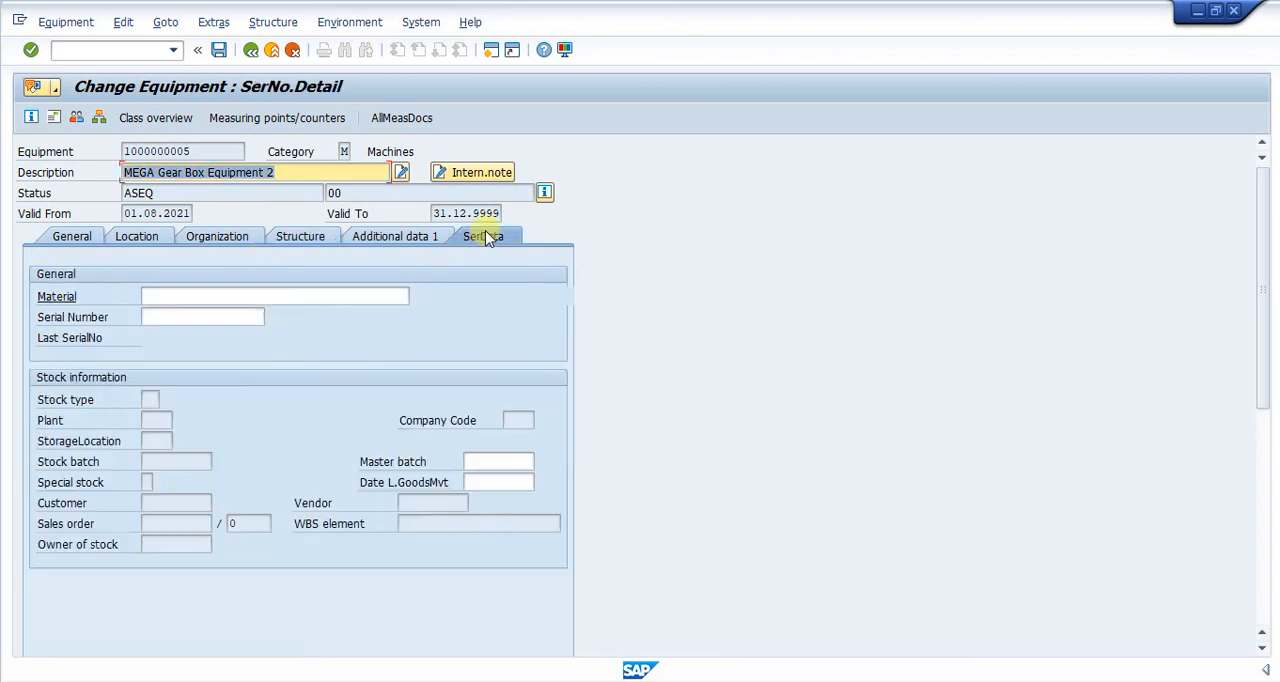
click(165, 296)
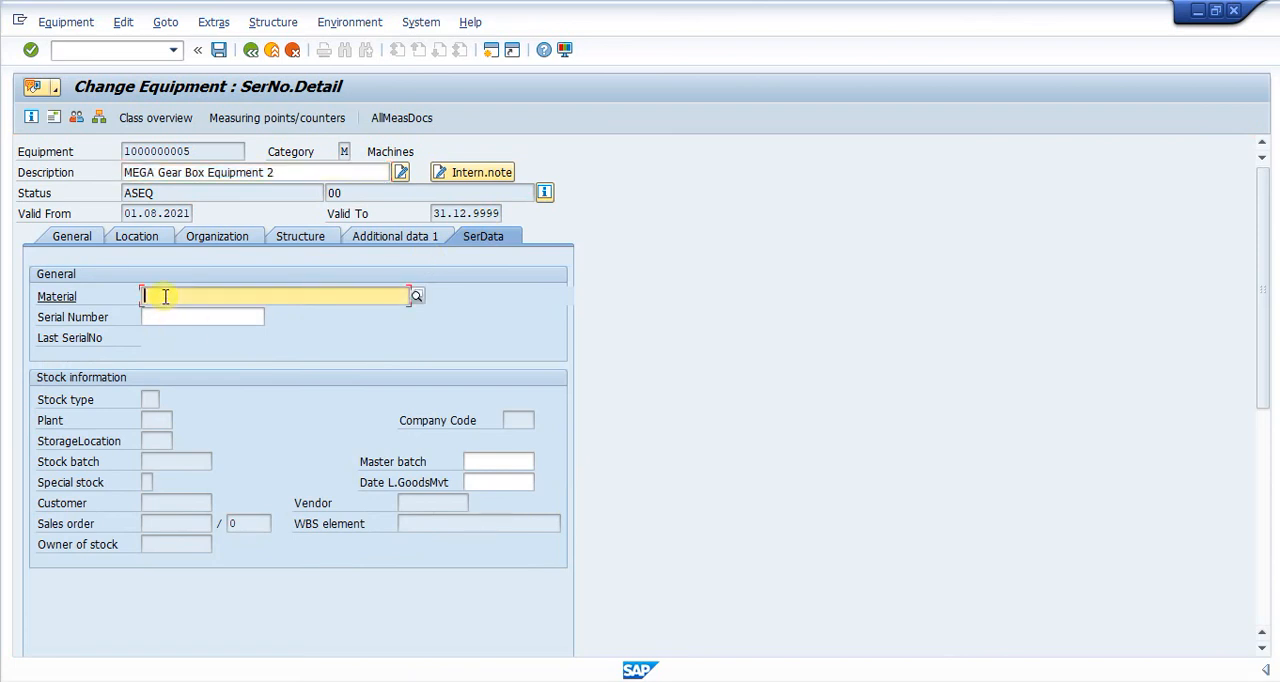
text(RM04)
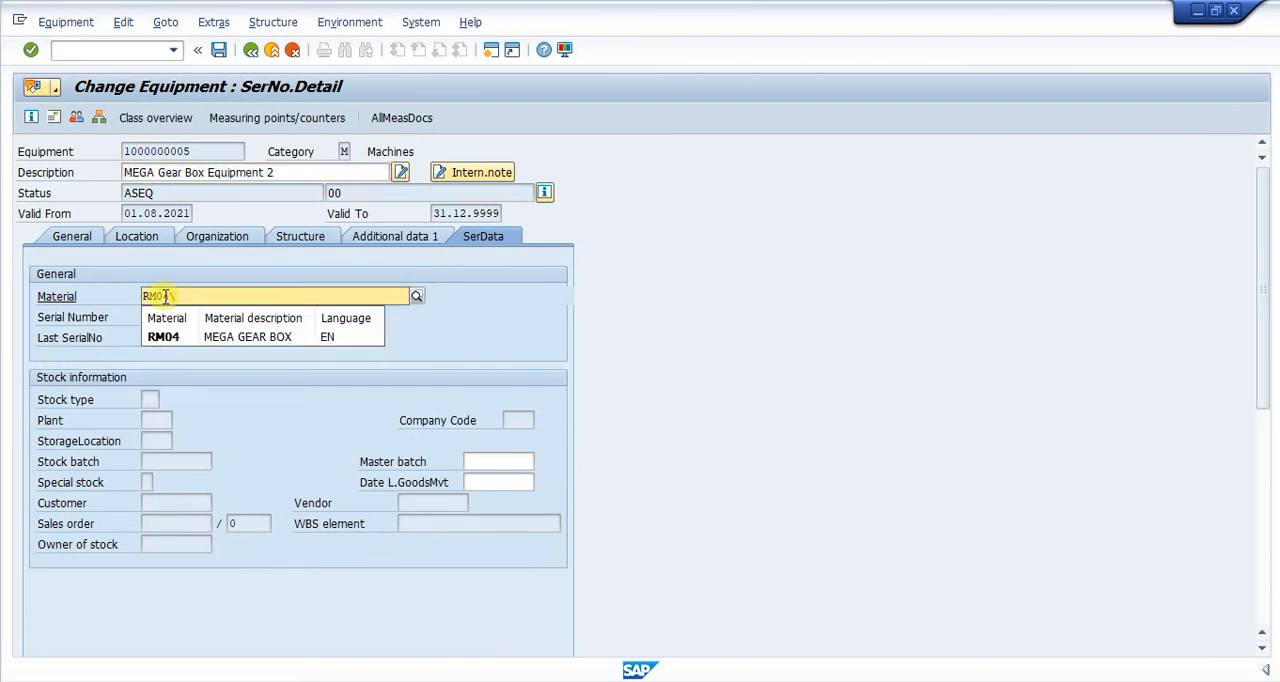
key(Return)
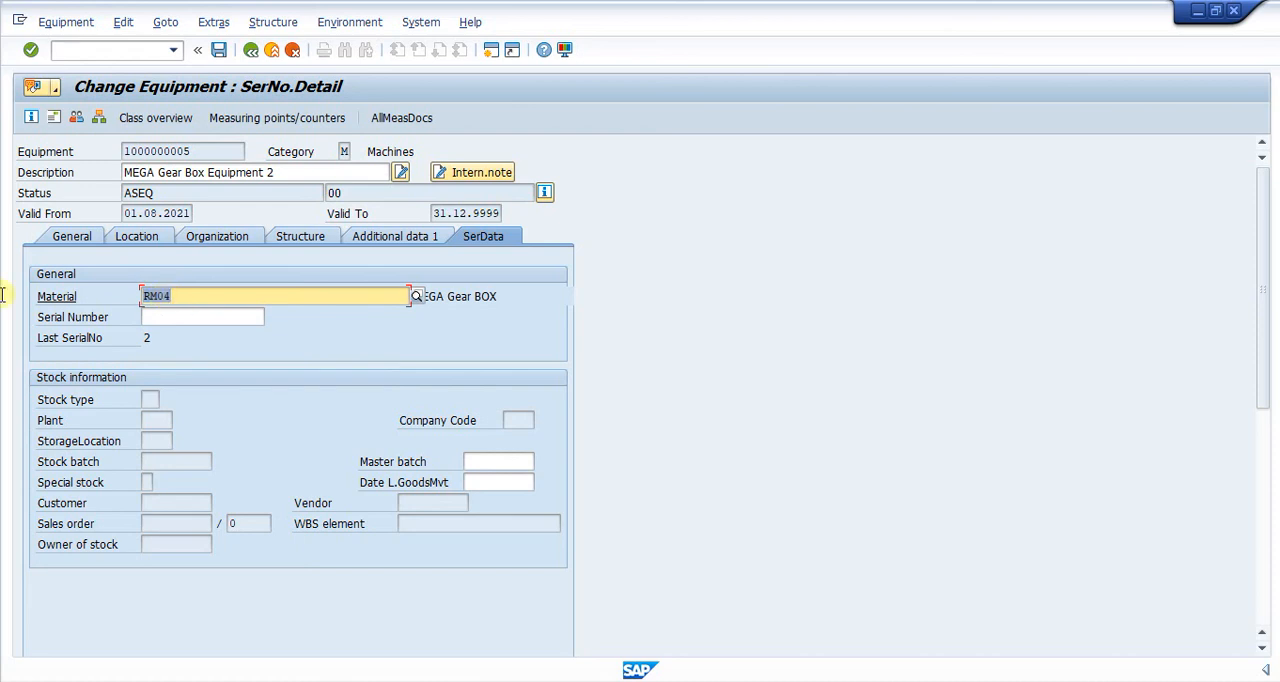
click(219, 50)
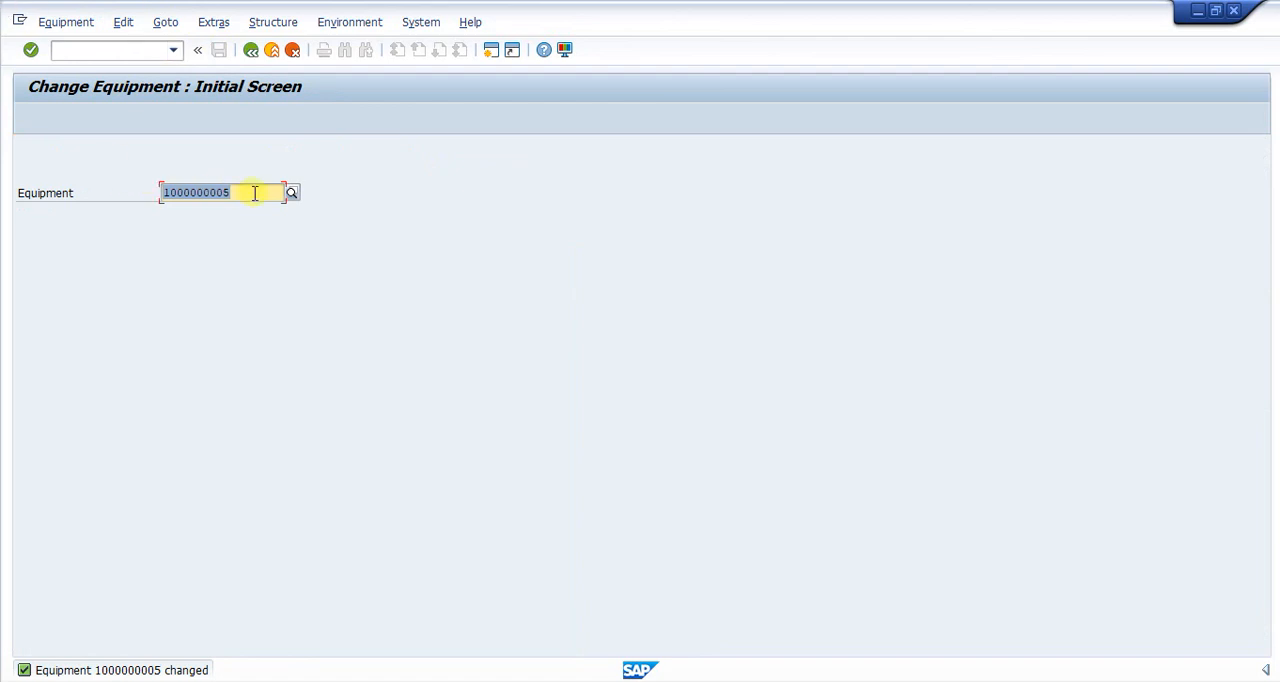
click(255, 193)
key(BackSpace)
text(4)
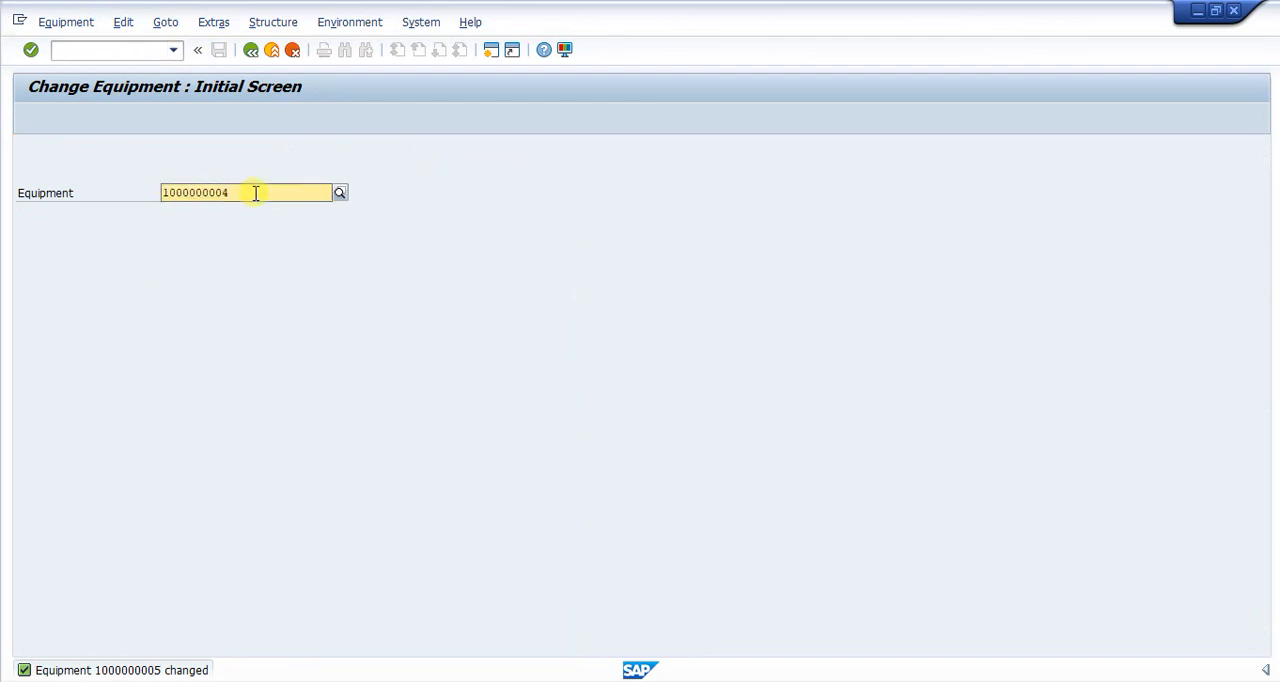
key(Return)
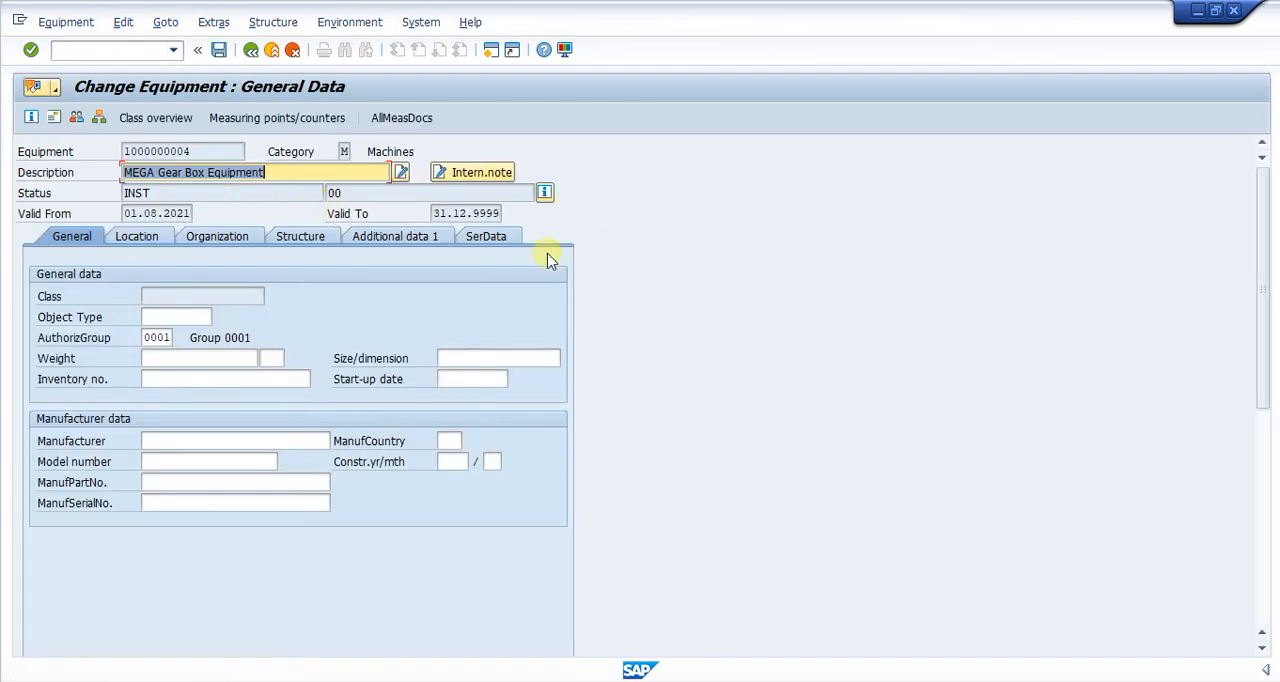
click(495, 239)
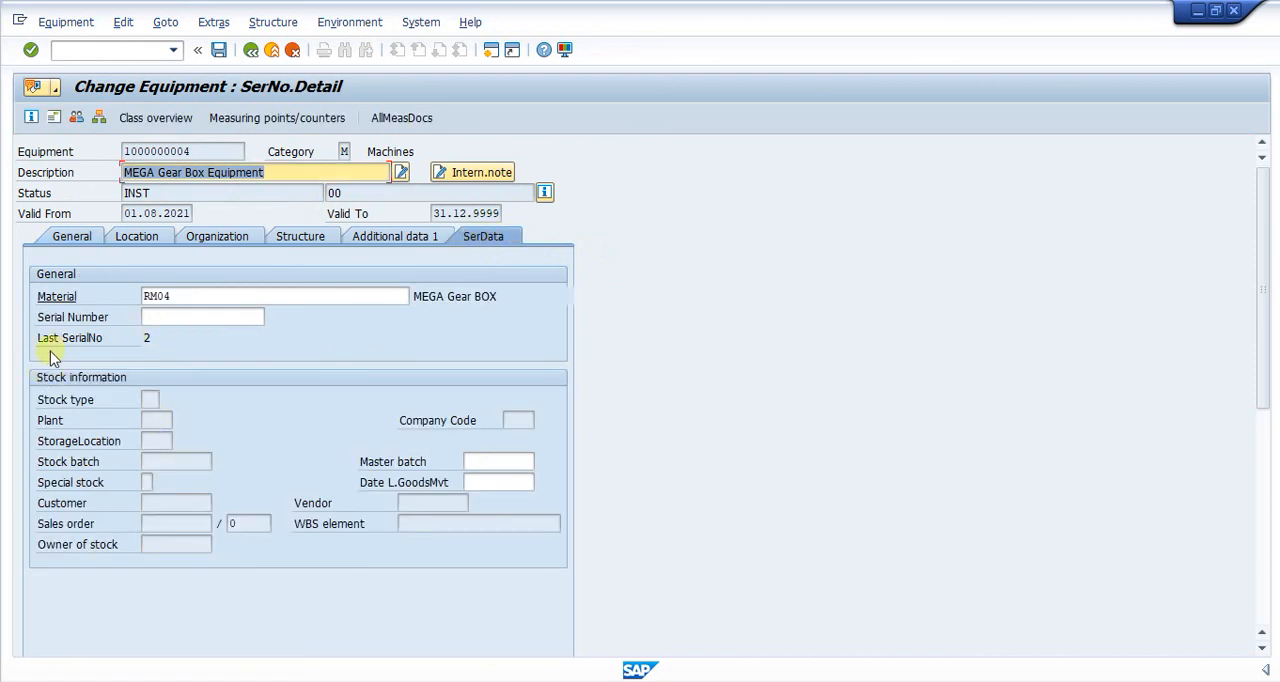
click(160, 319)
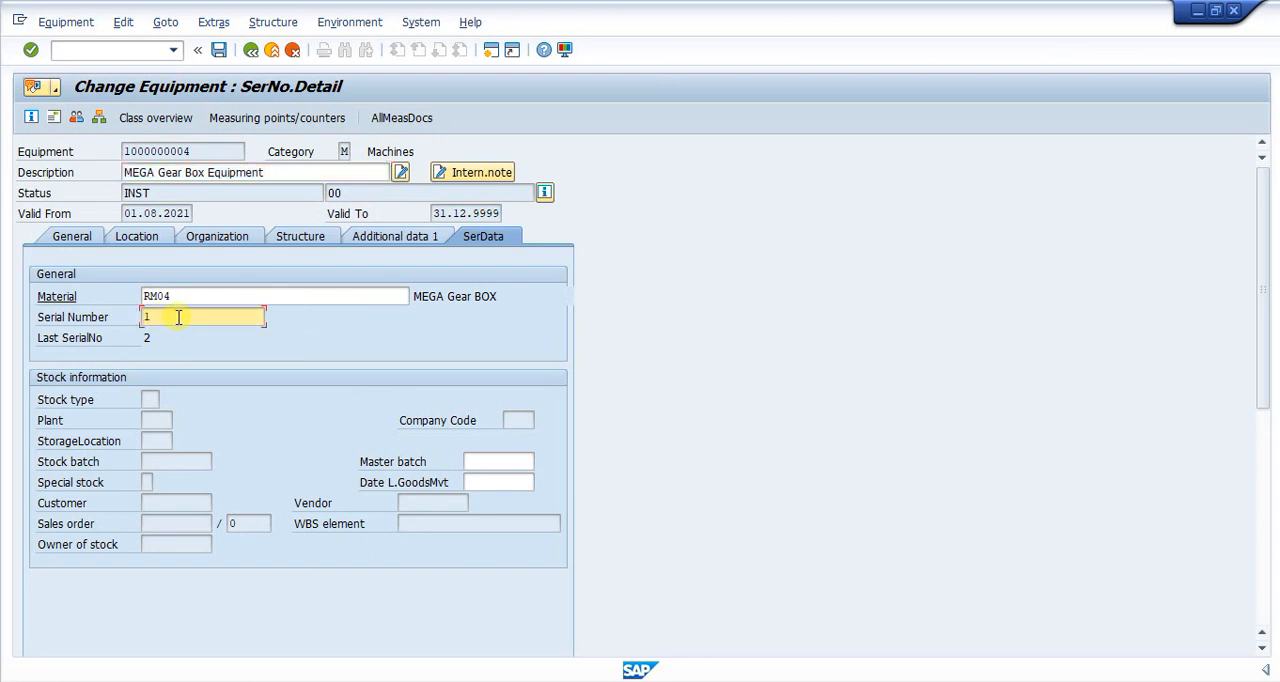
key(Return)
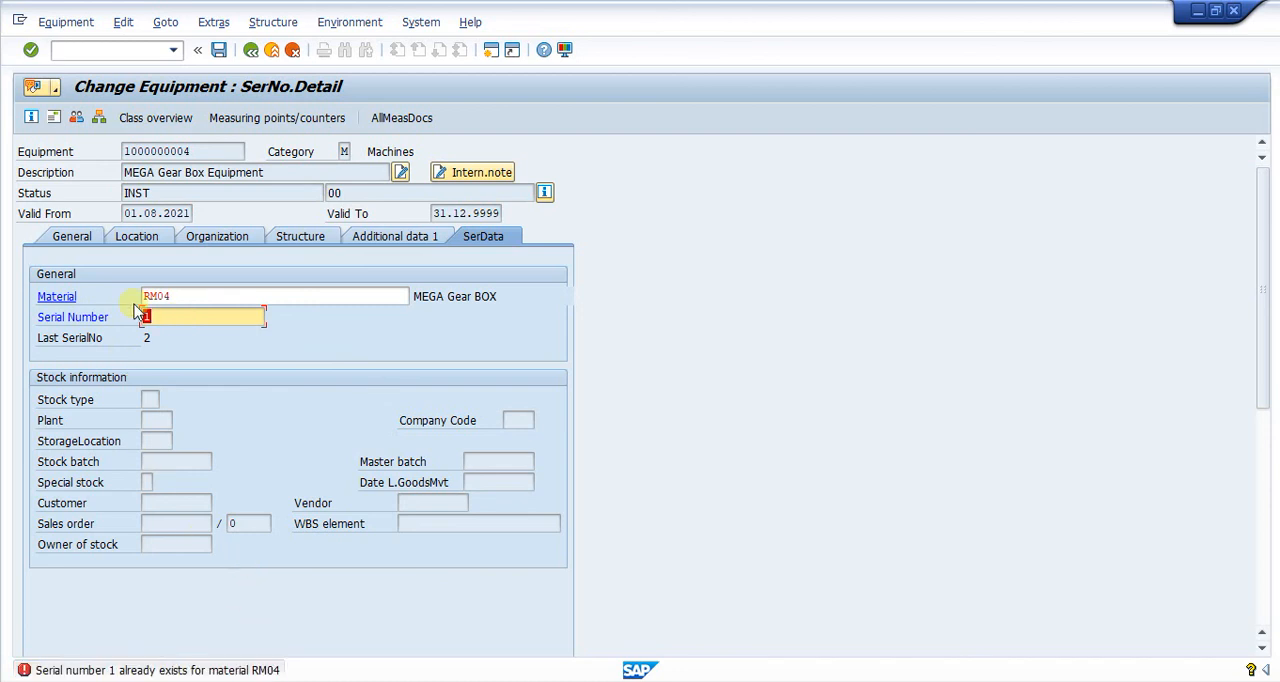
key(BackSpace)
click(641, 238)
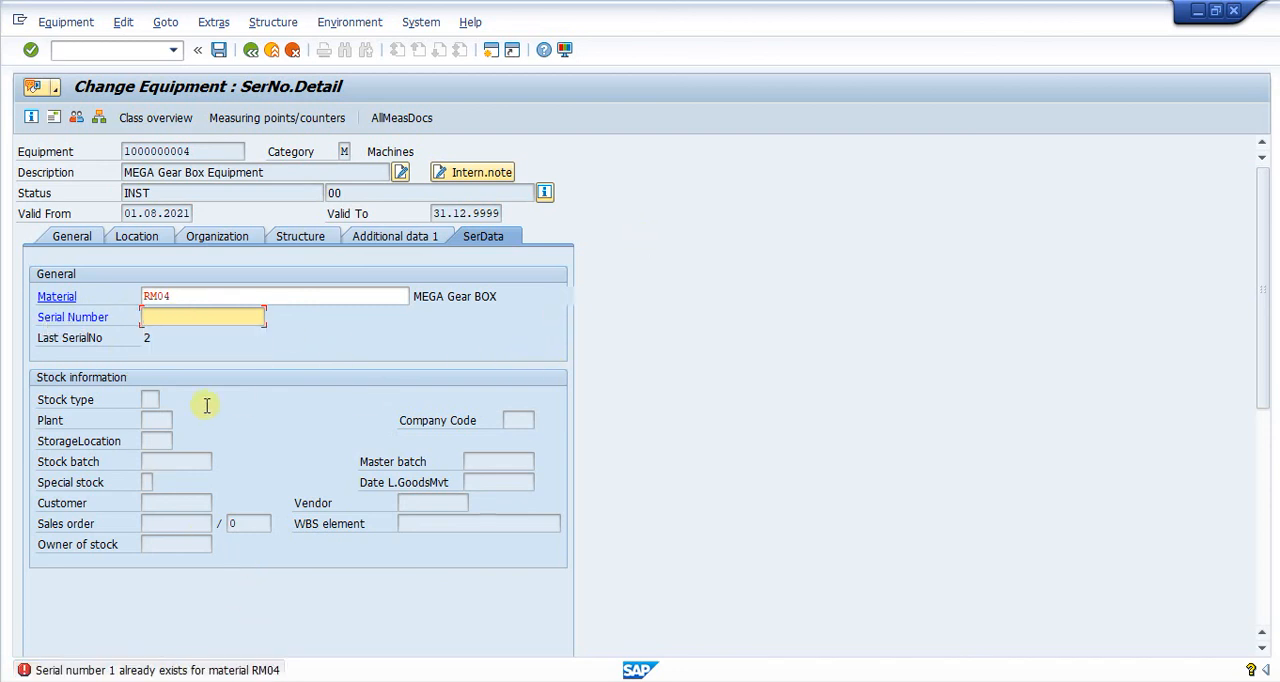
click(218, 49)
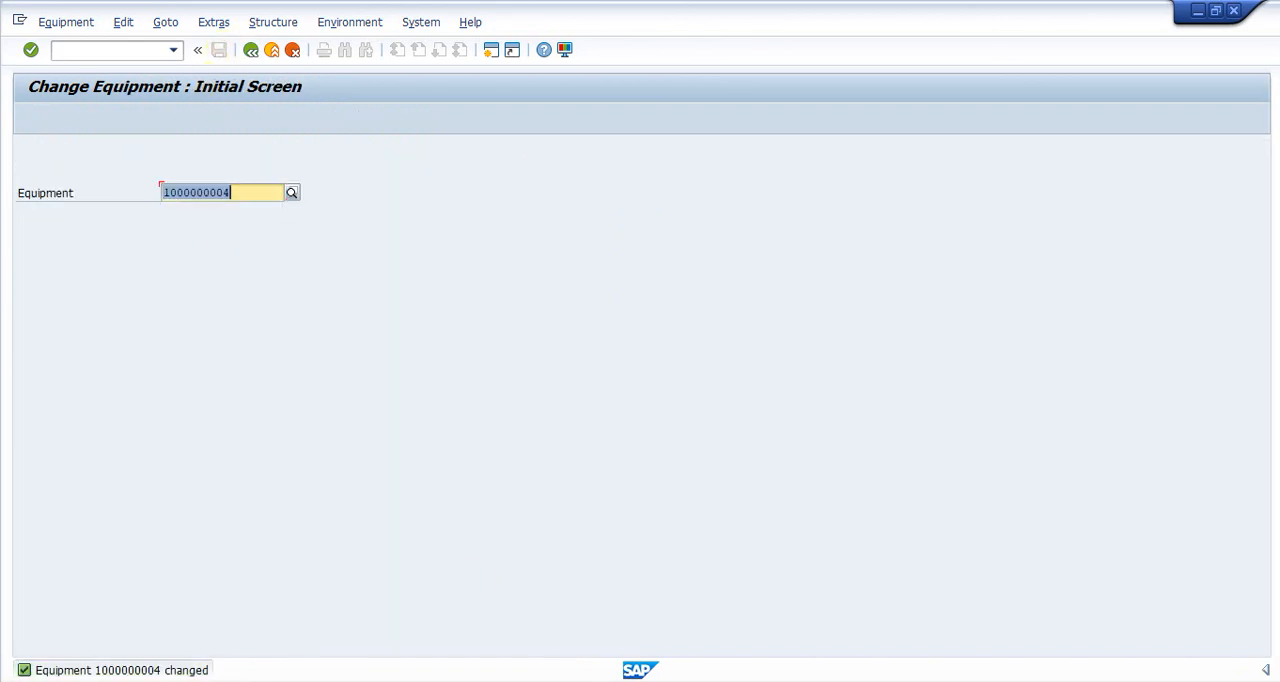
mouse_move(852, 676)
click(852, 642)
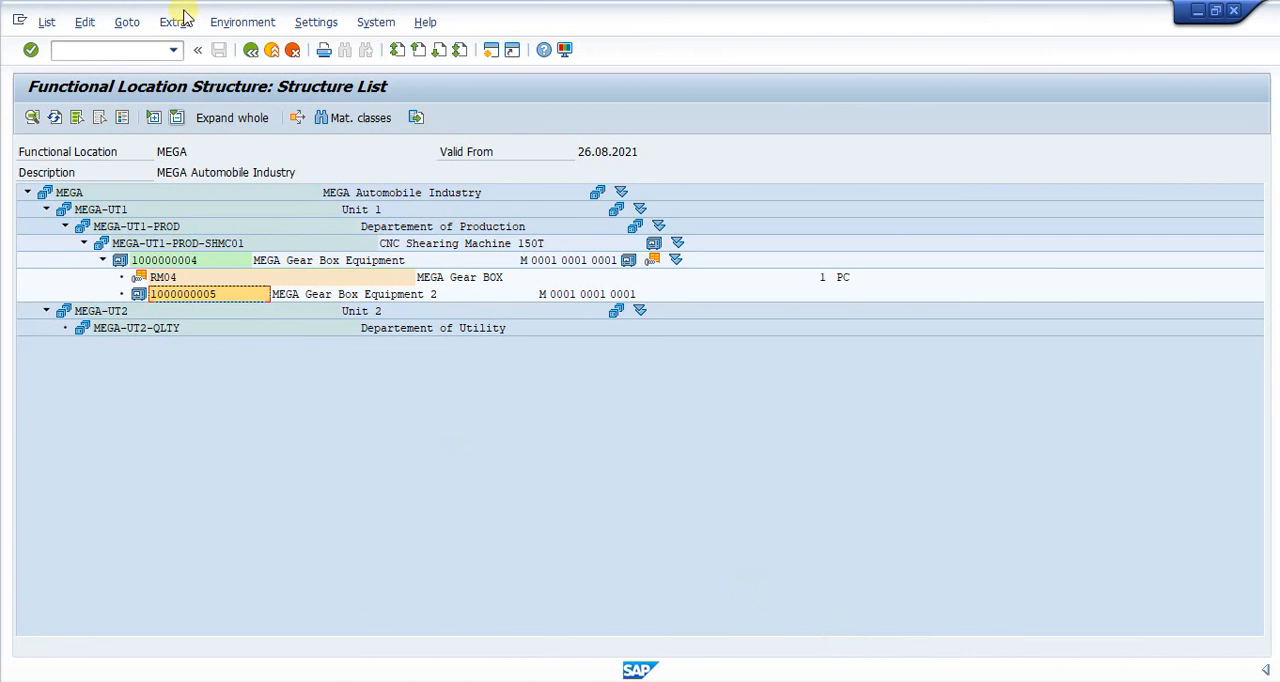
click(250, 50)
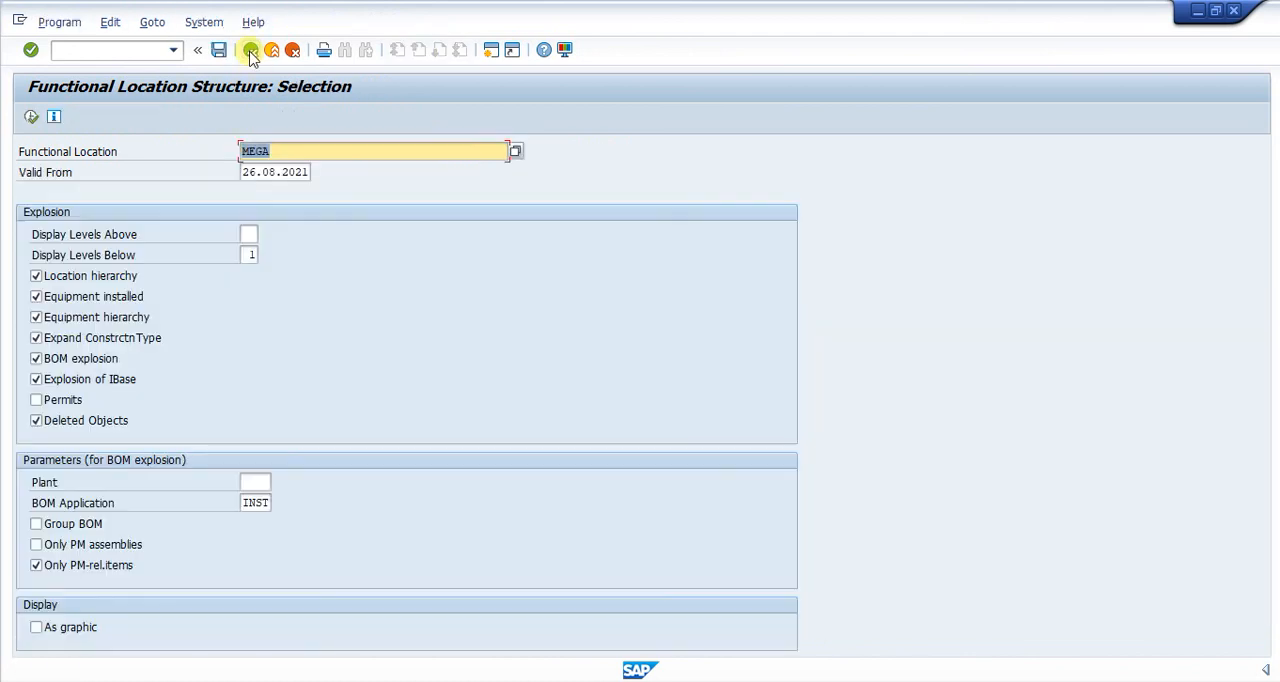
click(31, 117)
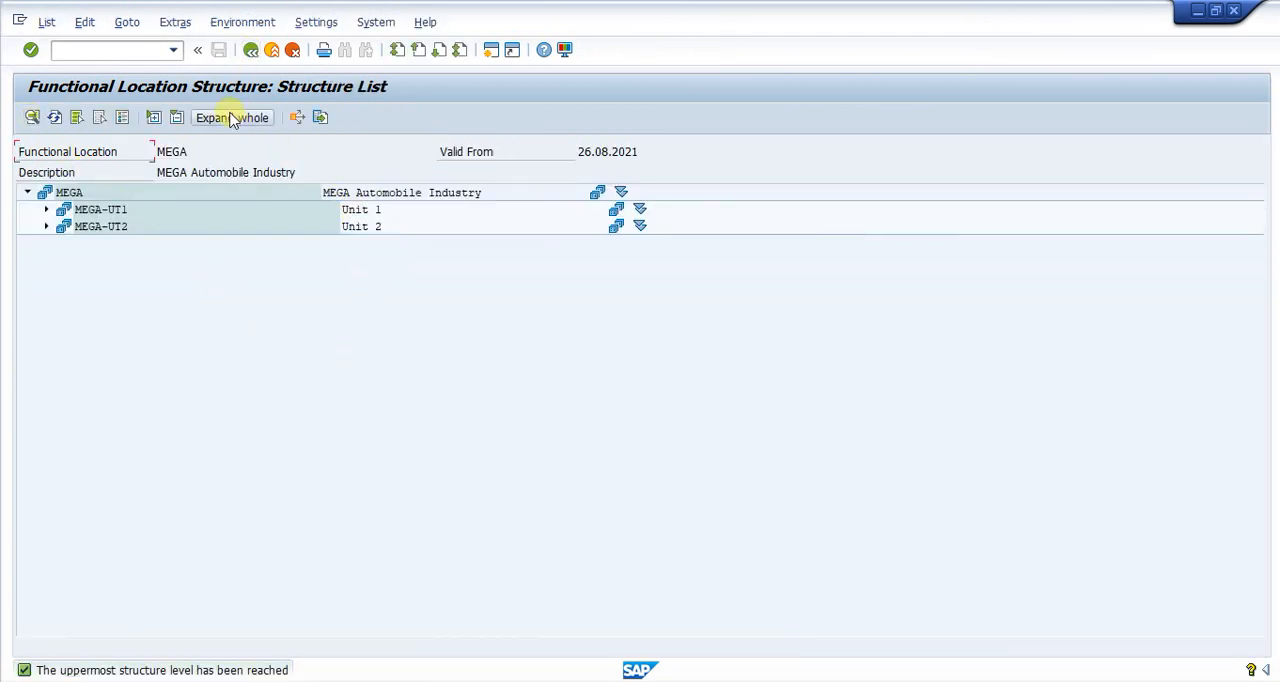
click(232, 118)
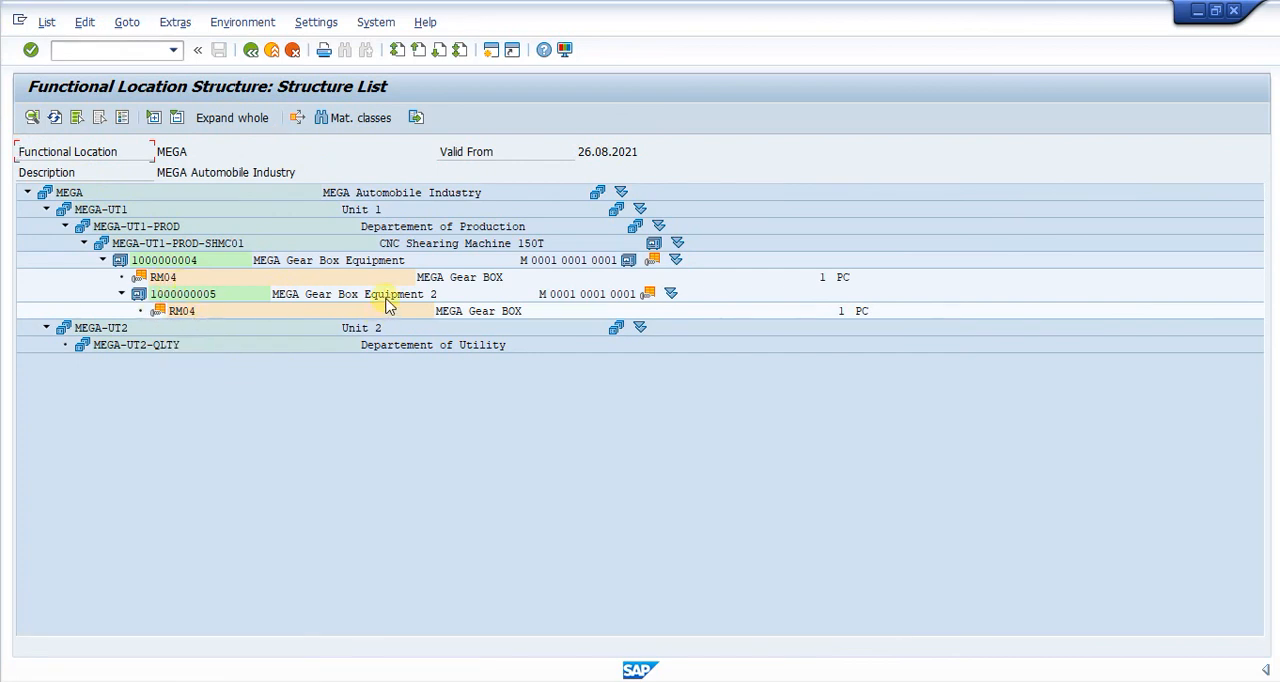
click(172, 262)
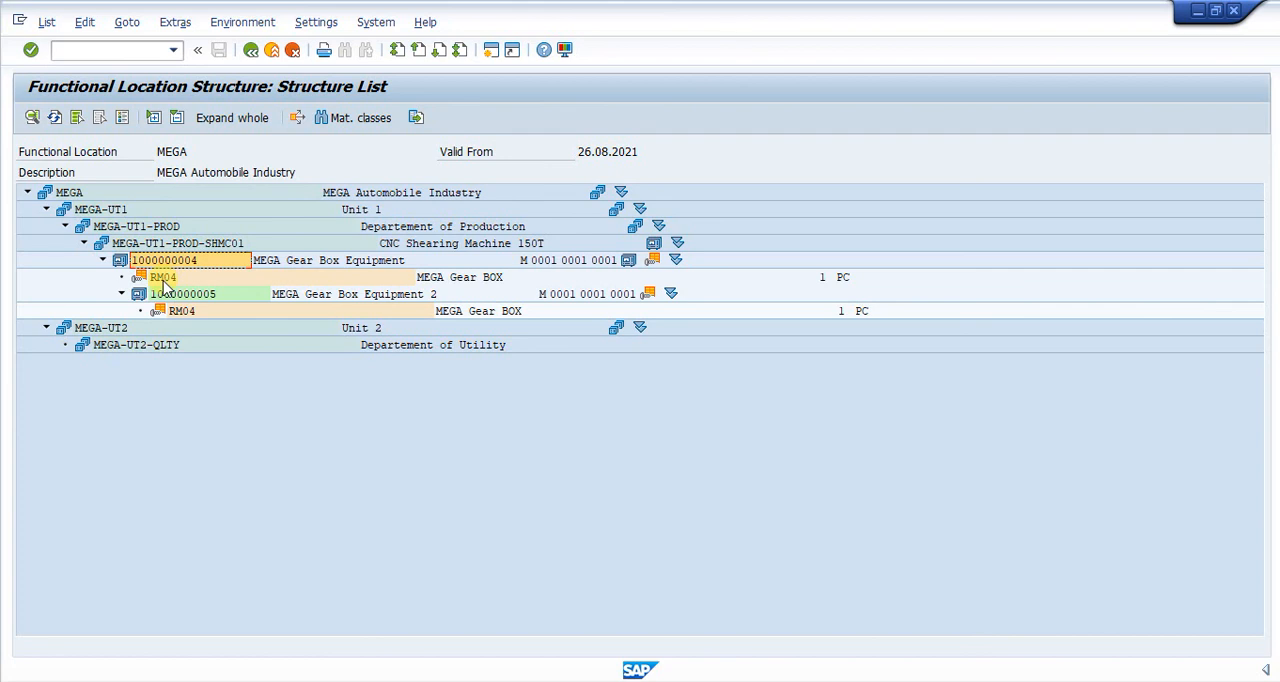
click(163, 278)
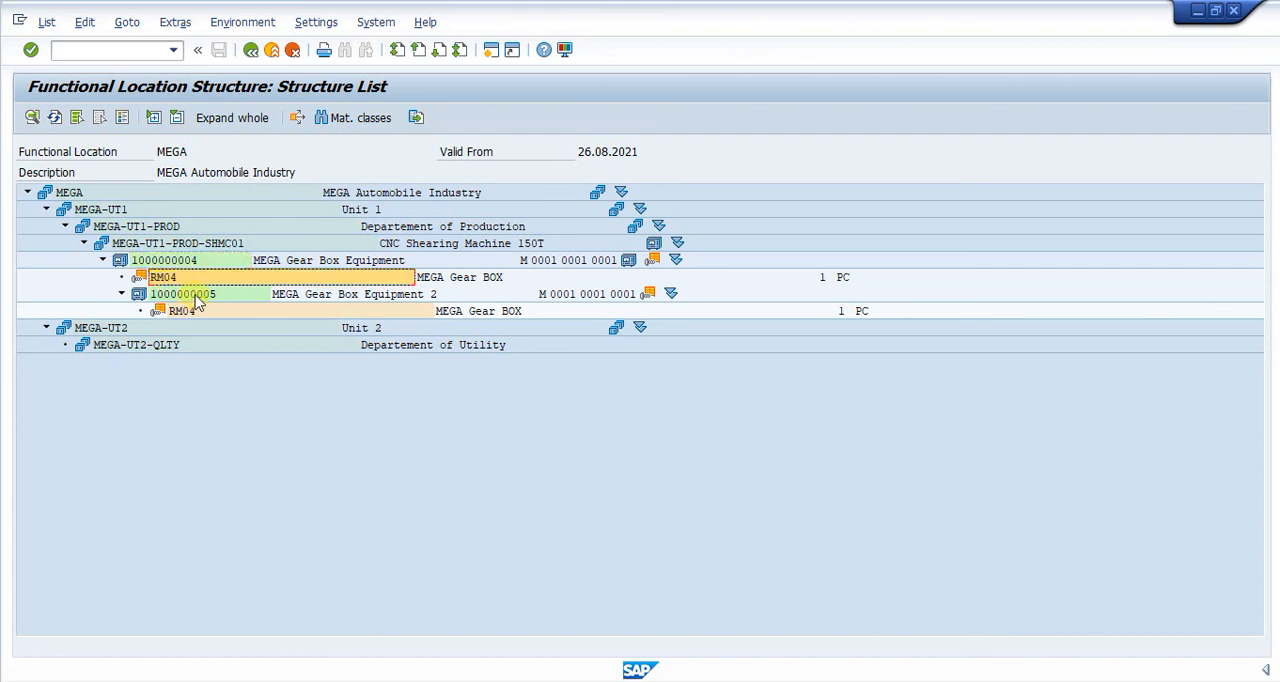
click(196, 296)
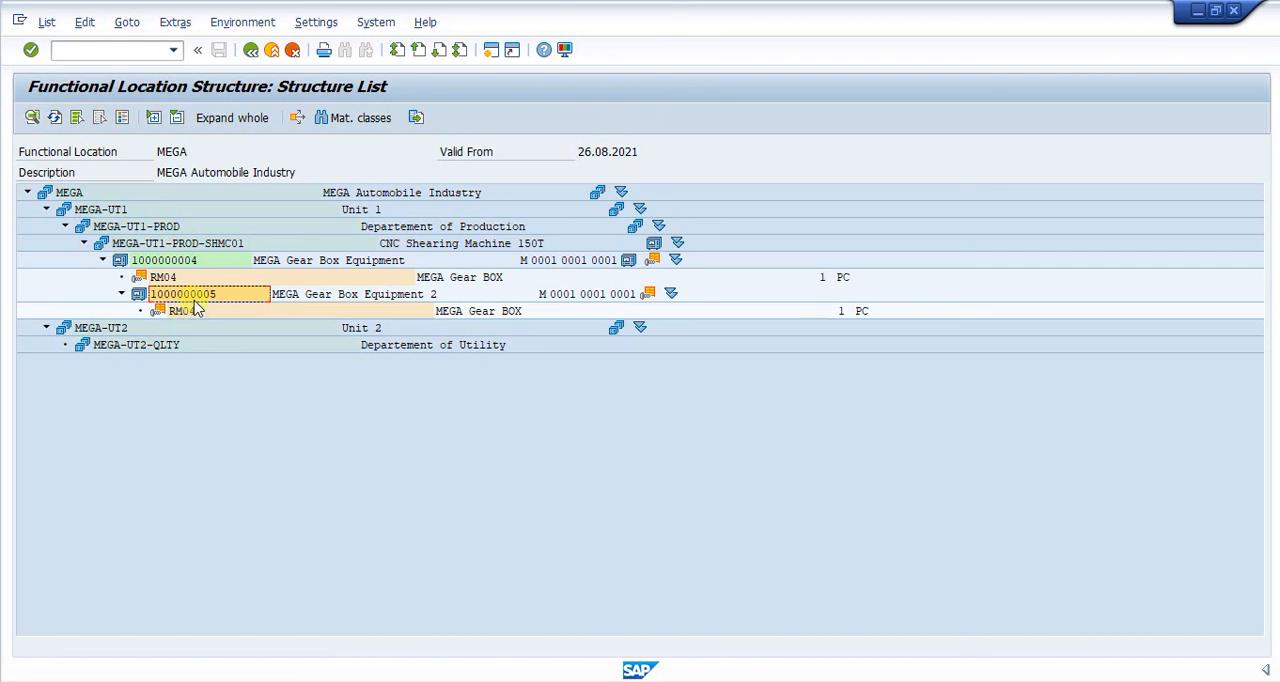
click(190, 312)
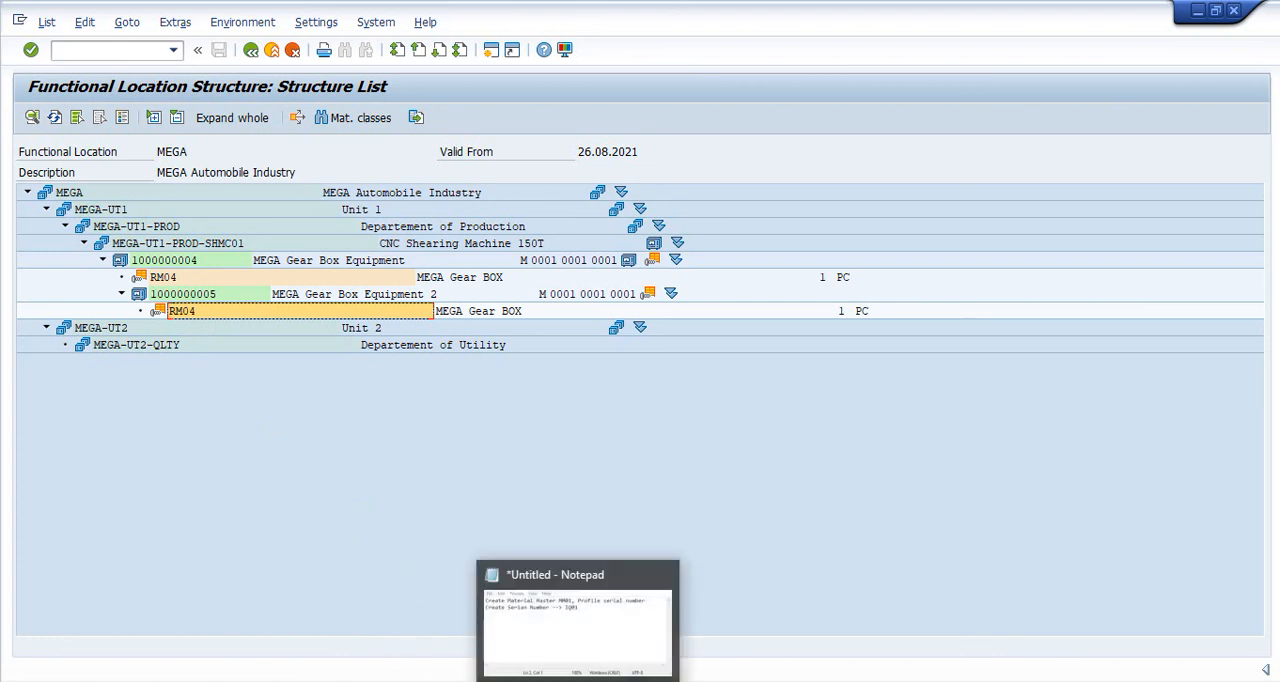
Switch to the Notepad notes and add the line "Change Equipment dengan memasukkan= Constype:" below the serial number line.
click(585, 618)
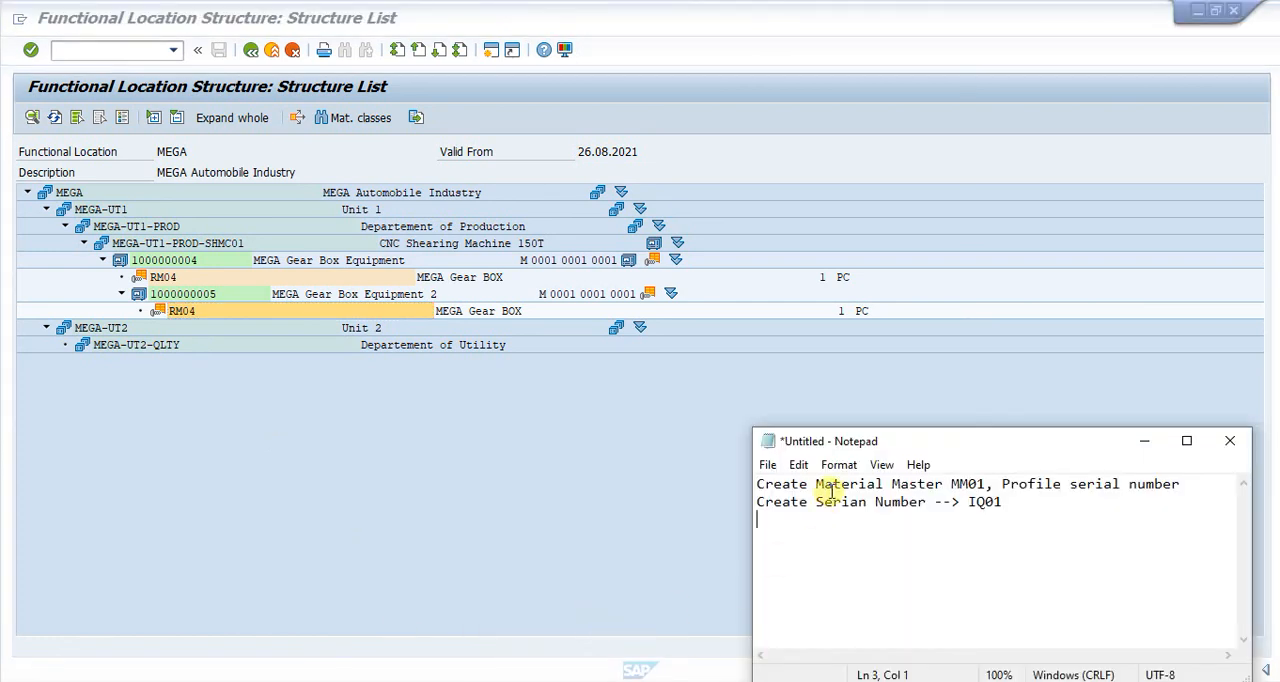
text(Change Equip)
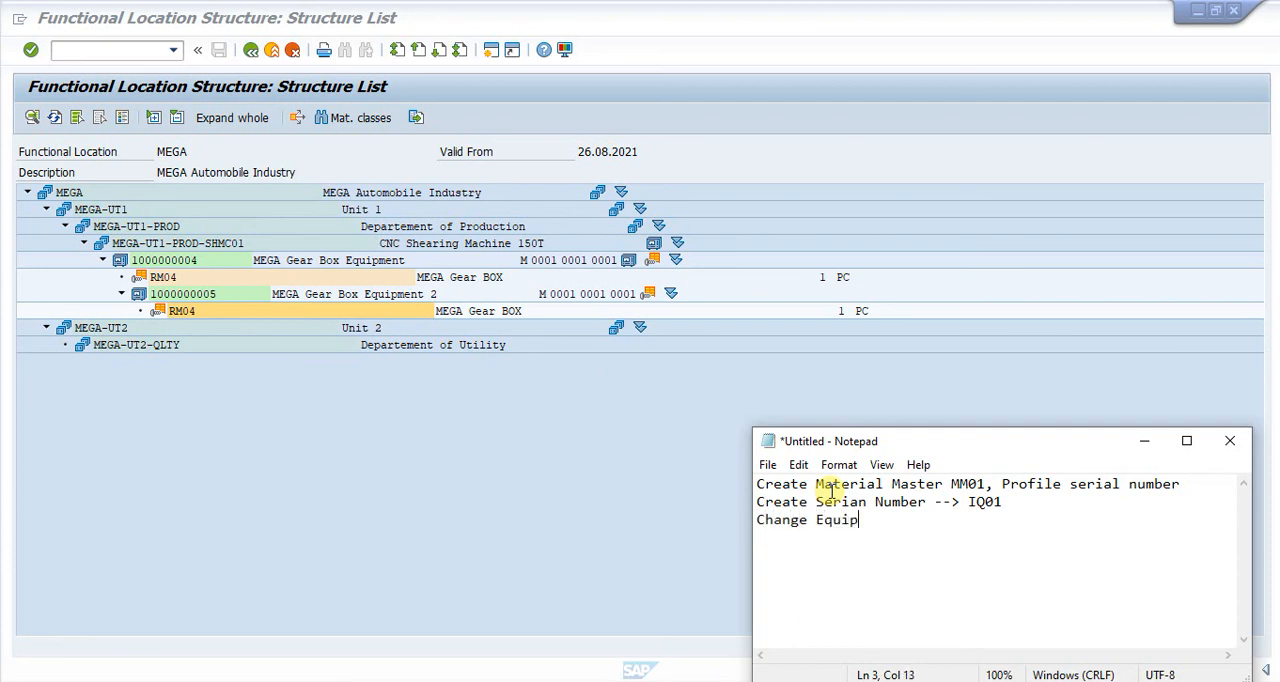
text(ment dengan memasukkan)
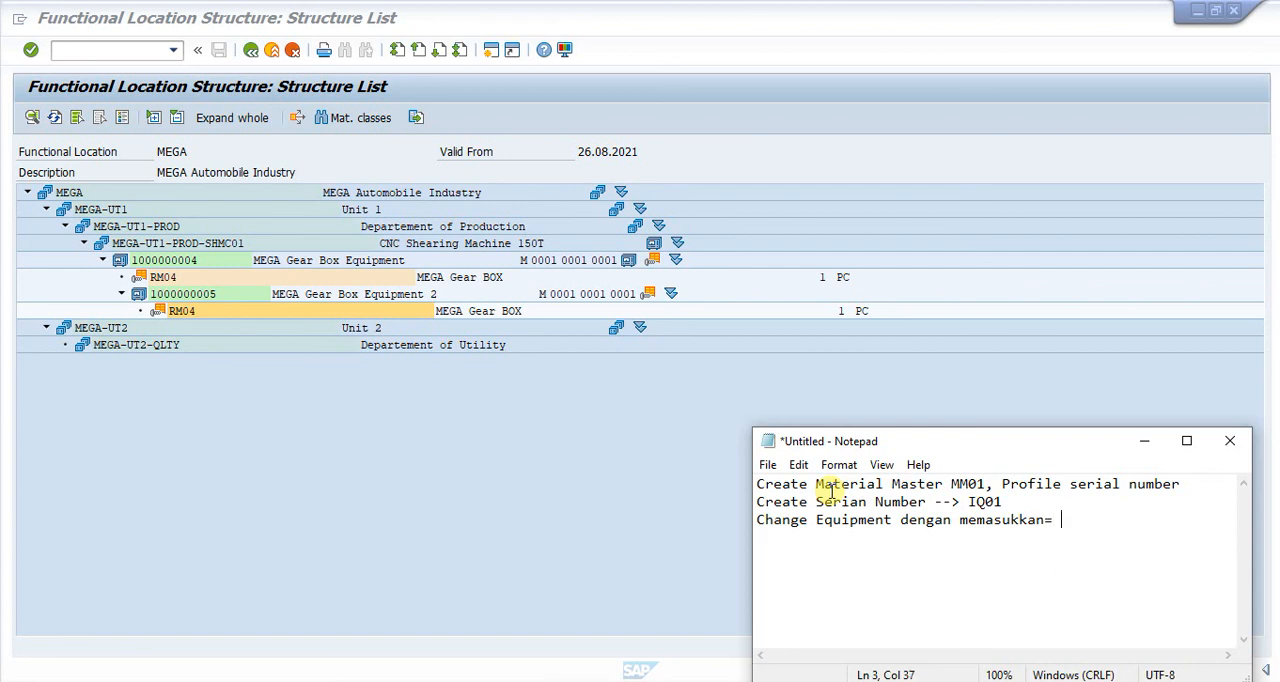
text(Consty)
text(pe:)
key(Return)
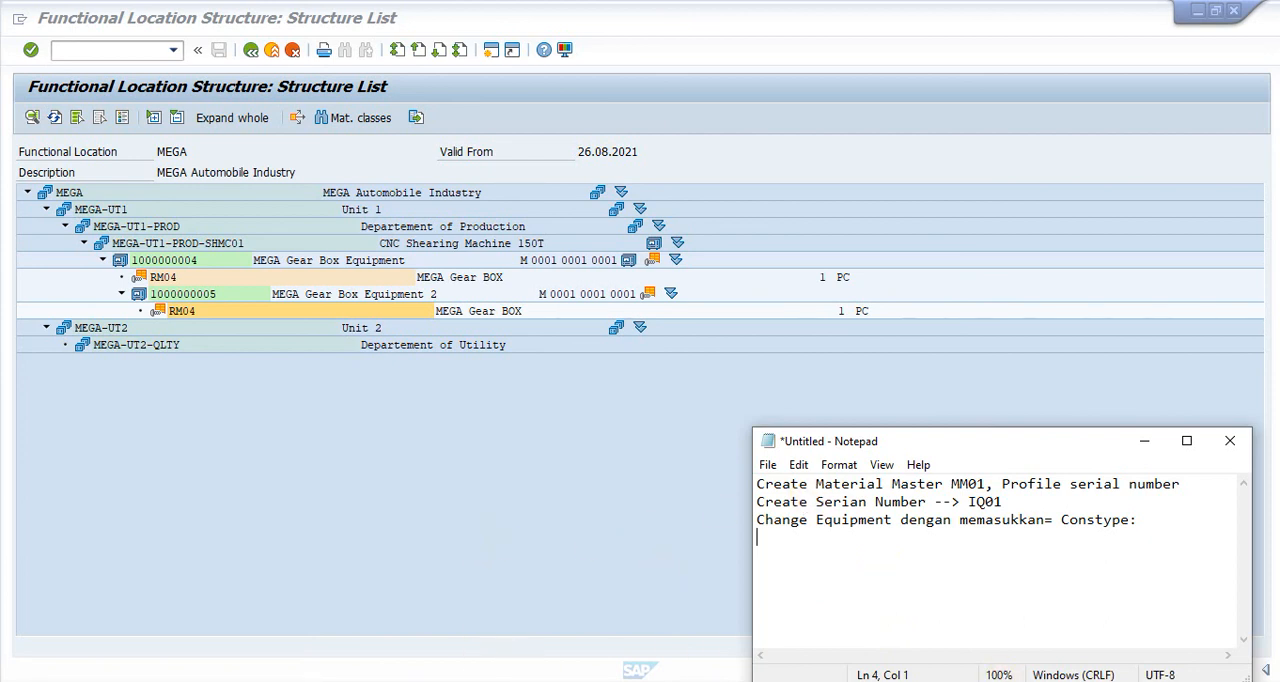
click(1112, 681)
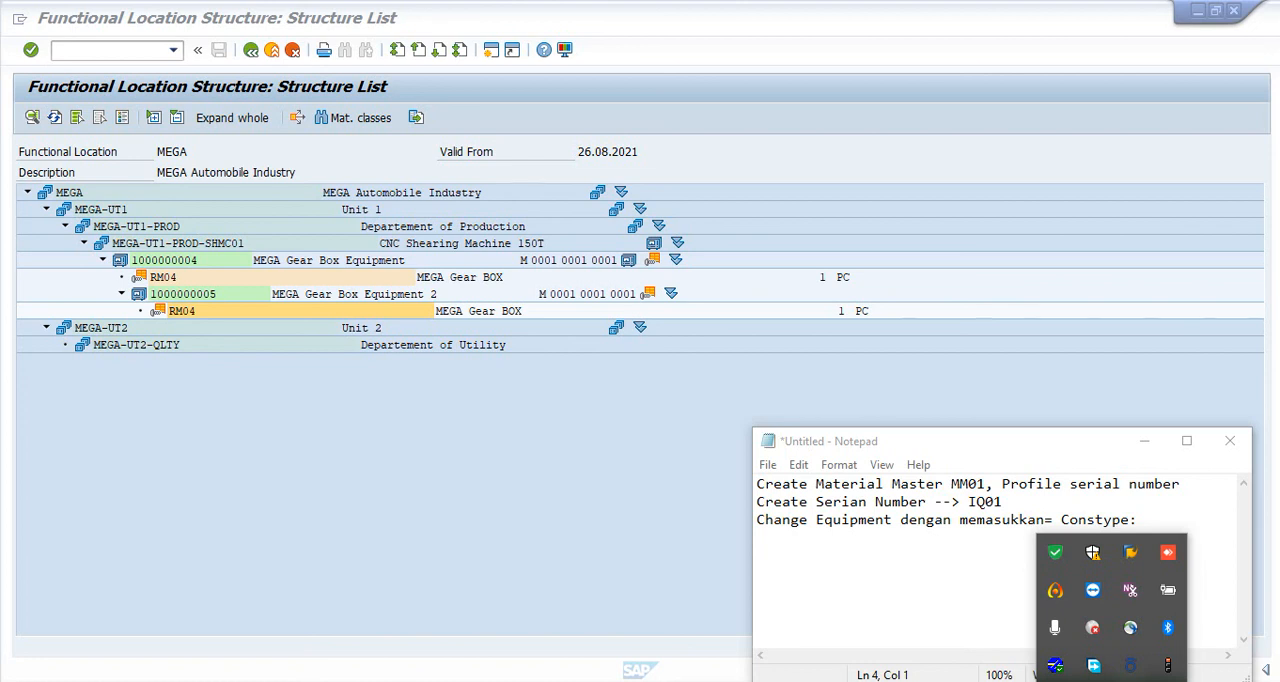
click(1058, 598)
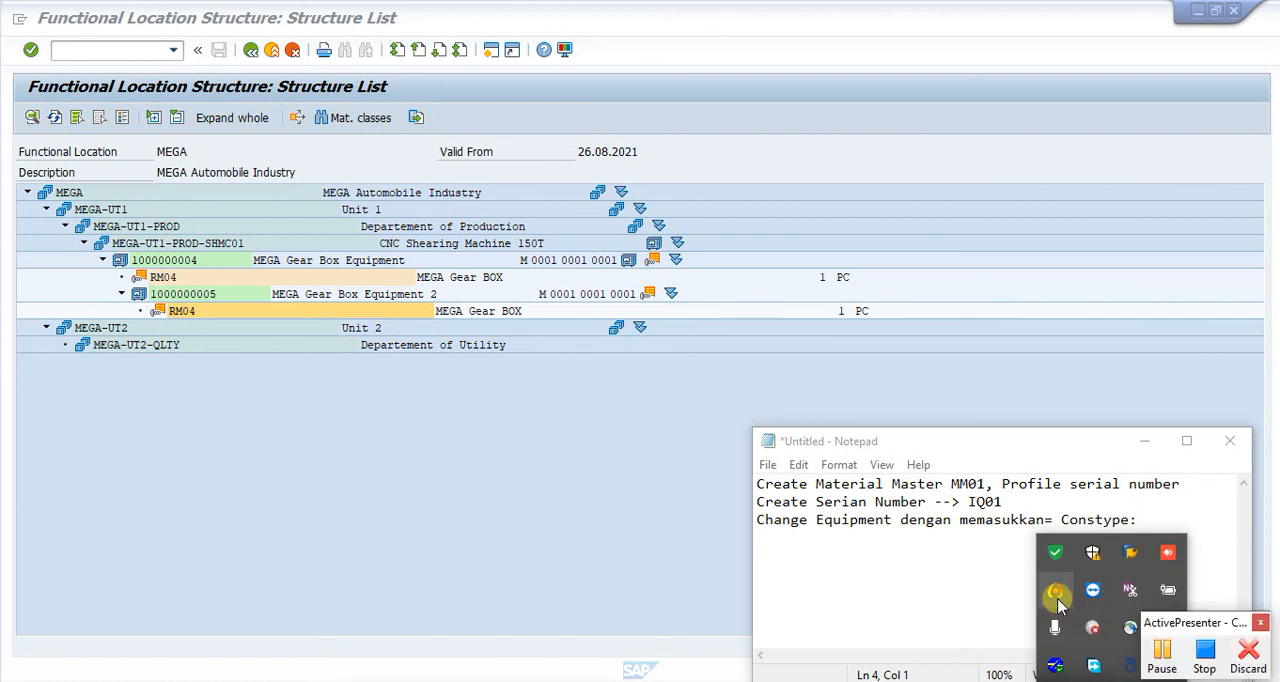